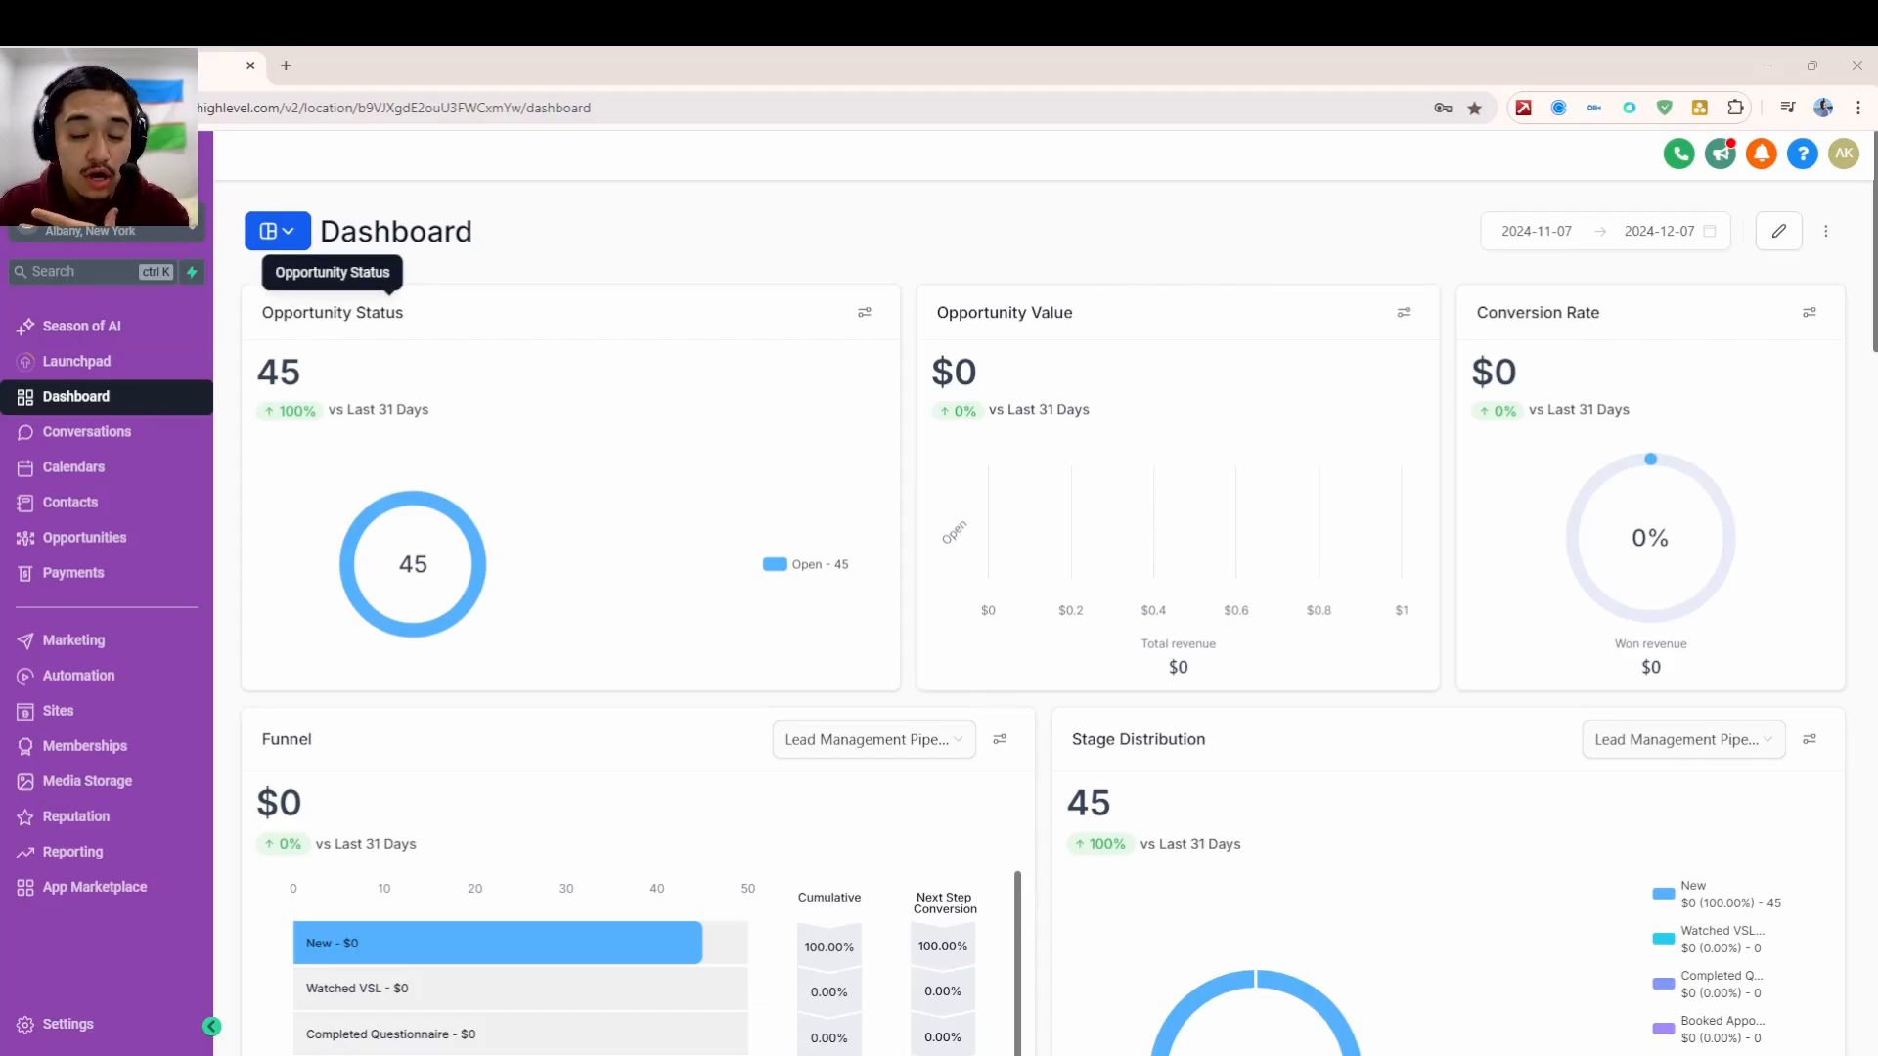
- Open the Opportunities board showing the Lead Management Pipeline with all 45 opportunities in New
{"action": "left_click", "coordinate": [125, 537]}
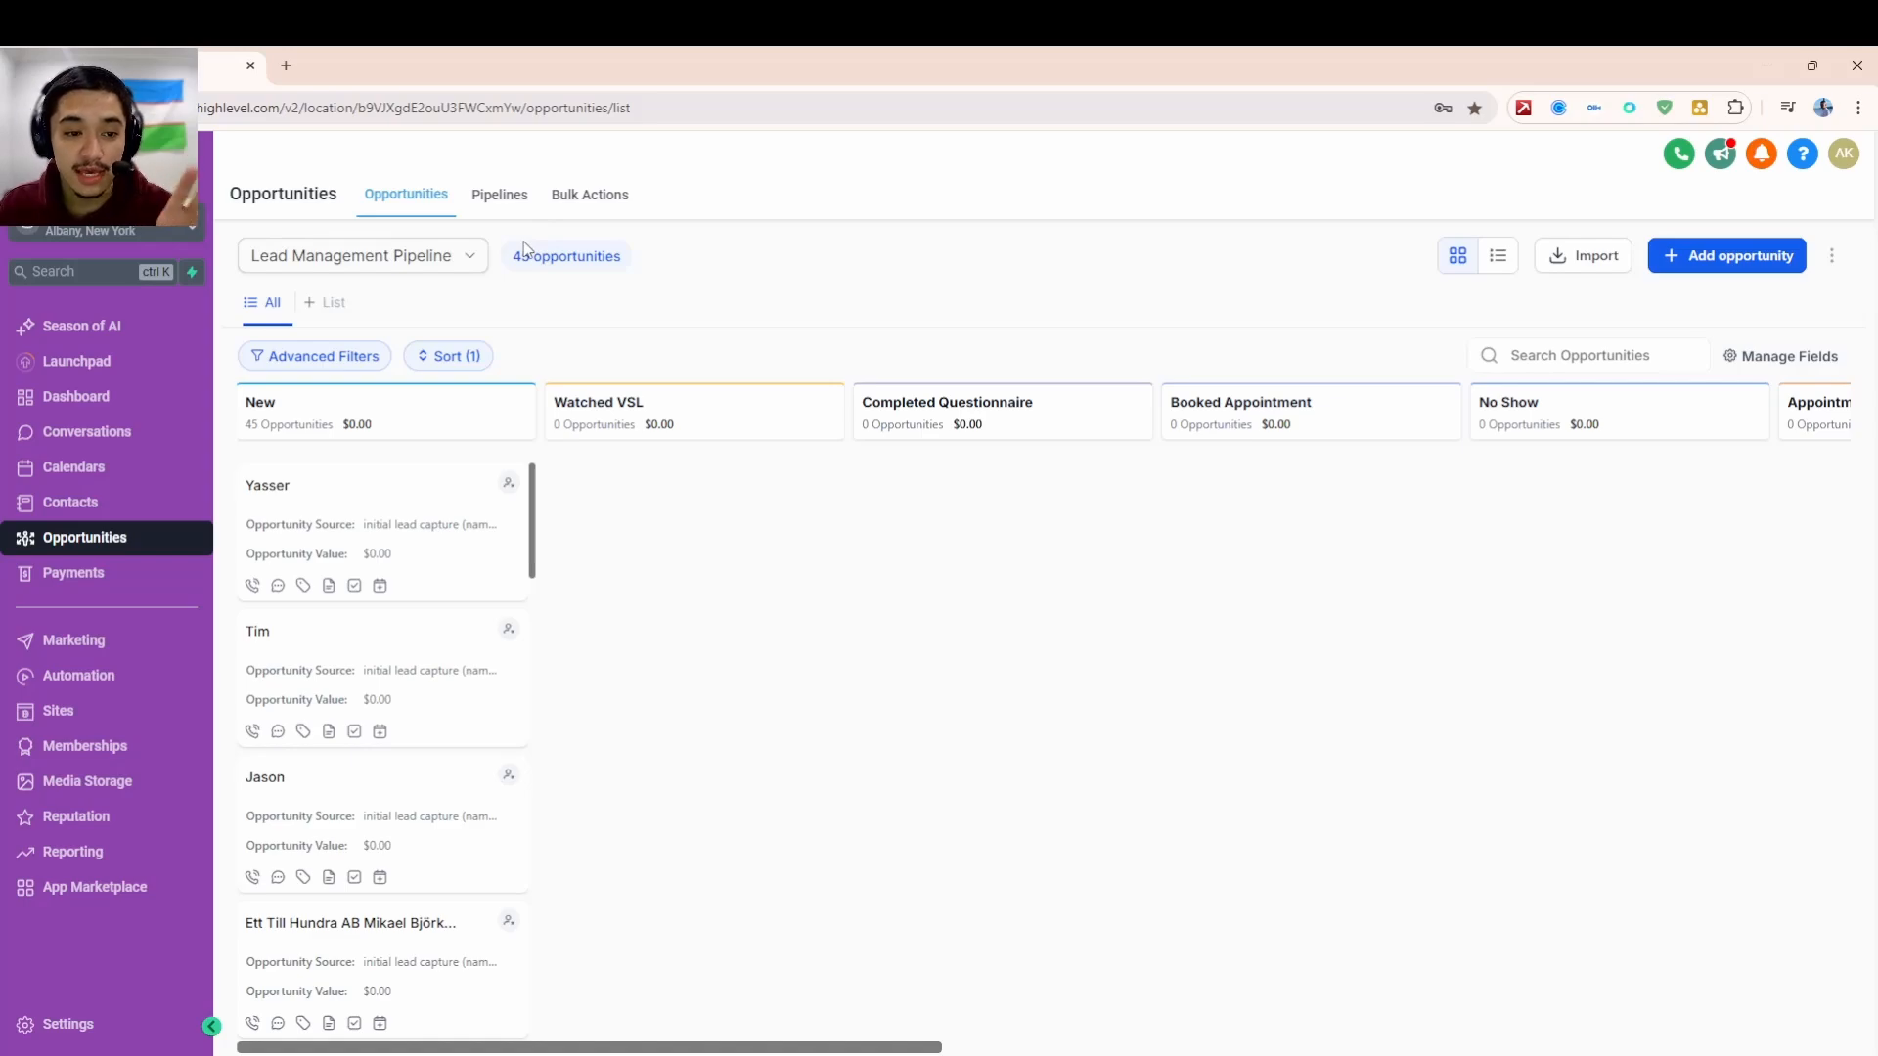
- Show the Pipelines list, starting and then cancelling a new pipeline
{"action": "left_click", "coordinate": [485, 206]}
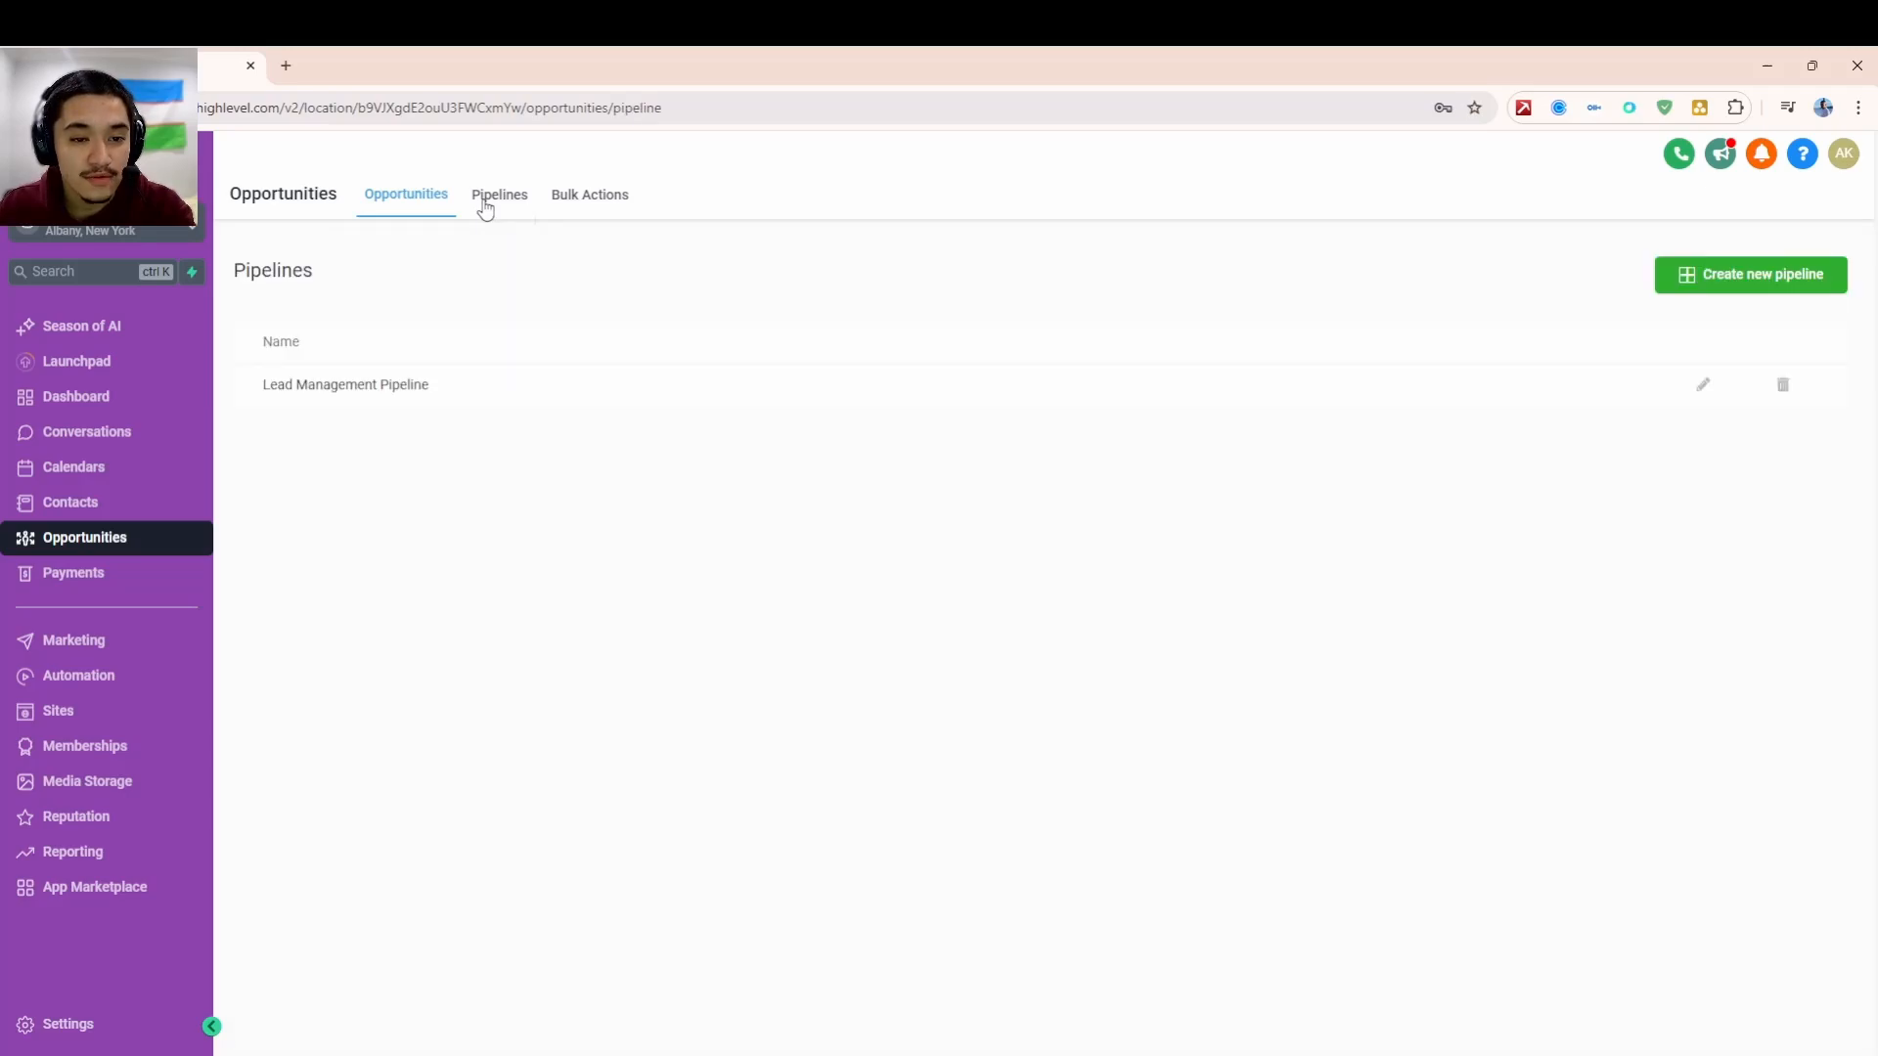
{"action": "left_click", "coordinate": [1681, 284]}
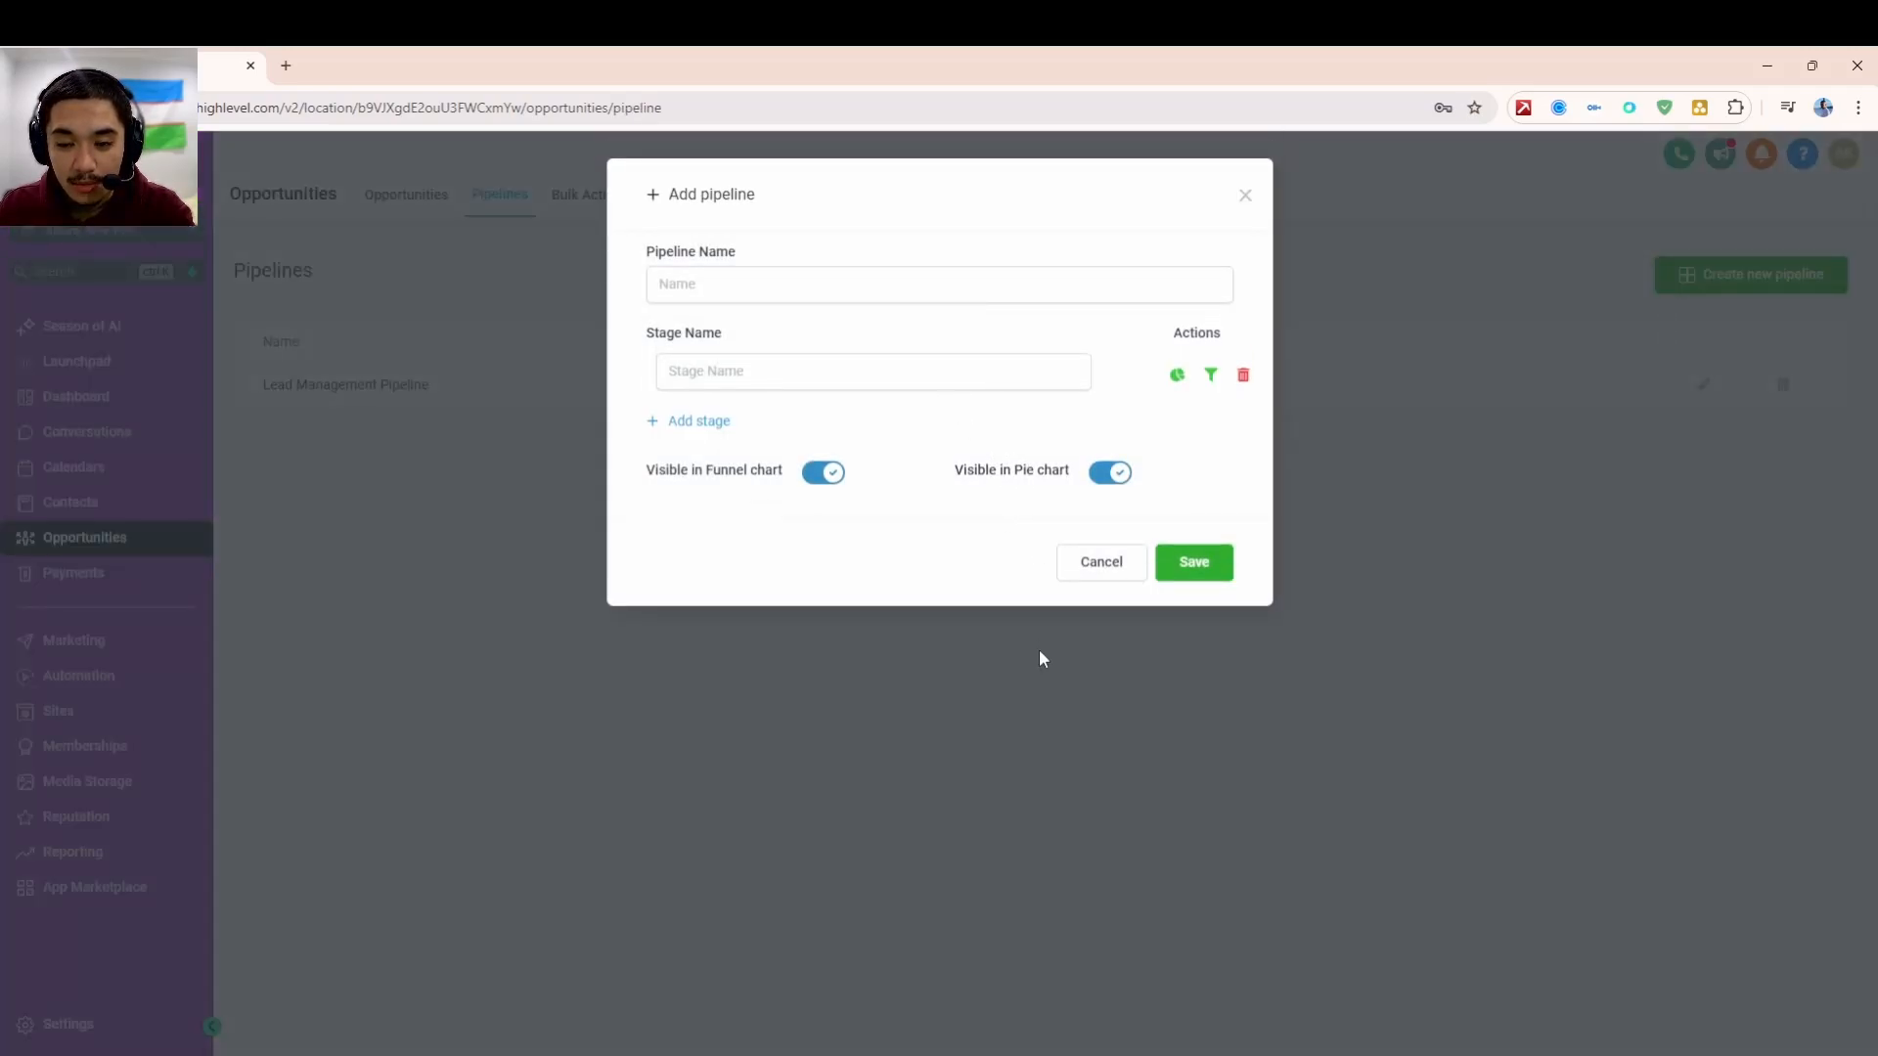
{"action": "left_click", "coordinate": [1073, 565]}
- Review the Lead Management Pipeline's twelve stages in its editor and close it unchanged
{"action": "left_click", "coordinate": [1703, 384]}
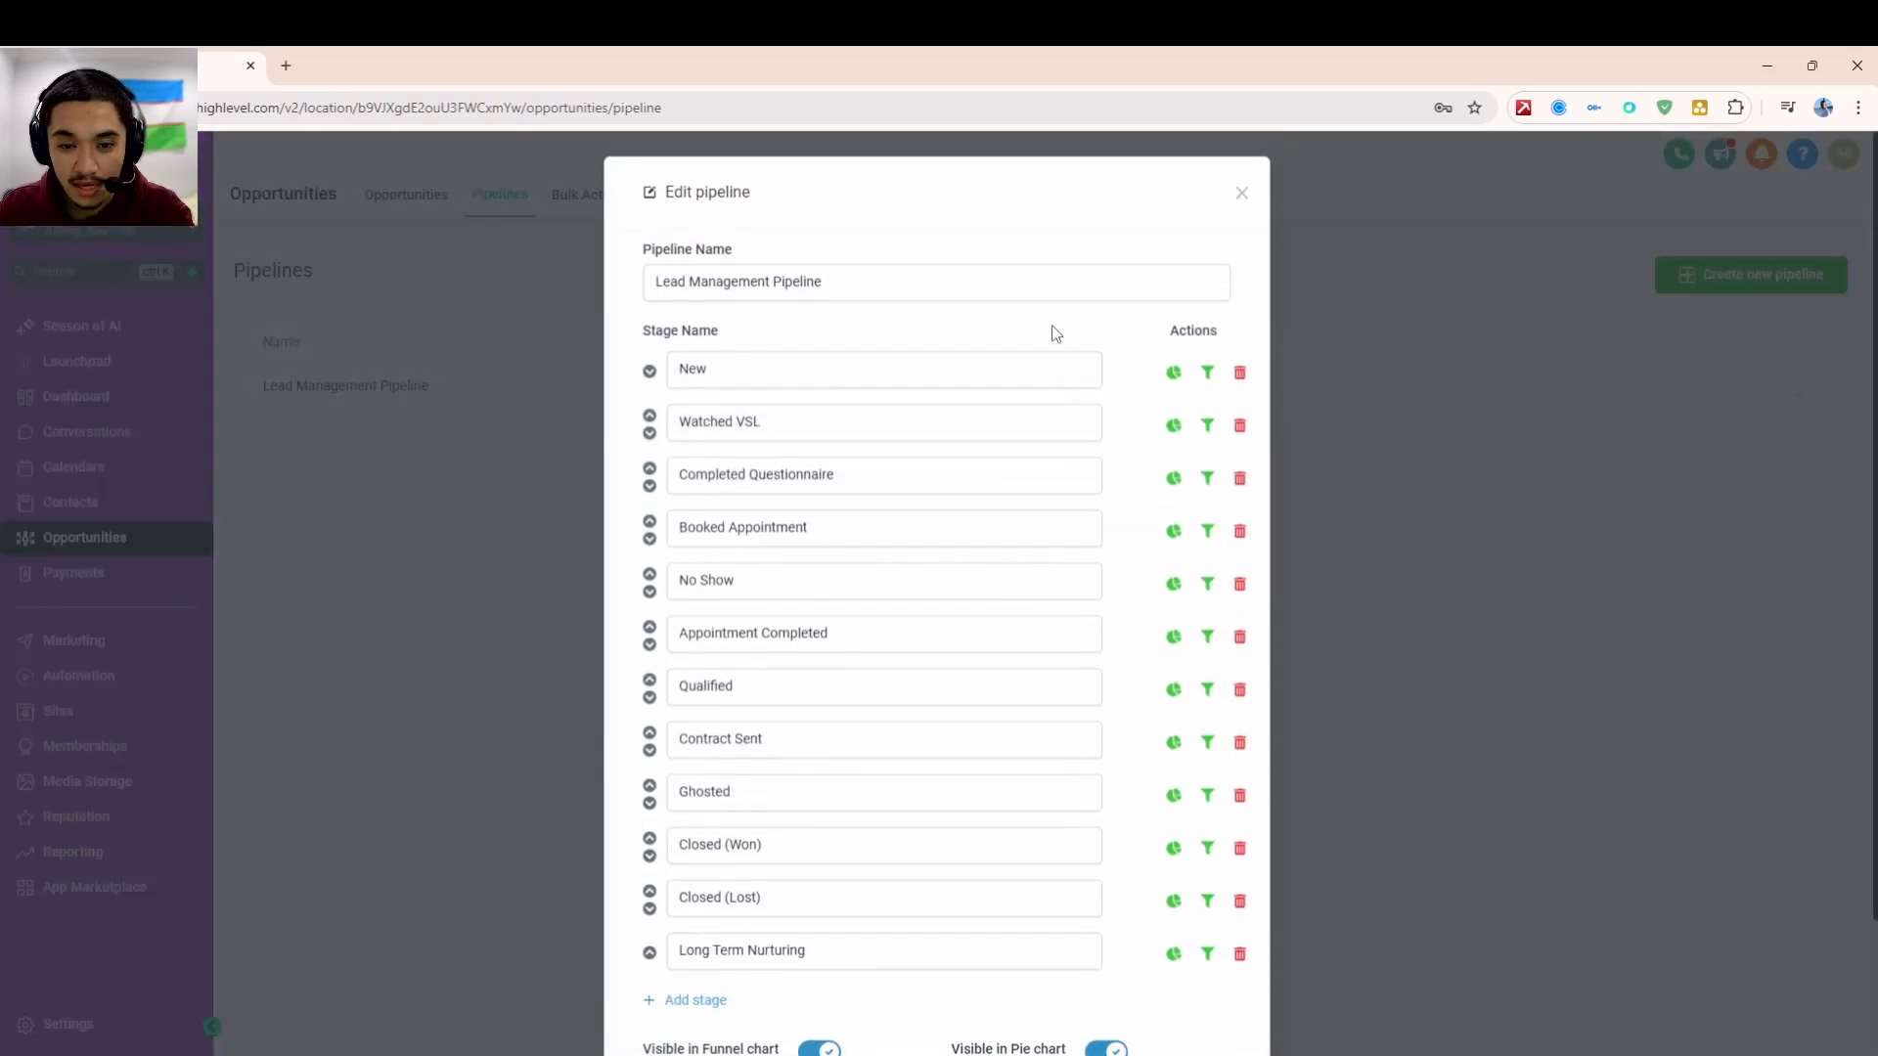
{"action": "scroll", "coordinate": [1052, 334], "scroll_direction": "down", "scroll_amount": 2}
{"action": "scroll", "coordinate": [1051, 430], "scroll_direction": "up", "scroll_amount": 2}
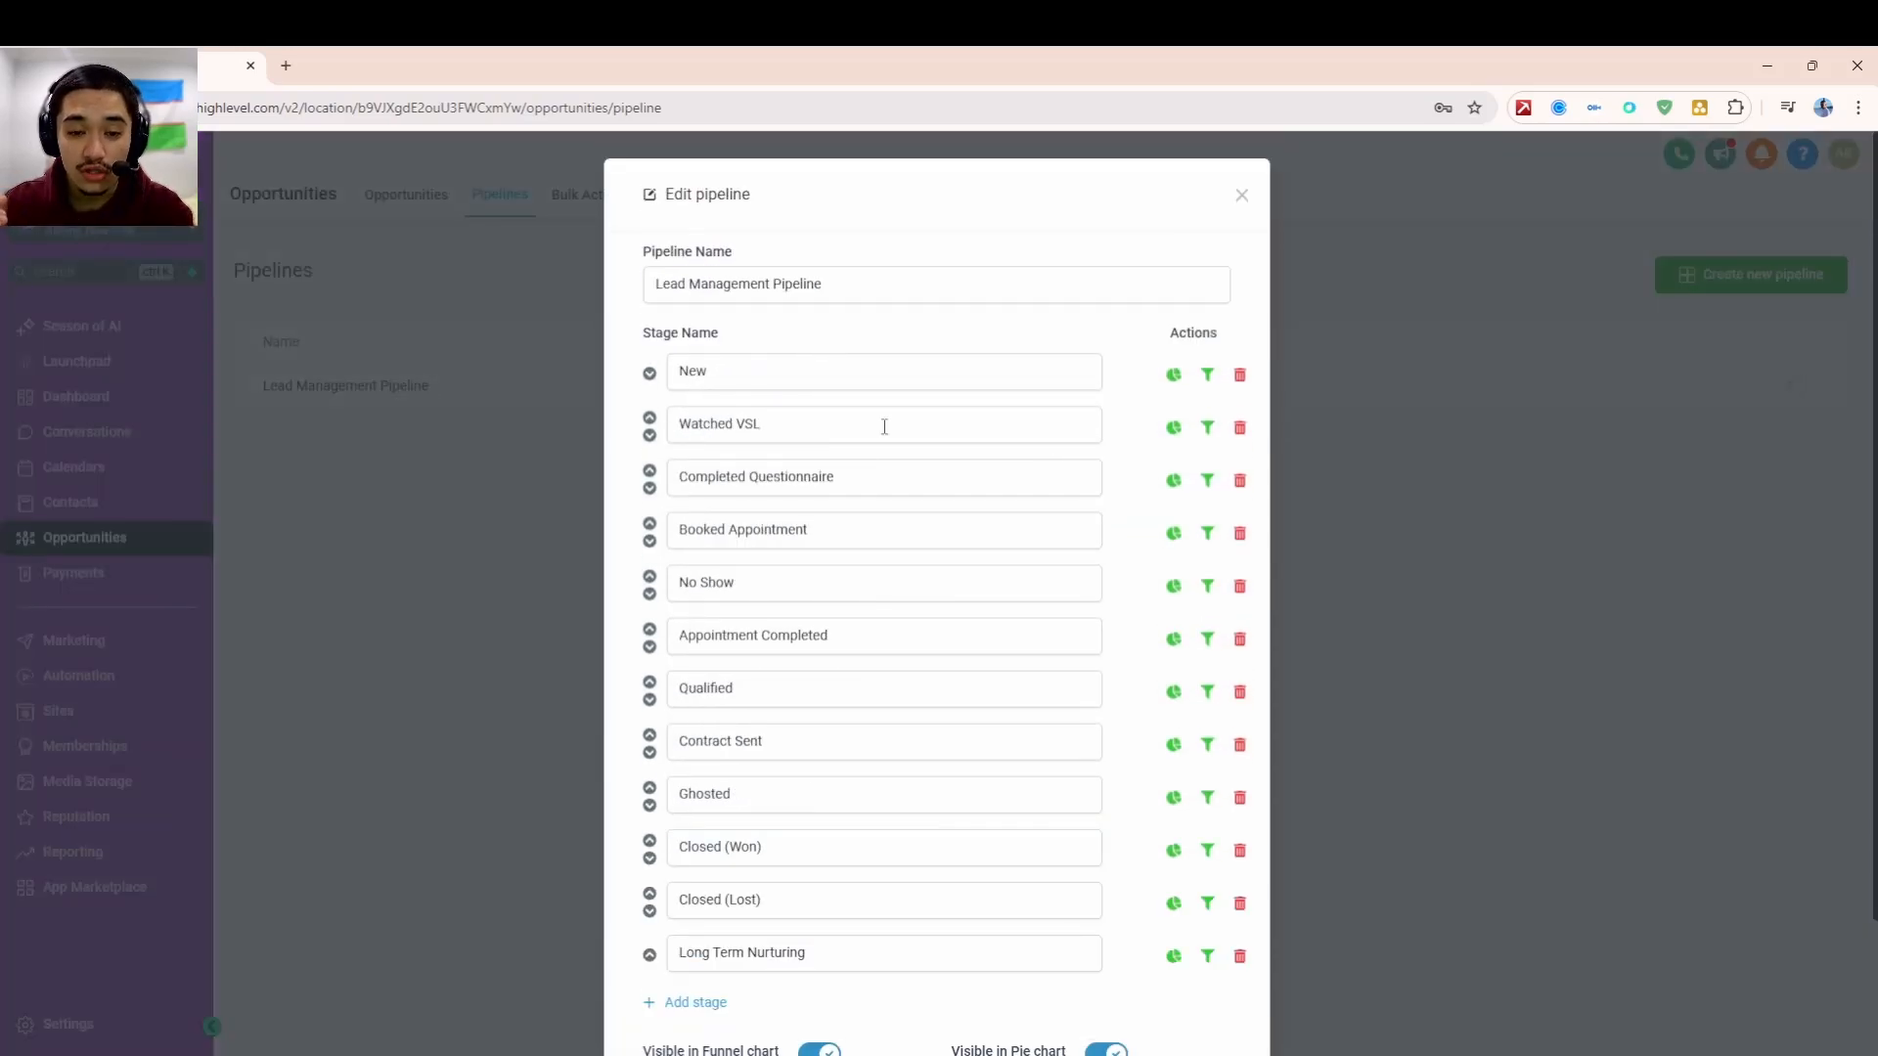
{"action": "scroll", "coordinate": [884, 427], "scroll_direction": "down", "scroll_amount": 1}
{"action": "left_click", "coordinate": [1132, 1048]}
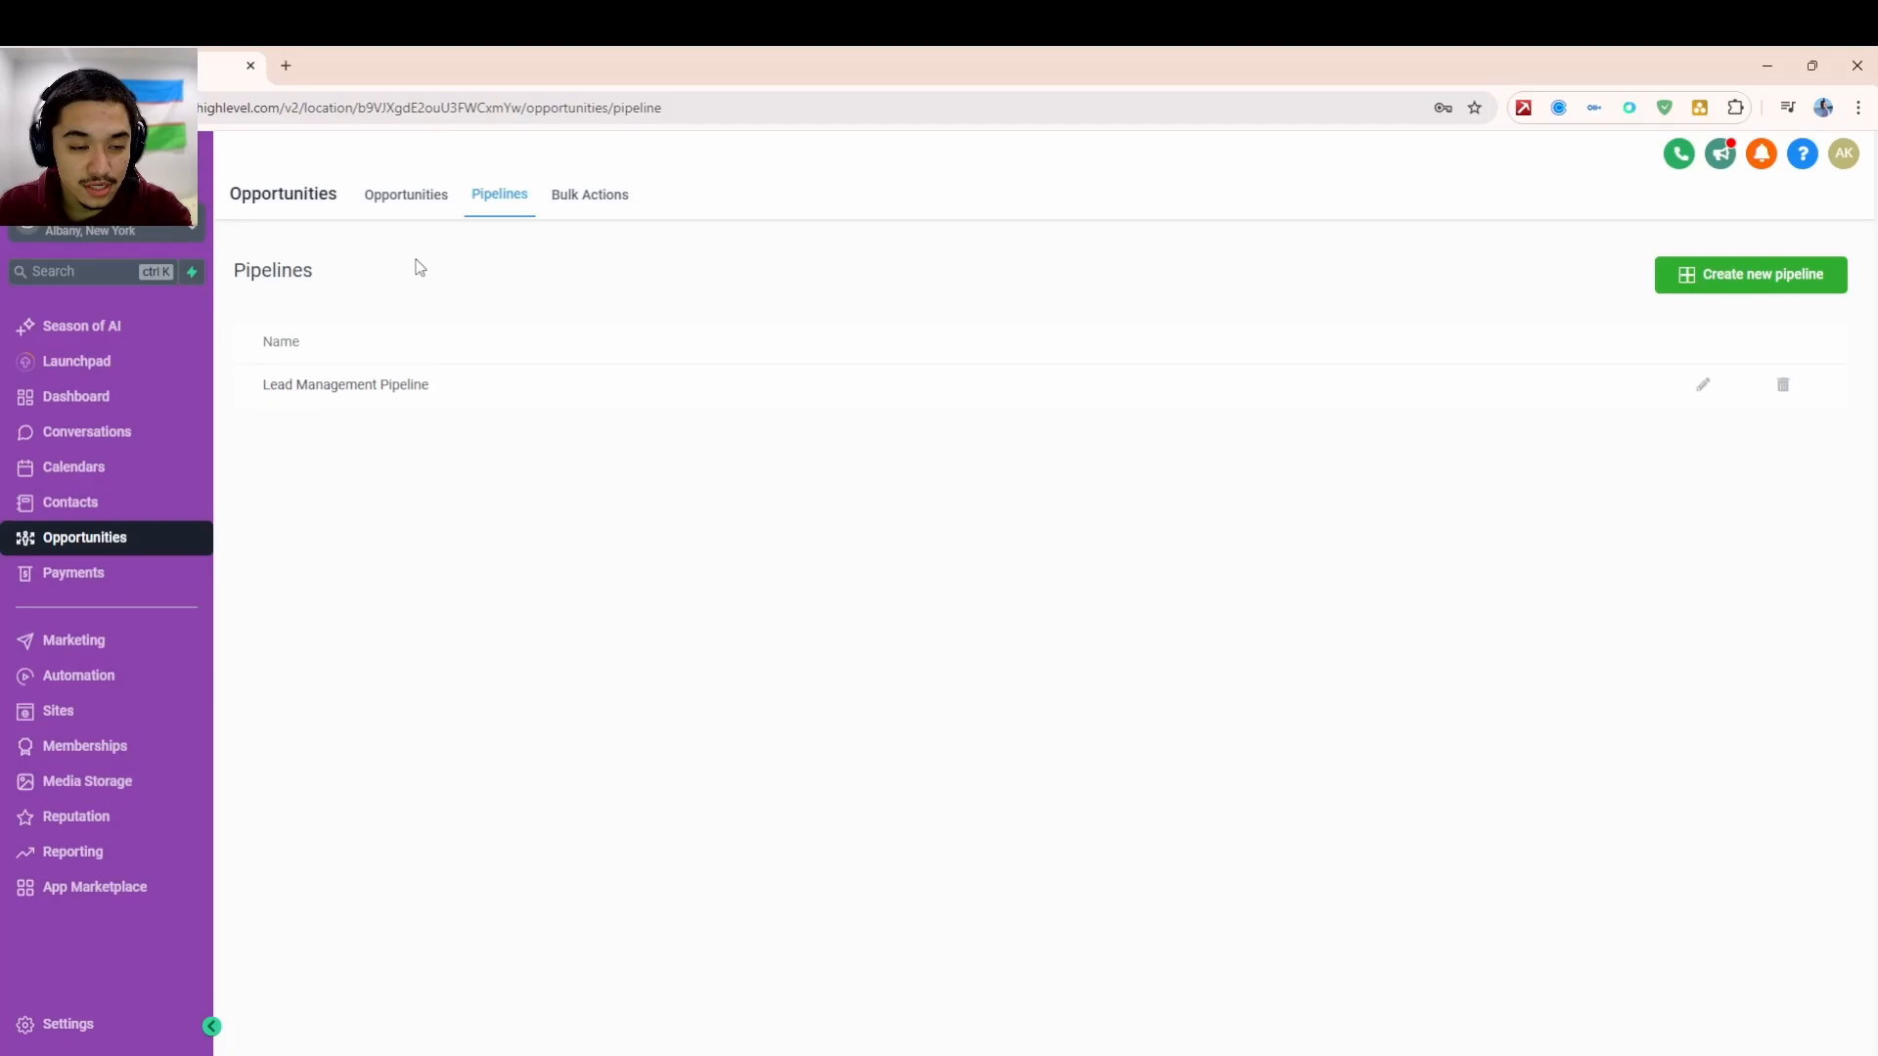
- Back on the opportunities board, move the top contact's card into Watched VSL, then Completed Questionnaire
{"action": "left_click", "coordinate": [405, 198]}
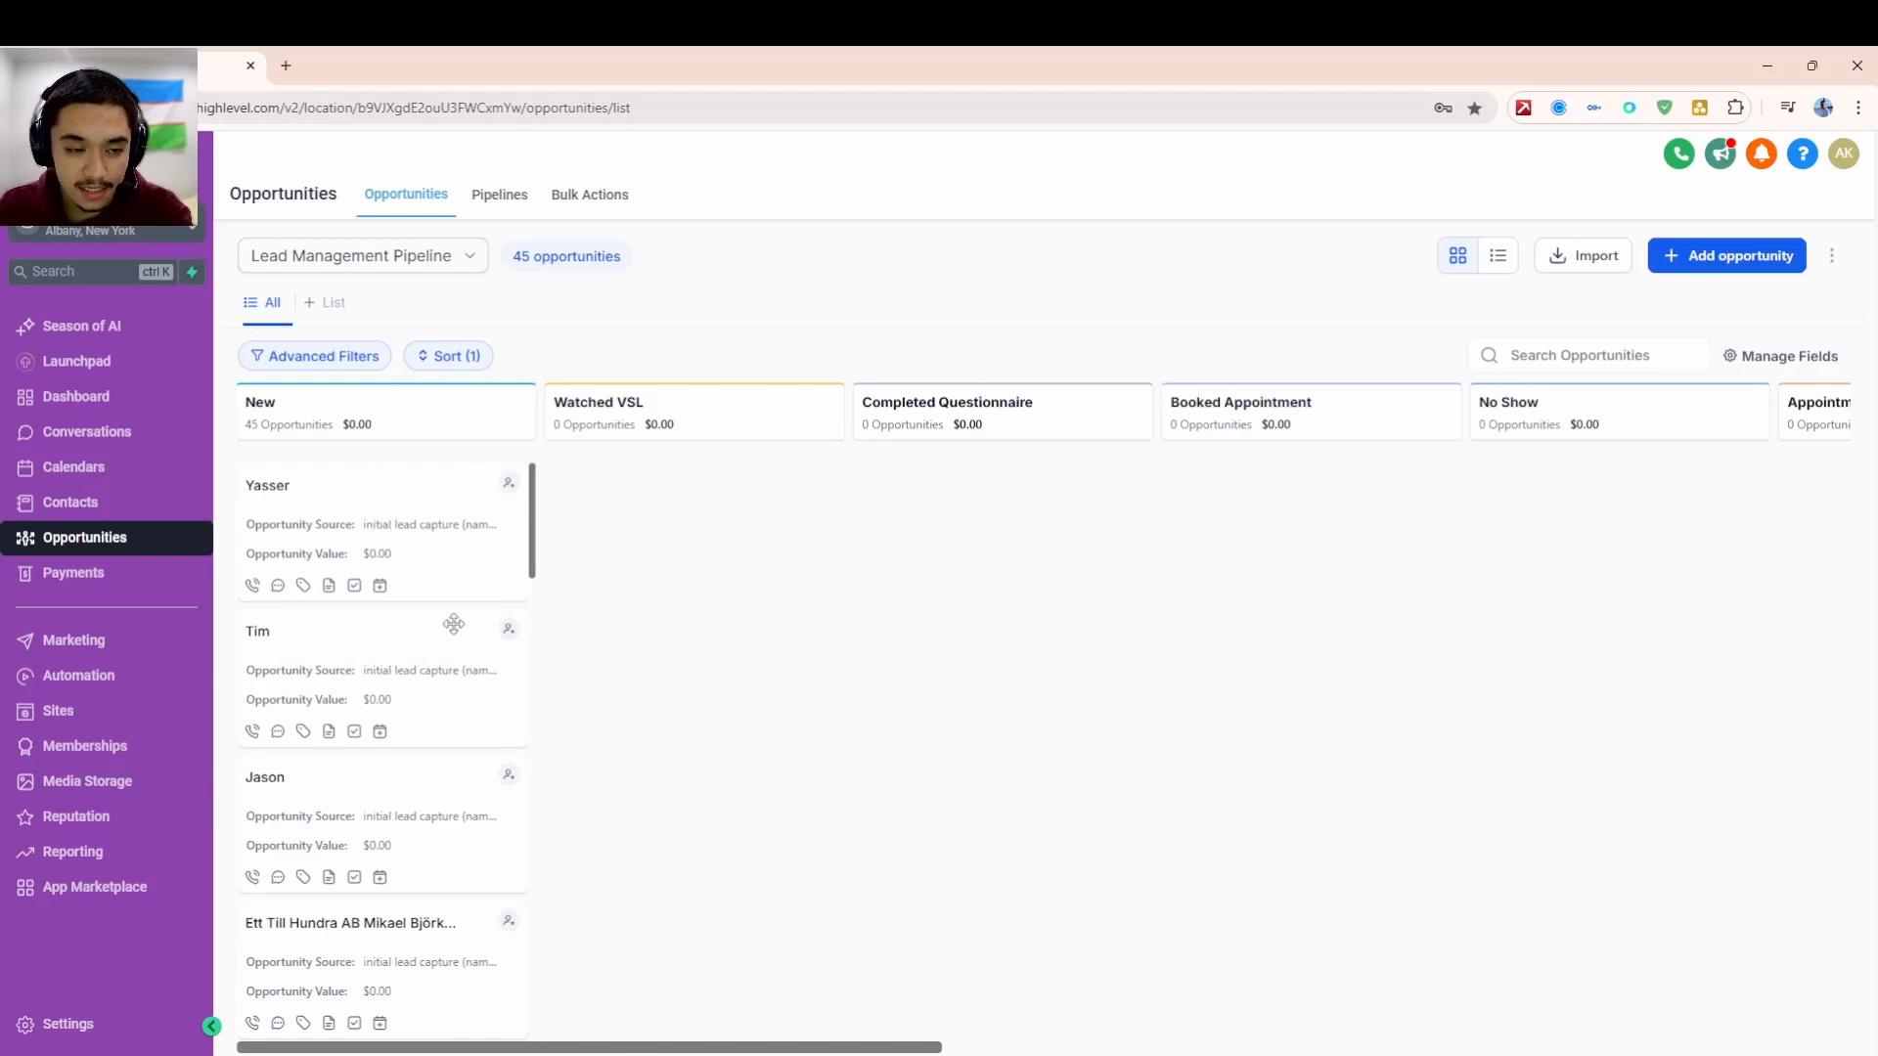
{"action": "left_click_drag", "start_coordinate": [667, 1043], "coordinate": [705, 947]}
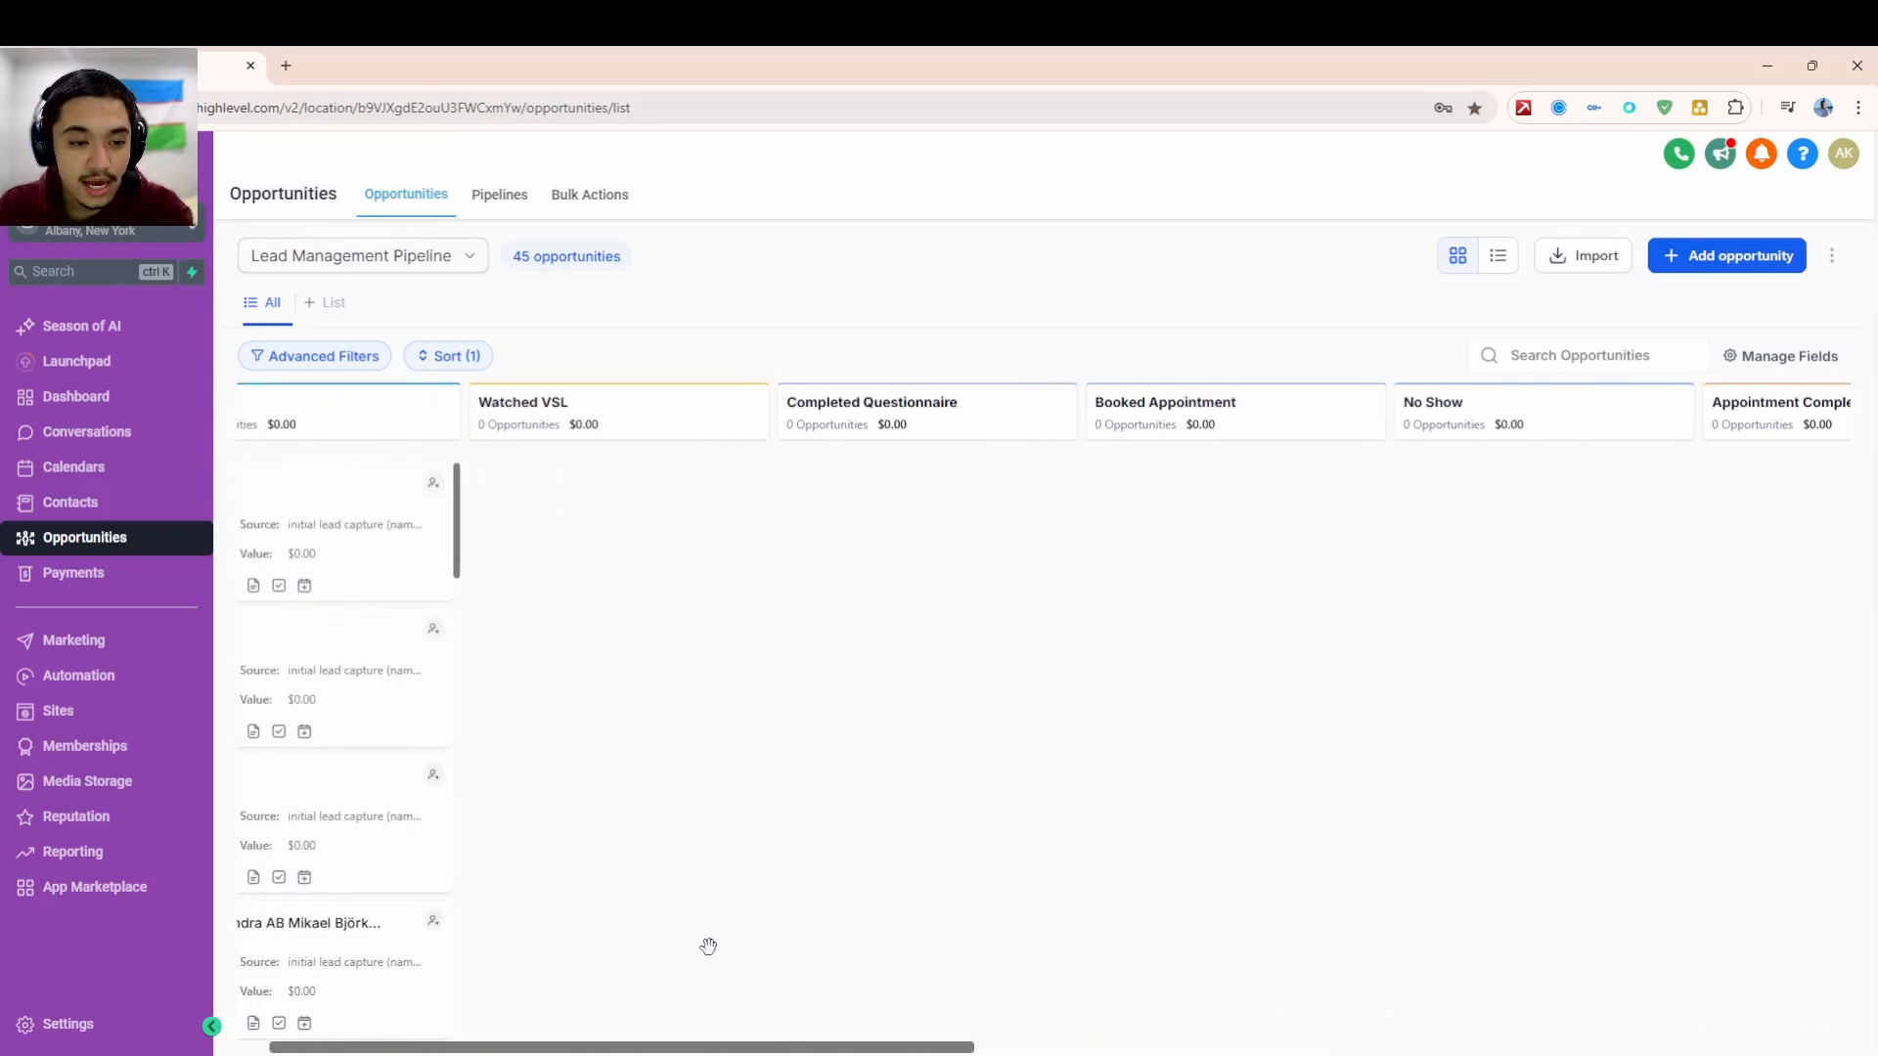
{"action": "left_click_drag", "start_coordinate": [667, 1045], "coordinate": [557, 1014]}
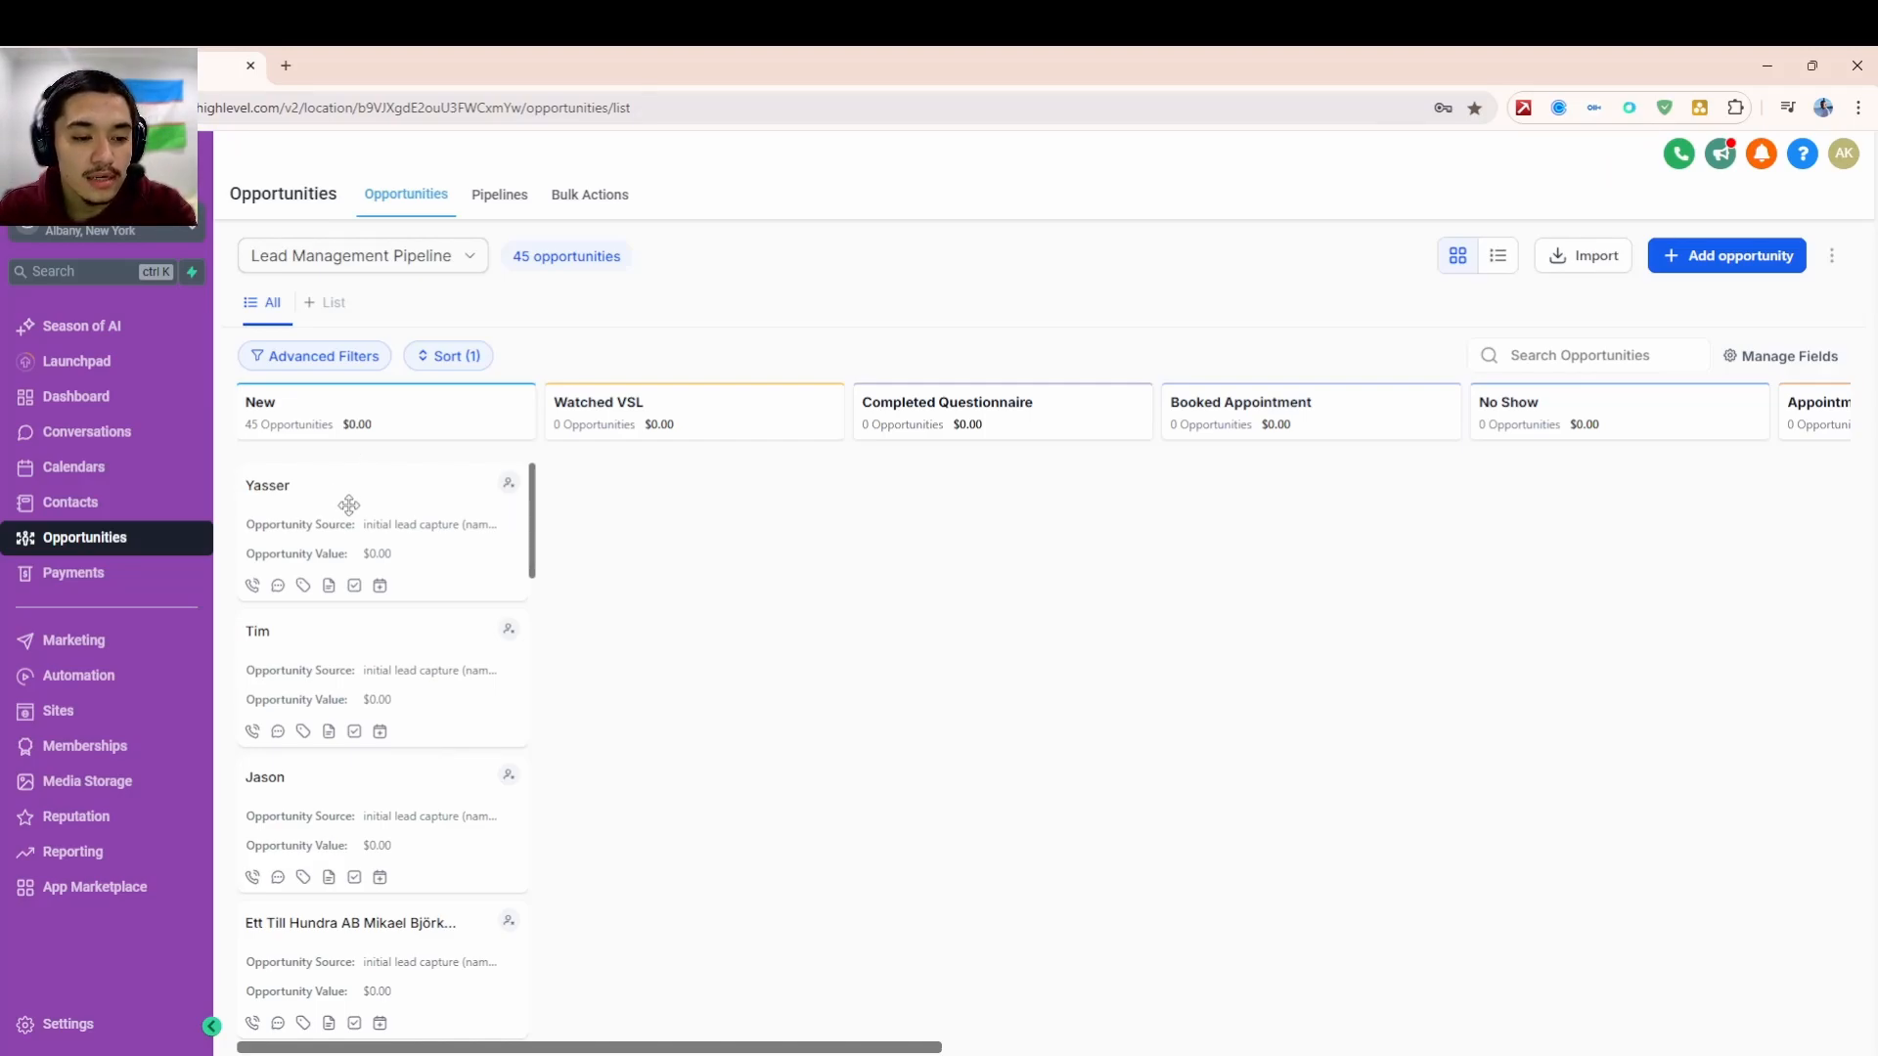
{"action": "left_click_drag", "start_coordinate": [350, 506], "coordinate": [653, 510]}
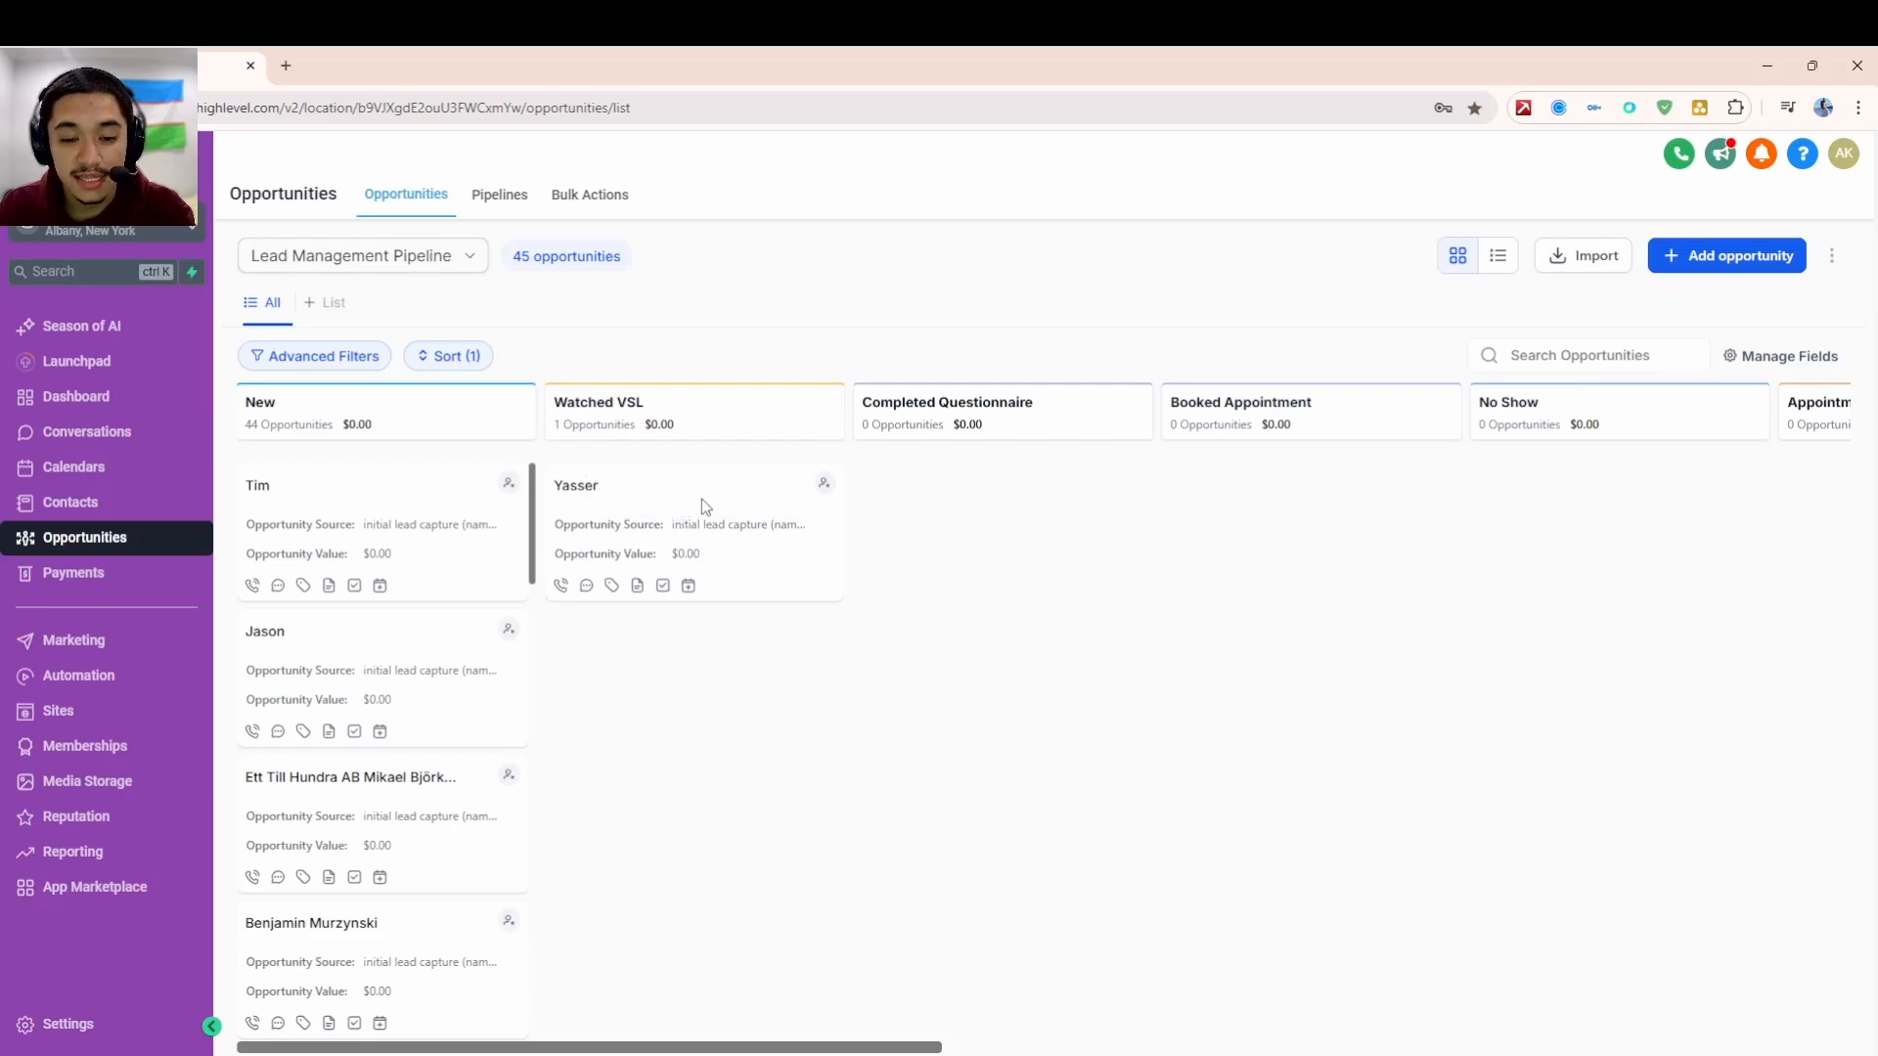
{"action": "left_click_drag", "start_coordinate": [694, 480], "coordinate": [1307, 528]}
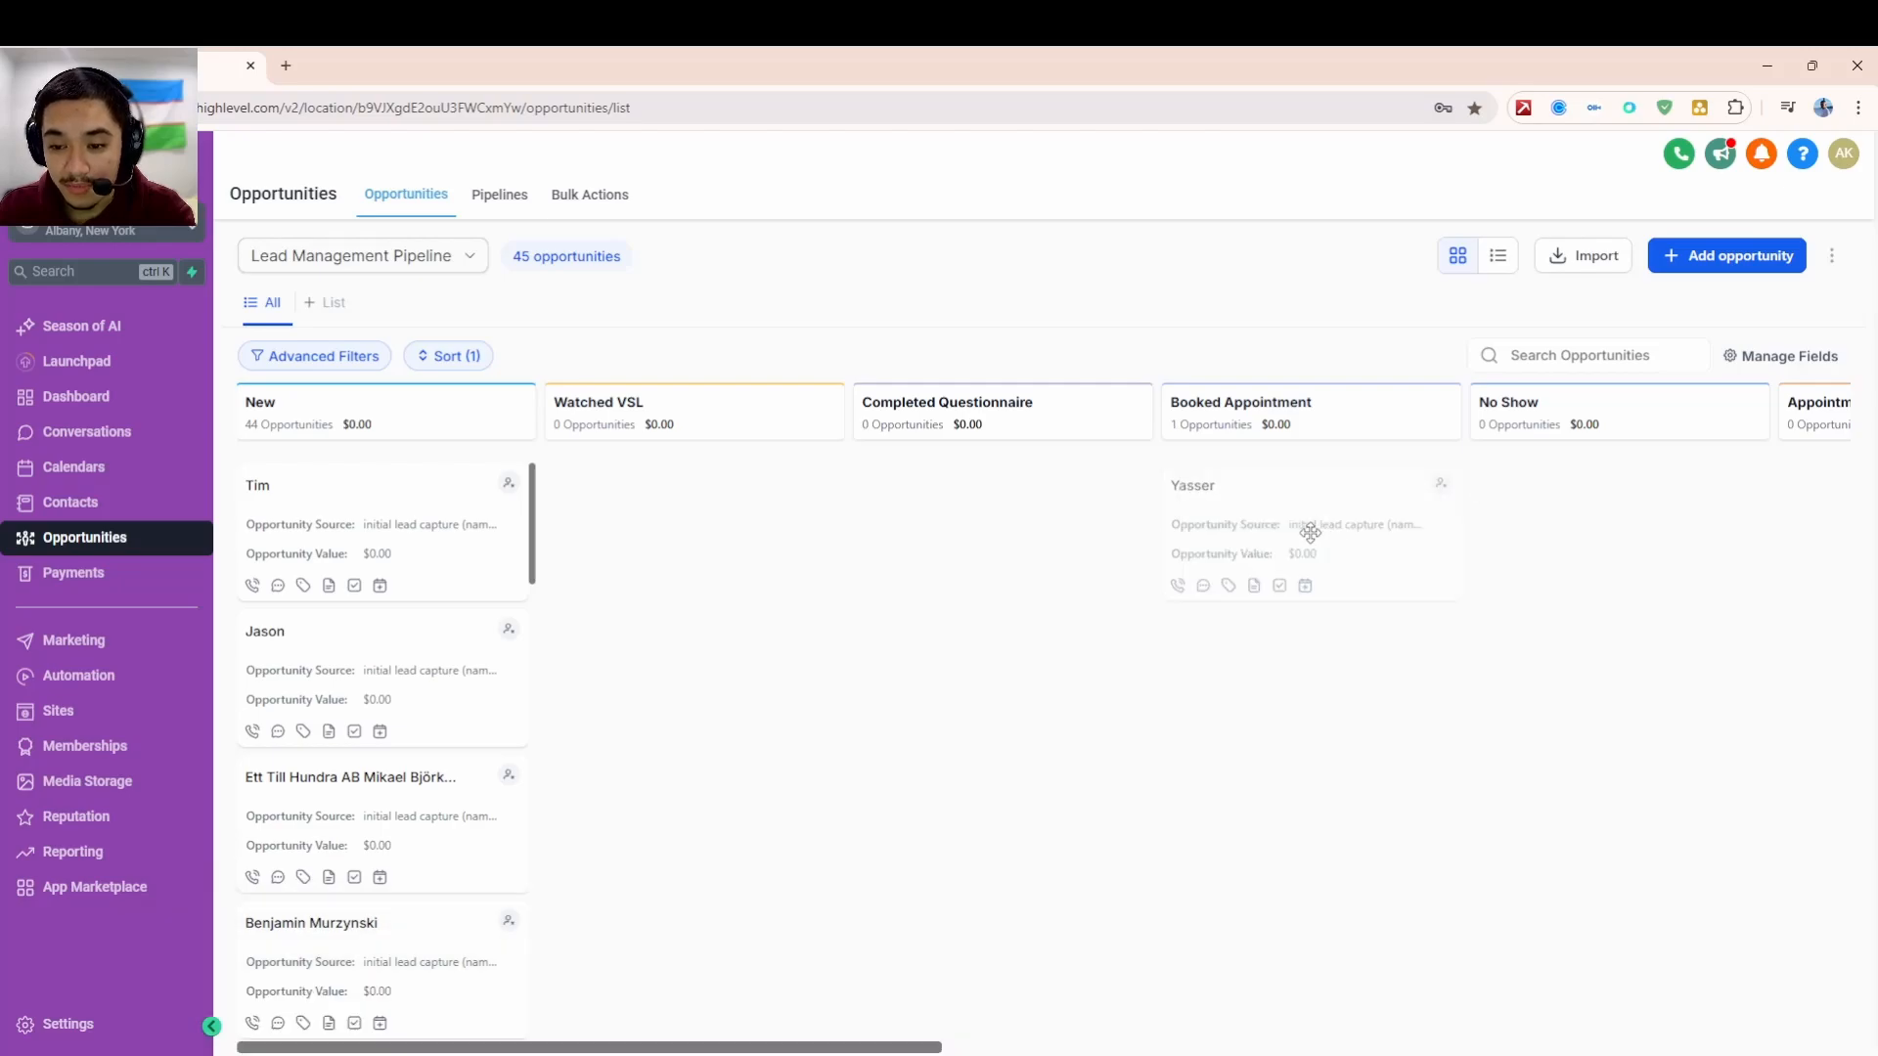
- Drag the card back into the New stage so it again holds all 45
{"action": "left_click_drag", "start_coordinate": [914, 1046], "coordinate": [1173, 1015]}
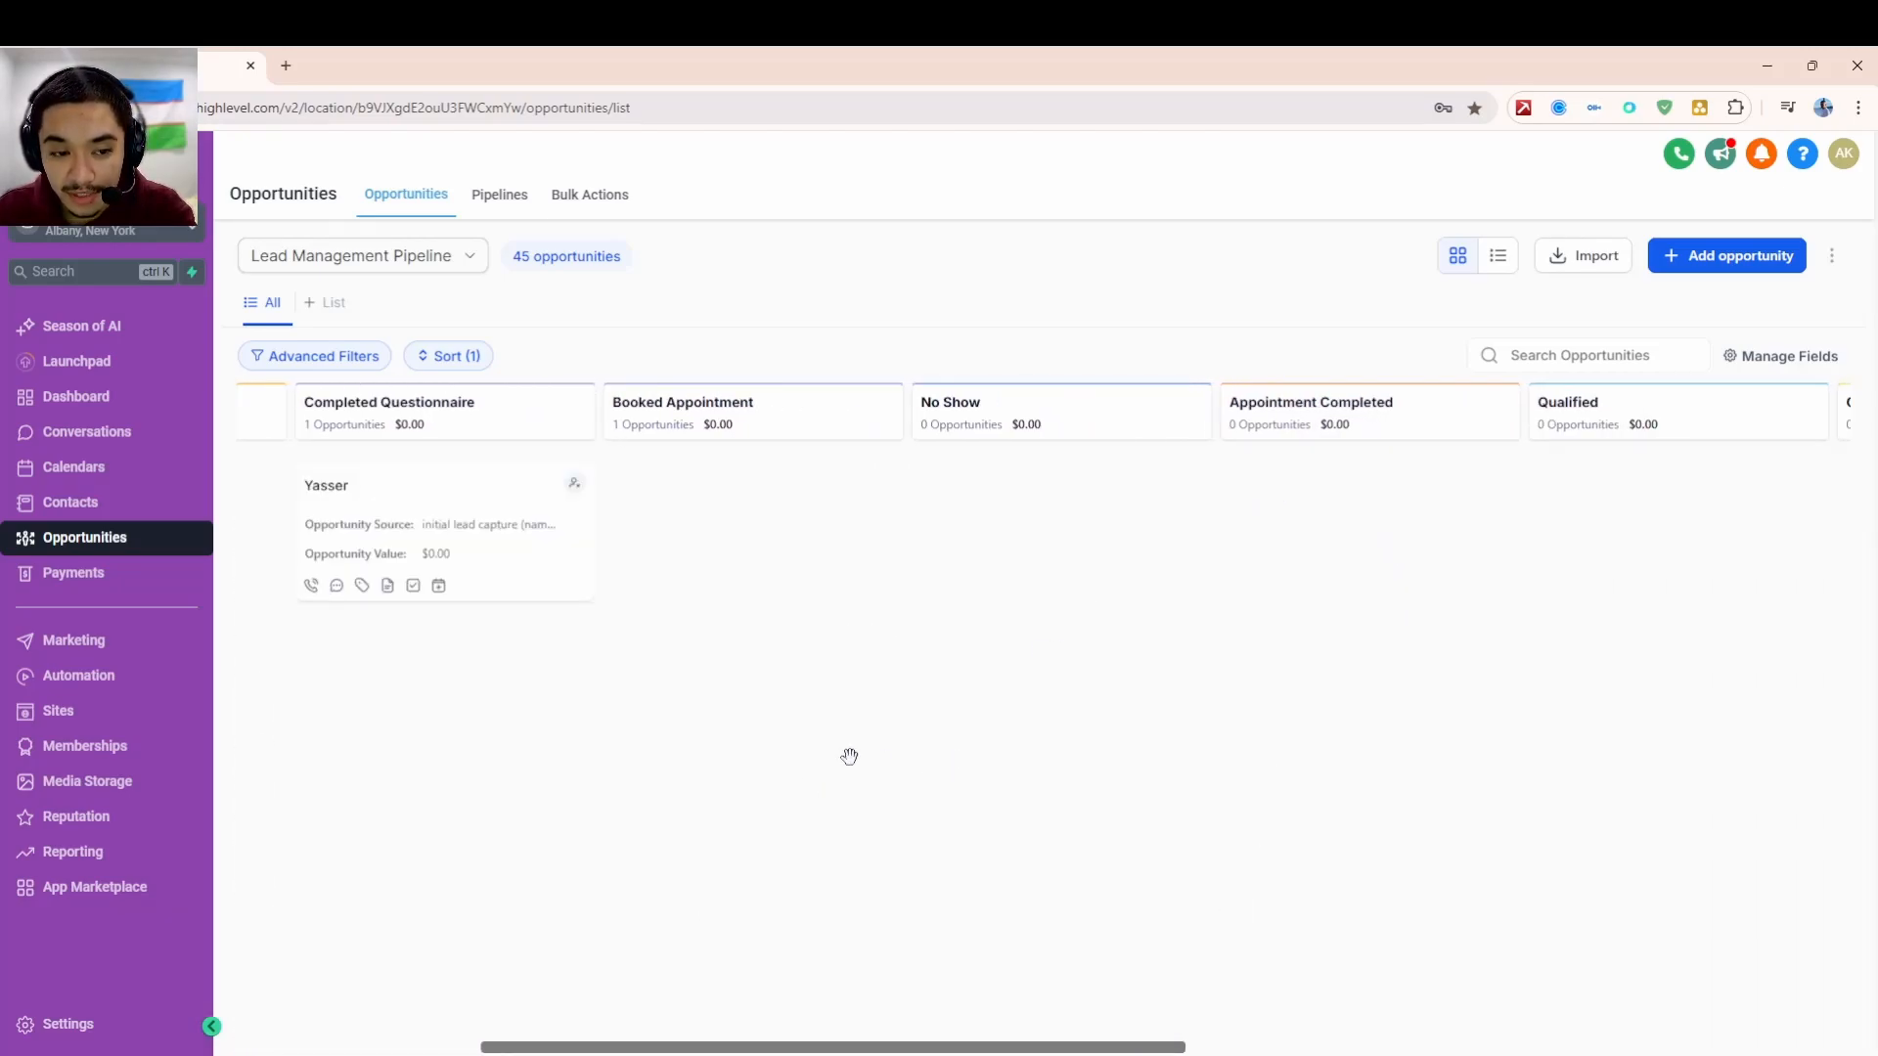
{"action": "left_click_drag", "start_coordinate": [795, 1044], "coordinate": [407, 962]}
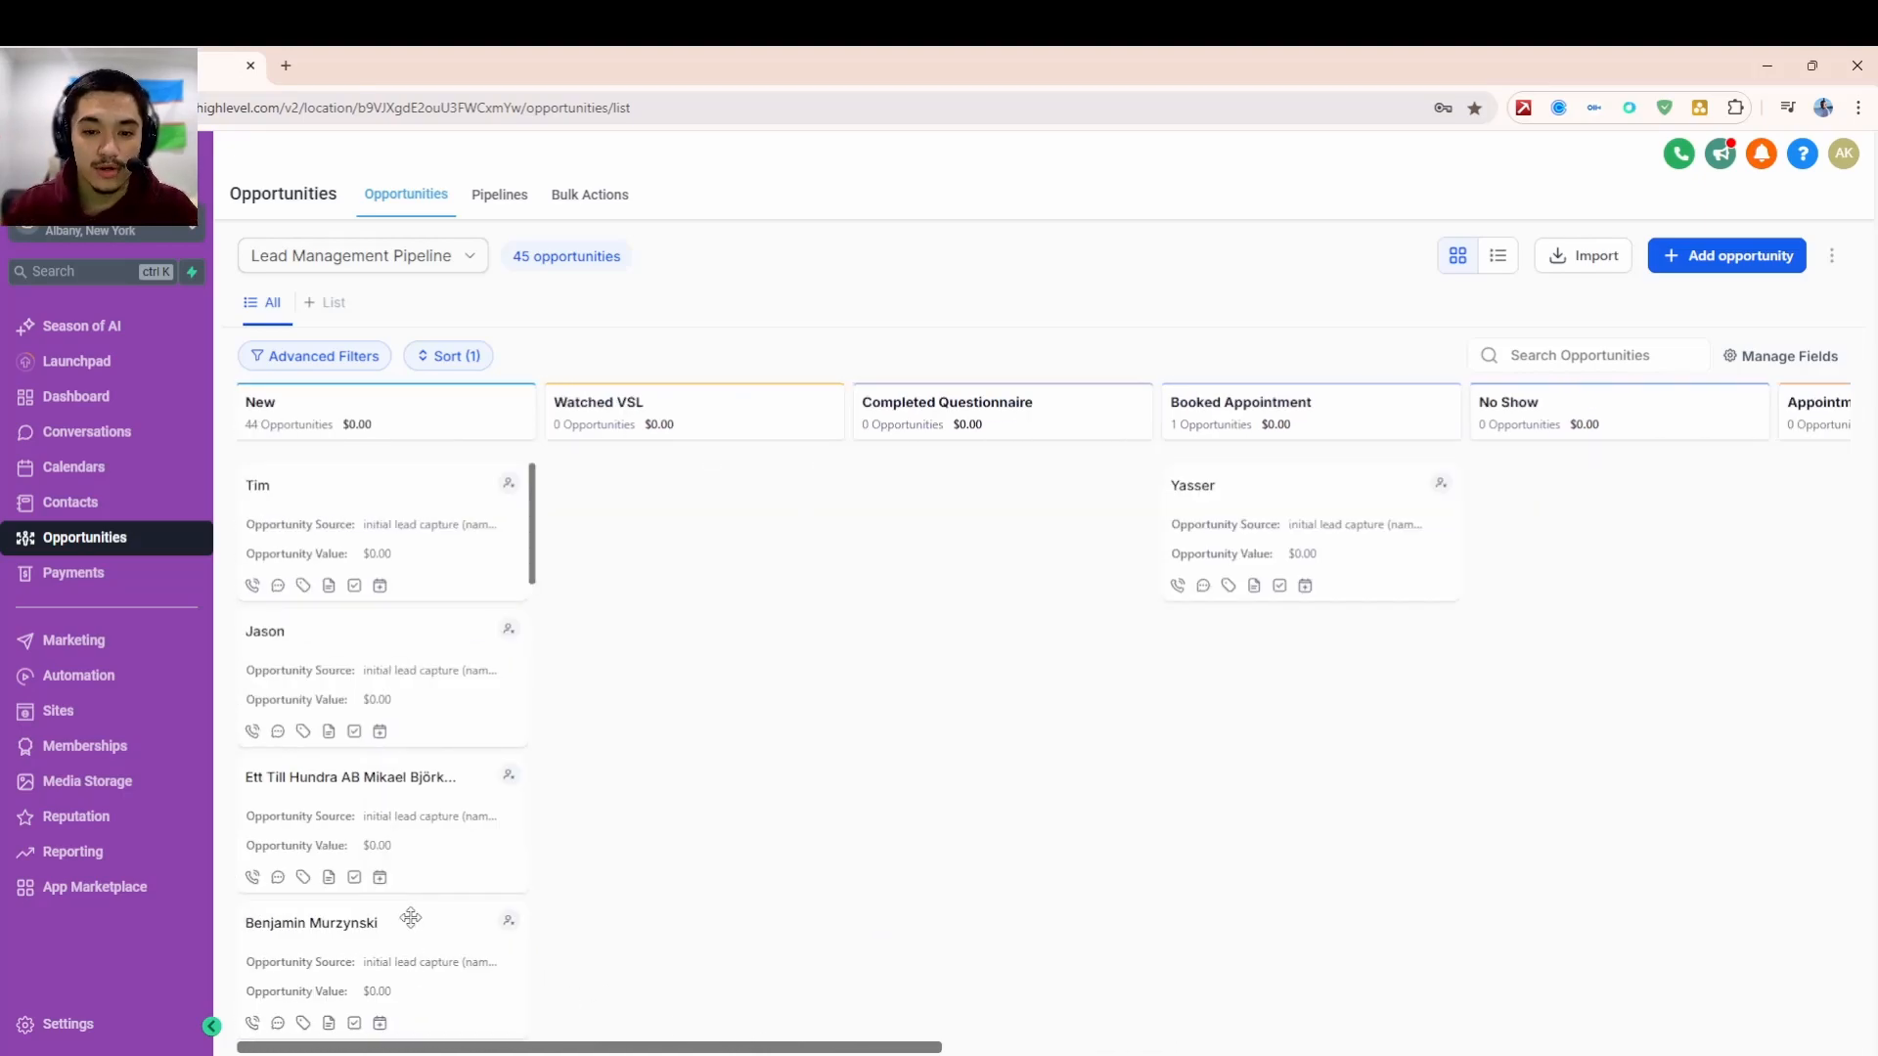
{"action": "left_click_drag", "start_coordinate": [1354, 506], "coordinate": [448, 465]}
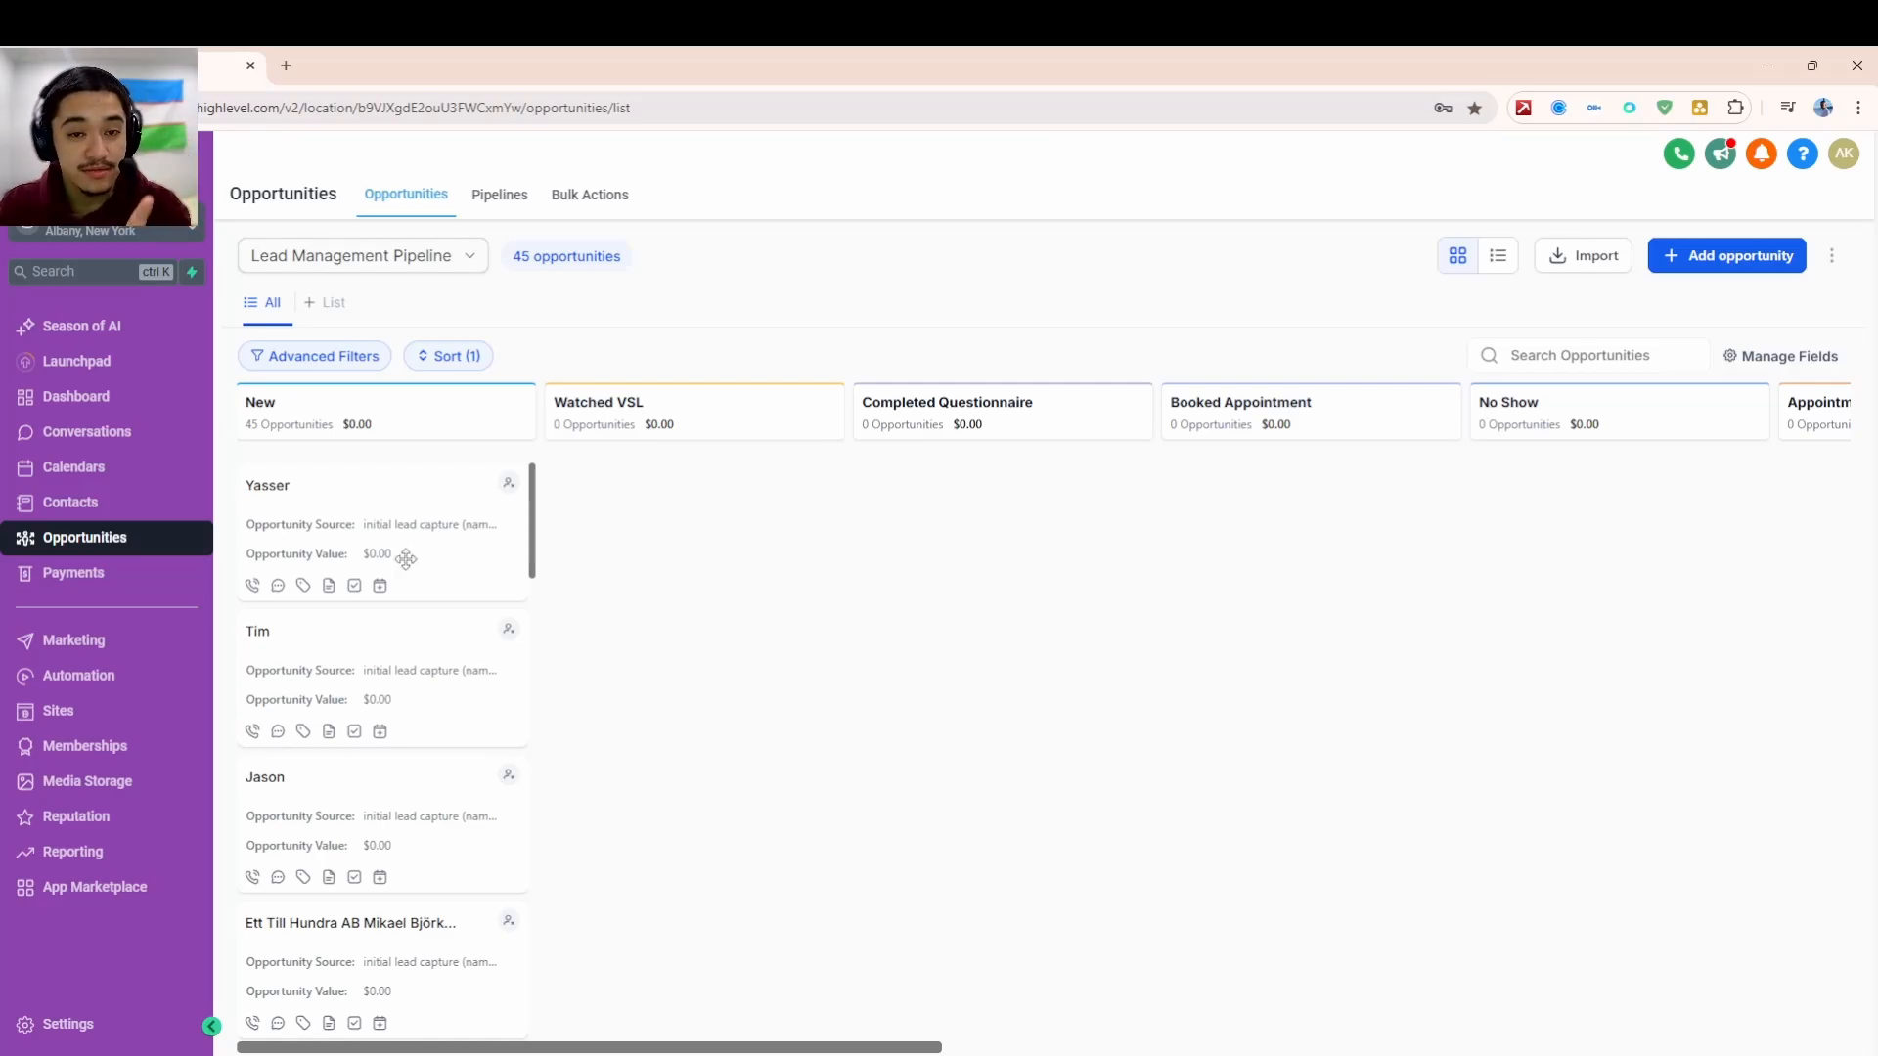
- Check the published stage-updating workflows in the Workflow List, then go to Sites Funnels
{"action": "left_click", "coordinate": [88, 682]}
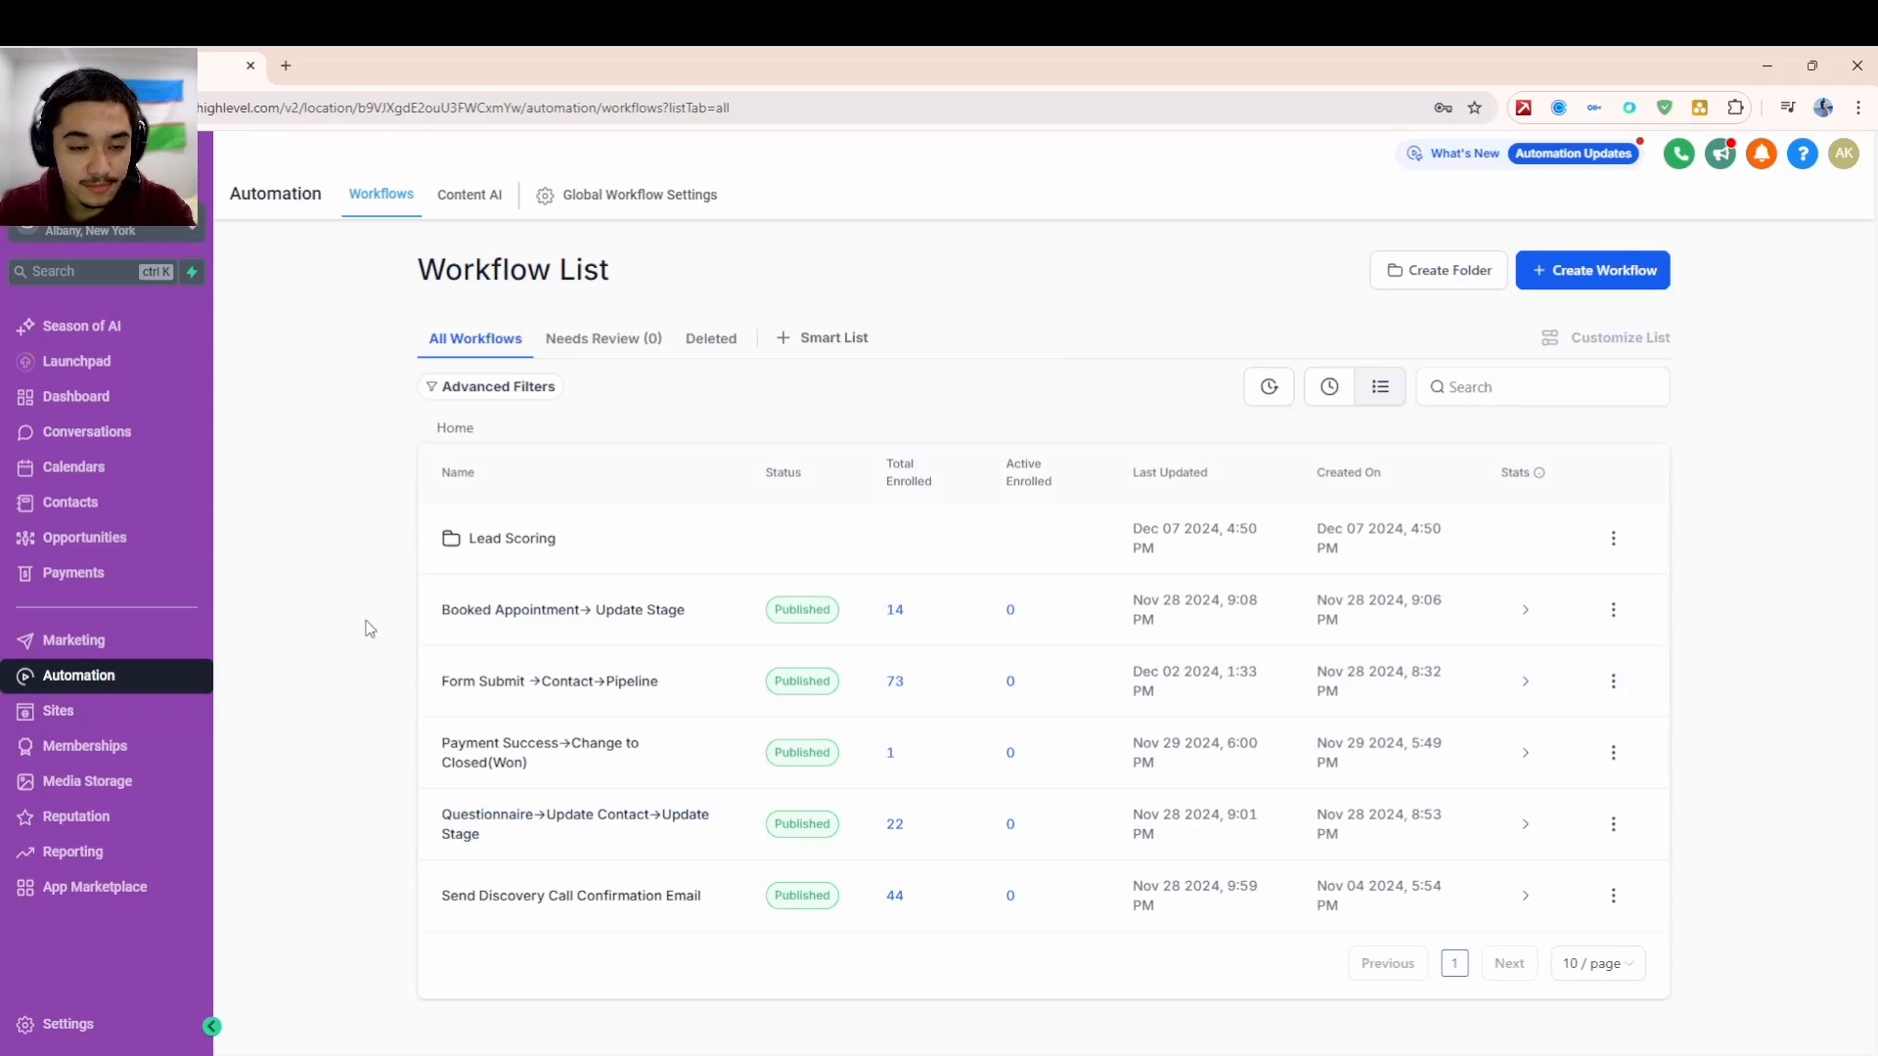
{"action": "left_click_drag", "start_coordinate": [416, 273], "coordinate": [631, 279]}
{"action": "left_click", "coordinate": [501, 276]}
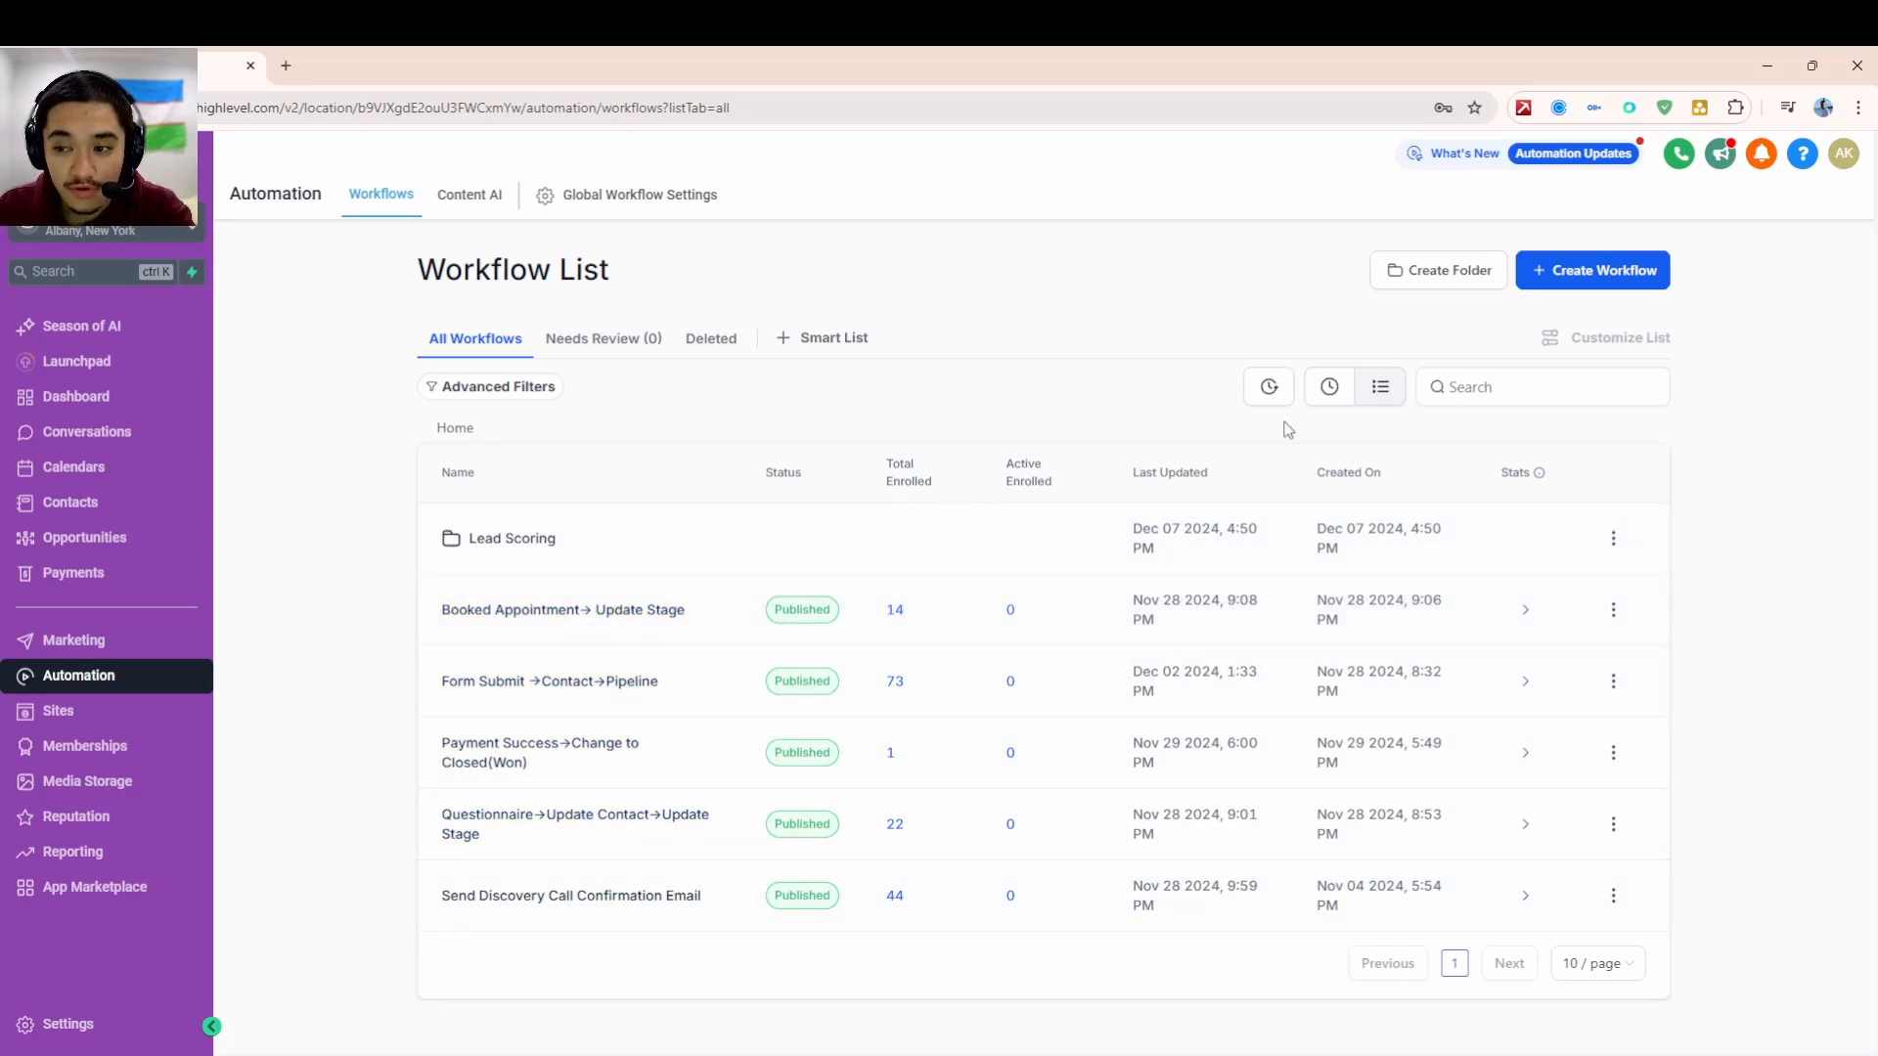
{"action": "left_click", "coordinate": [56, 539]}
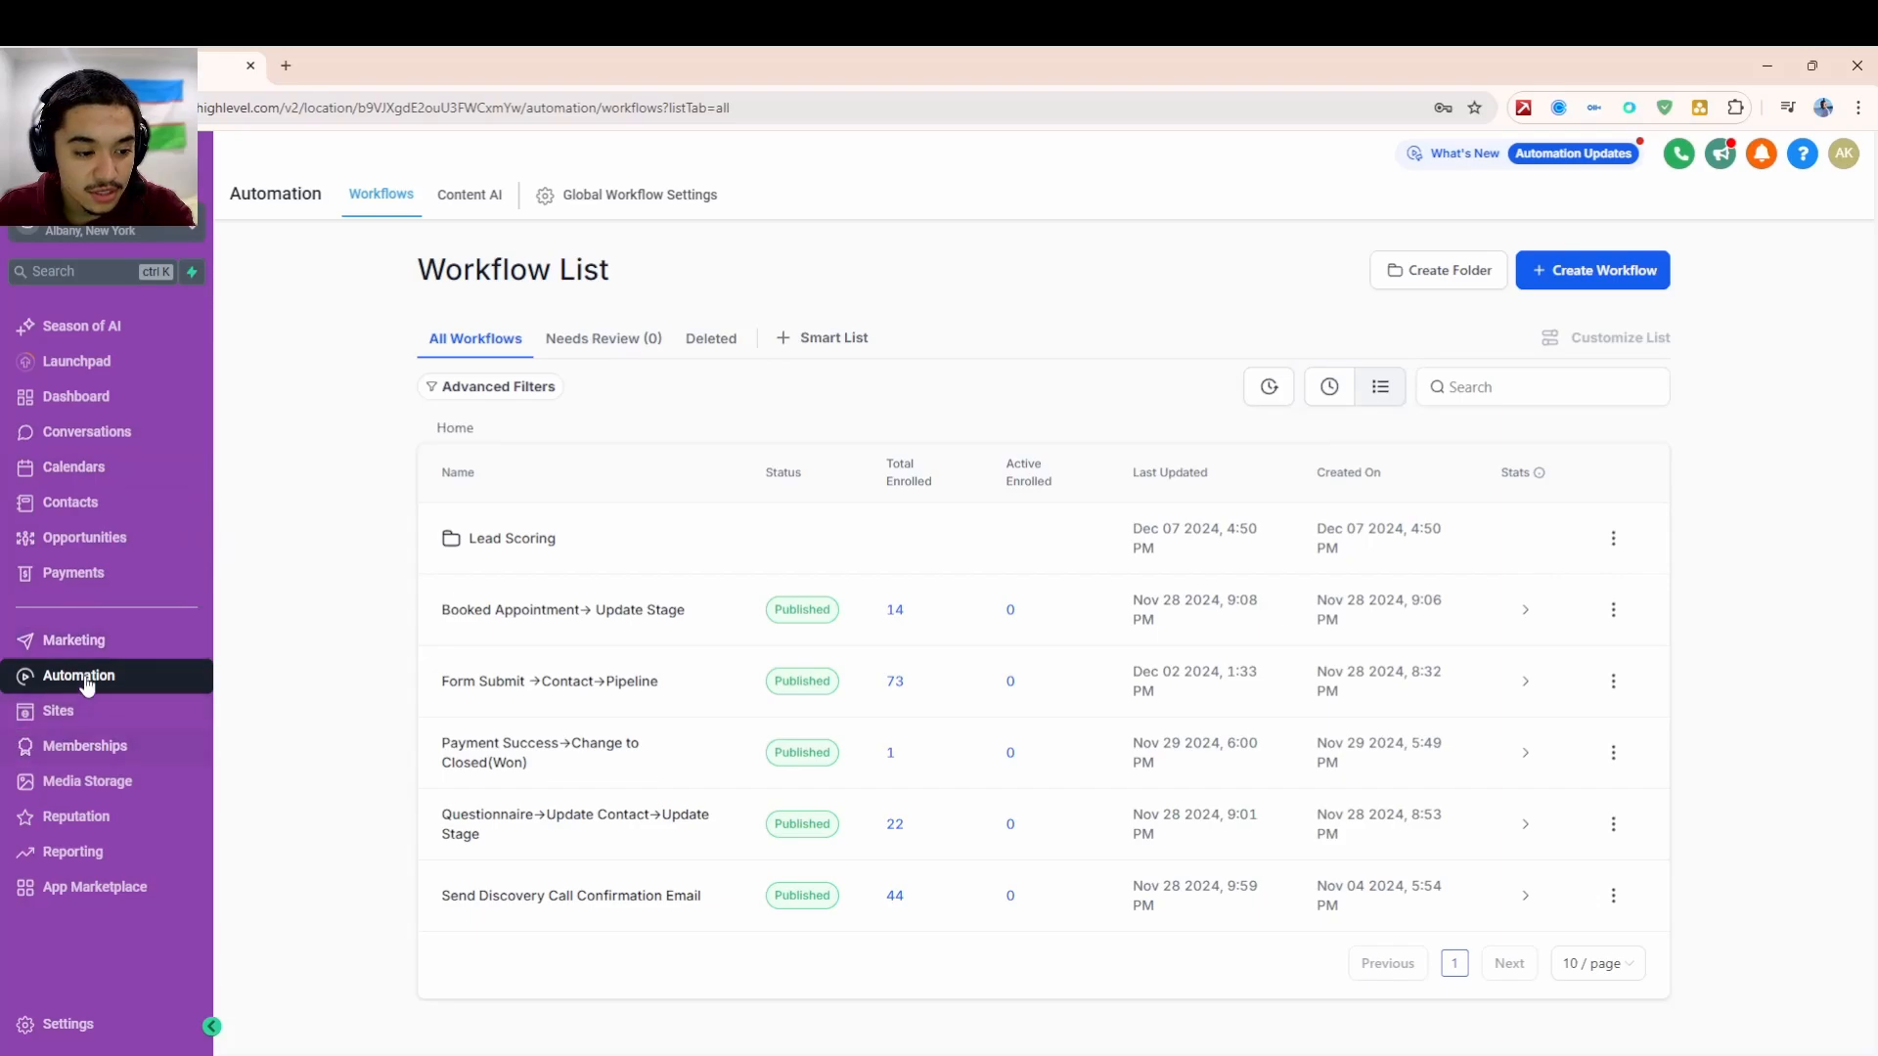
{"action": "left_click", "coordinate": [61, 711]}
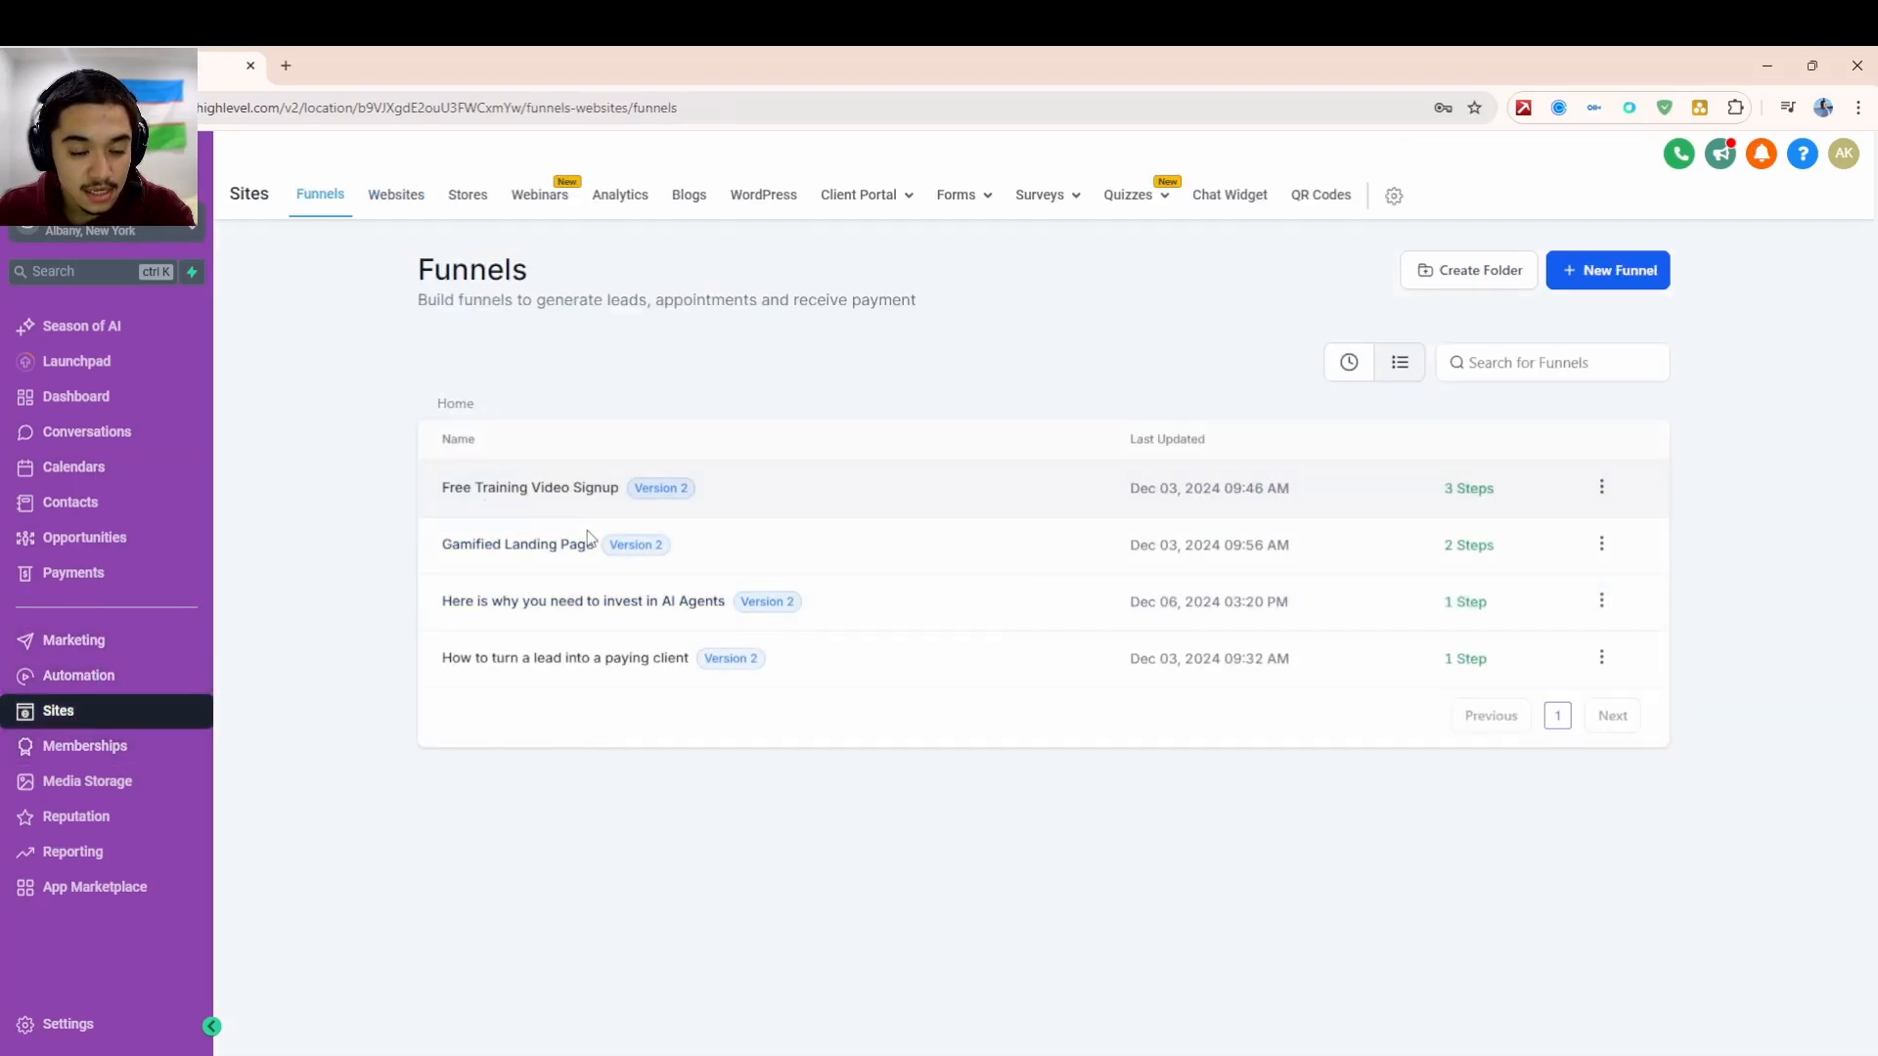
- Open the Free Training Video Signup funnel and view its live landing page in a new tab
{"action": "left_click", "coordinate": [587, 589]}
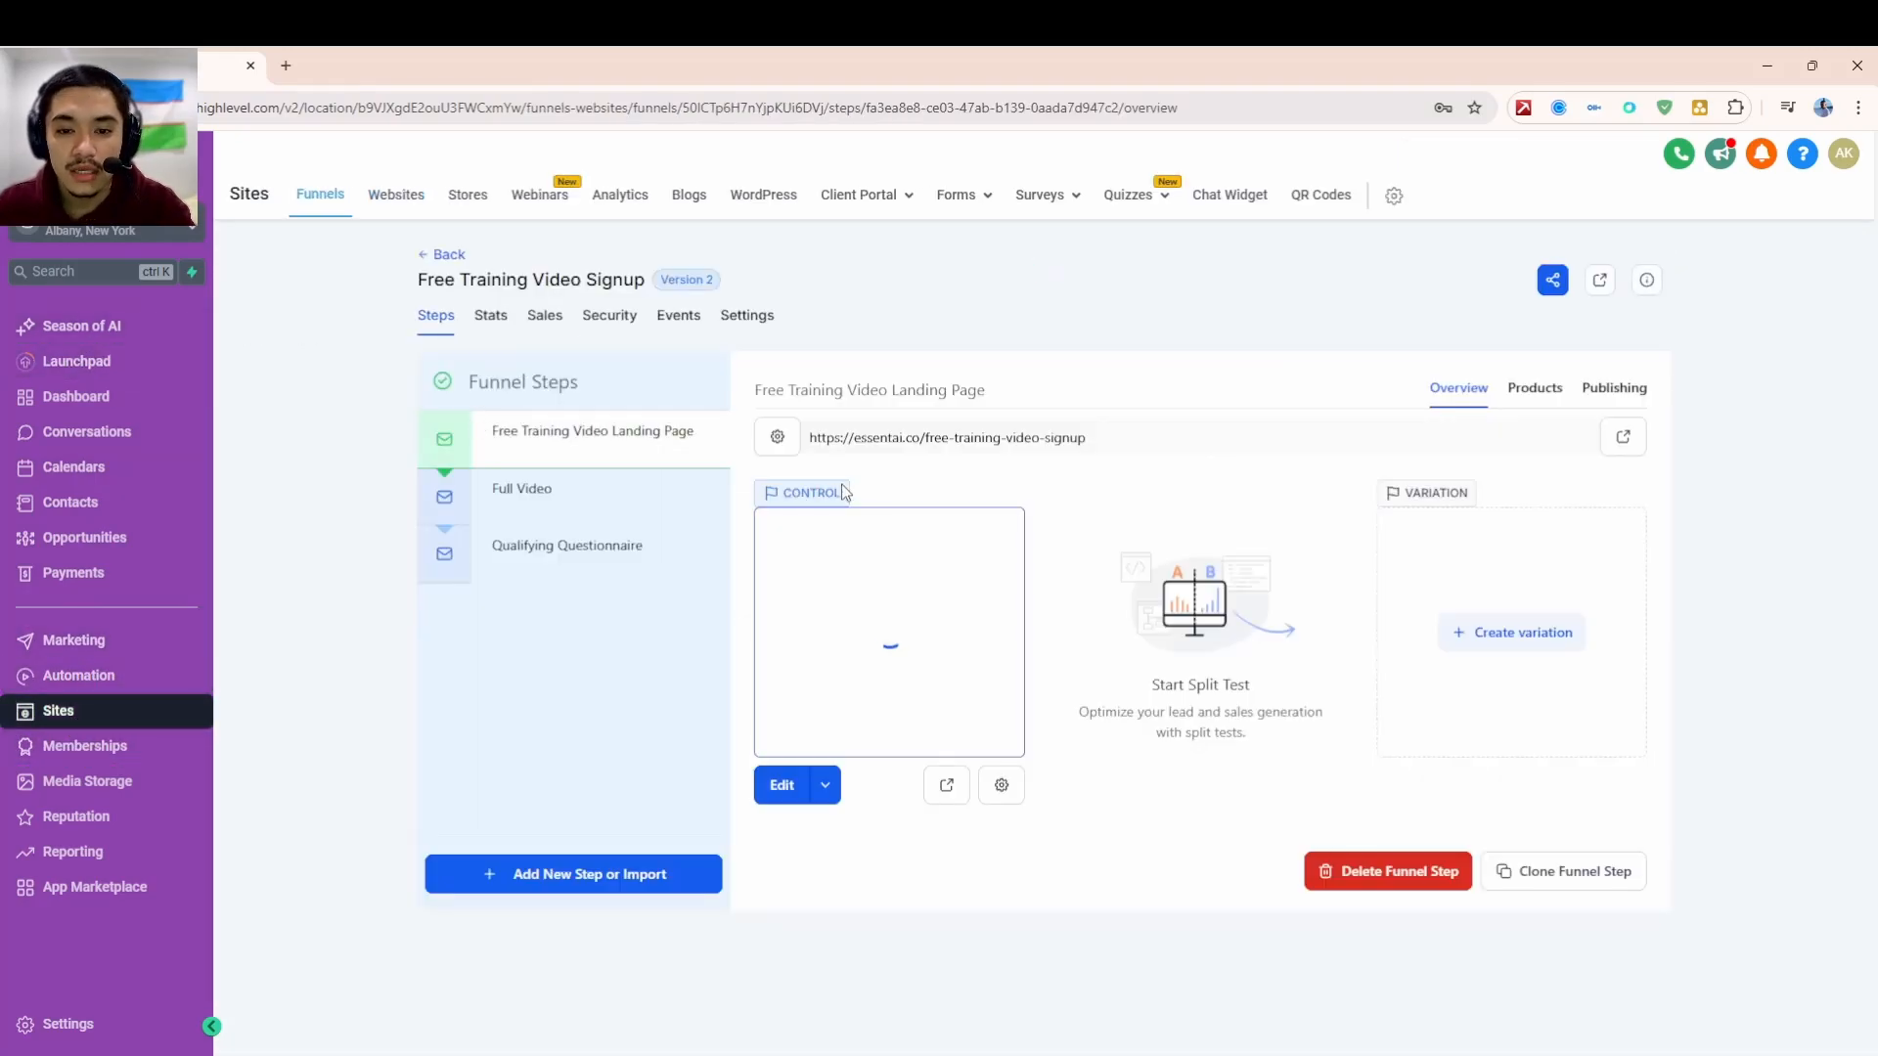
{"action": "left_click", "coordinate": [944, 786]}
{"action": "scroll", "coordinate": [884, 285], "scroll_direction": "down", "scroll_amount": 1}
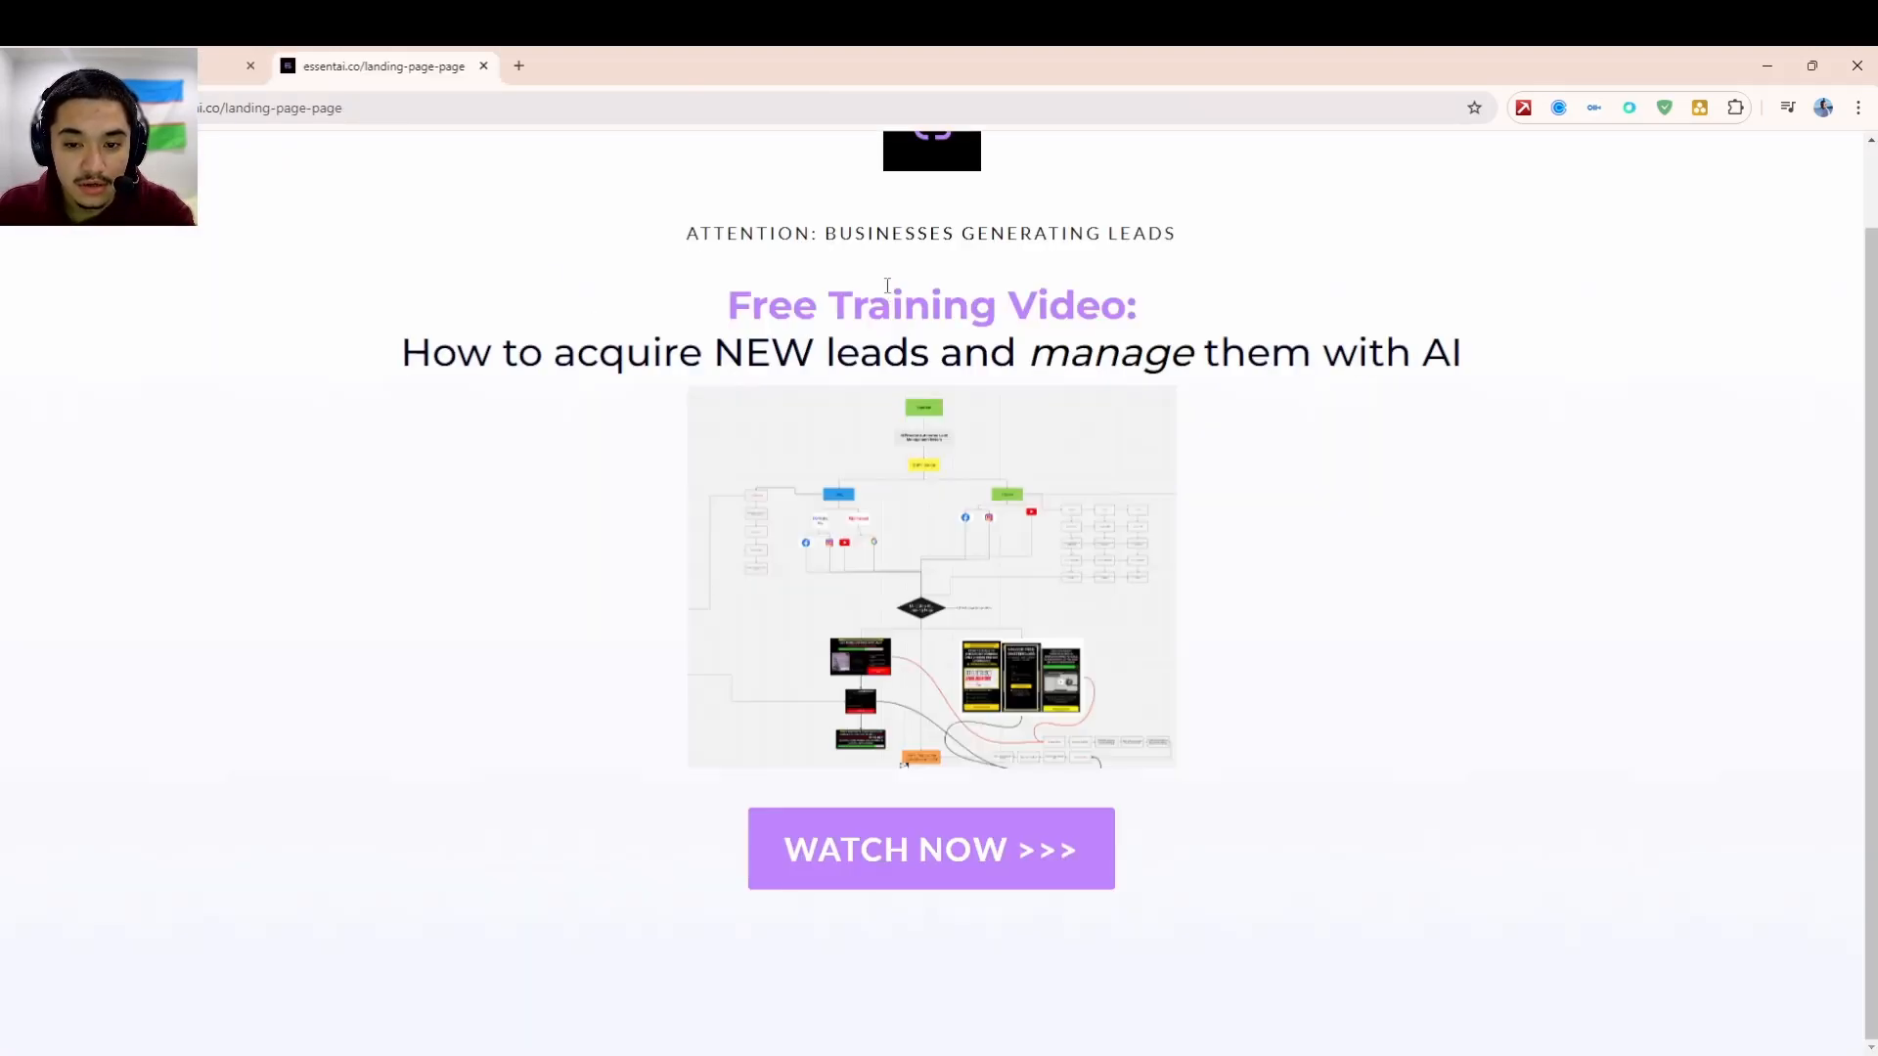
{"action": "scroll", "coordinate": [957, 264], "scroll_direction": "up", "scroll_amount": 1}
{"action": "key", "text": "ctrl+a"}
{"action": "left_click", "coordinate": [1044, 463]}
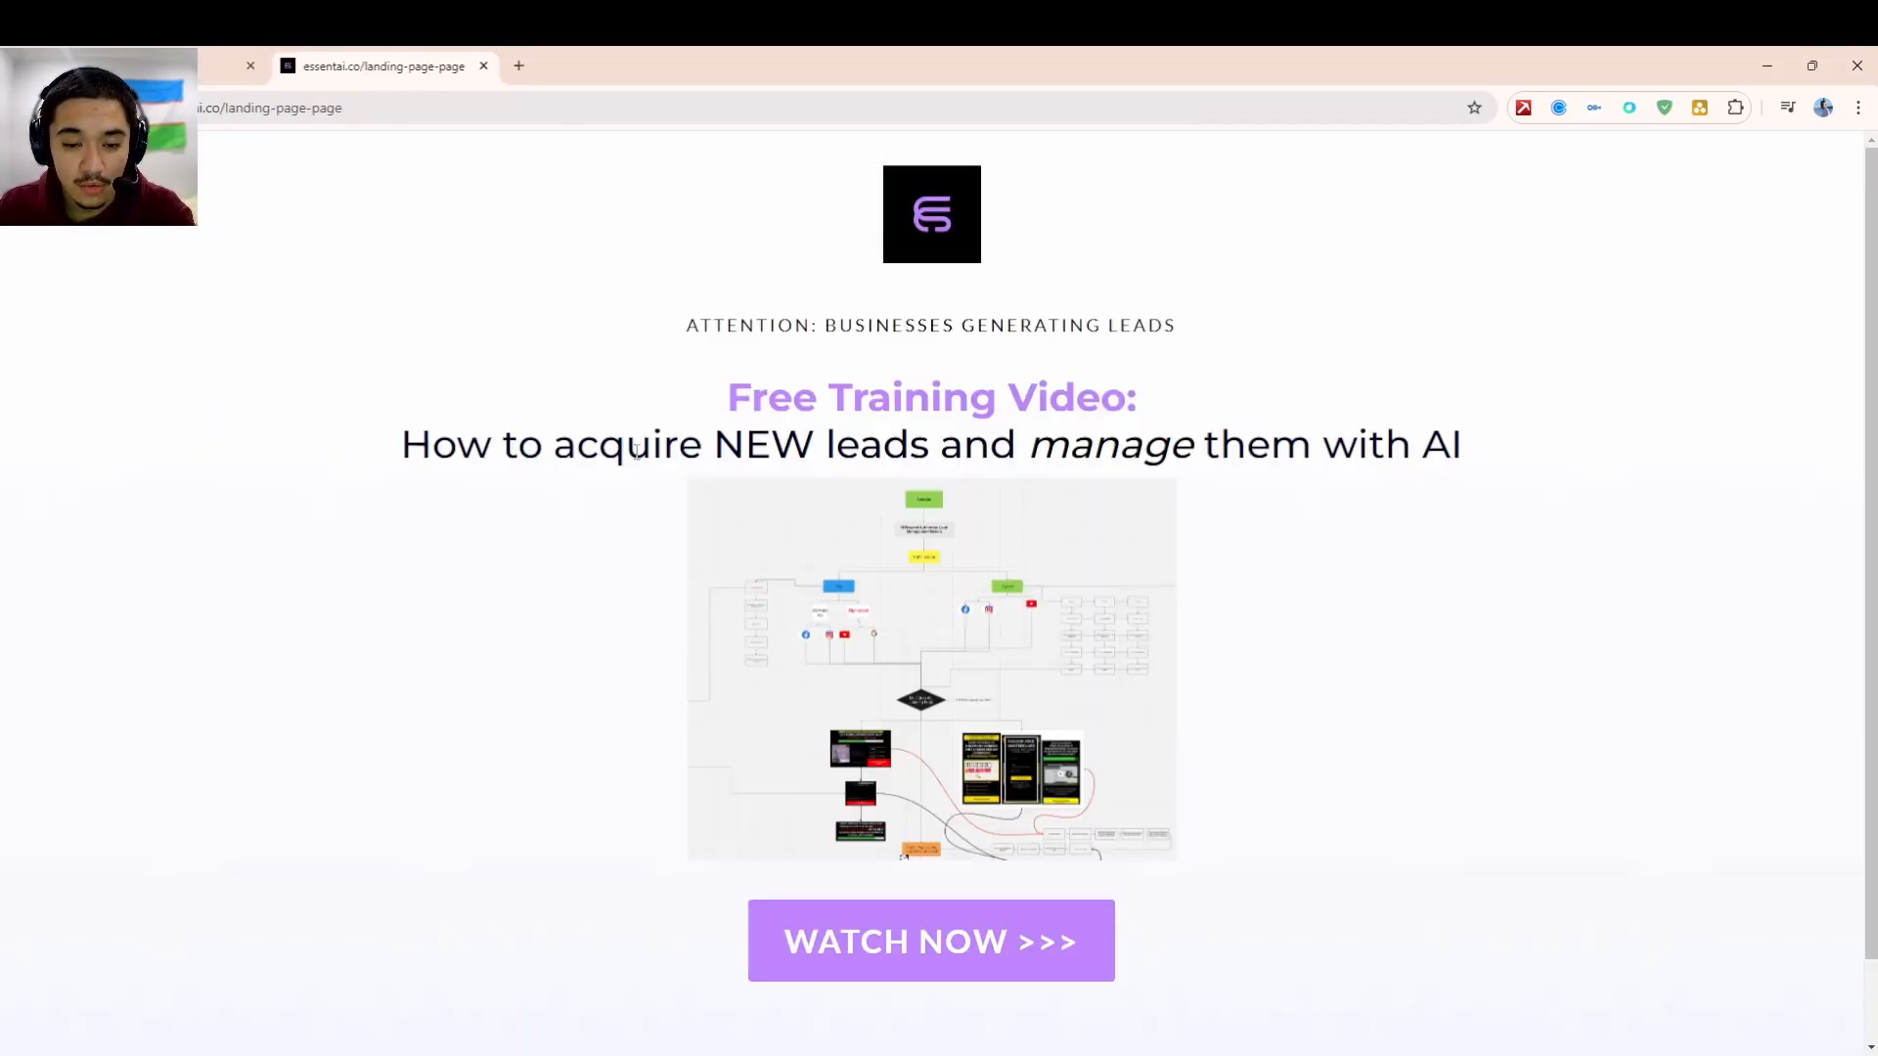
{"action": "left_click_drag", "start_coordinate": [636, 452], "coordinate": [1250, 461]}
{"action": "left_click", "coordinate": [1250, 461]}
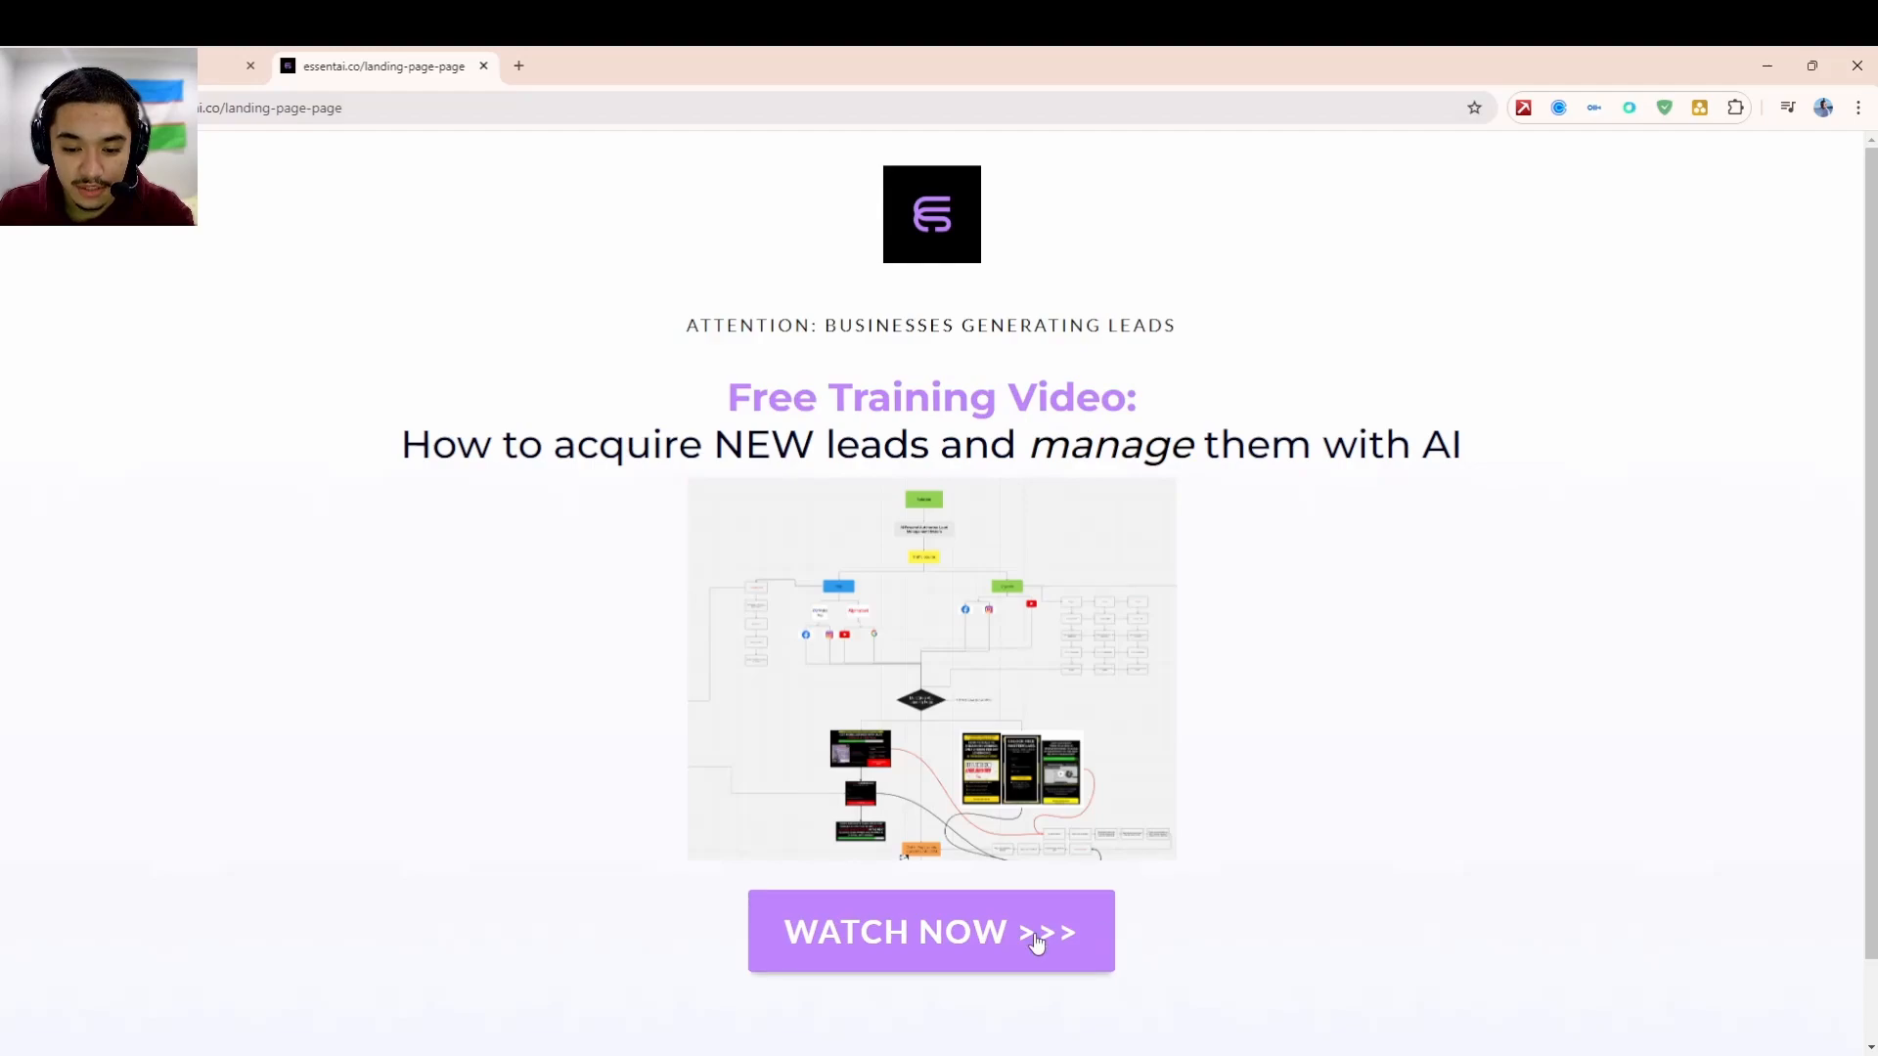
- Bring up the landing page's signup form via WATCH NOW, then return to the funnel builder tab
{"action": "left_click", "coordinate": [1035, 931]}
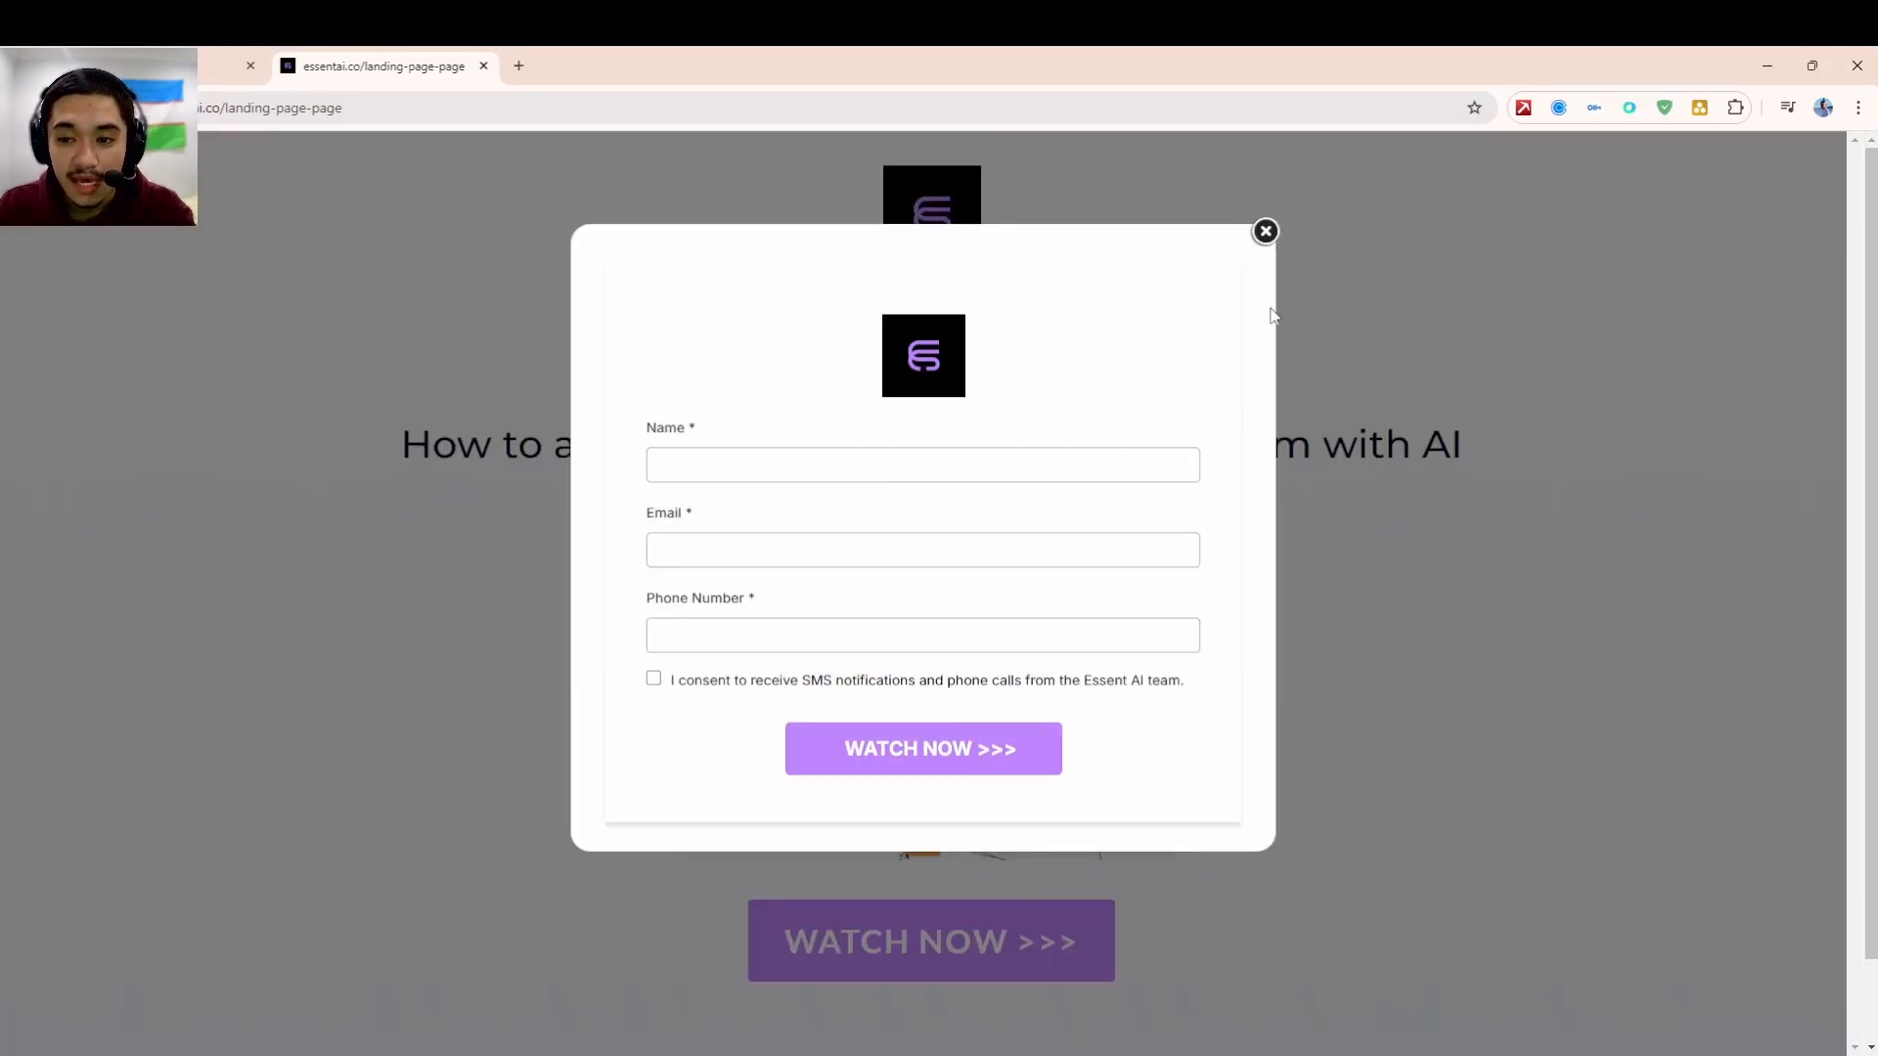
{"action": "left_click", "coordinate": [677, 555]}
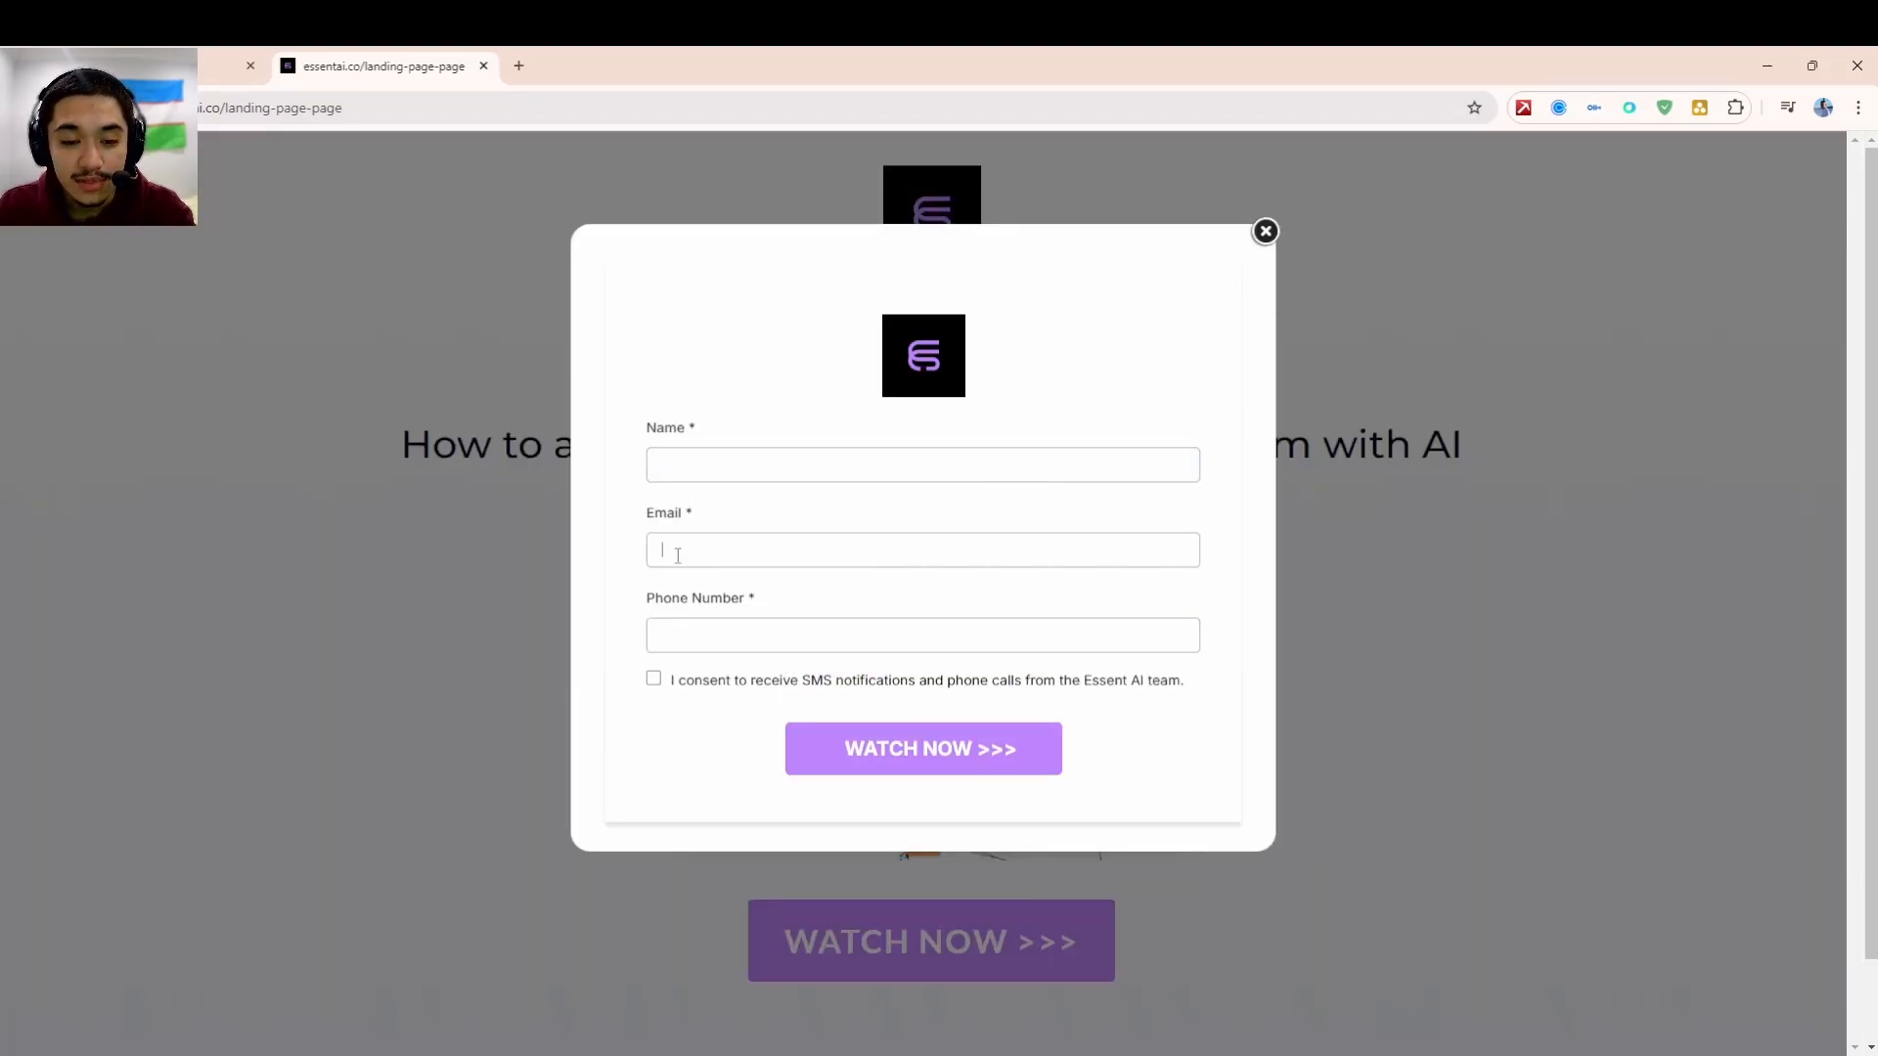
{"action": "left_click", "coordinate": [217, 65]}
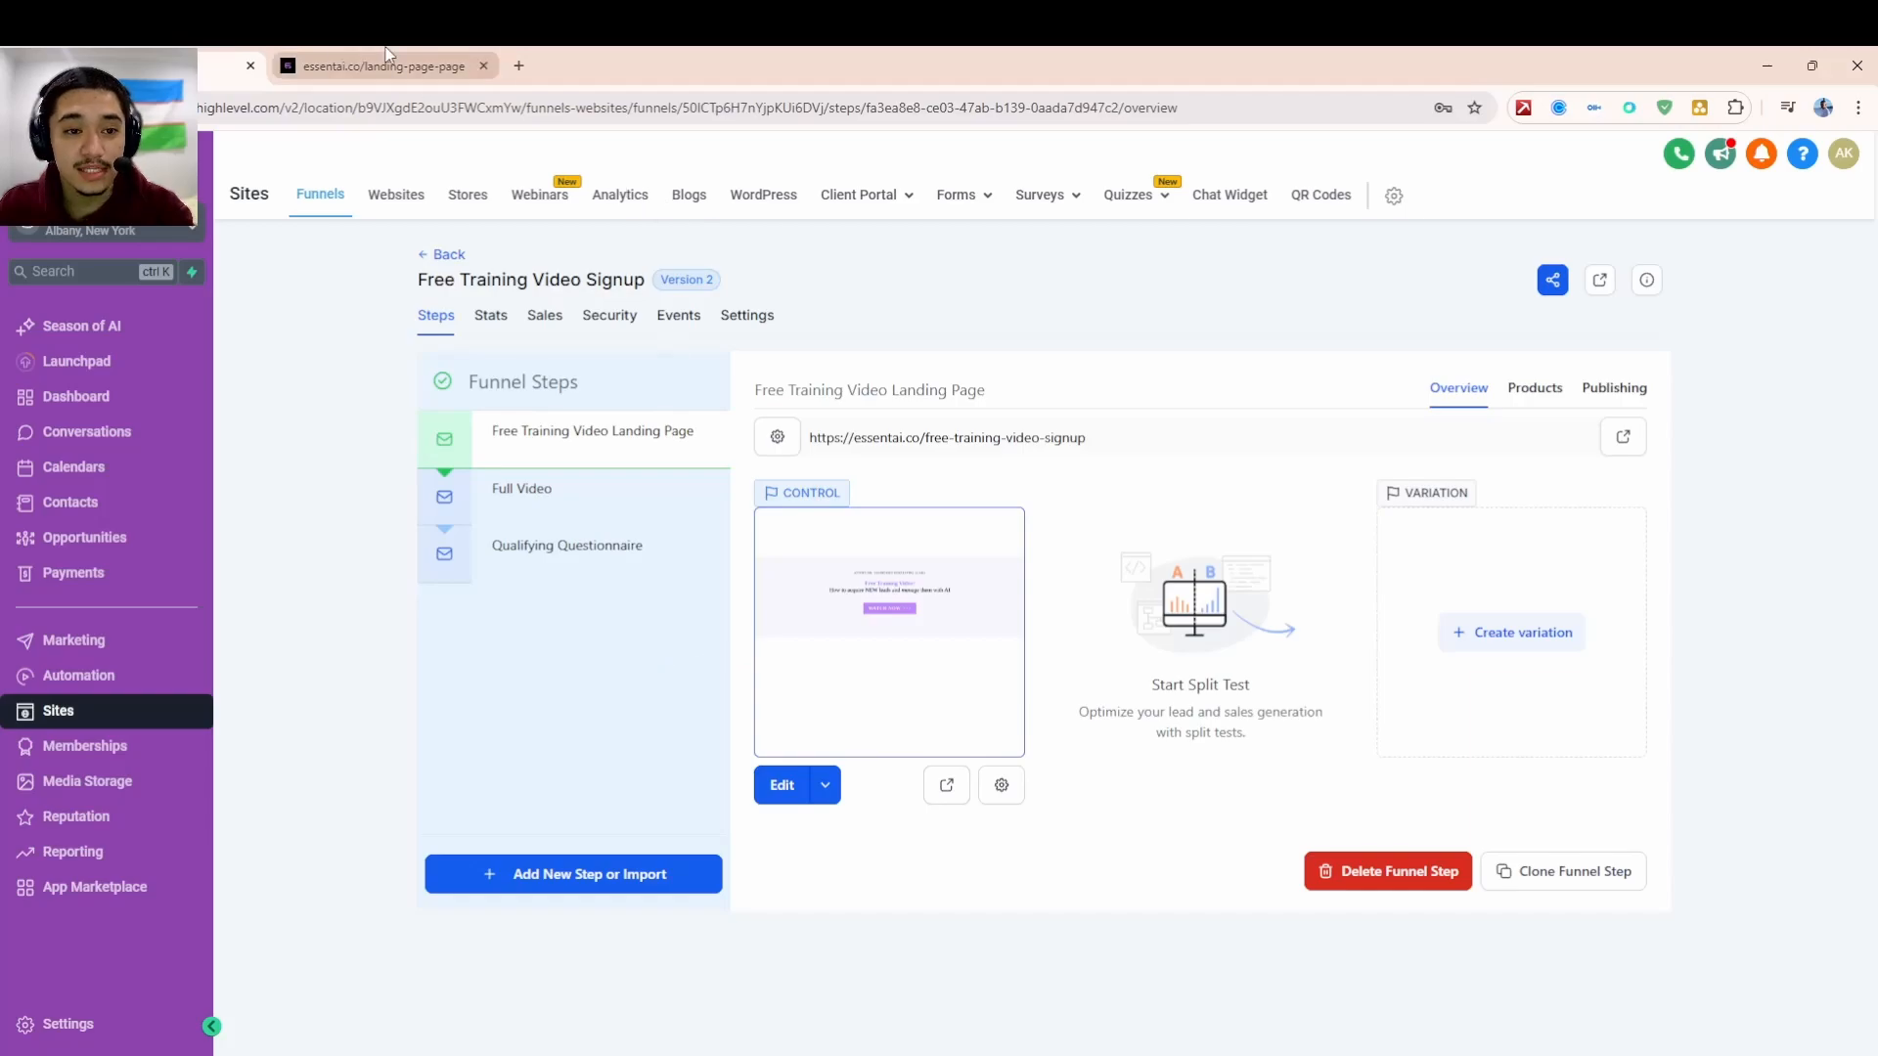
{"action": "left_click", "coordinate": [328, 61]}
{"action": "left_click", "coordinate": [222, 64]}
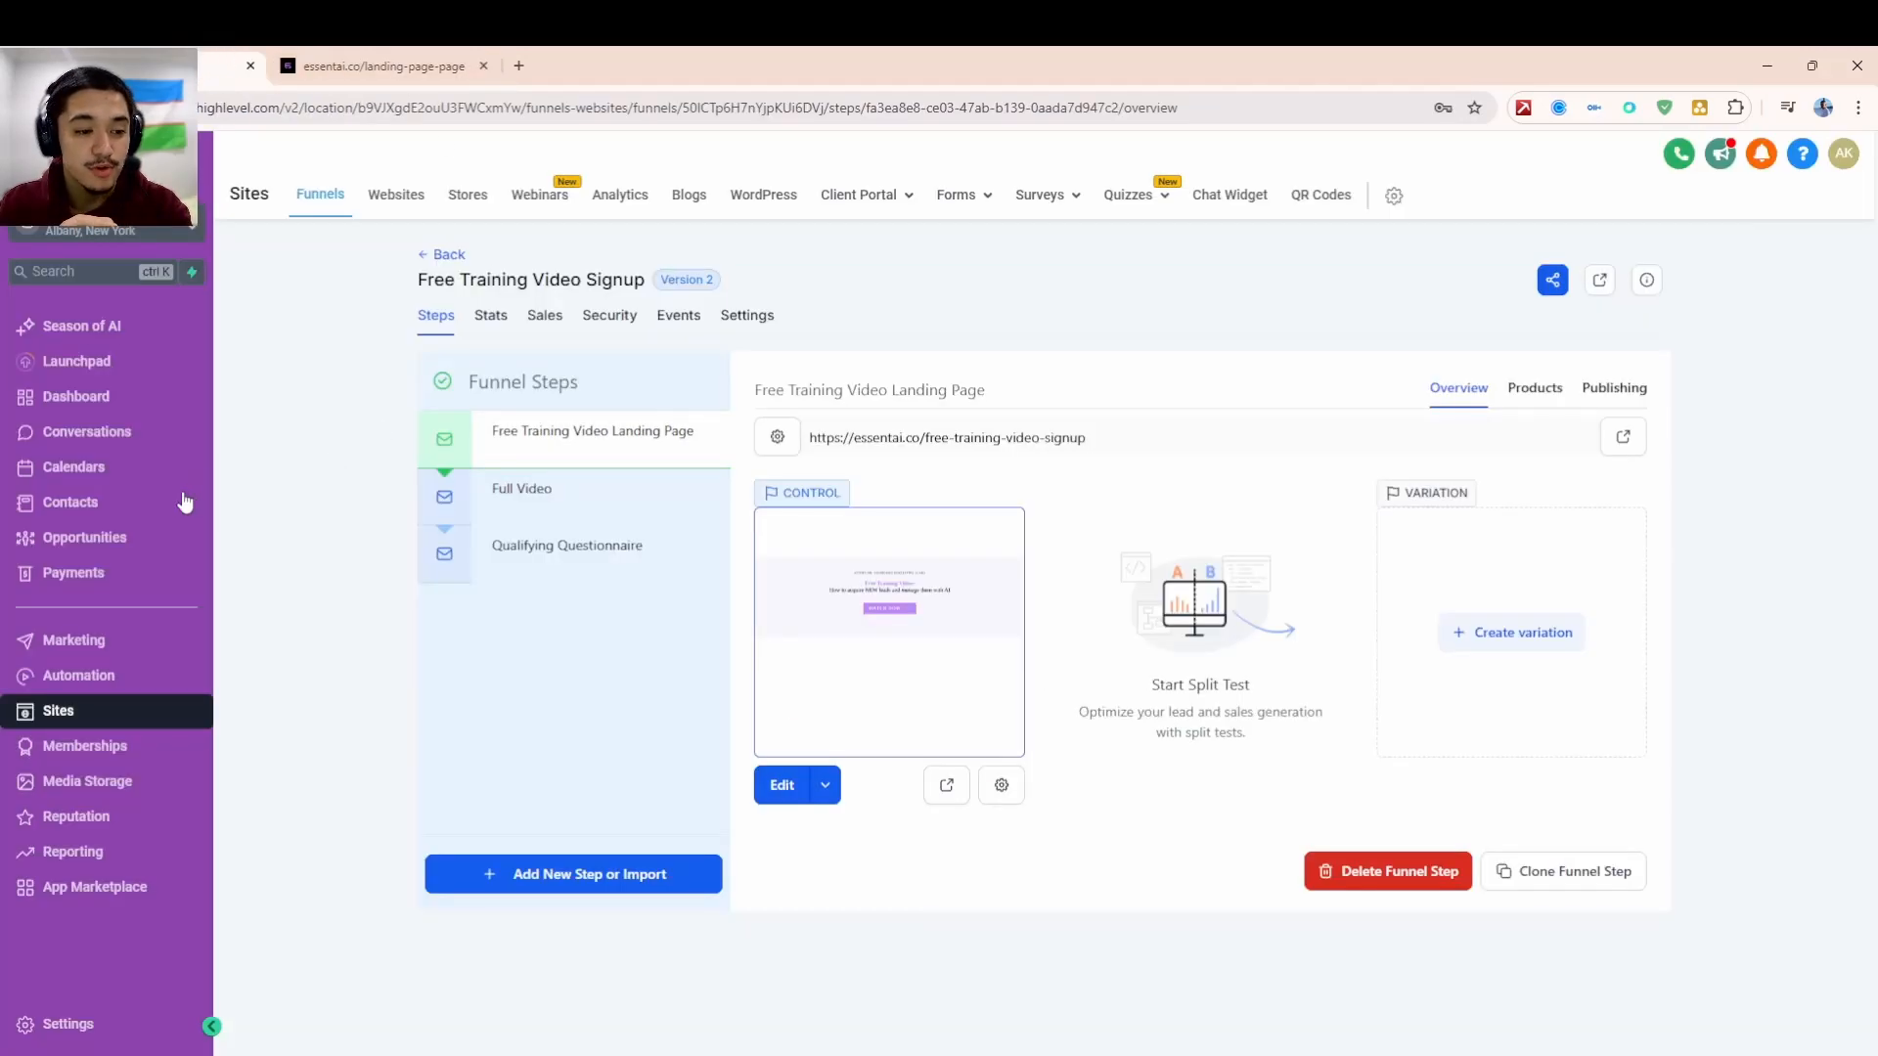
- Fill the signup form with the saved name, email, a phone number and SMS consent, then submit
{"action": "left_click", "coordinate": [103, 548]}
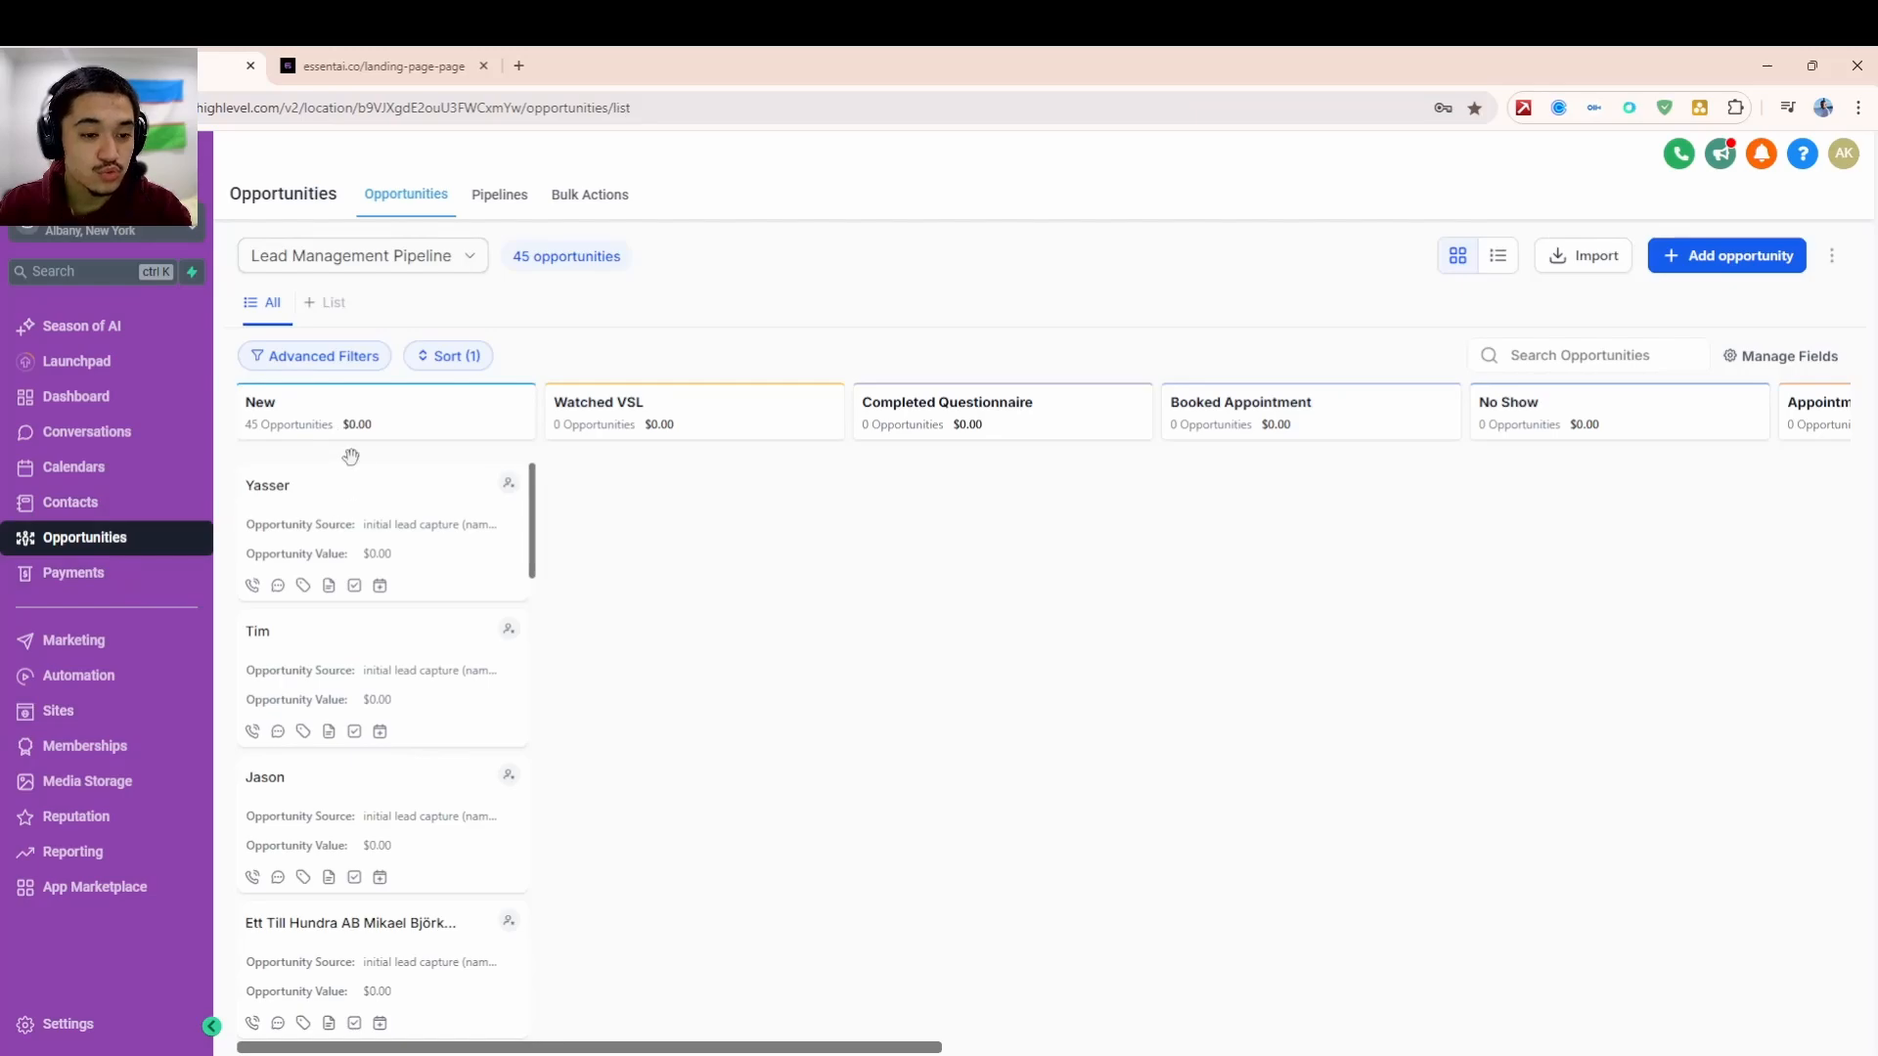
{"action": "left_click", "coordinate": [452, 57]}
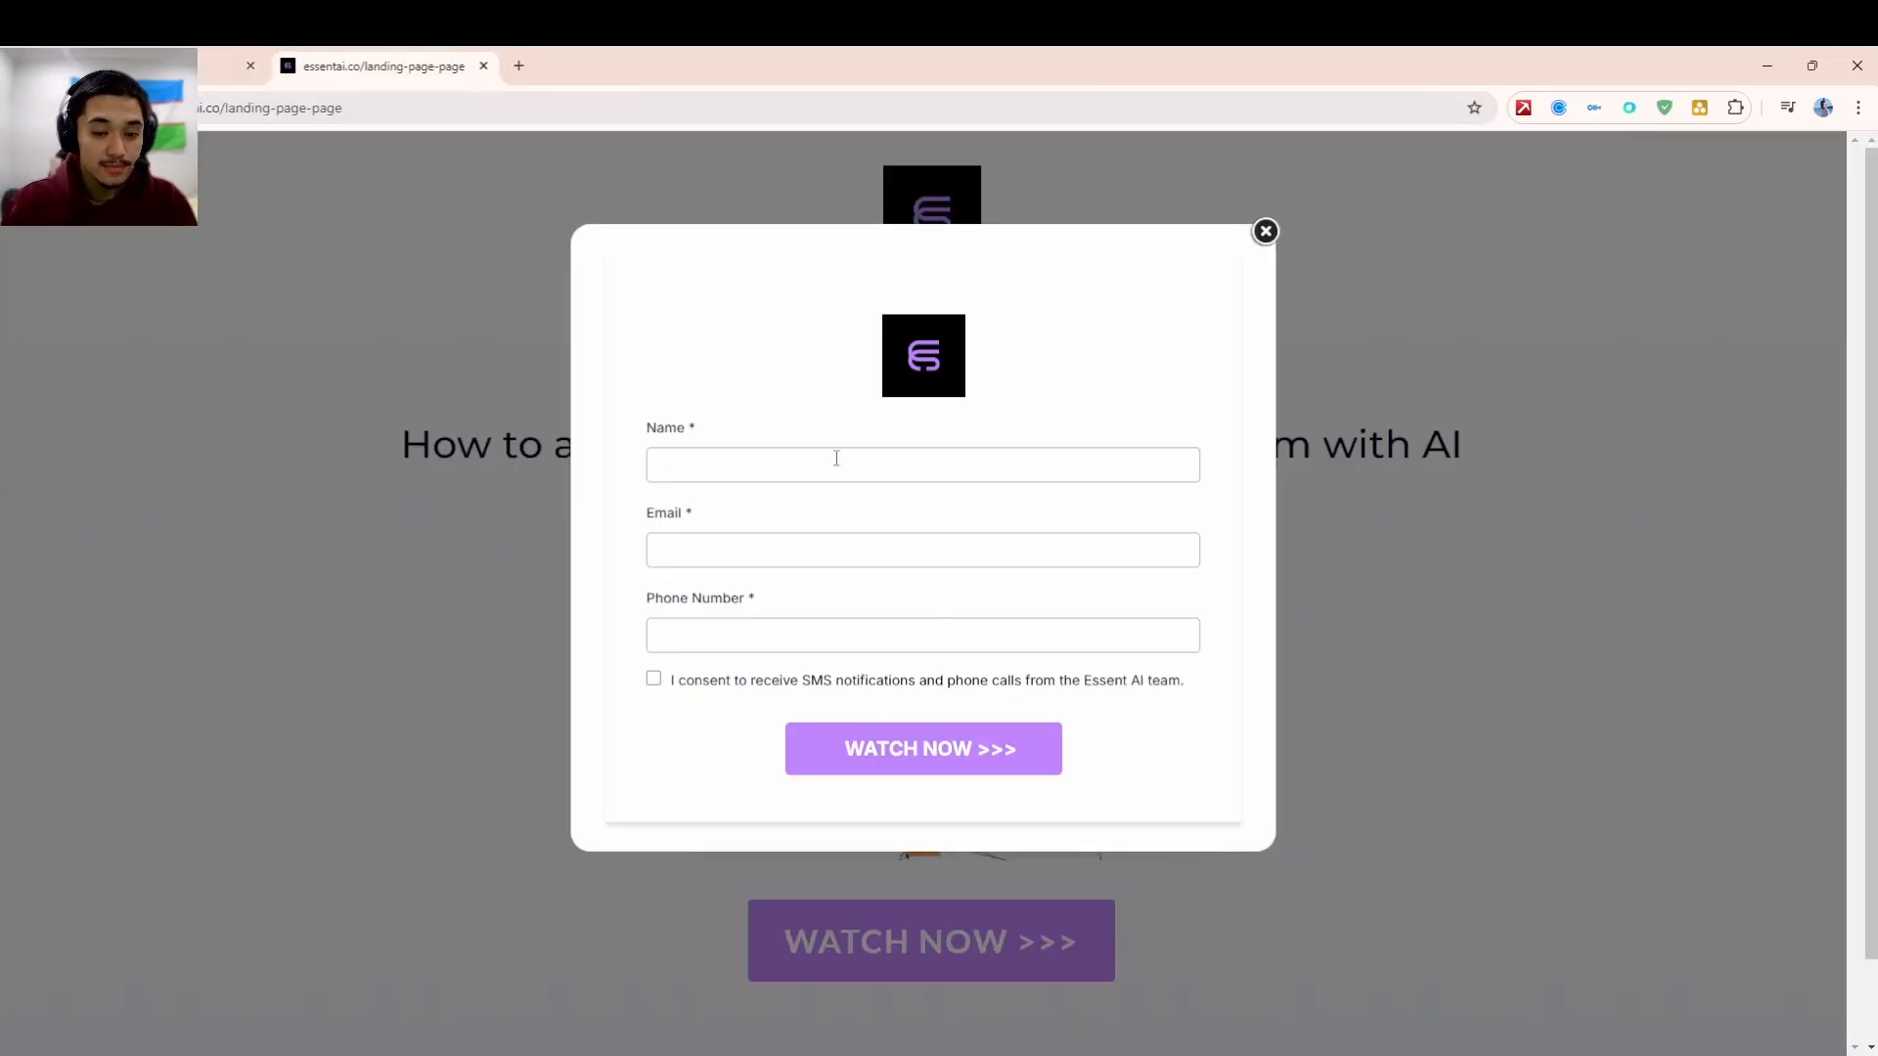
{"action": "left_click", "coordinate": [841, 518]}
{"action": "left_click", "coordinate": [815, 553]}
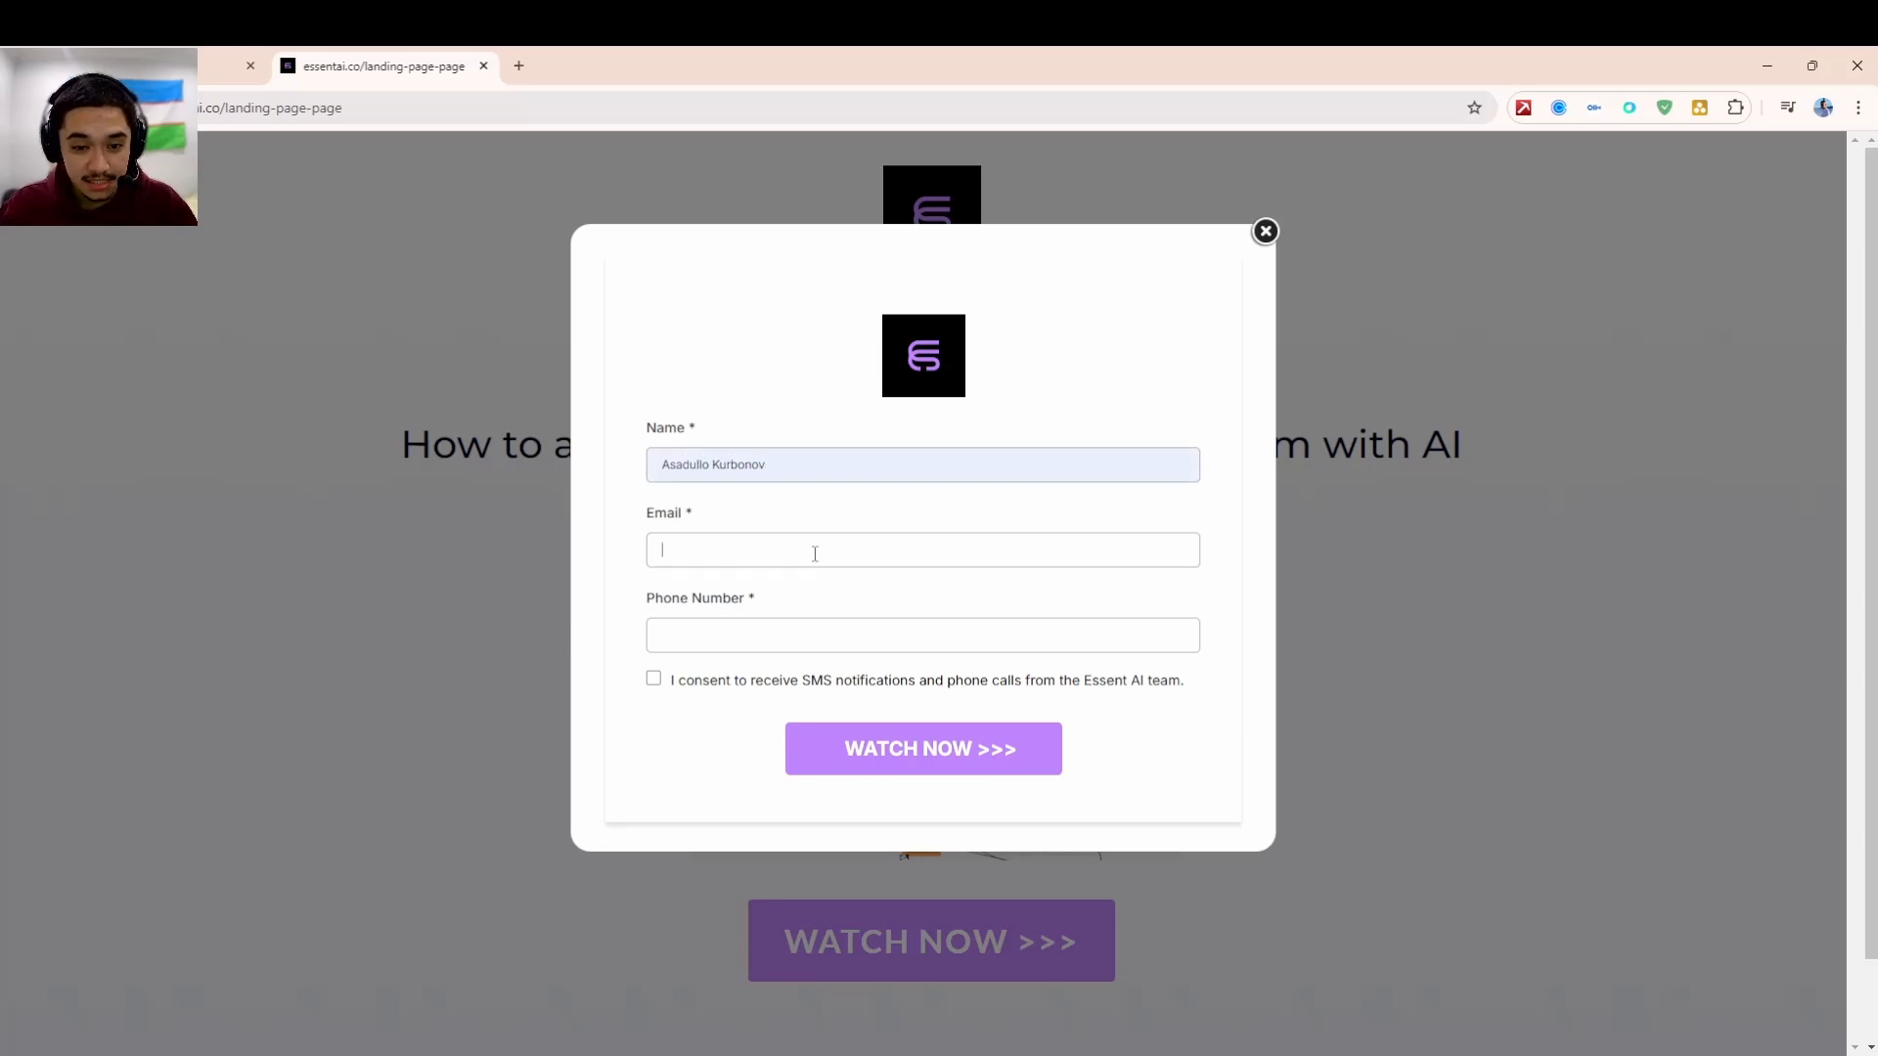
{"action": "left_click", "coordinate": [856, 631]}
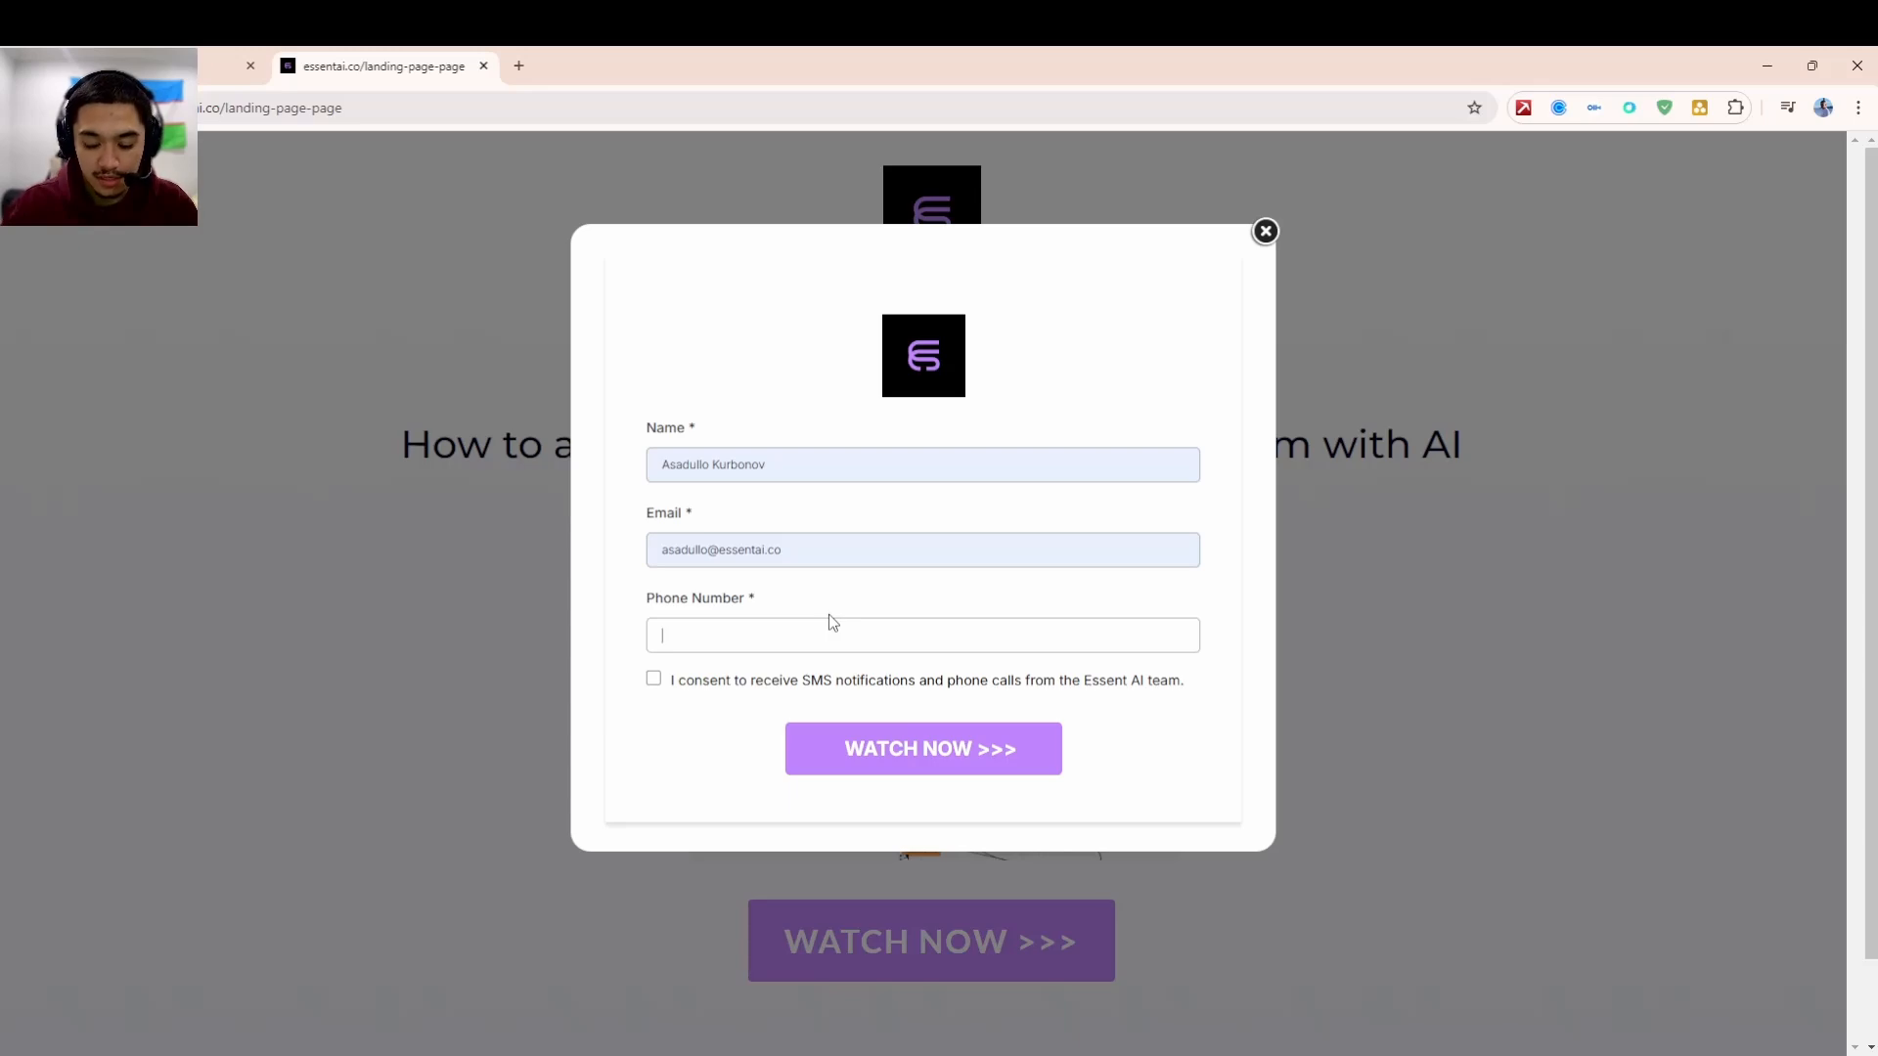
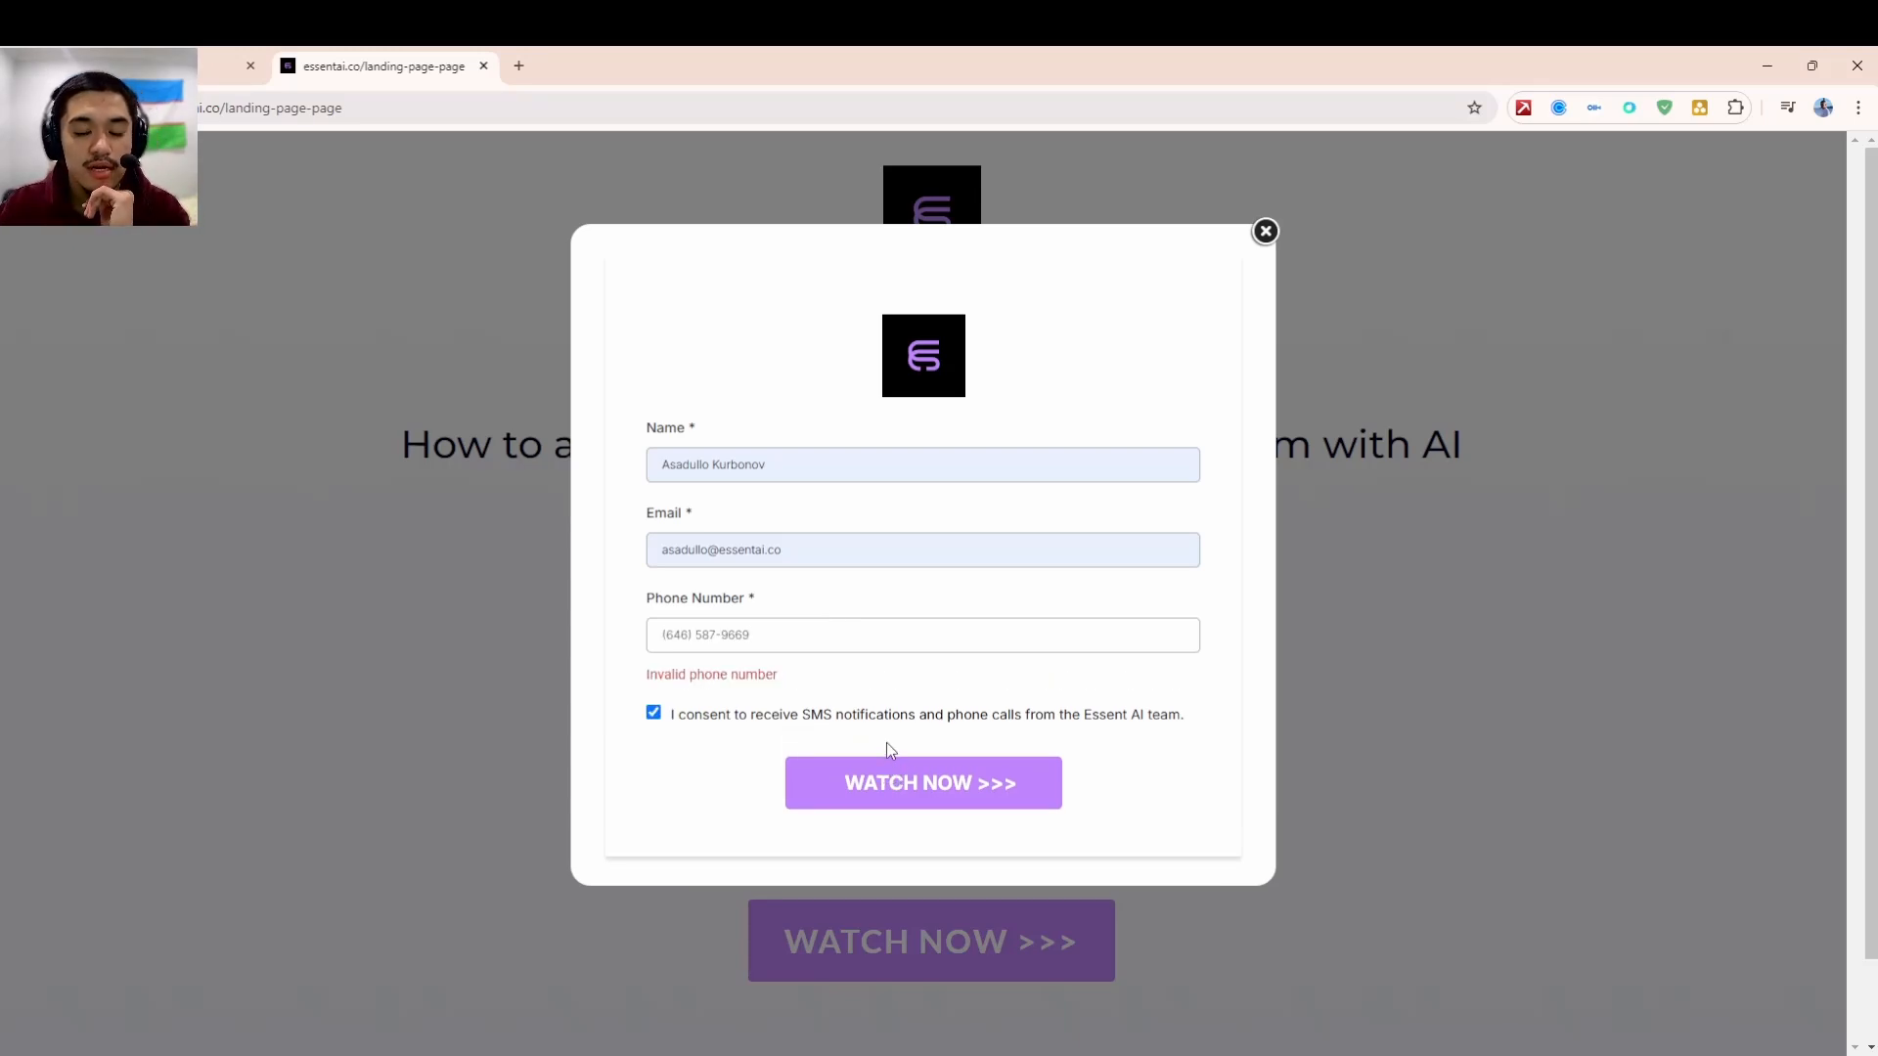
{"action": "left_click", "coordinate": [880, 797]}
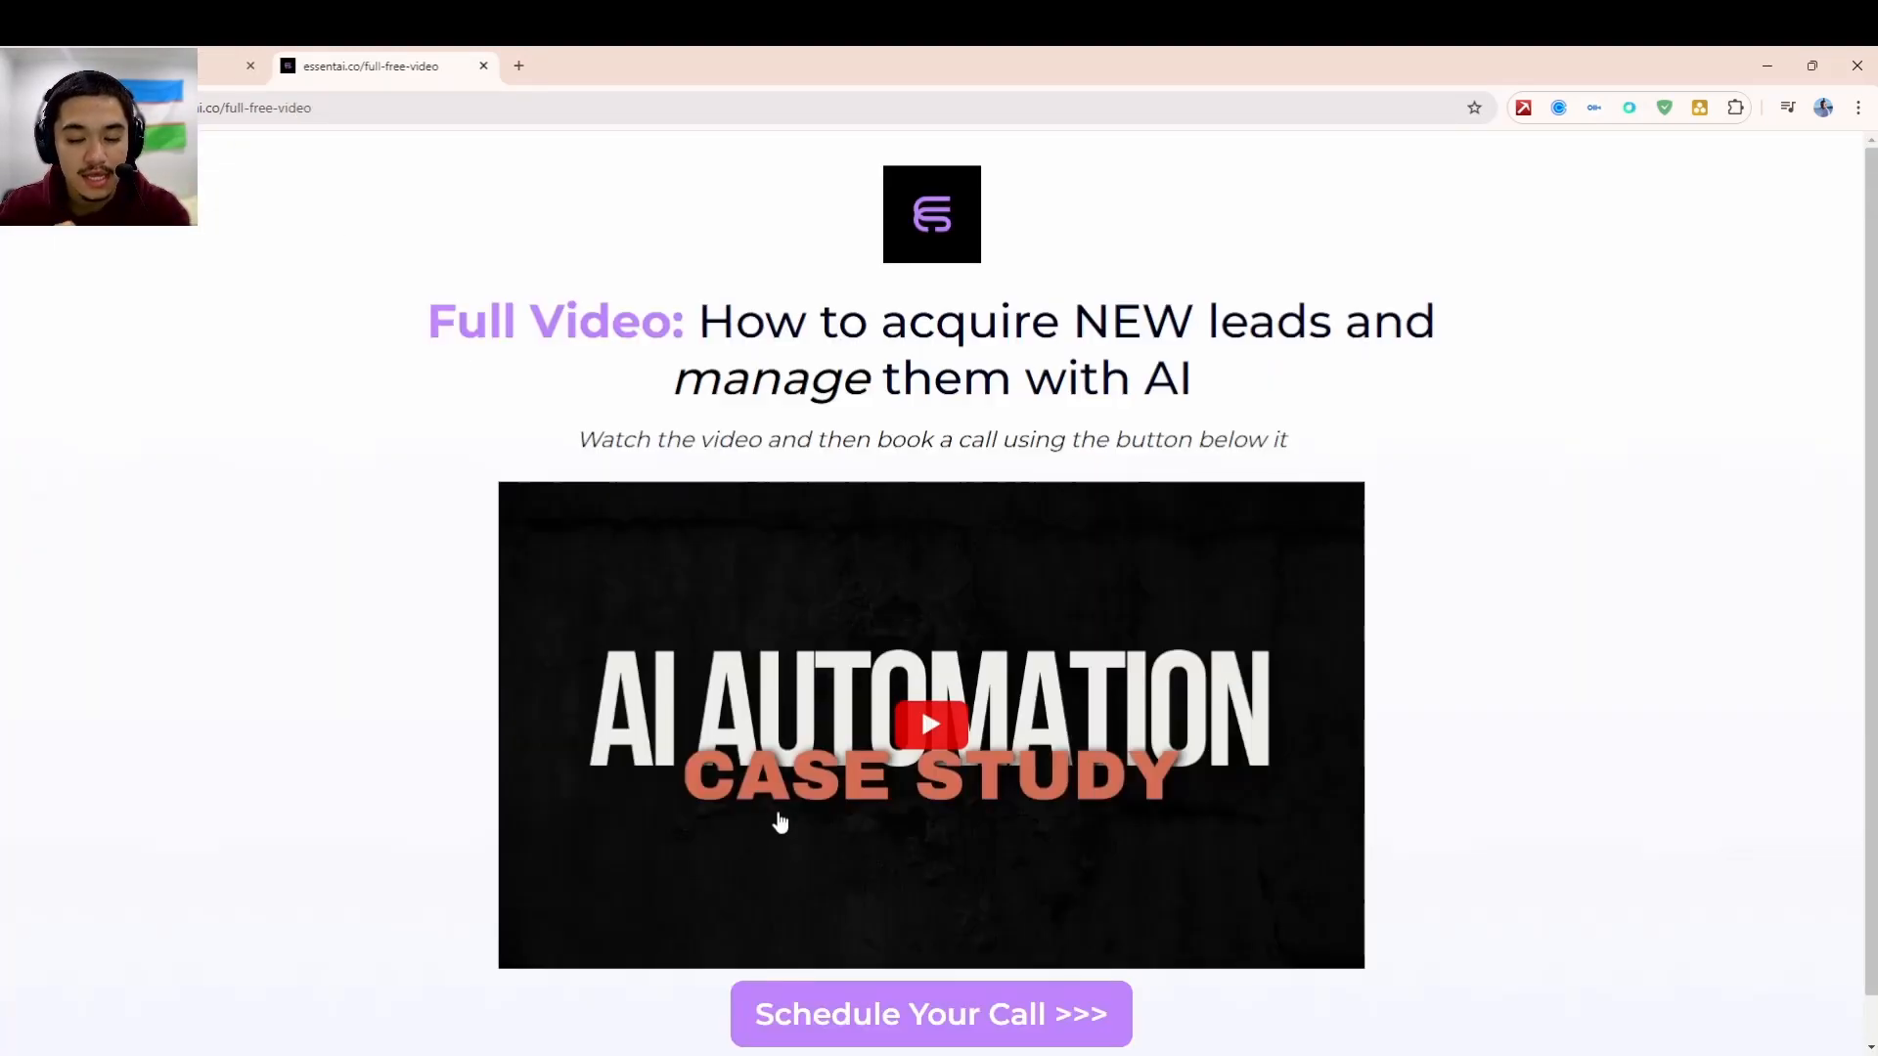
- Confirm the new lead-capture card tops New at 46, then bring up the Create Workflow options
{"action": "left_click", "coordinate": [167, 55]}
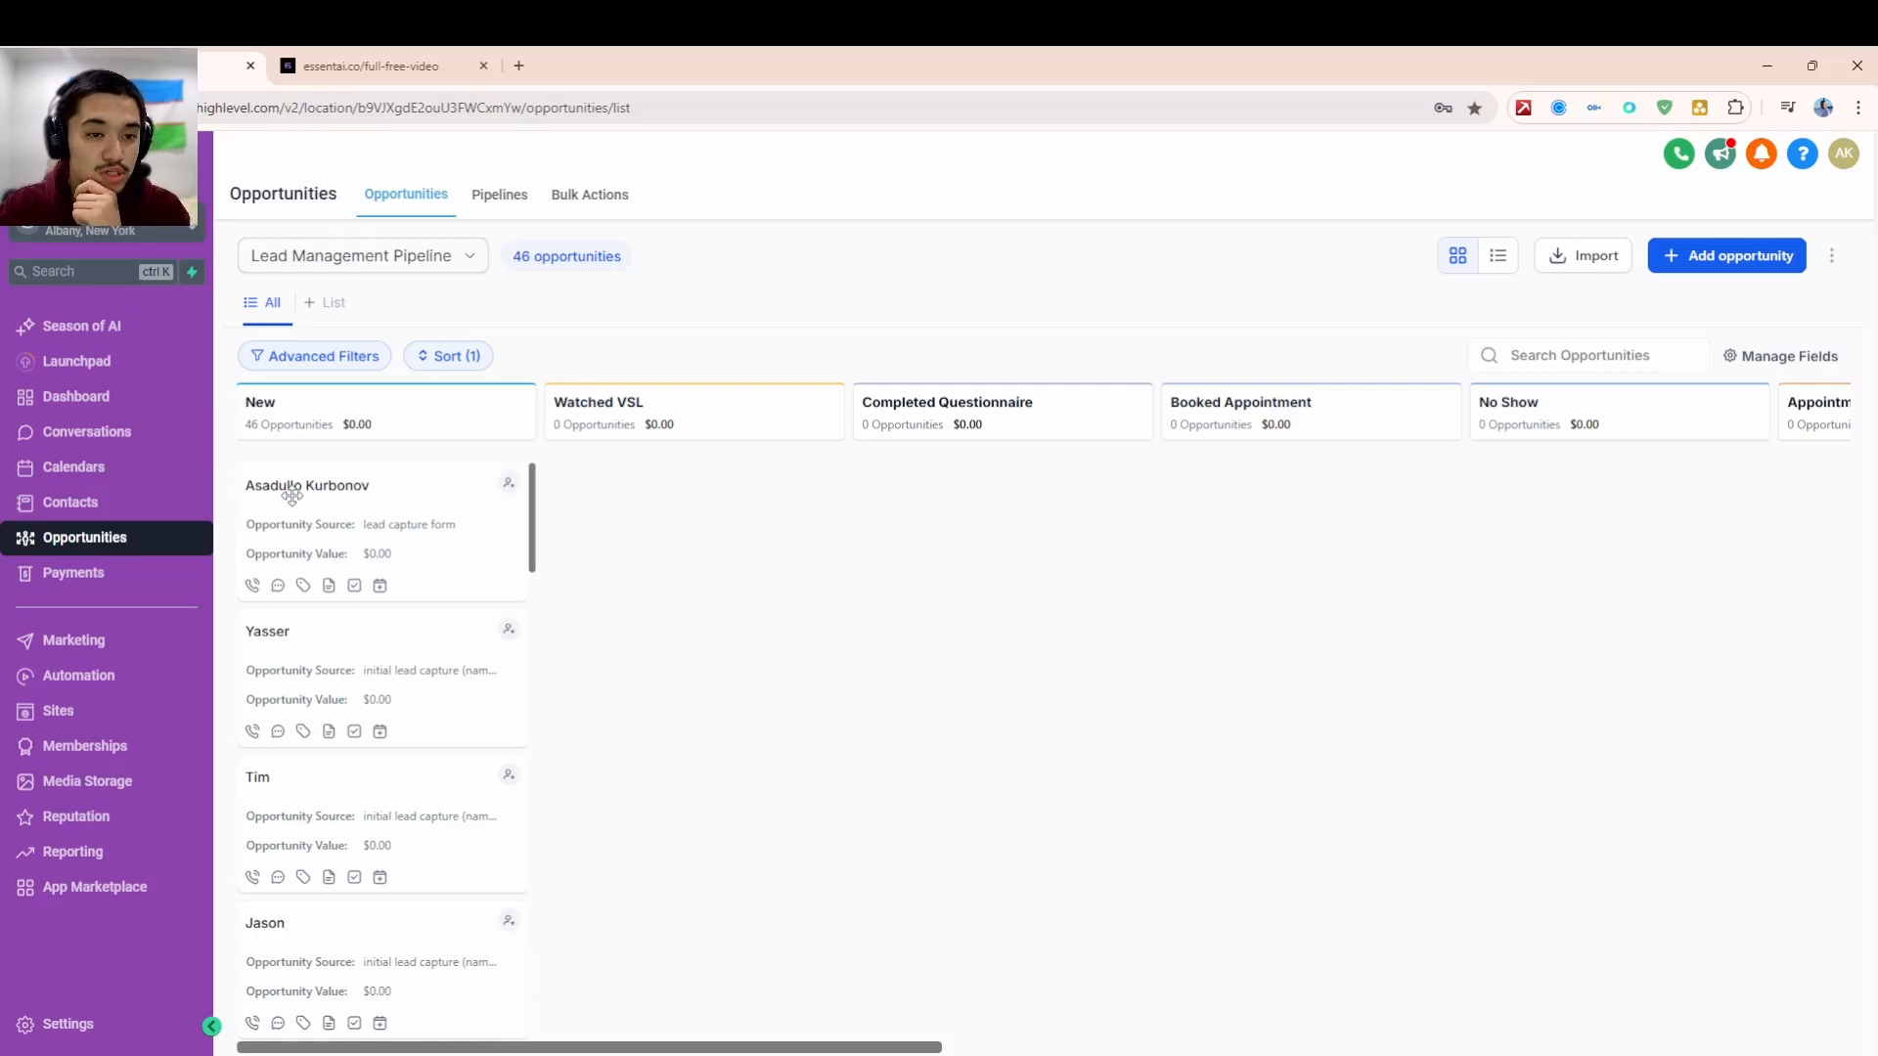
{"action": "left_click", "coordinate": [64, 680]}
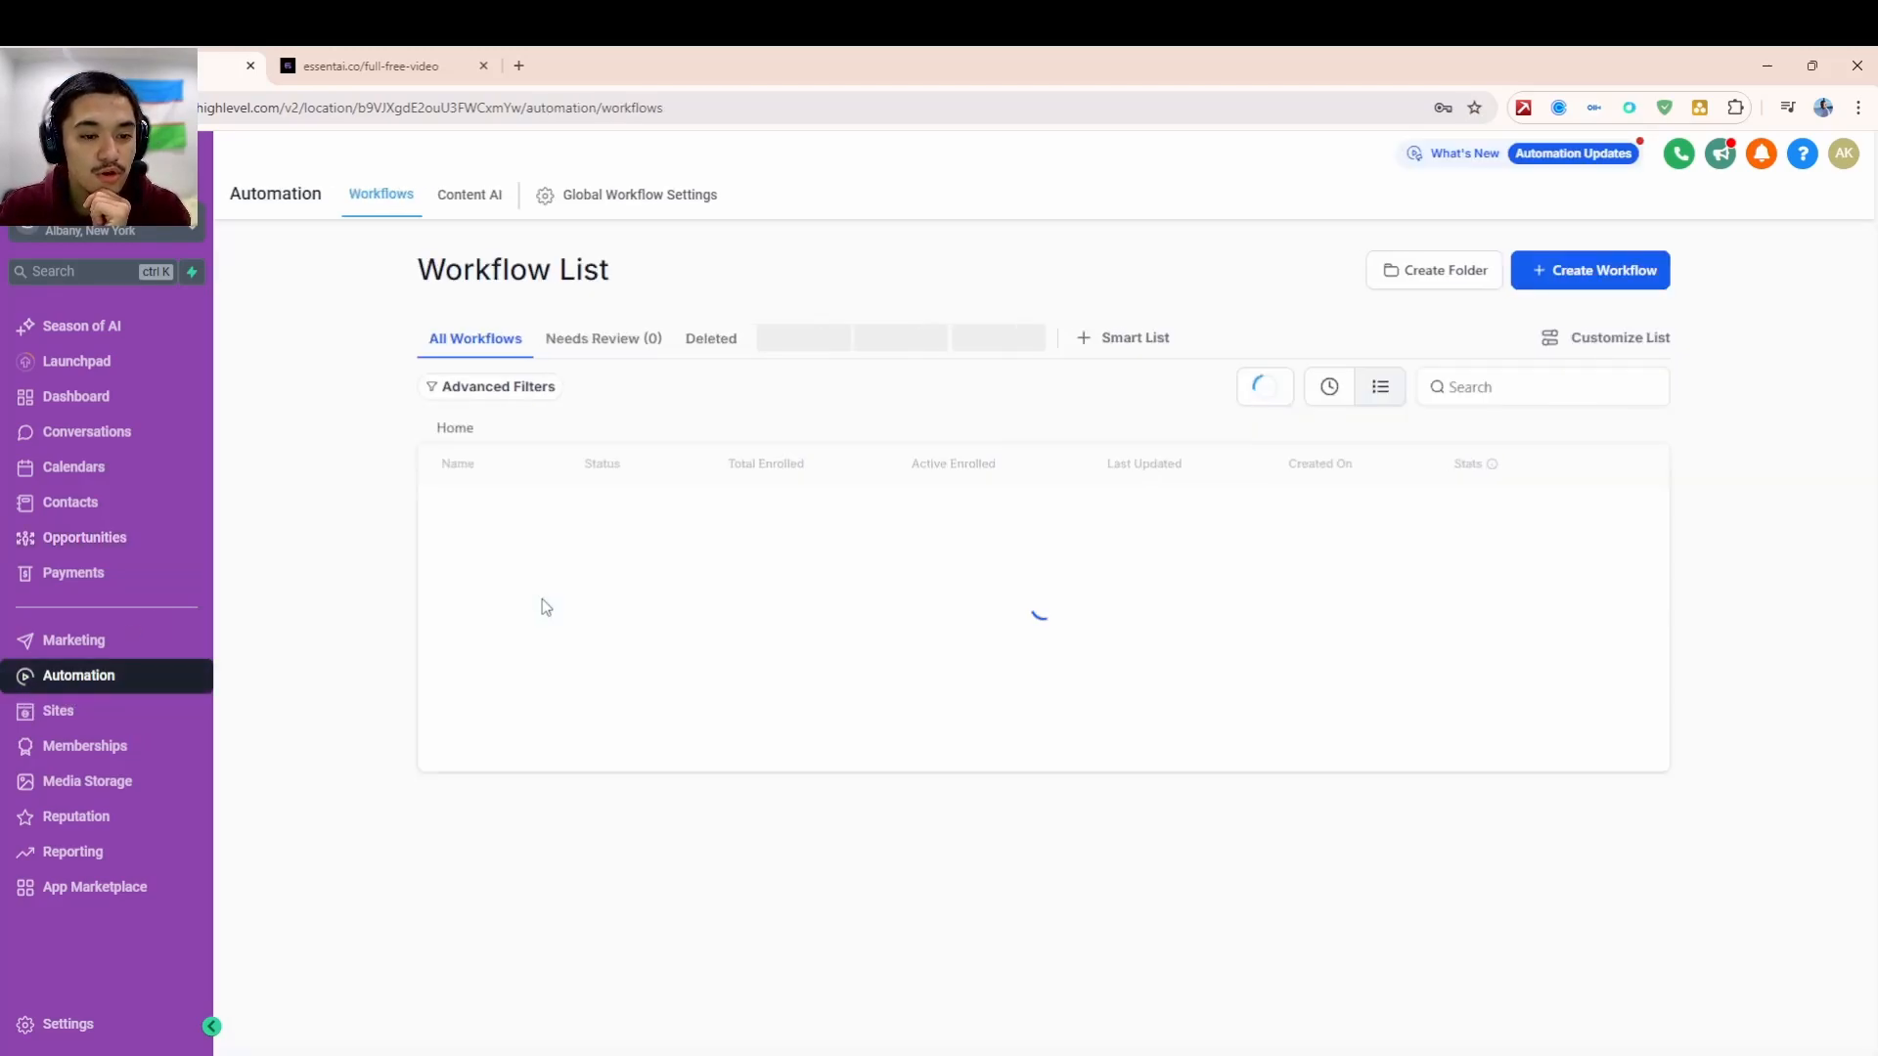
{"action": "left_click", "coordinate": [1589, 274]}
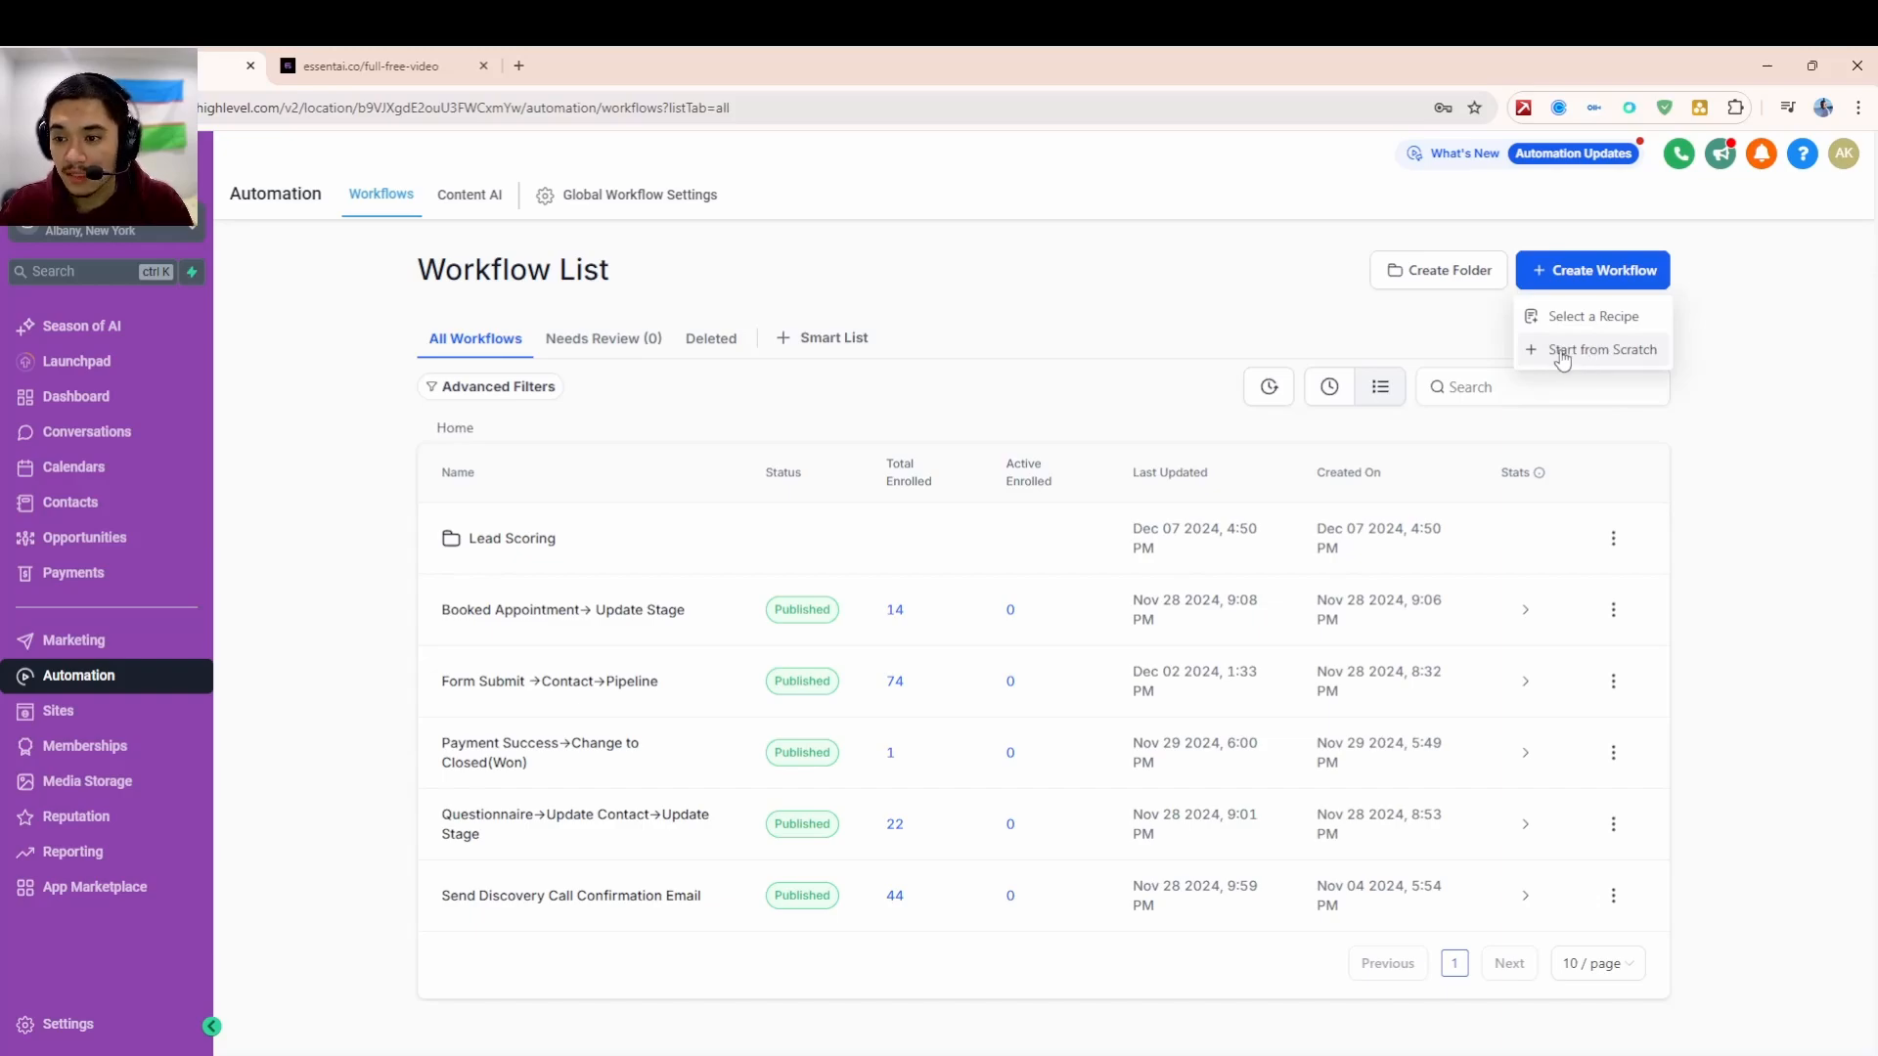
- Start a workflow from scratch with a Form Submitted trigger
{"action": "left_click", "coordinate": [1562, 353]}
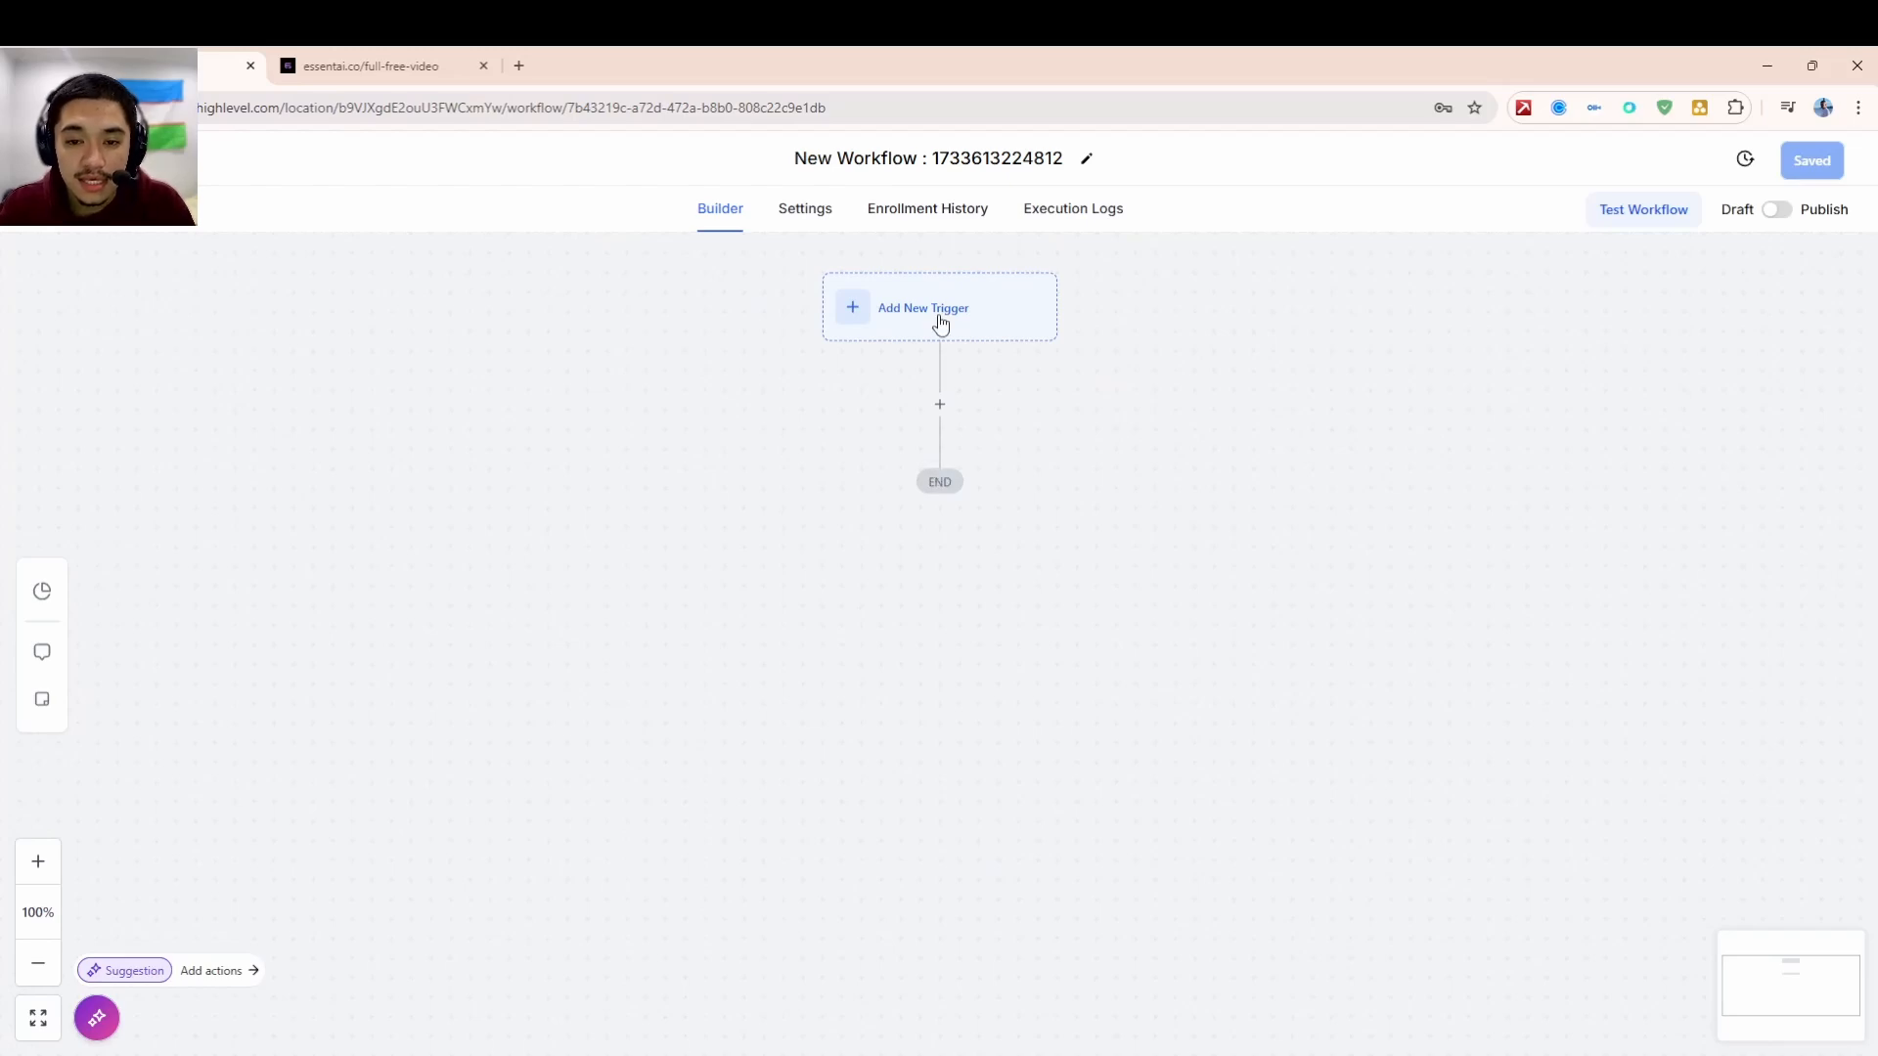
{"action": "left_click", "coordinate": [854, 309]}
{"action": "type", "text": "form"}
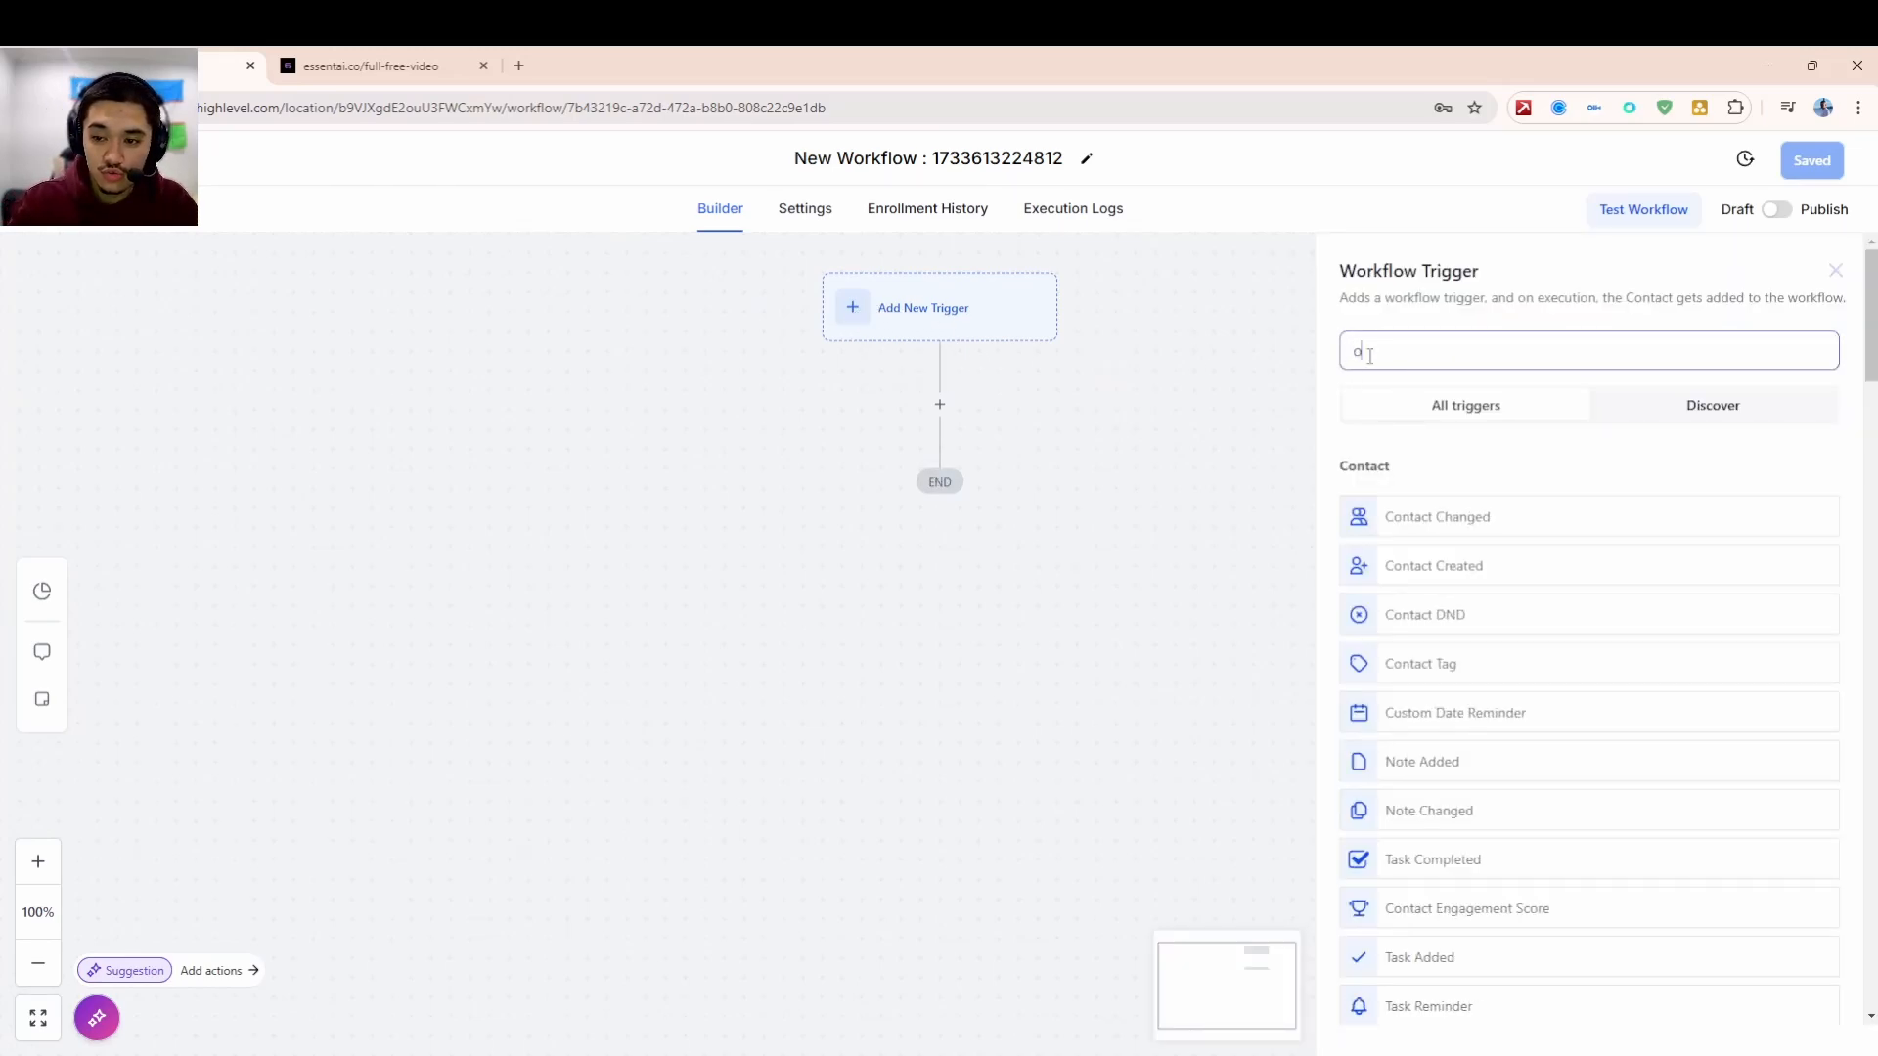
{"action": "left_click", "coordinate": [1450, 524]}
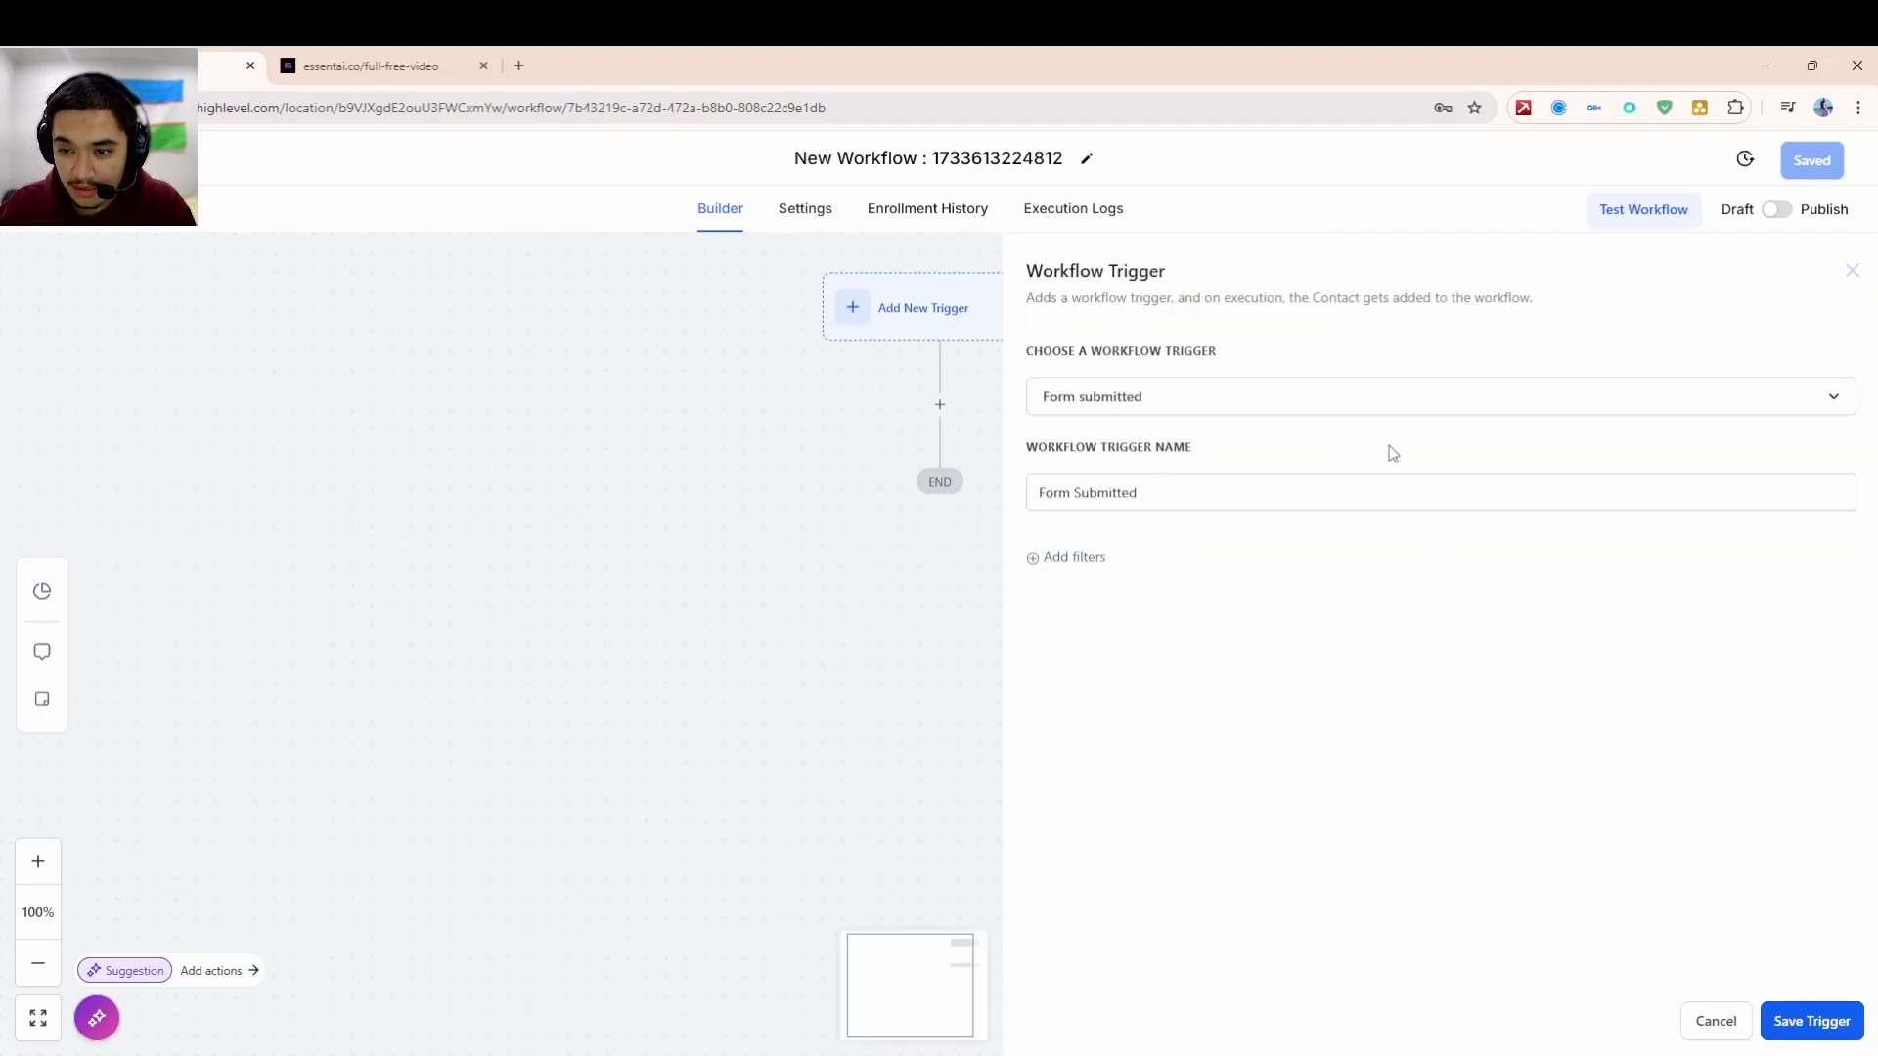
- Filter the trigger to the Initial Lead Capture form, save it, and search actions for 'create'
{"action": "left_click", "coordinate": [1099, 565]}
{"action": "left_click", "coordinate": [1104, 587]}
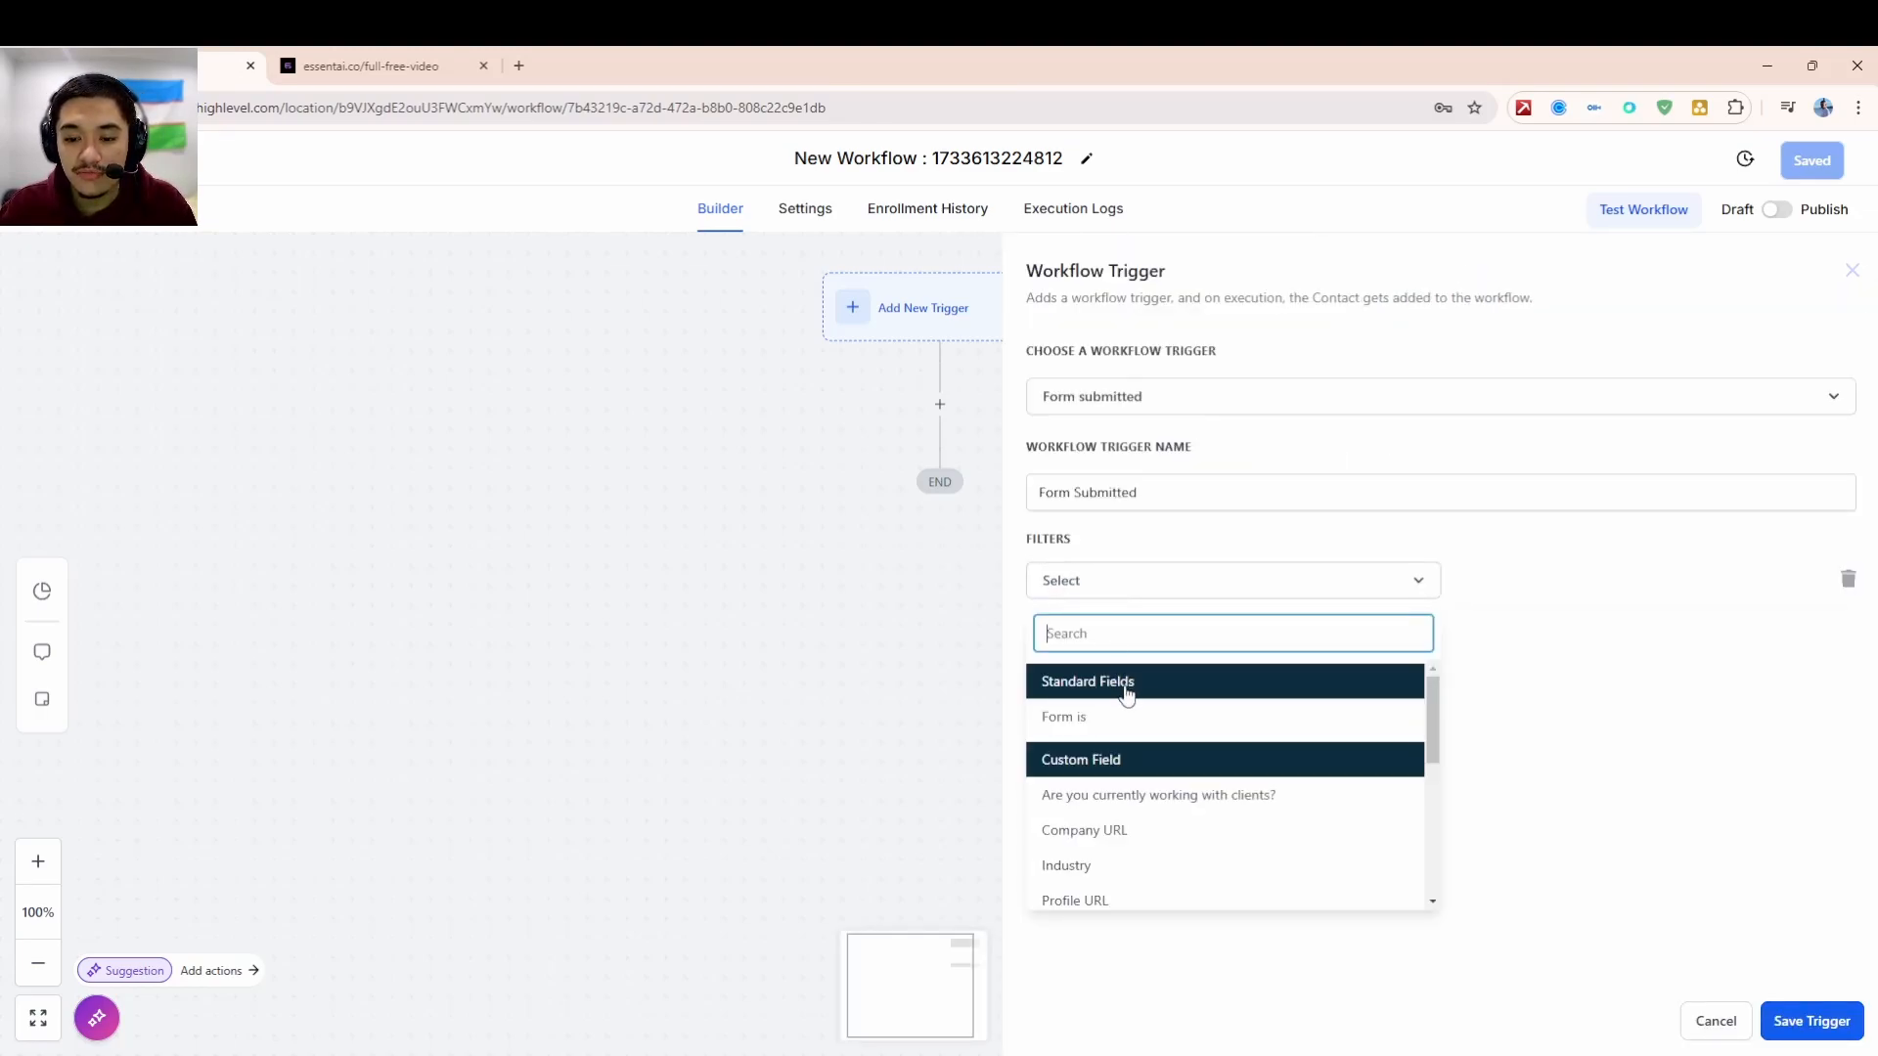
{"action": "left_click", "coordinate": [1124, 713]}
{"action": "left_click", "coordinate": [1500, 583]}
{"action": "left_click", "coordinate": [1500, 636]}
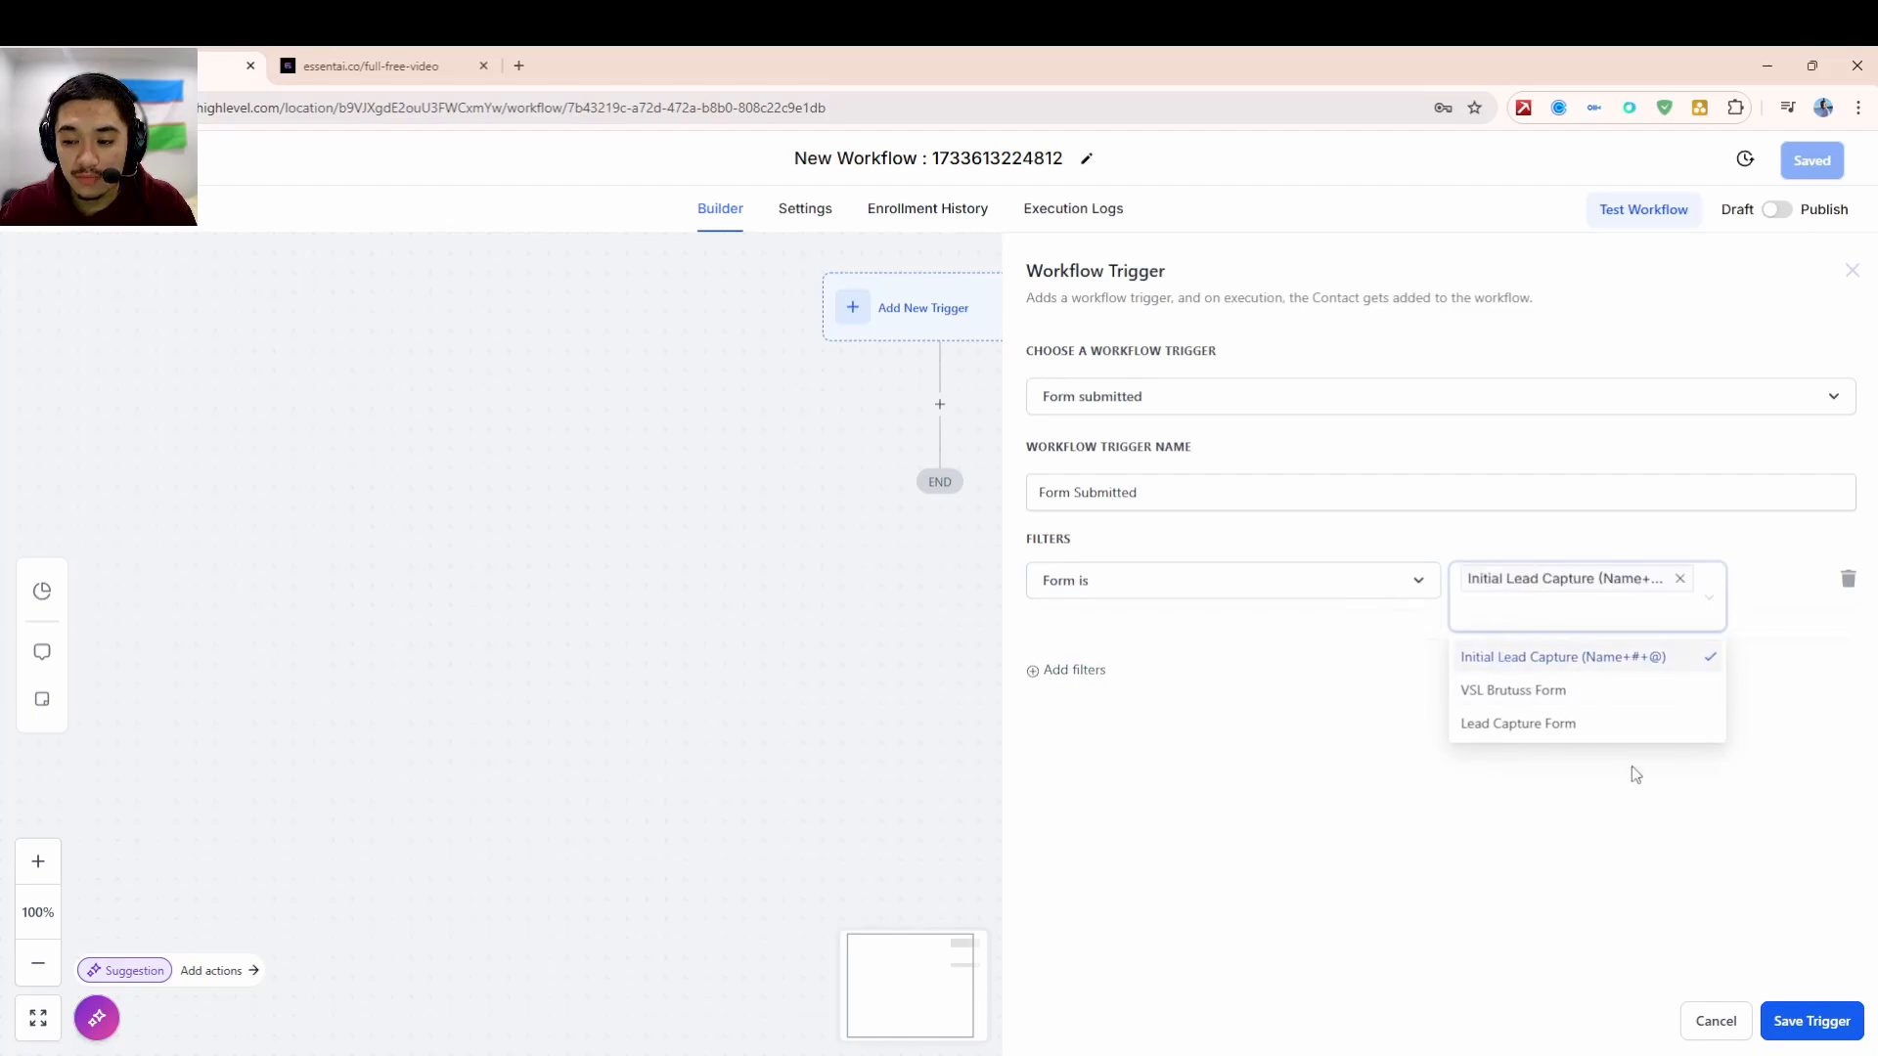
{"action": "left_click", "coordinate": [1239, 856]}
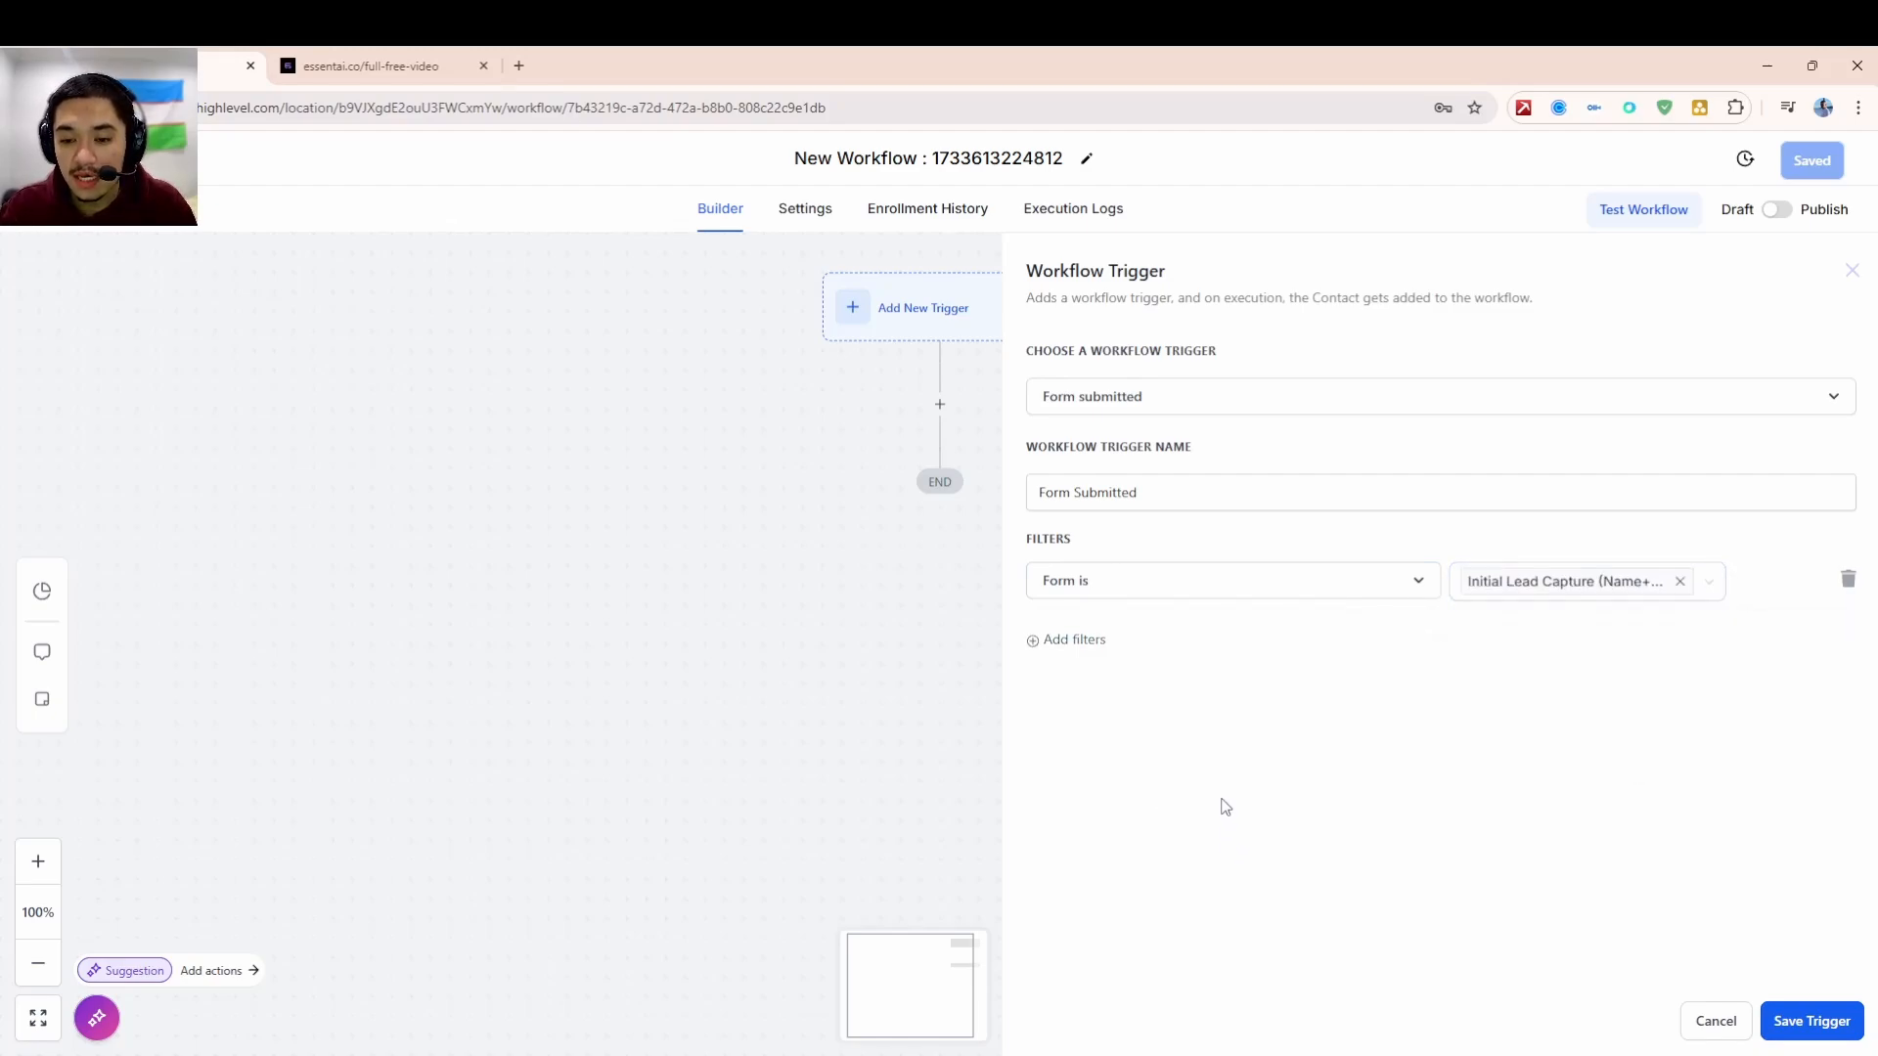
{"action": "left_click", "coordinate": [1178, 593]}
{"action": "left_click", "coordinate": [1693, 646]}
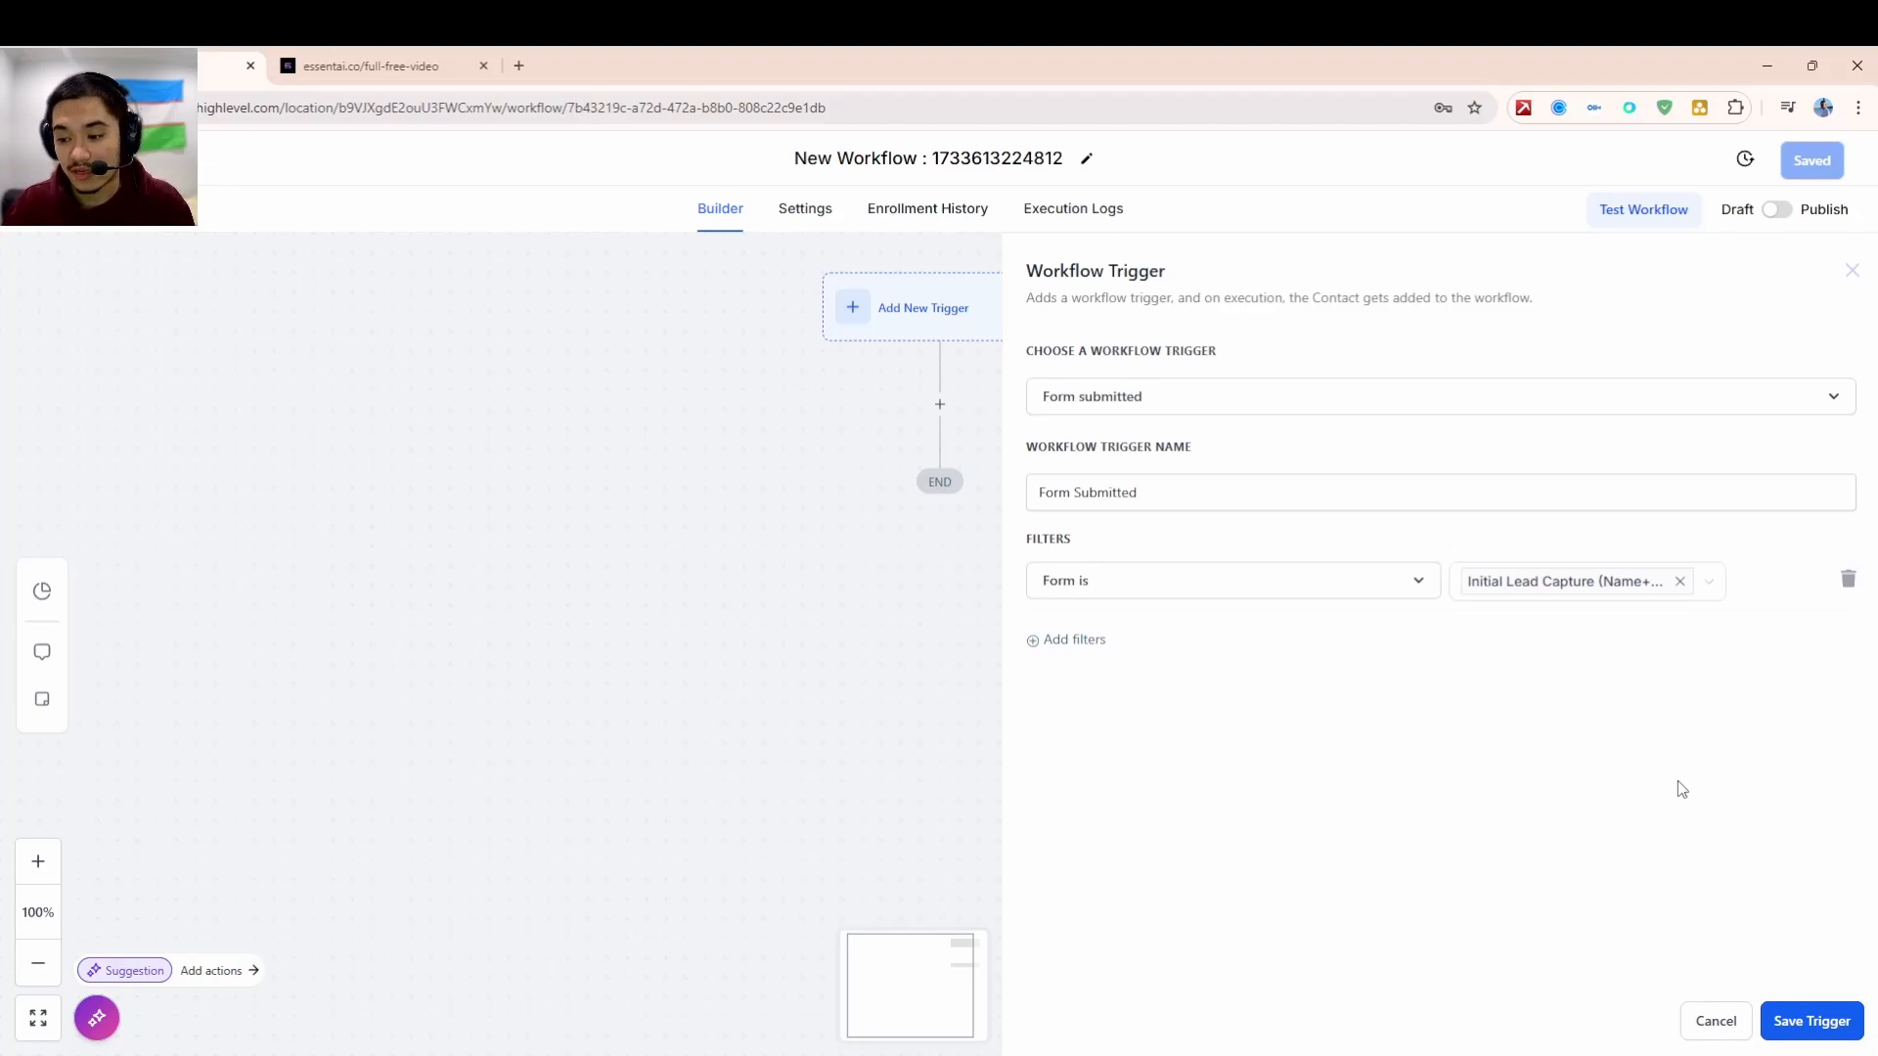
{"action": "left_click", "coordinate": [1811, 1021]}
{"action": "left_click", "coordinate": [940, 454]}
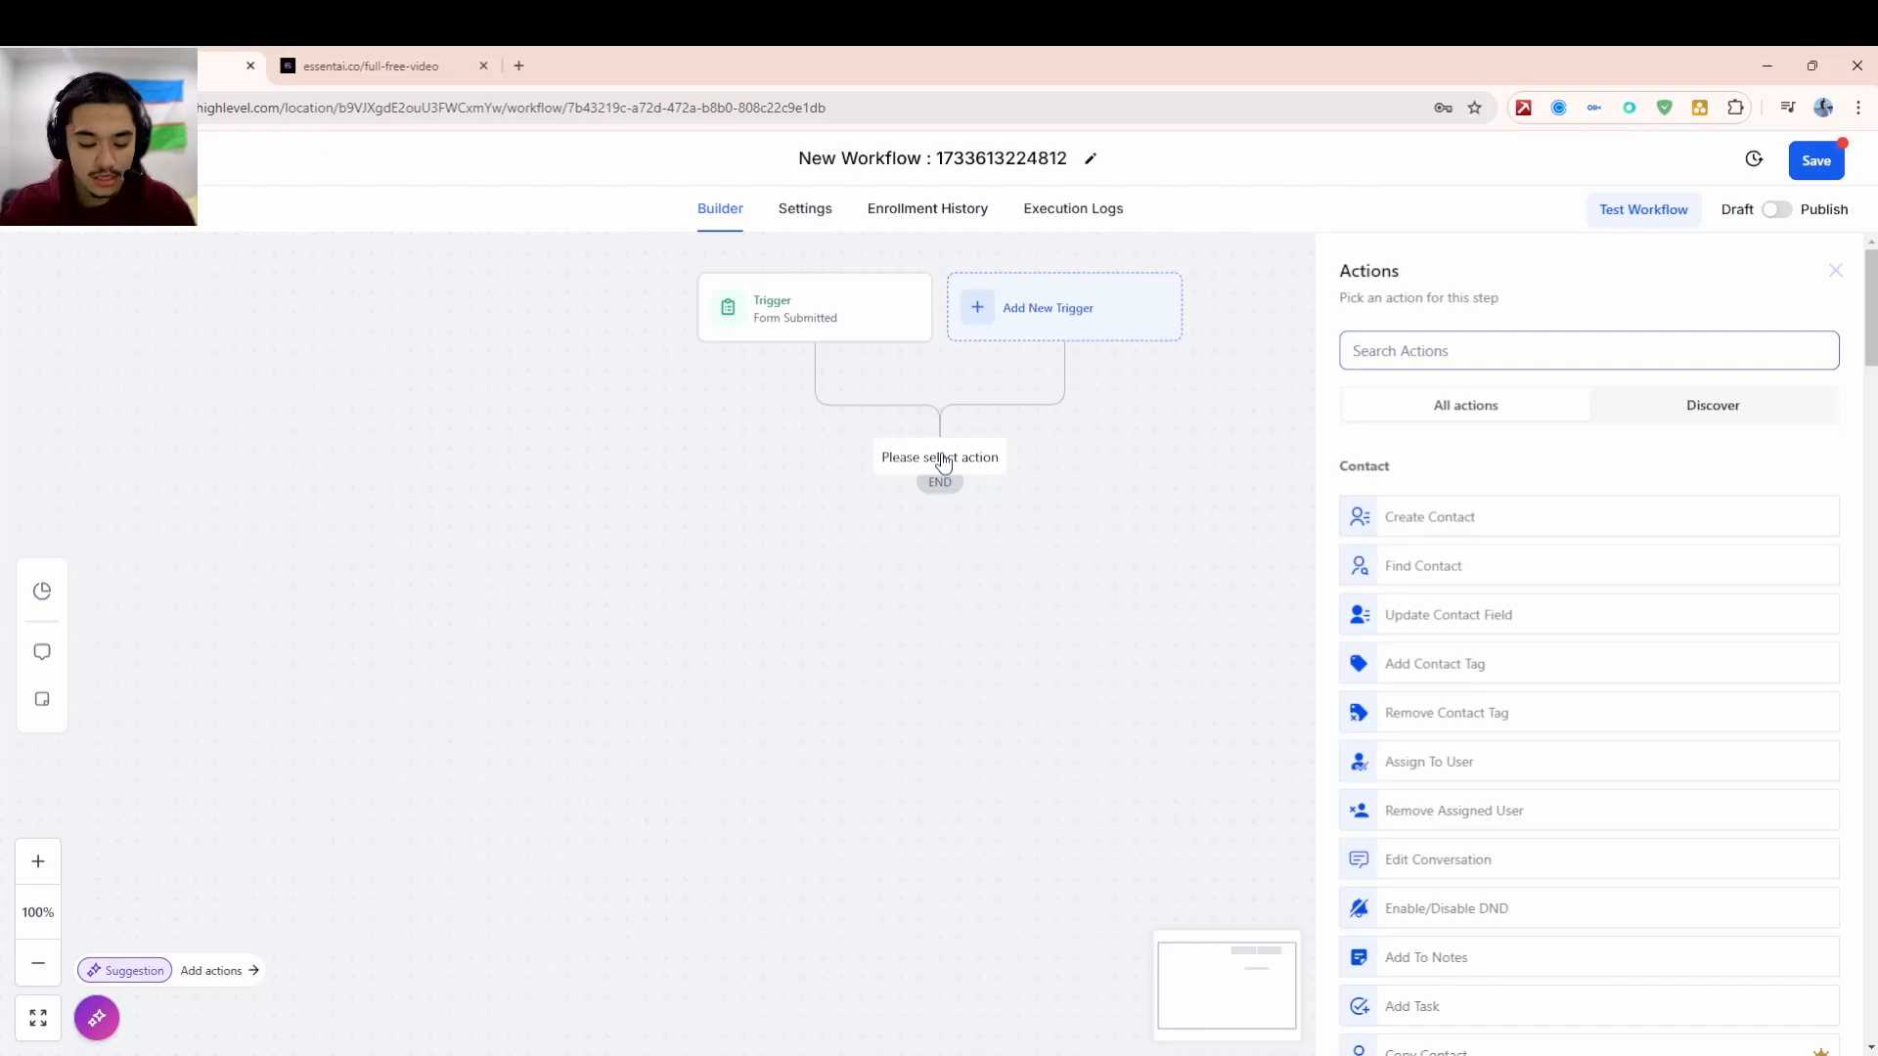
{"action": "type", "text": "creat"}
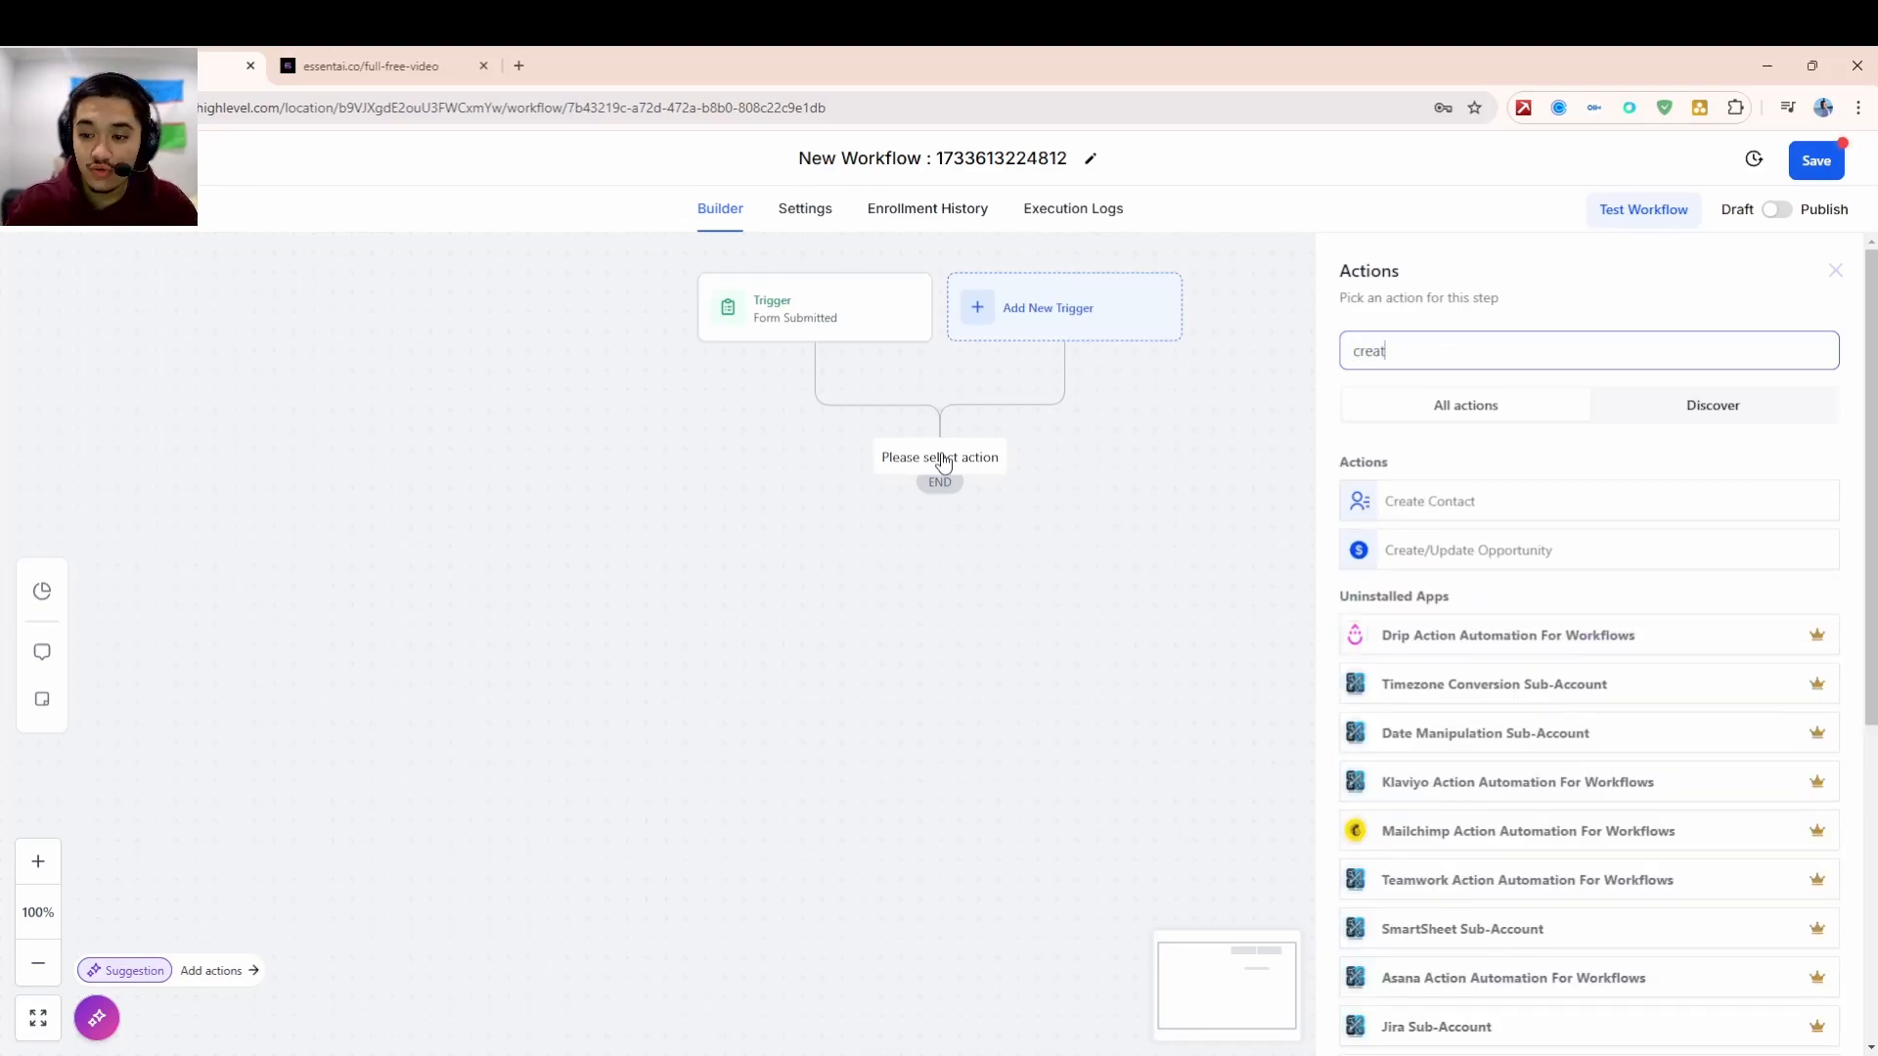
{"action": "type", "text": "e"}
- Add a Create Contact action with an Email field row
{"action": "left_click", "coordinate": [1501, 503]}
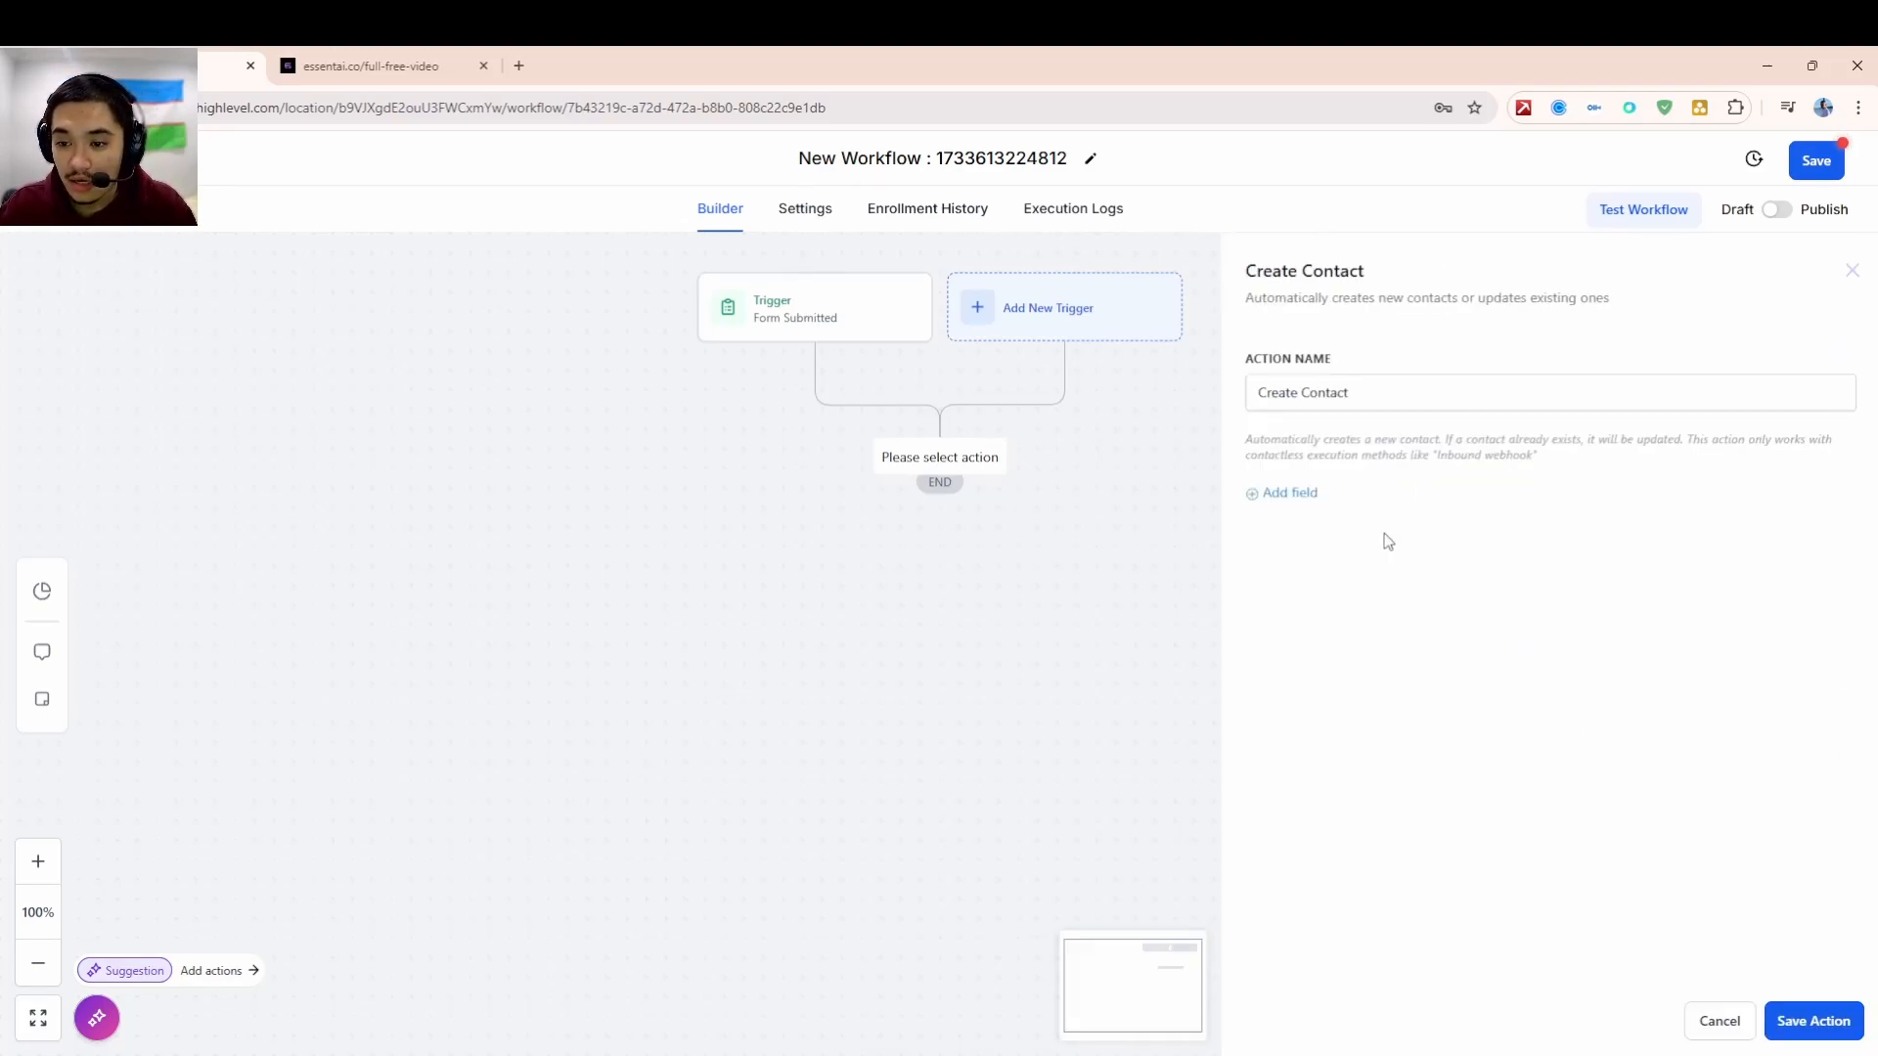
{"action": "left_click", "coordinate": [1316, 503]}
{"action": "left_click", "coordinate": [1340, 503]}
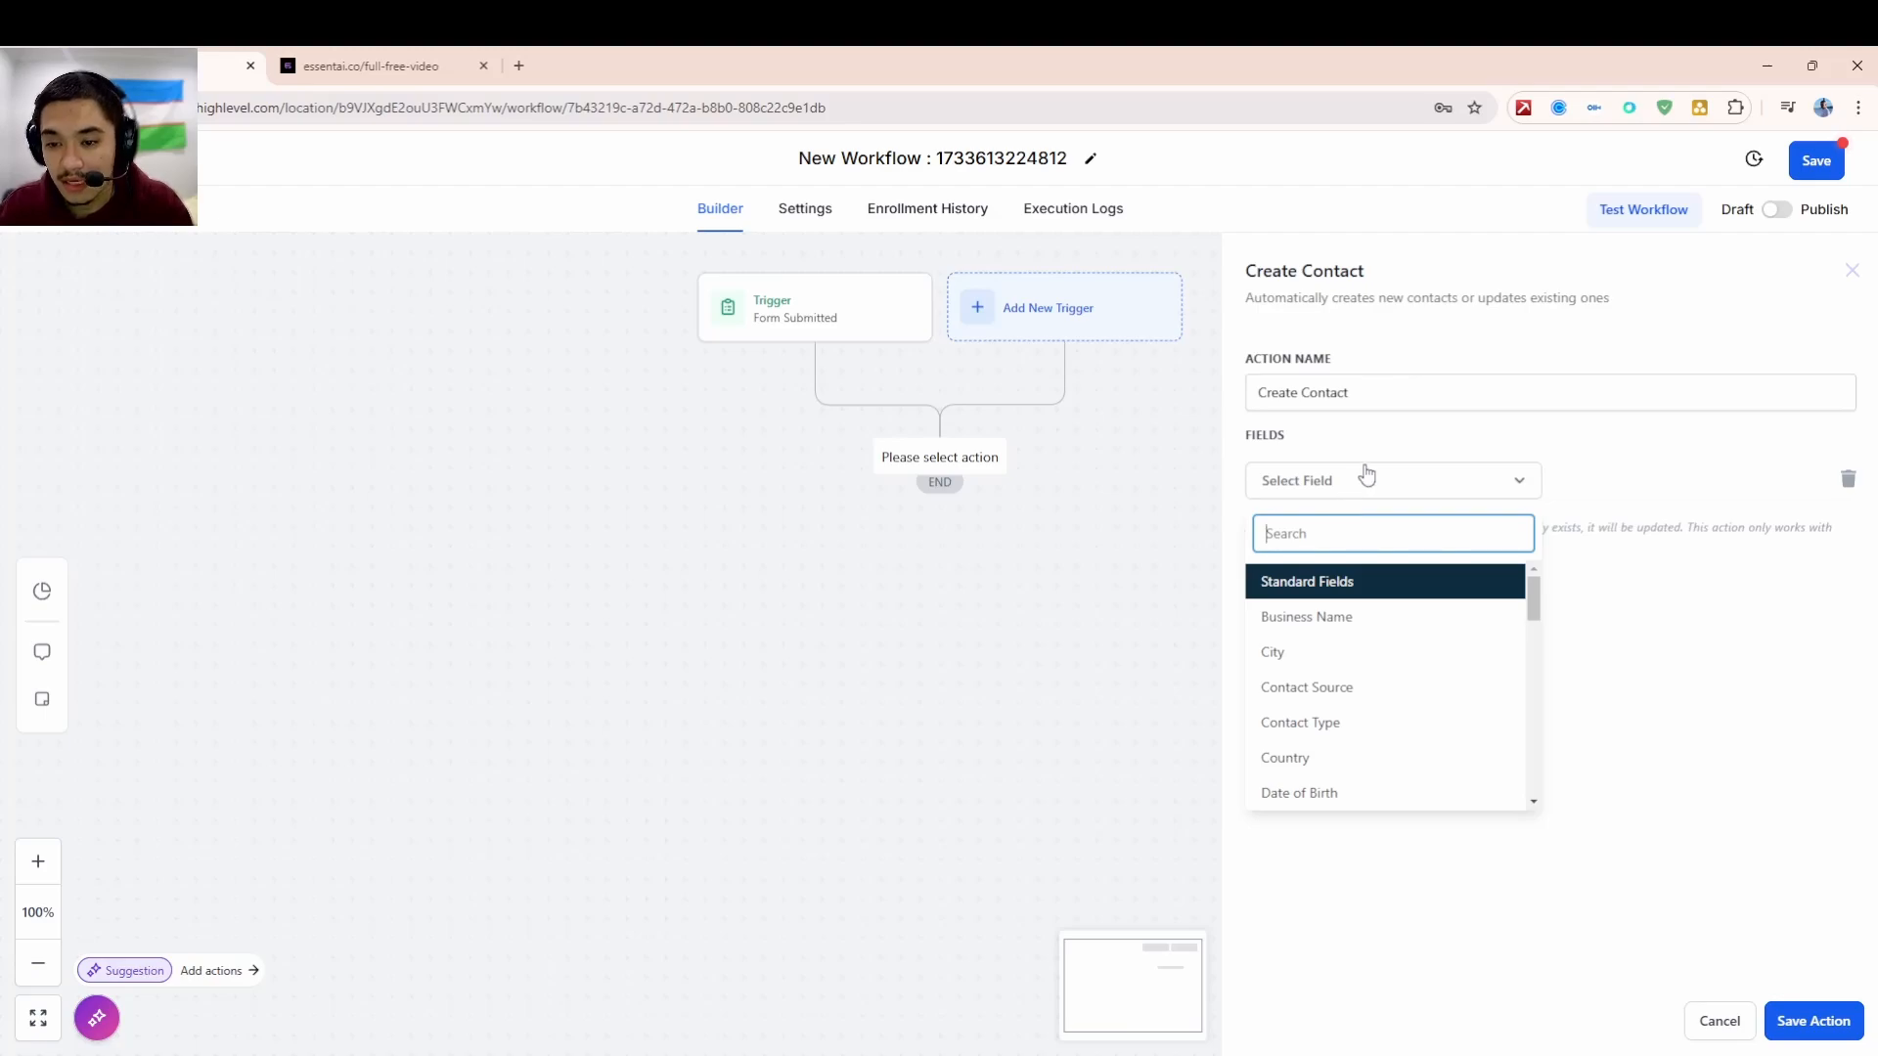
{"action": "scroll", "coordinate": [1353, 656], "scroll_direction": "down", "scroll_amount": 1}
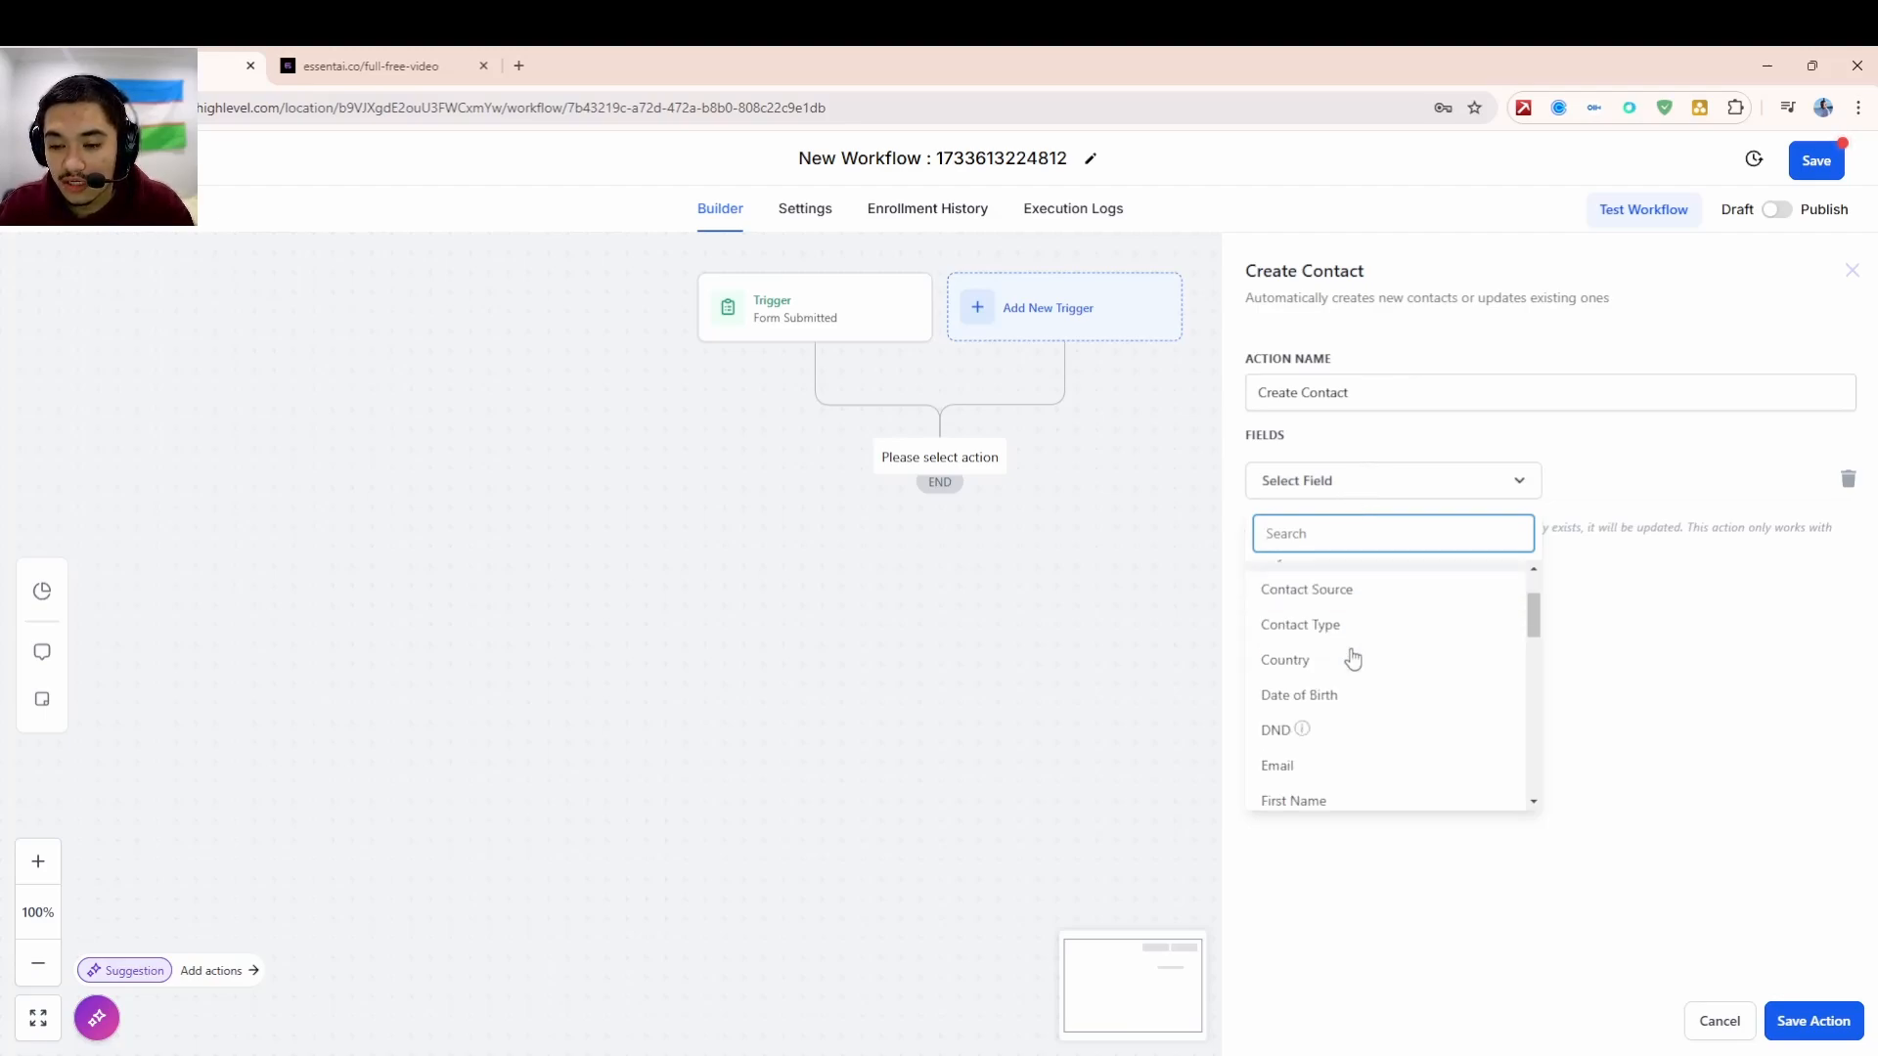
{"action": "left_click", "coordinate": [1304, 766]}
- Fill the Email value with {{contact.email}} from Custom Values and add a second field row
{"action": "left_click", "coordinate": [1626, 477]}
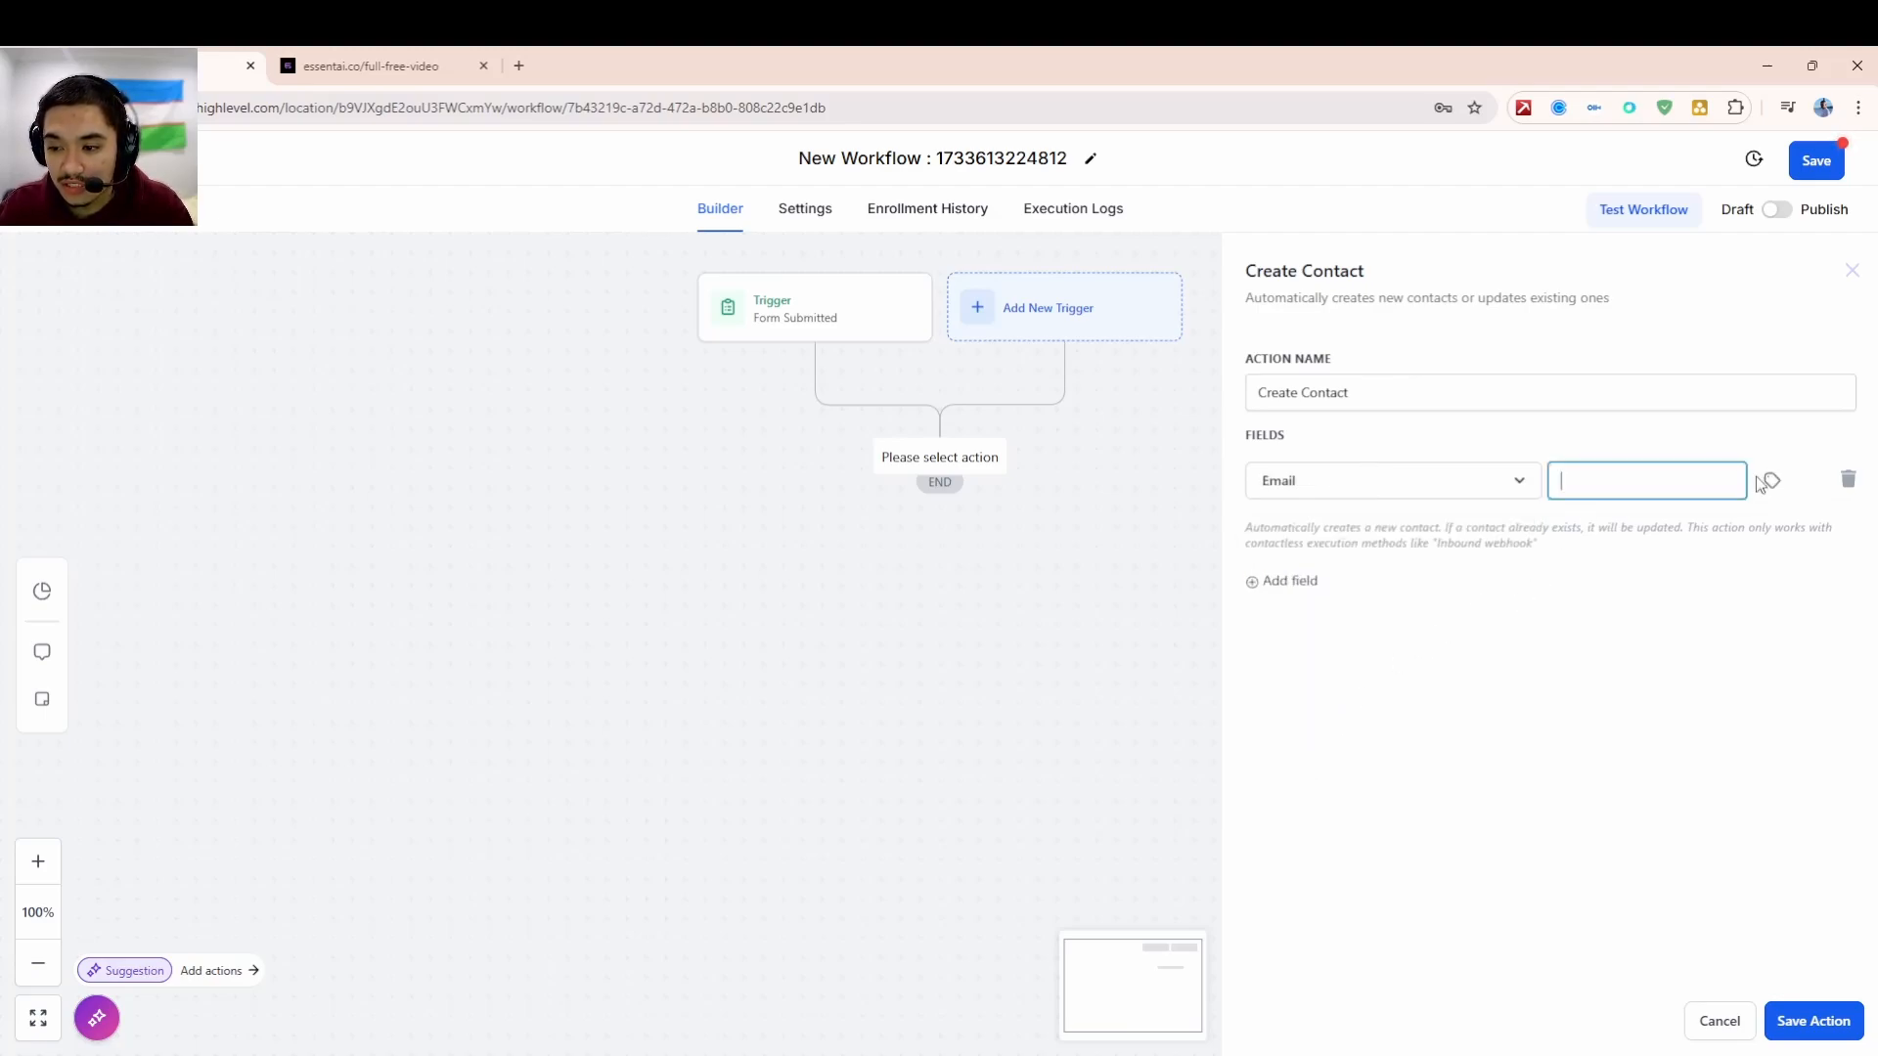
{"action": "type", "text": "{{contact.email}}"}
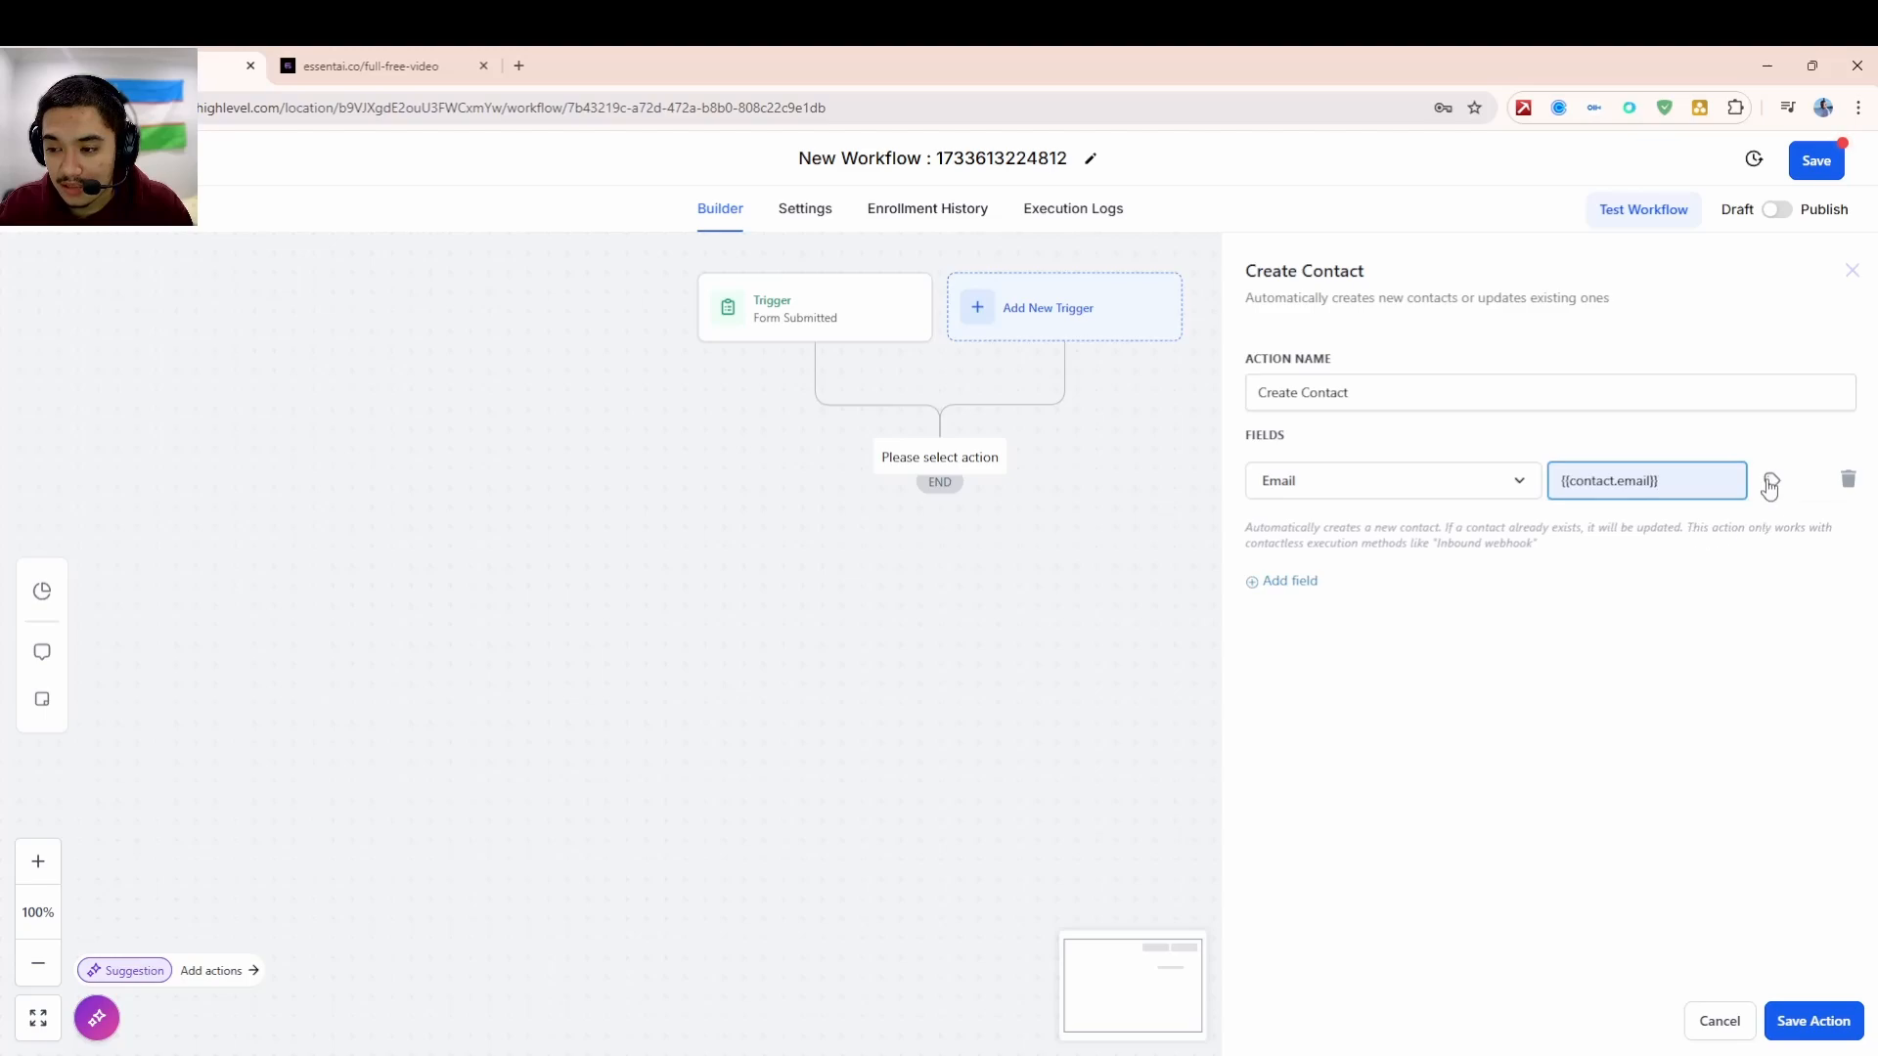
{"action": "key", "text": "ctrl+a"}
{"action": "key", "text": "BackSpace"}
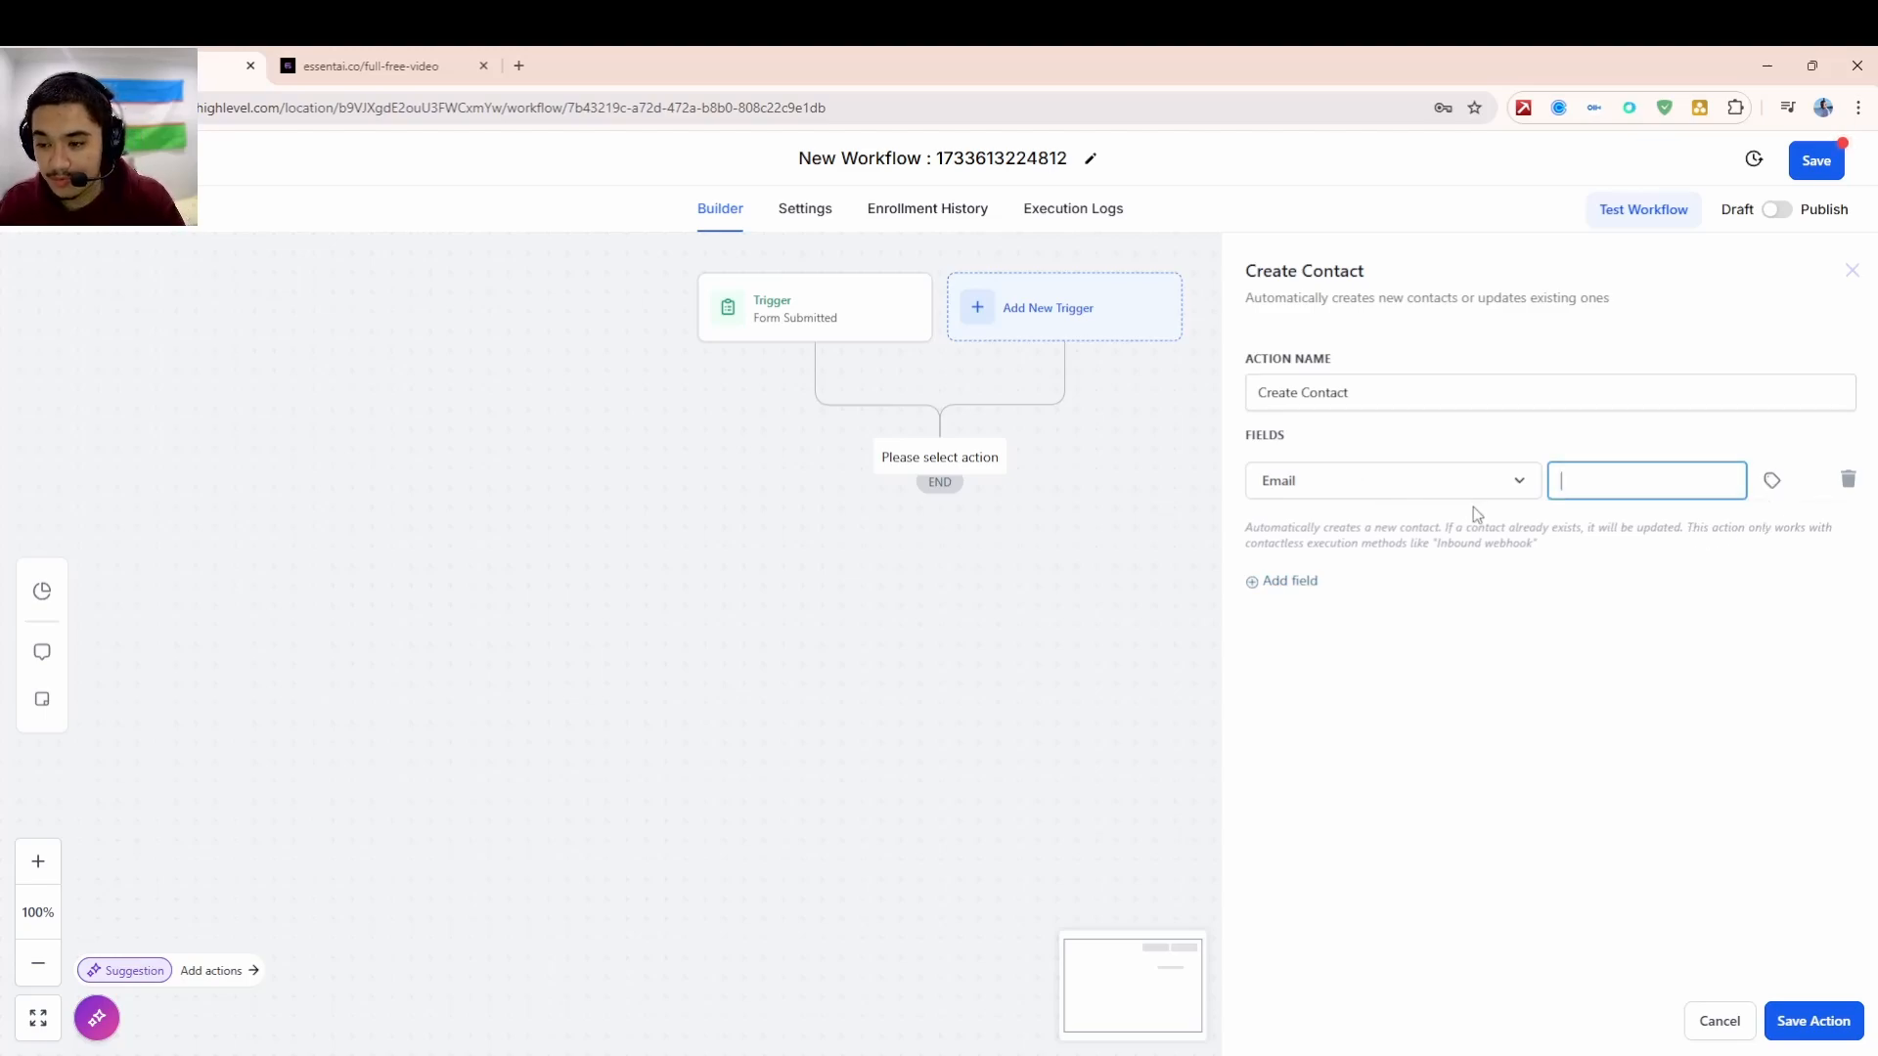
{"action": "left_click", "coordinate": [1771, 481]}
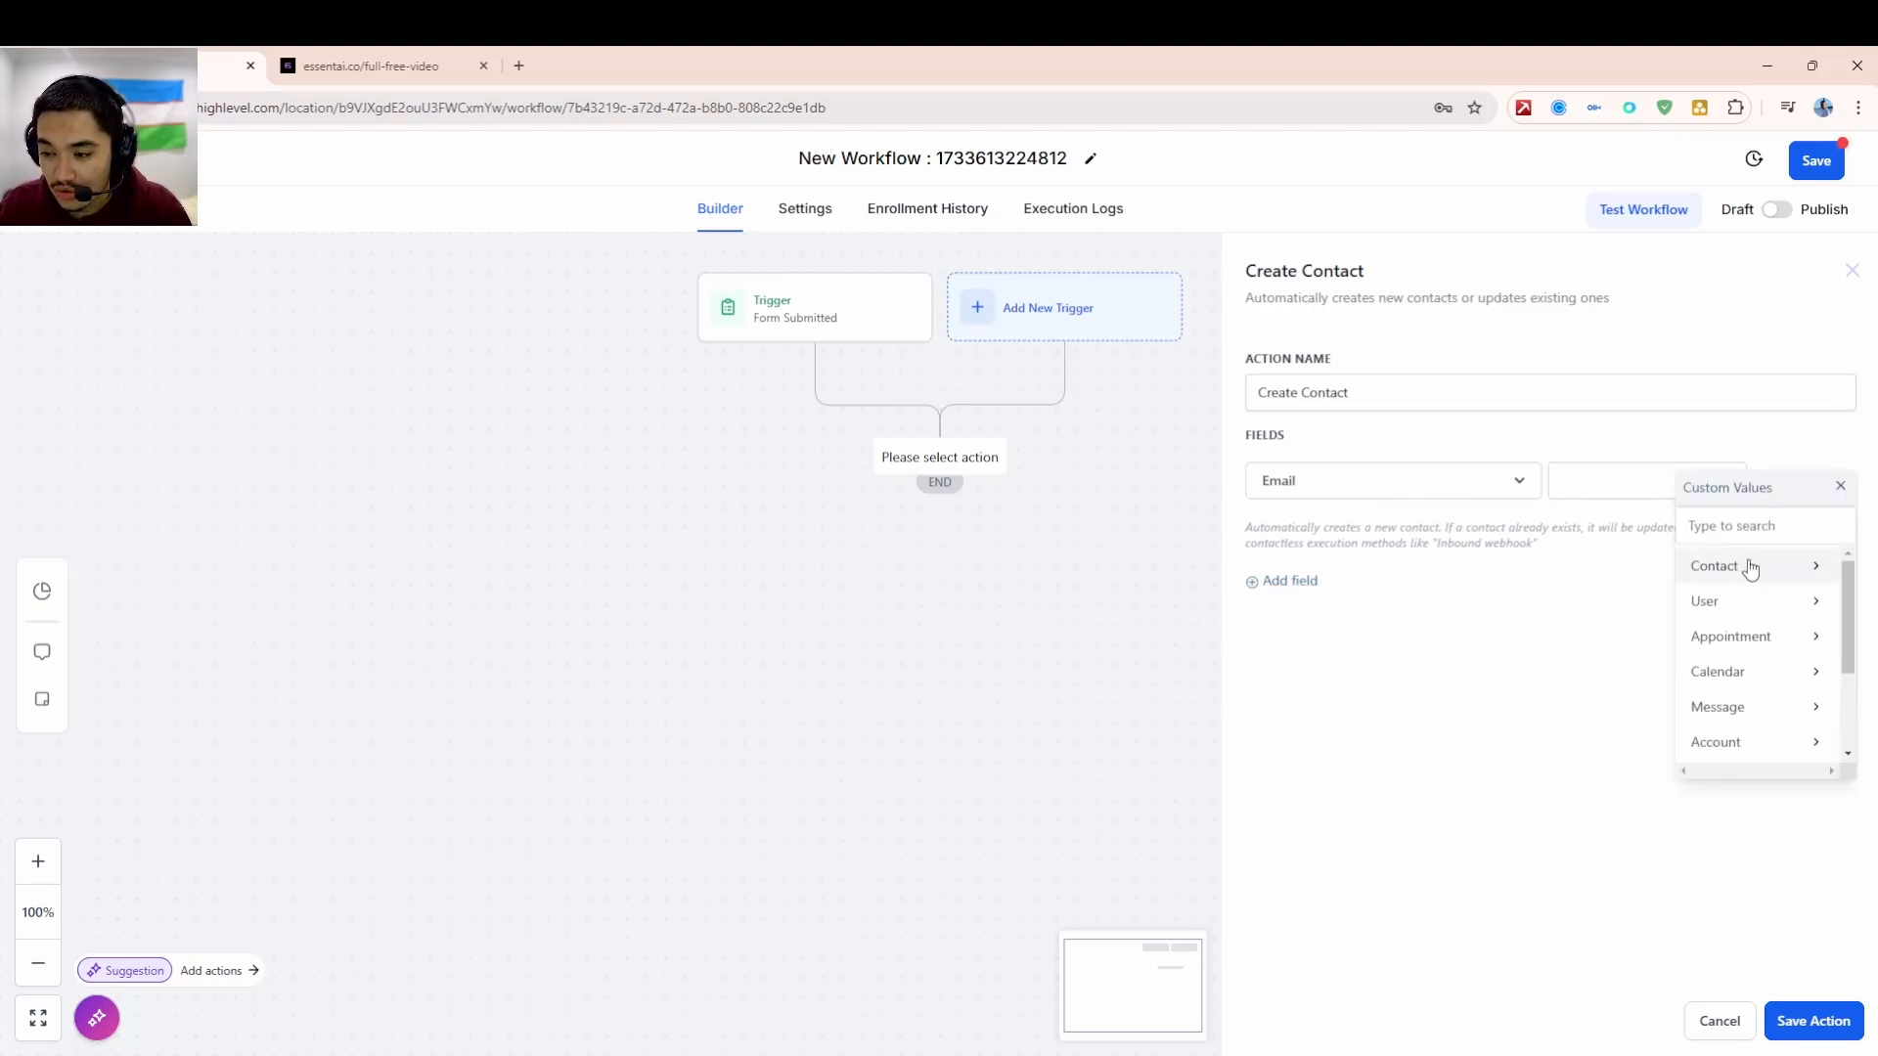
{"action": "left_click", "coordinate": [1750, 564]}
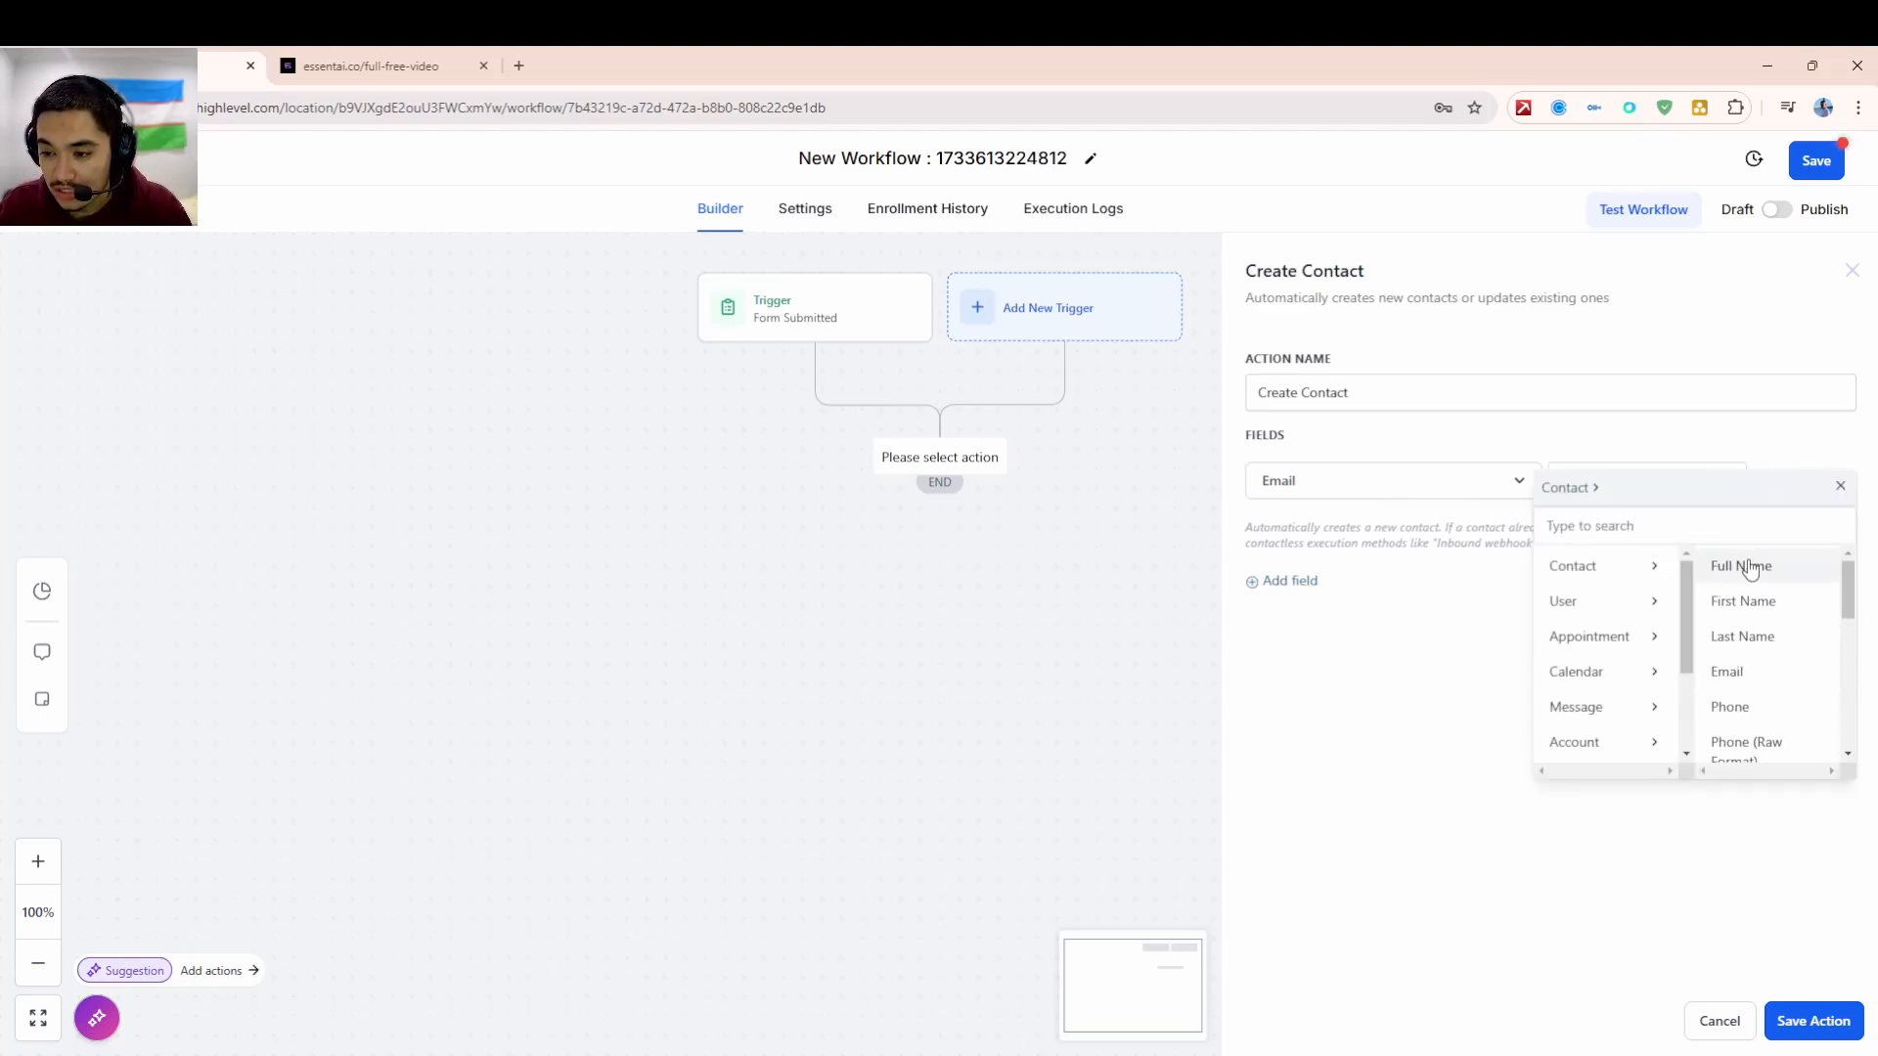
{"action": "left_click", "coordinate": [1764, 669]}
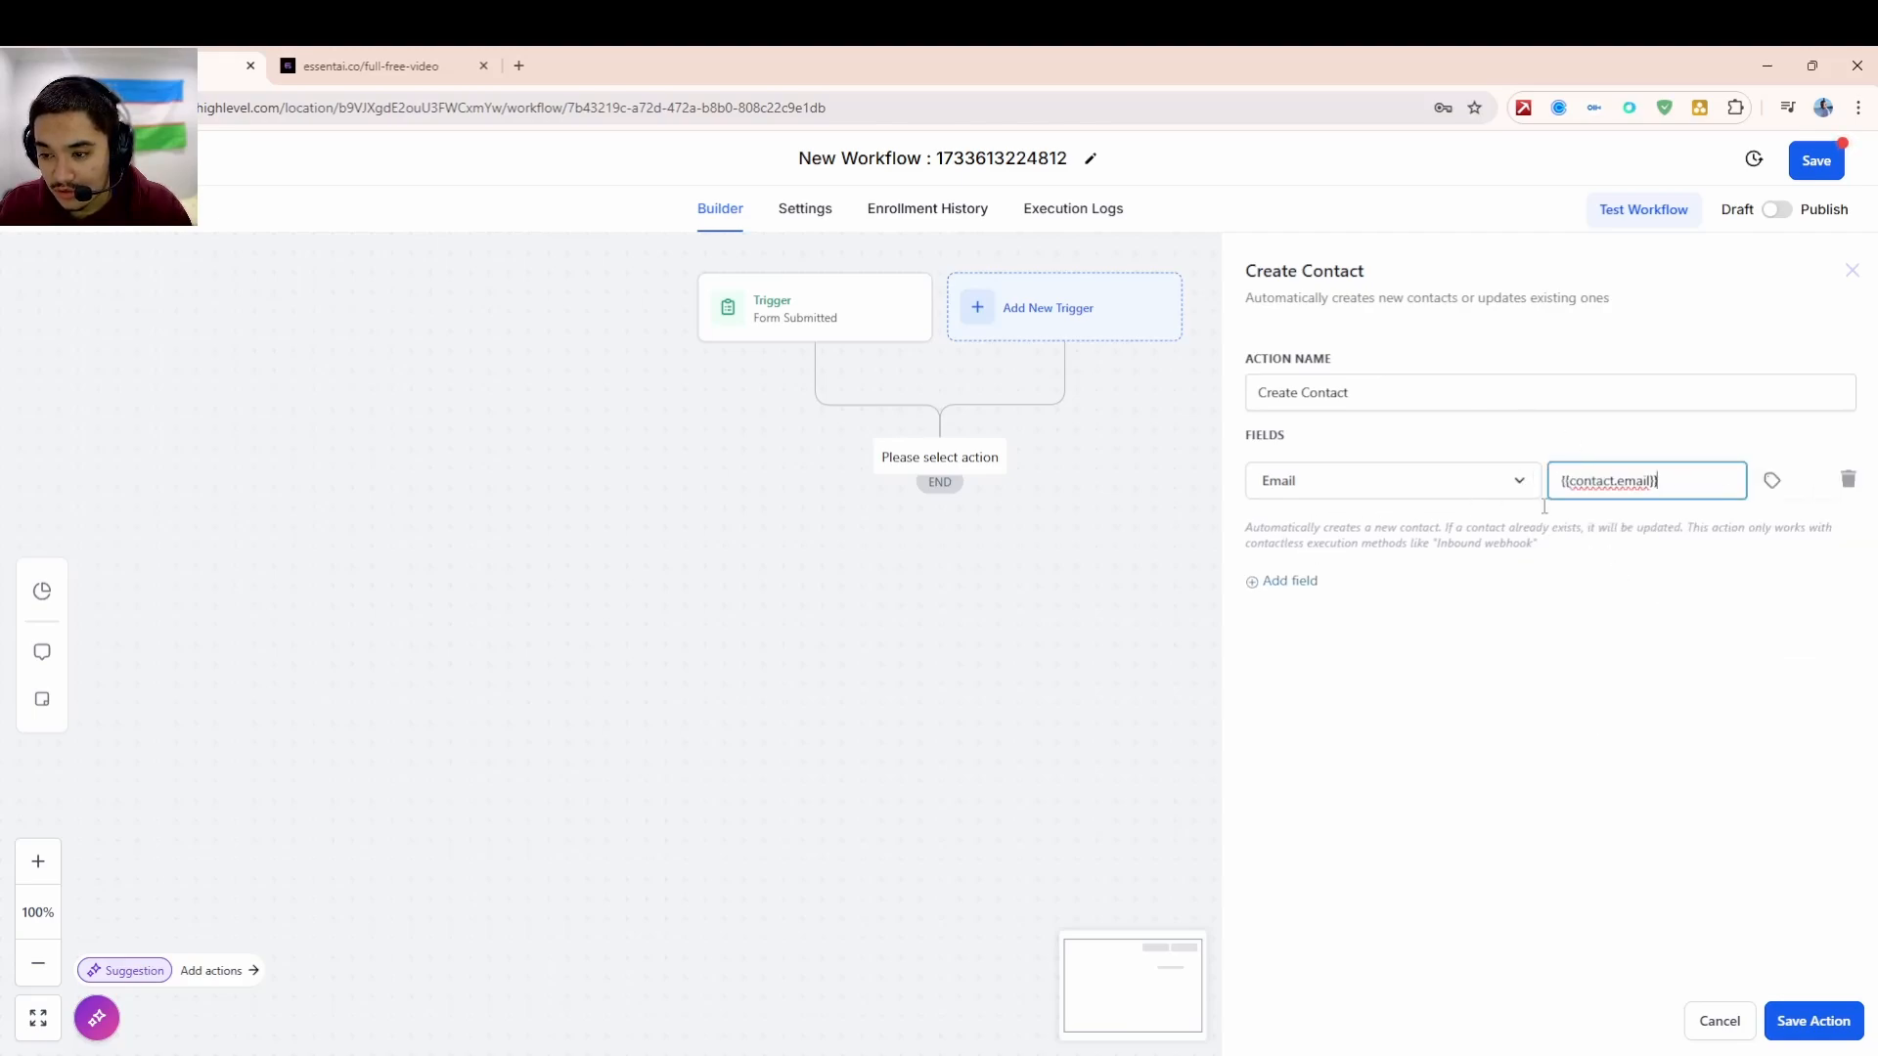
{"action": "left_click", "coordinate": [1311, 581]}
{"action": "left_click", "coordinate": [1352, 550]}
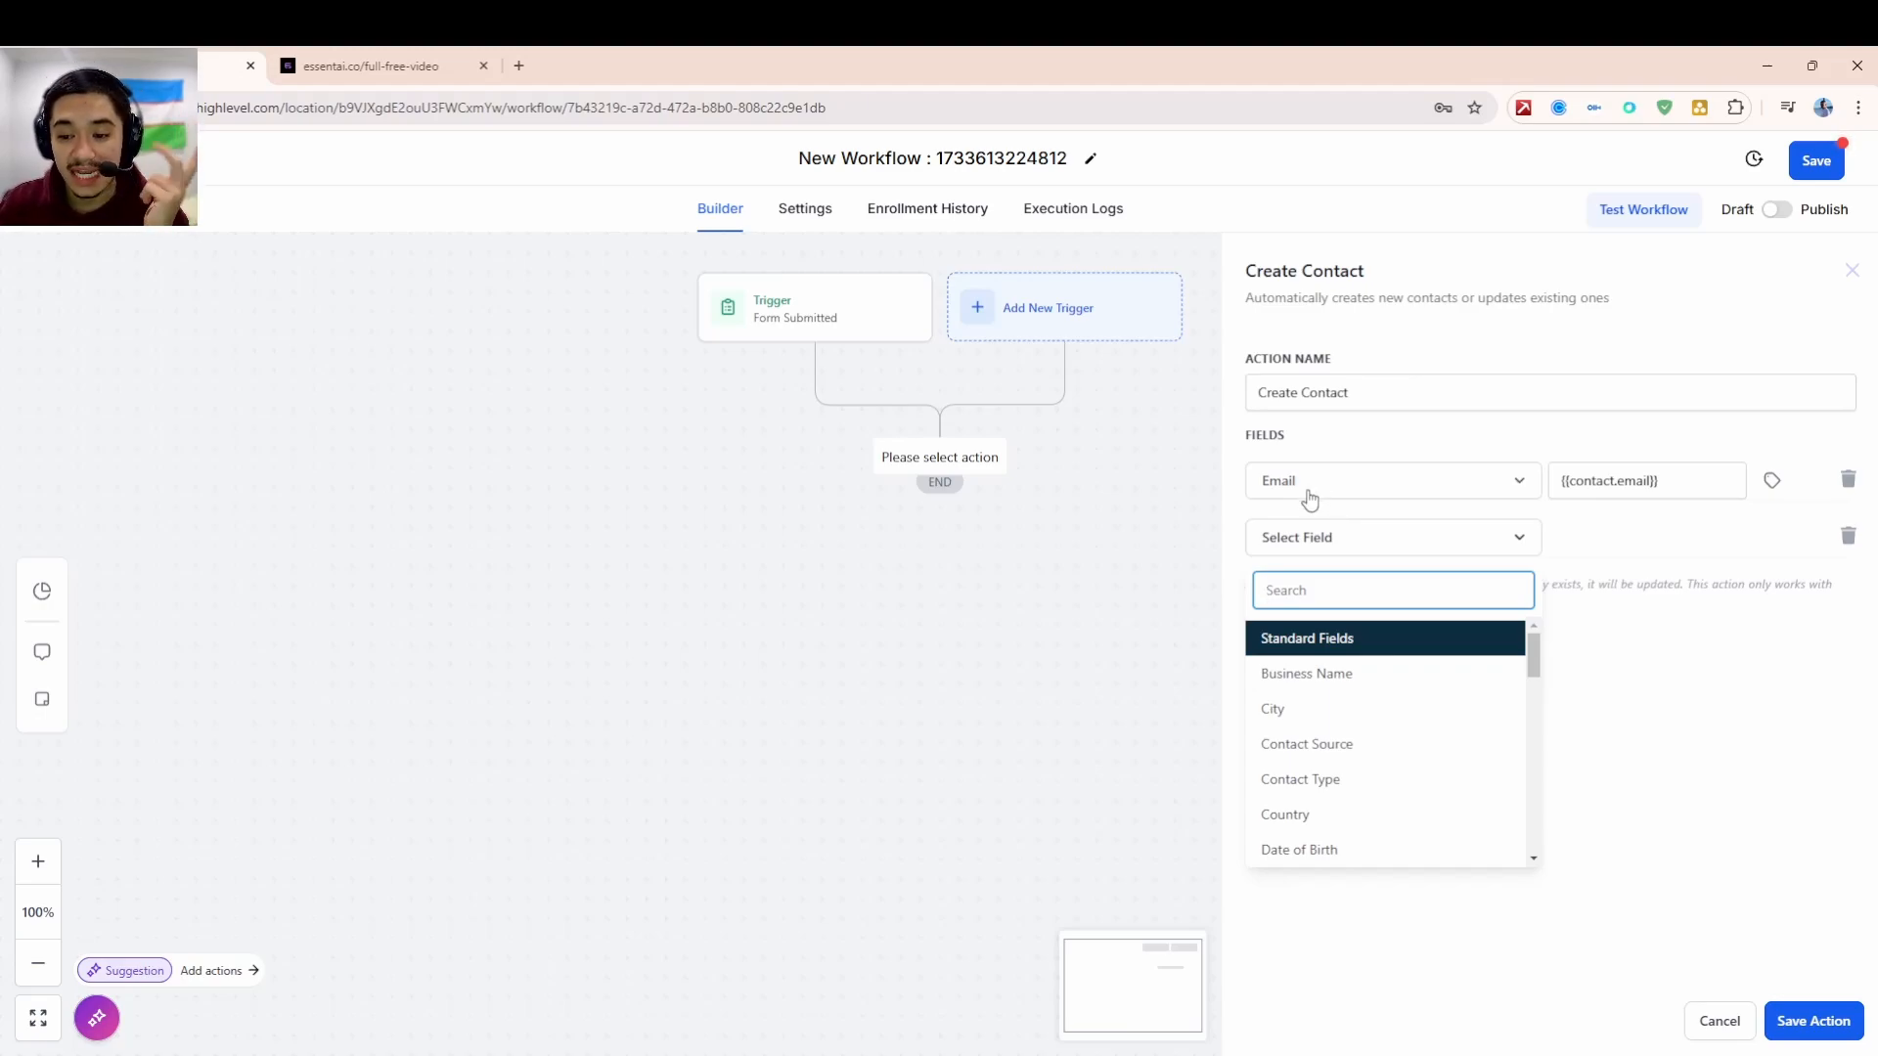
- Set the second field row to Phone, filled with {{contact.phone}}
{"action": "scroll", "coordinate": [1384, 744], "scroll_direction": "down", "scroll_amount": 3}
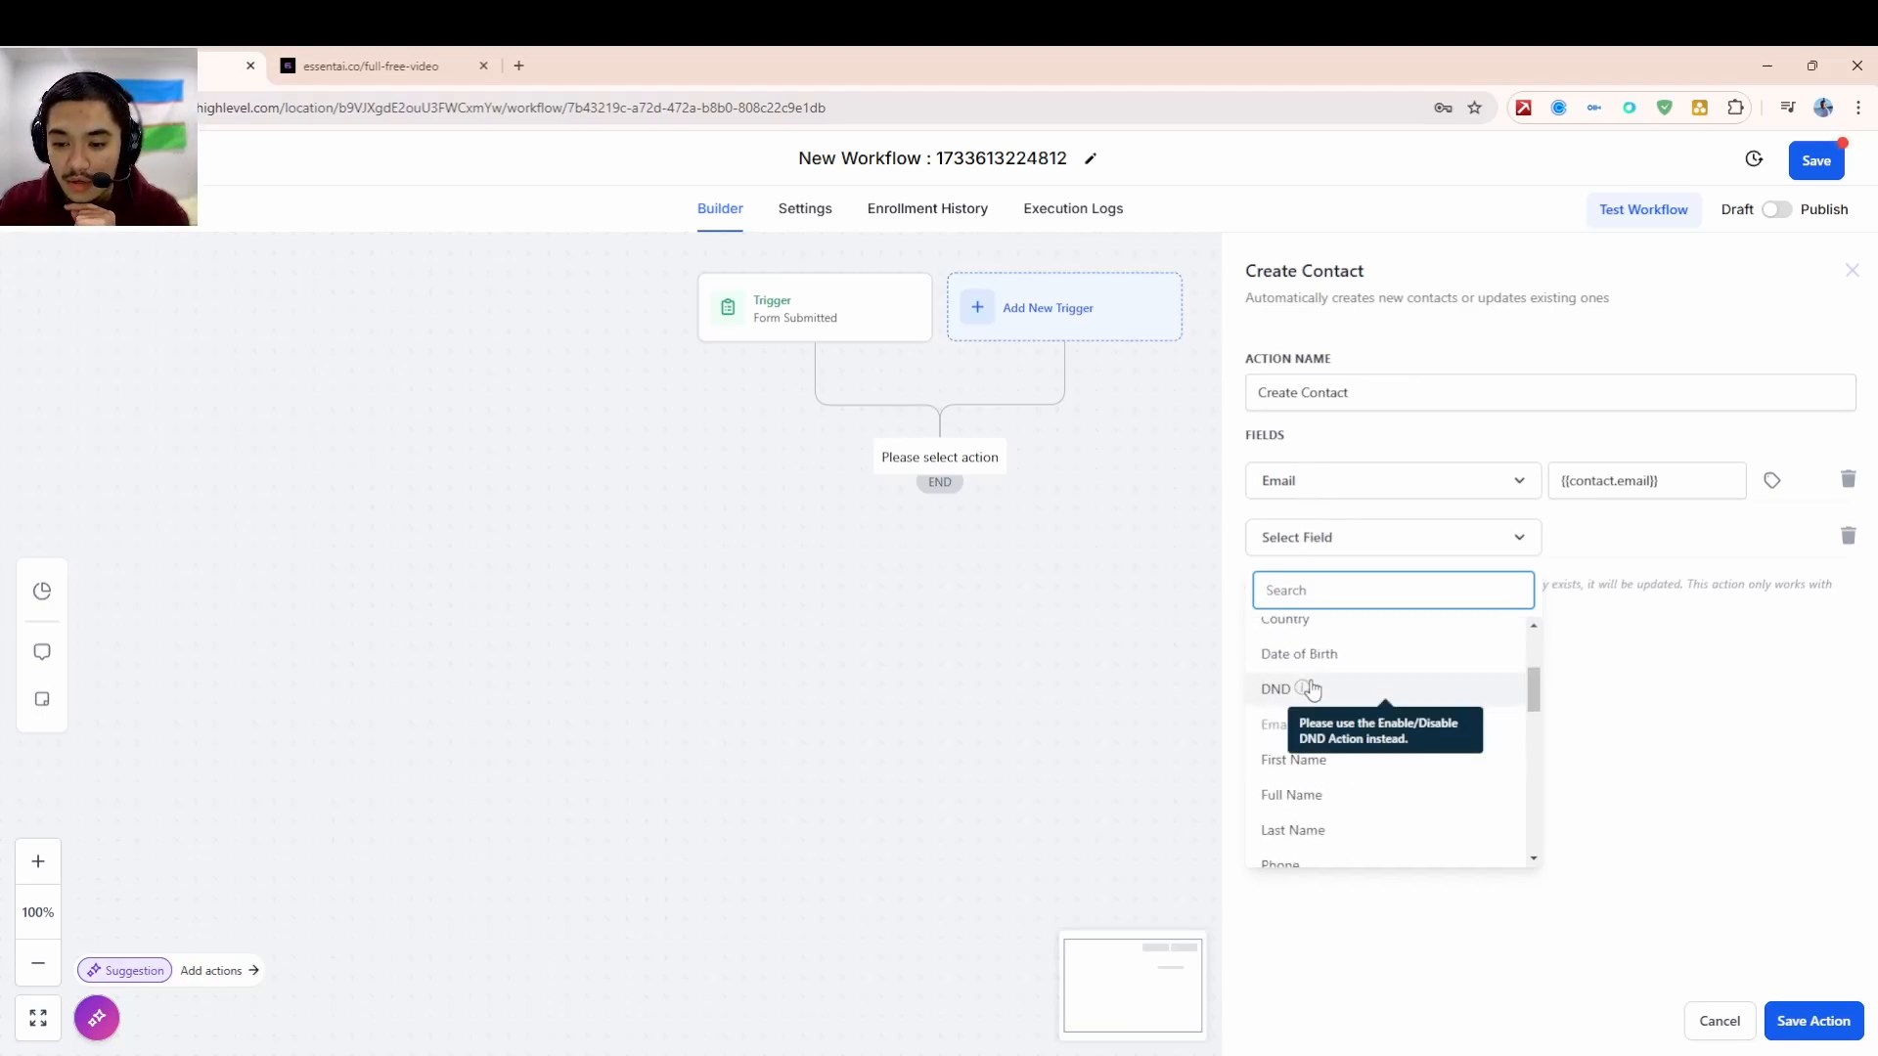
{"action": "scroll", "coordinate": [1316, 765], "scroll_direction": "down", "scroll_amount": 3}
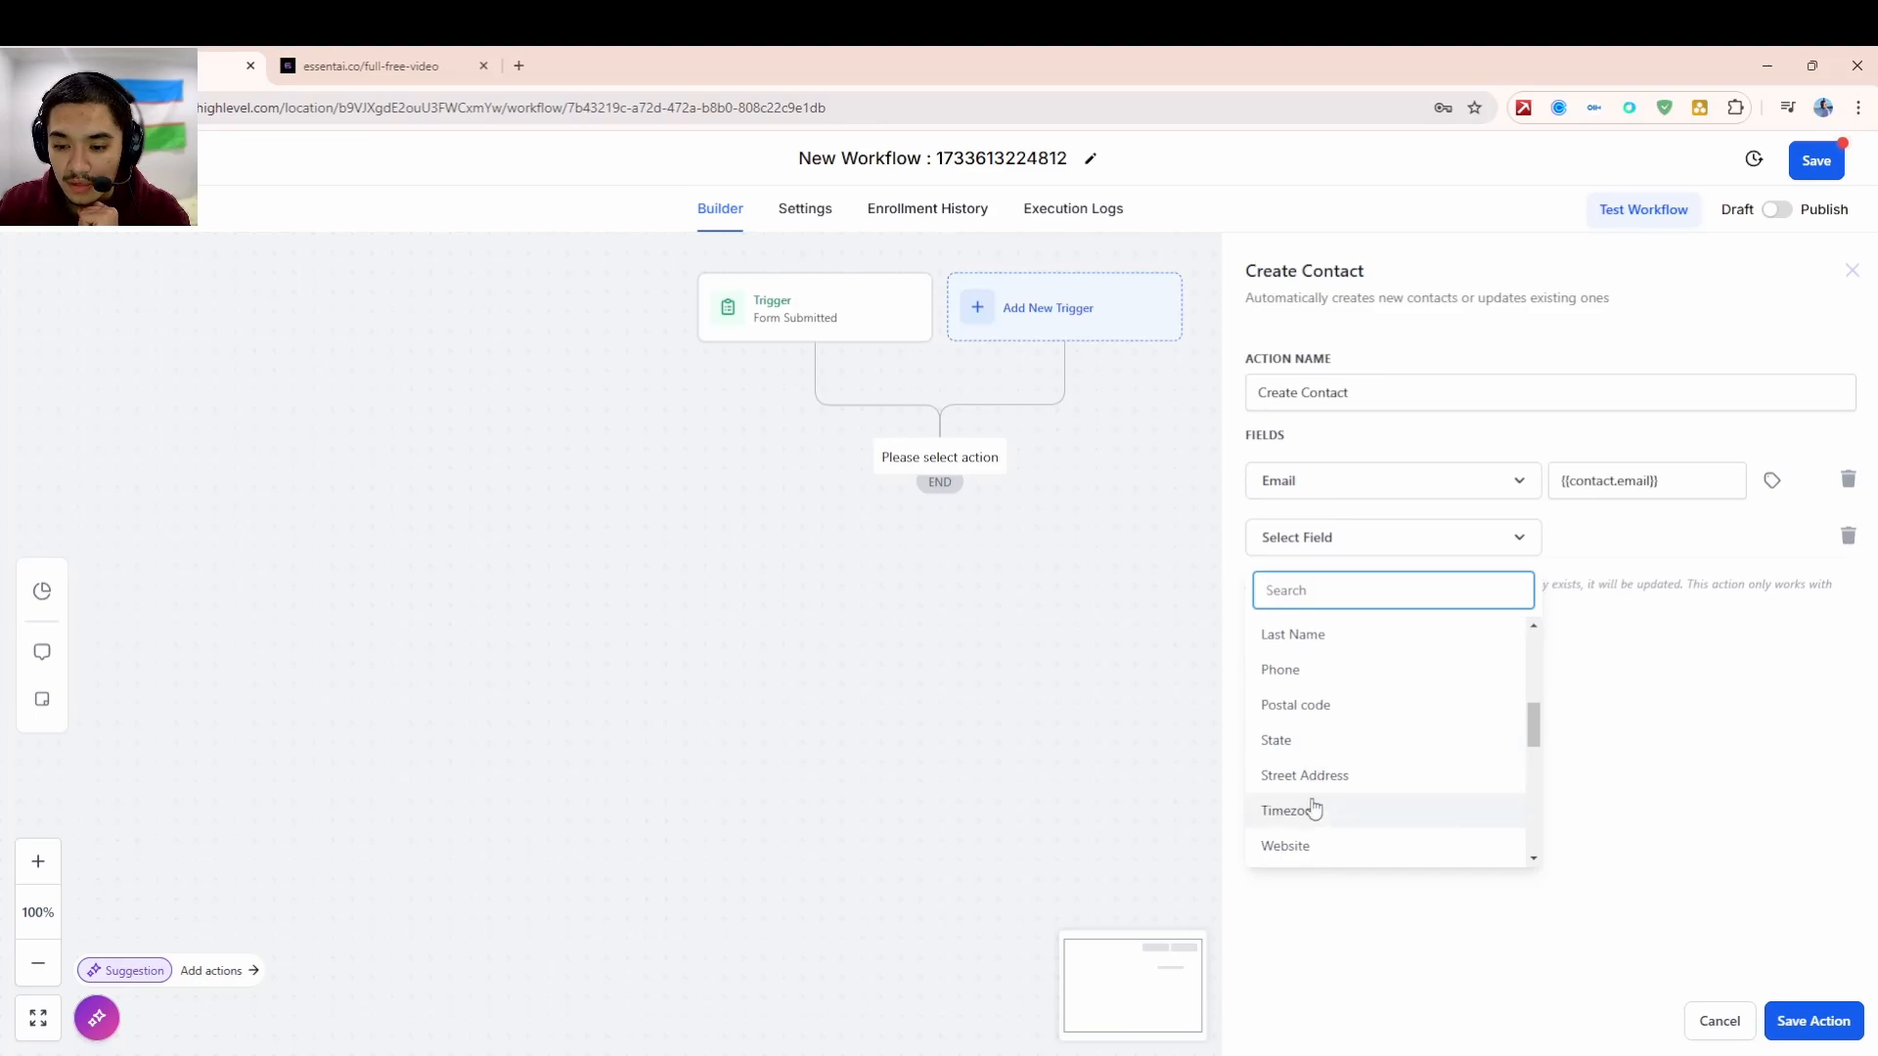
{"action": "left_click", "coordinate": [1282, 670]}
{"action": "left_click", "coordinate": [1773, 548]}
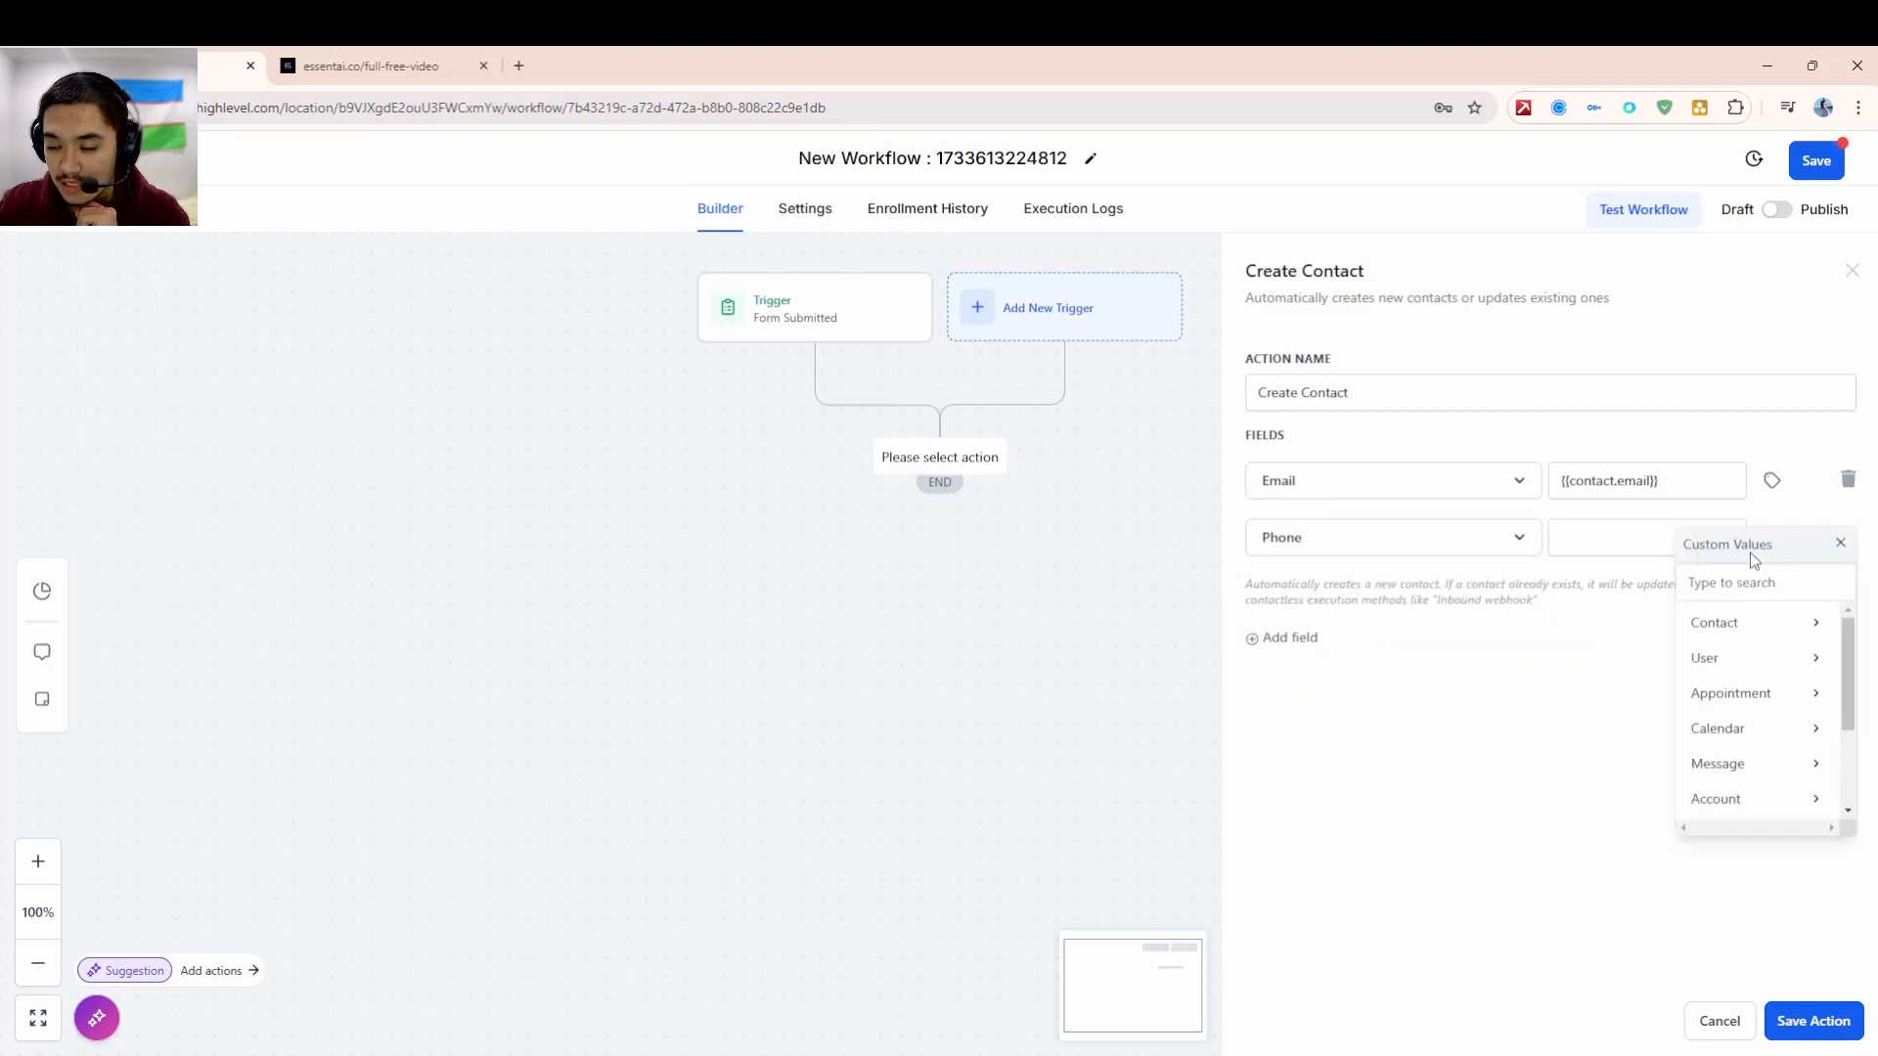
{"action": "left_click", "coordinate": [1734, 631]}
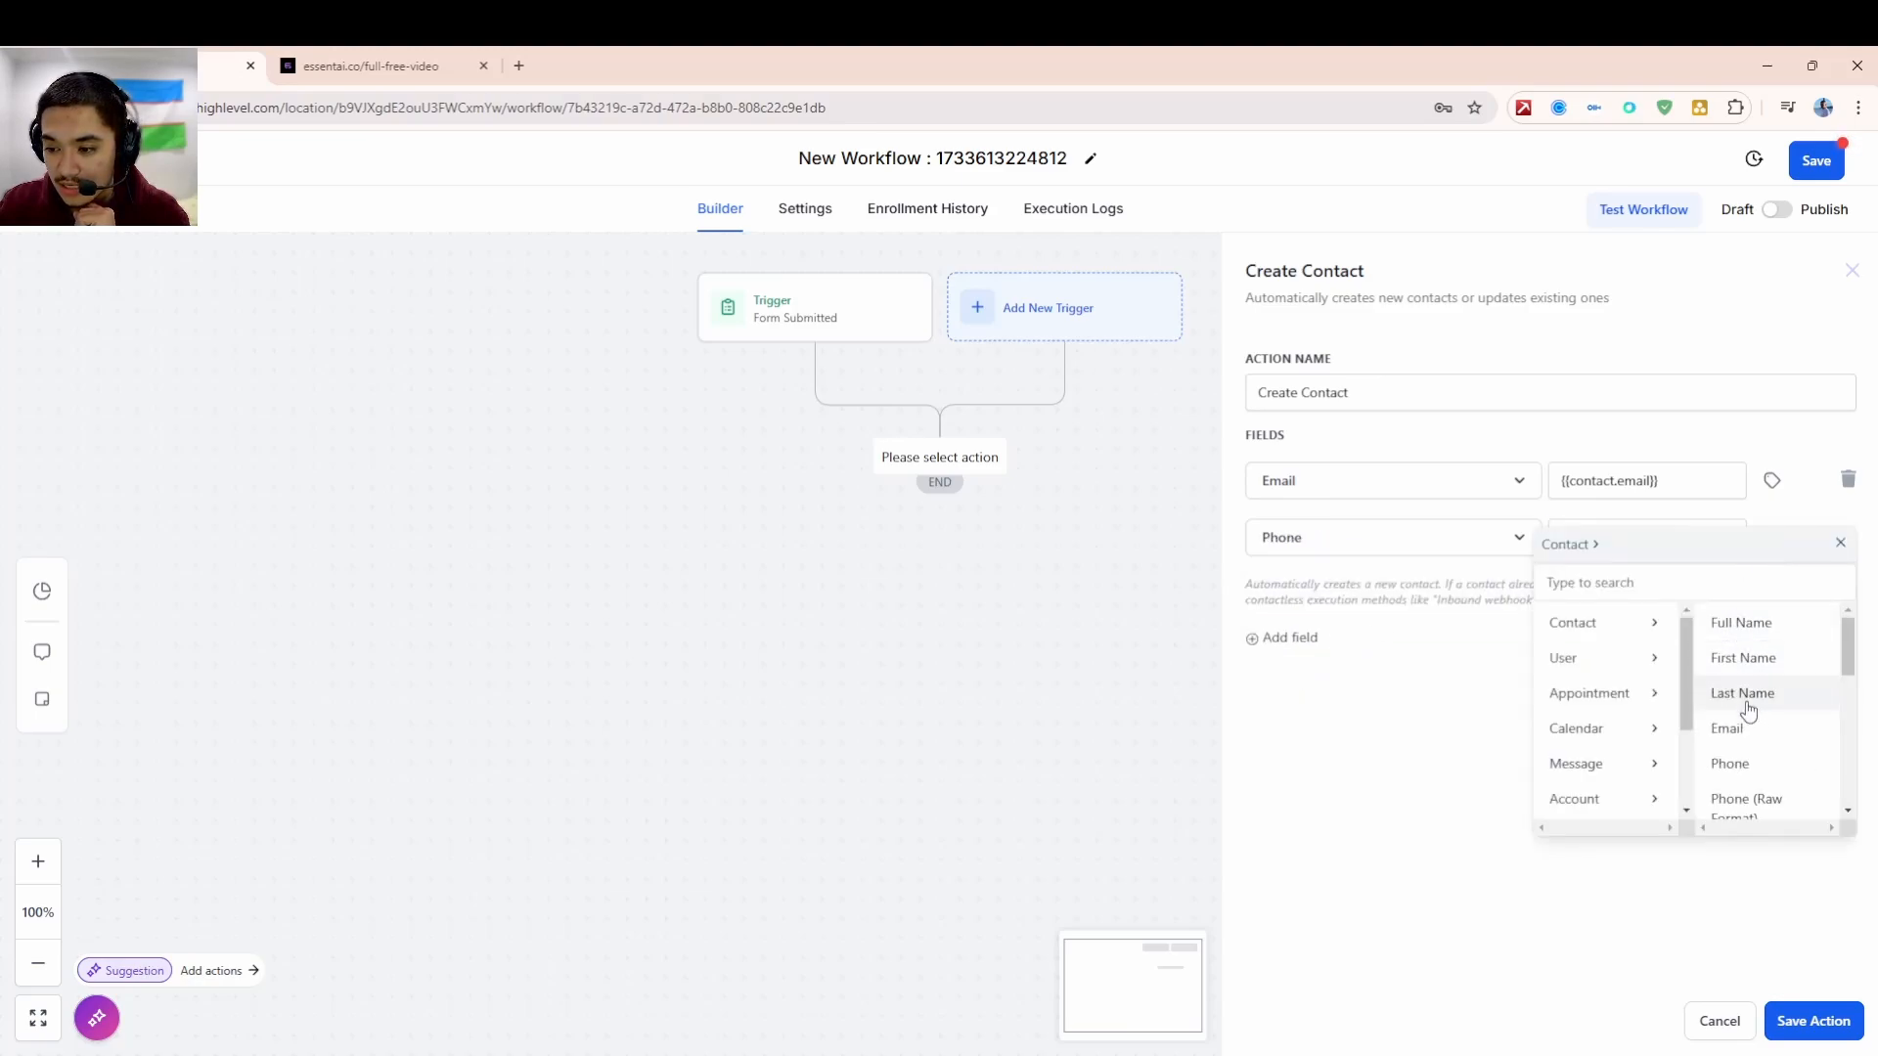
{"action": "left_click", "coordinate": [1730, 764]}
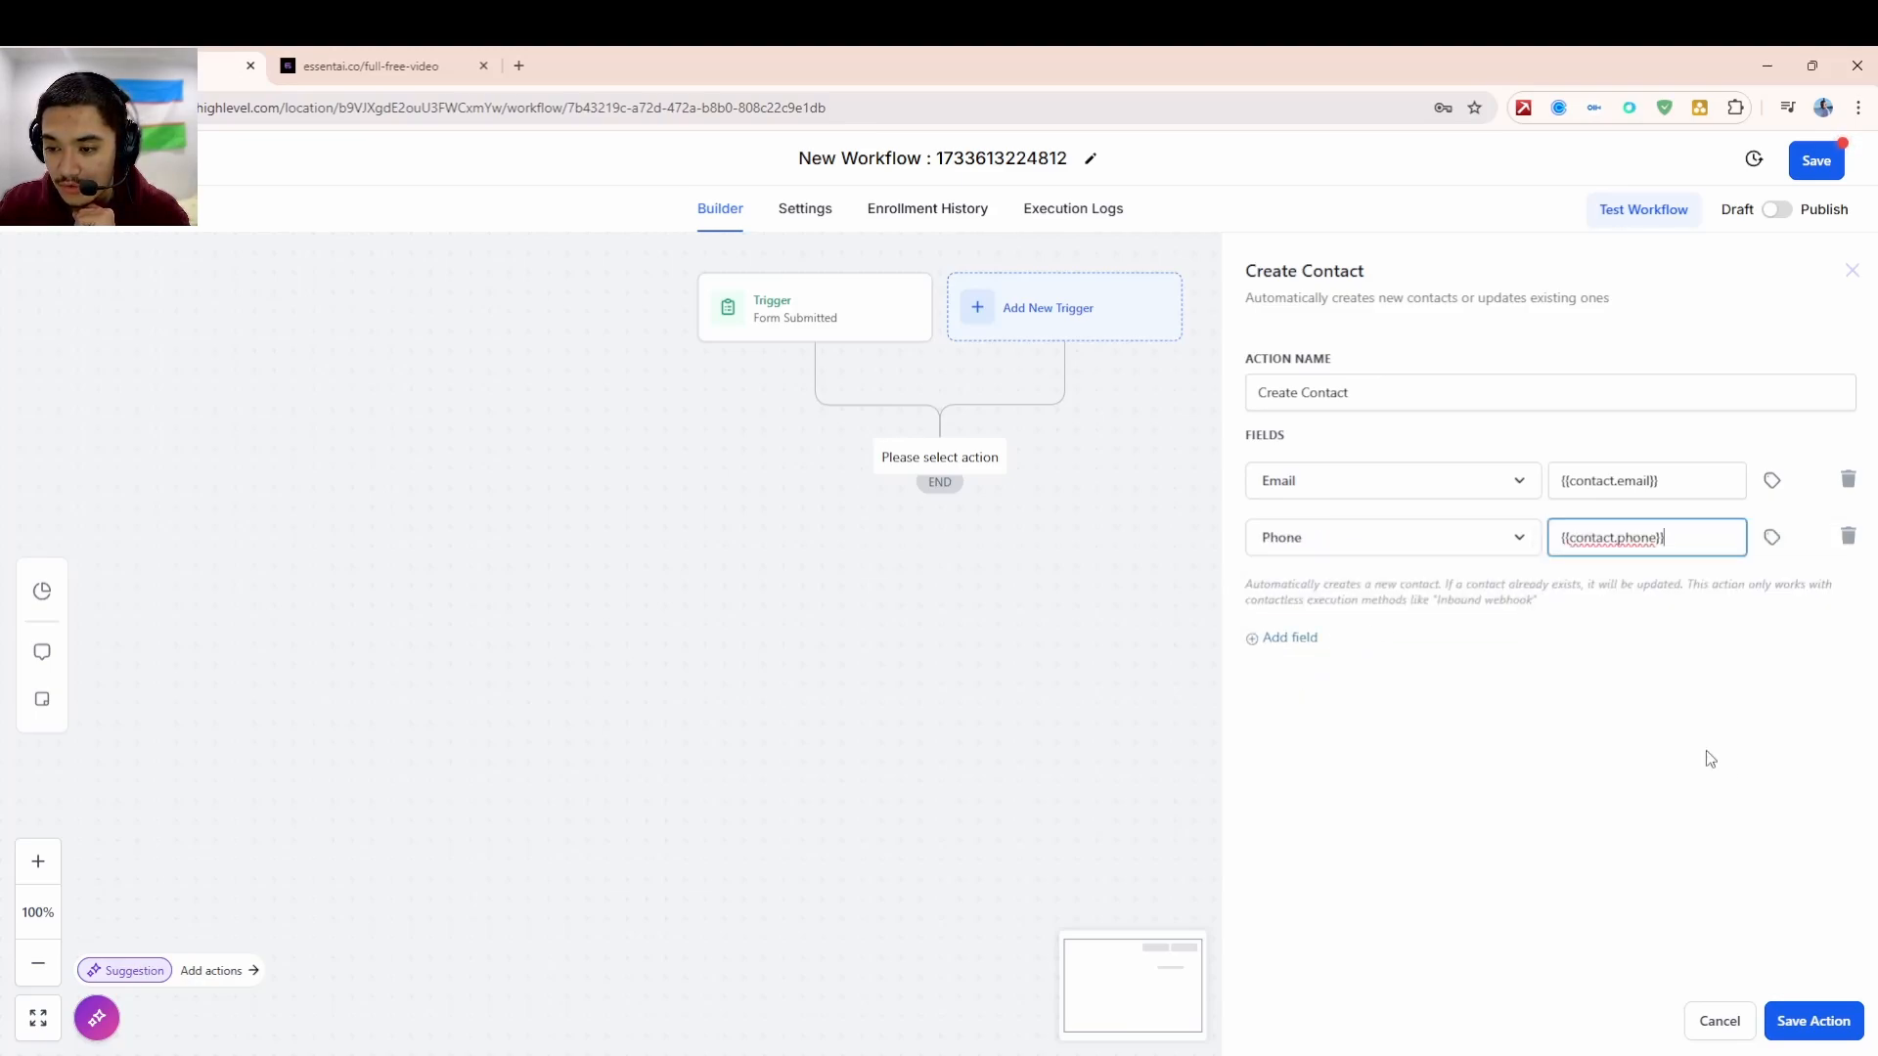
- Add a third row mapping Full Name to {{contact.name}}
{"action": "left_click", "coordinate": [1301, 646]}
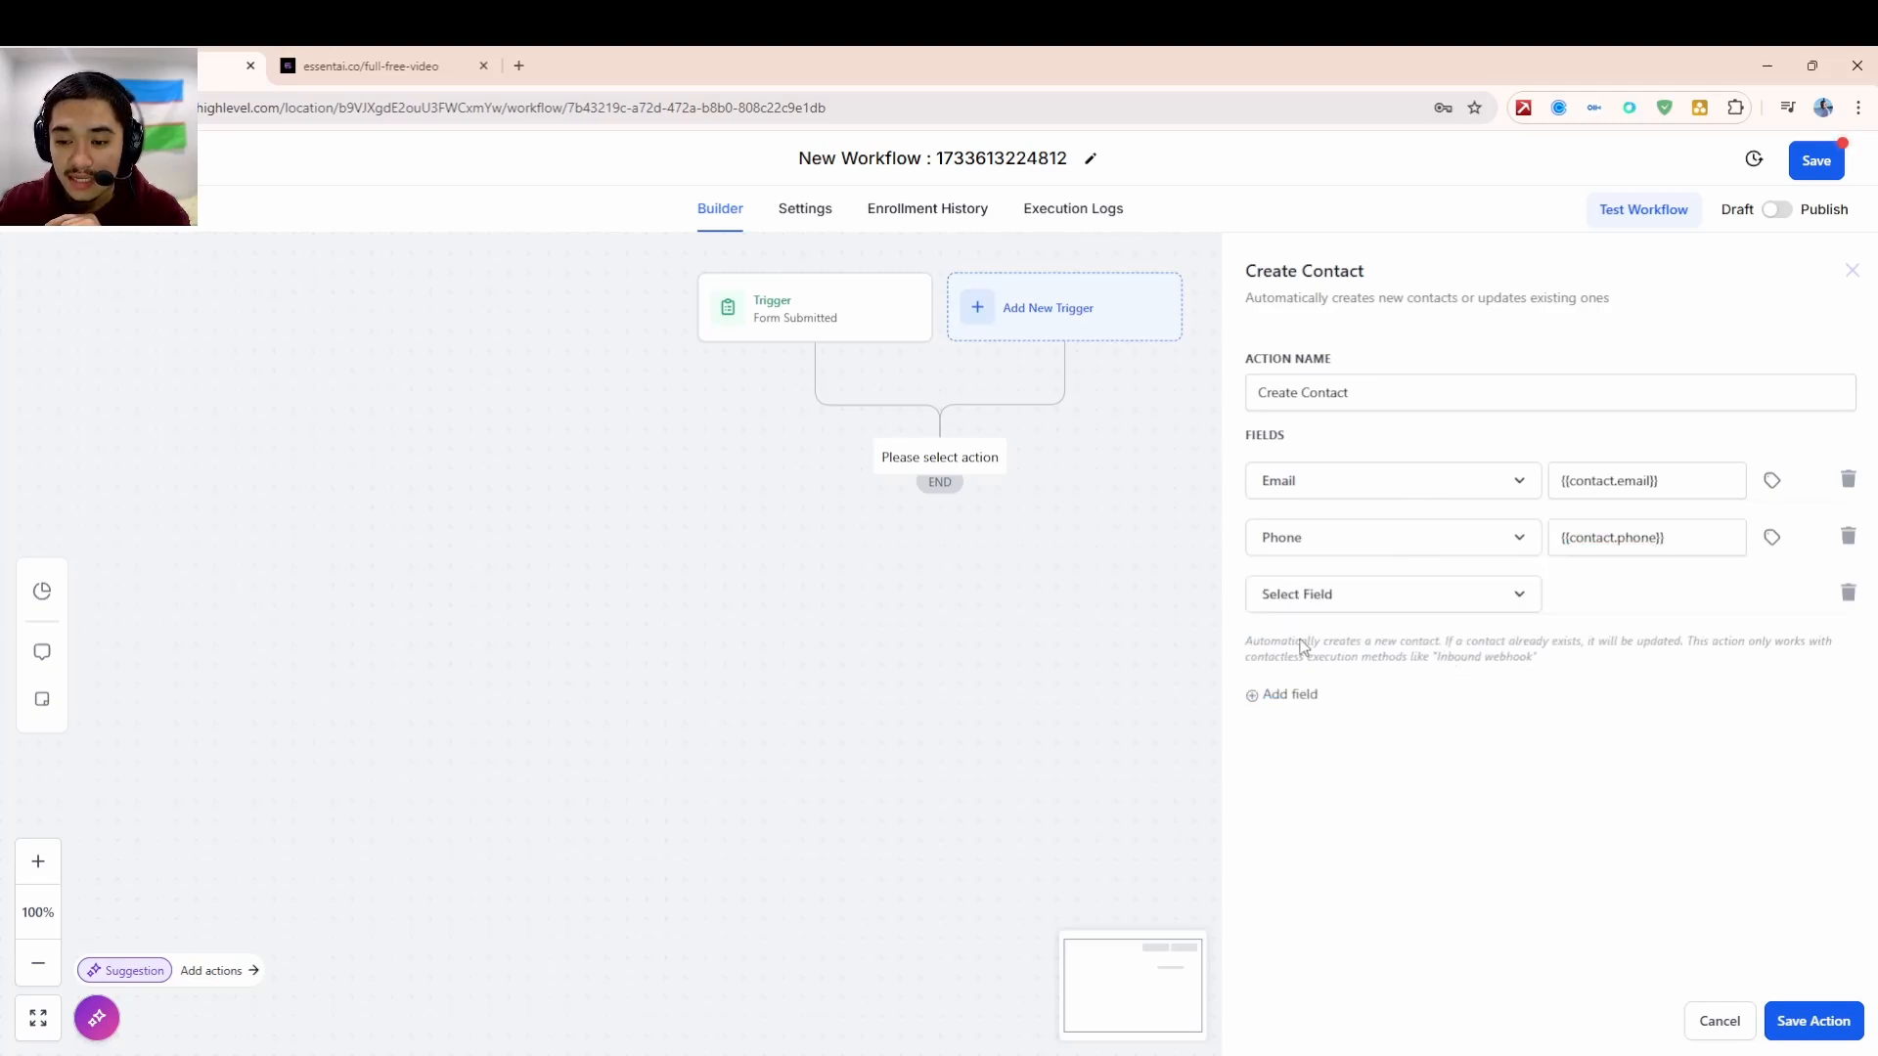
{"action": "left_click", "coordinate": [1362, 606]}
{"action": "scroll", "coordinate": [1336, 769], "scroll_direction": "down", "scroll_amount": 2}
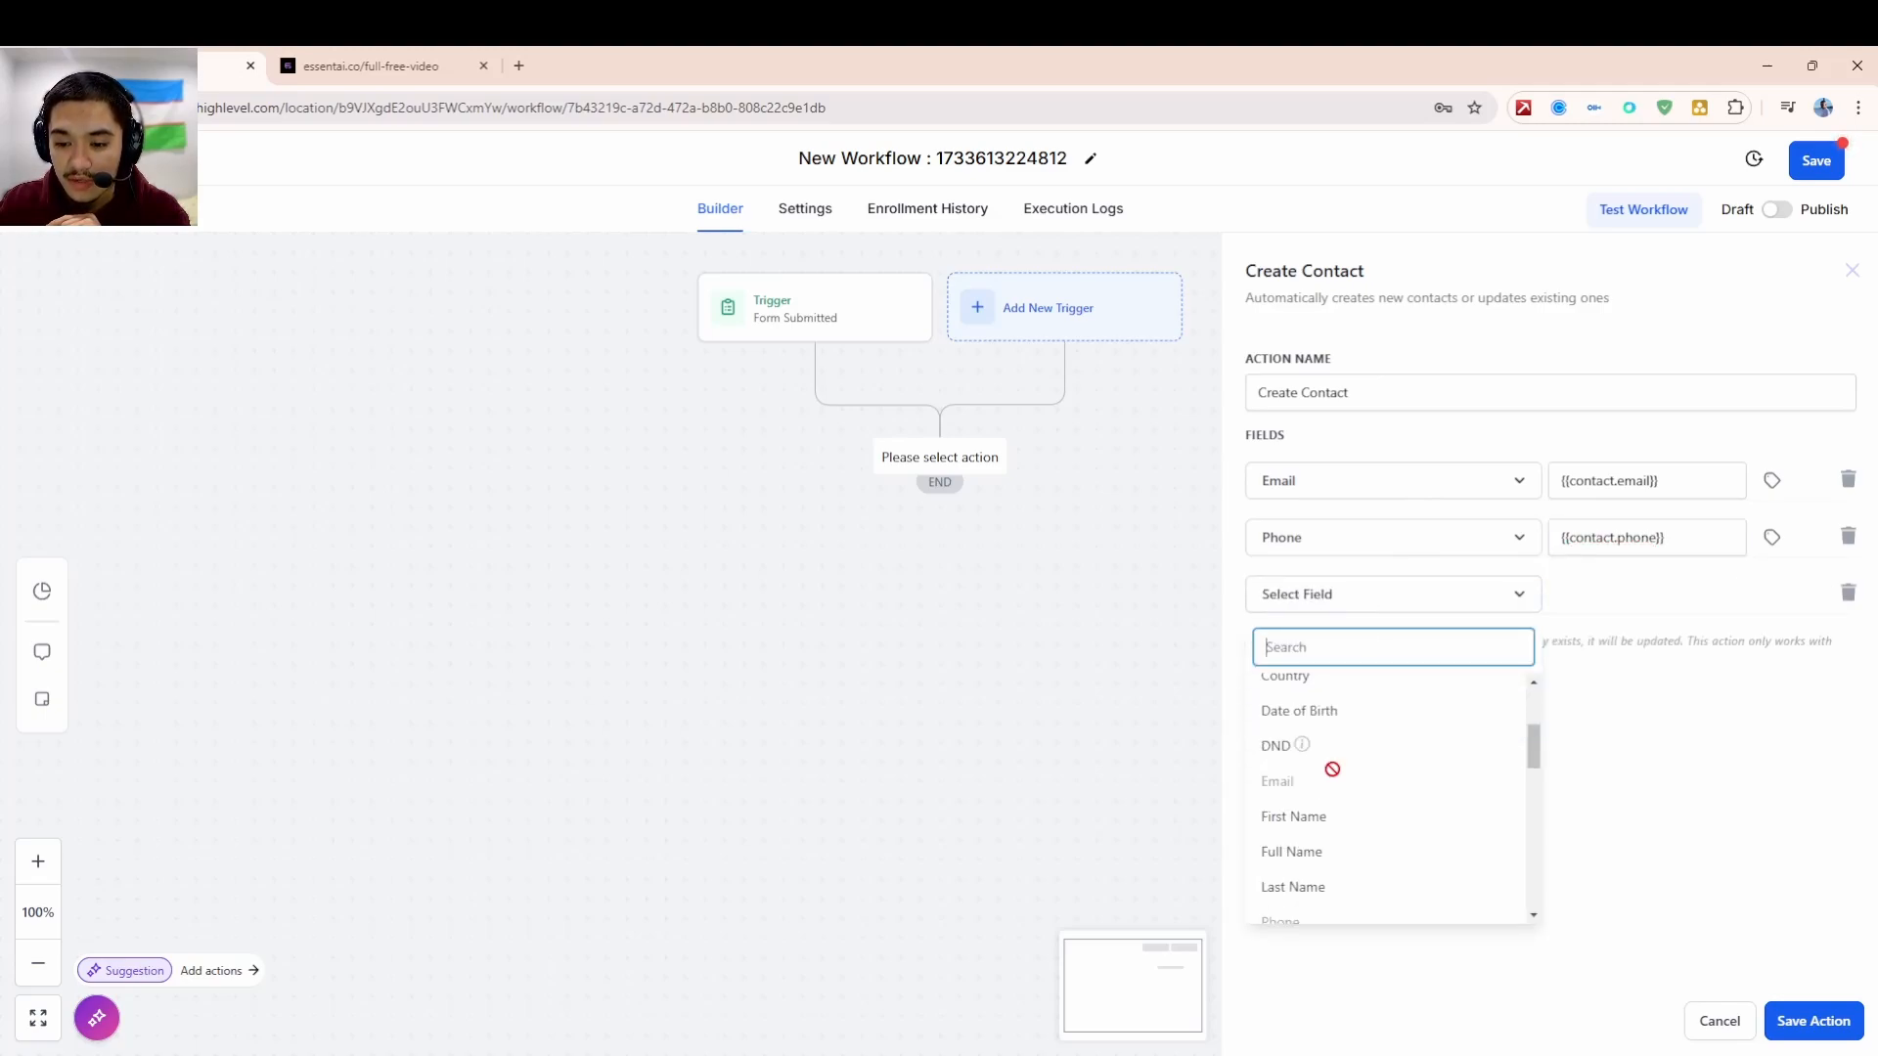
{"action": "left_click", "coordinate": [1311, 859]}
{"action": "left_click", "coordinate": [1771, 593]}
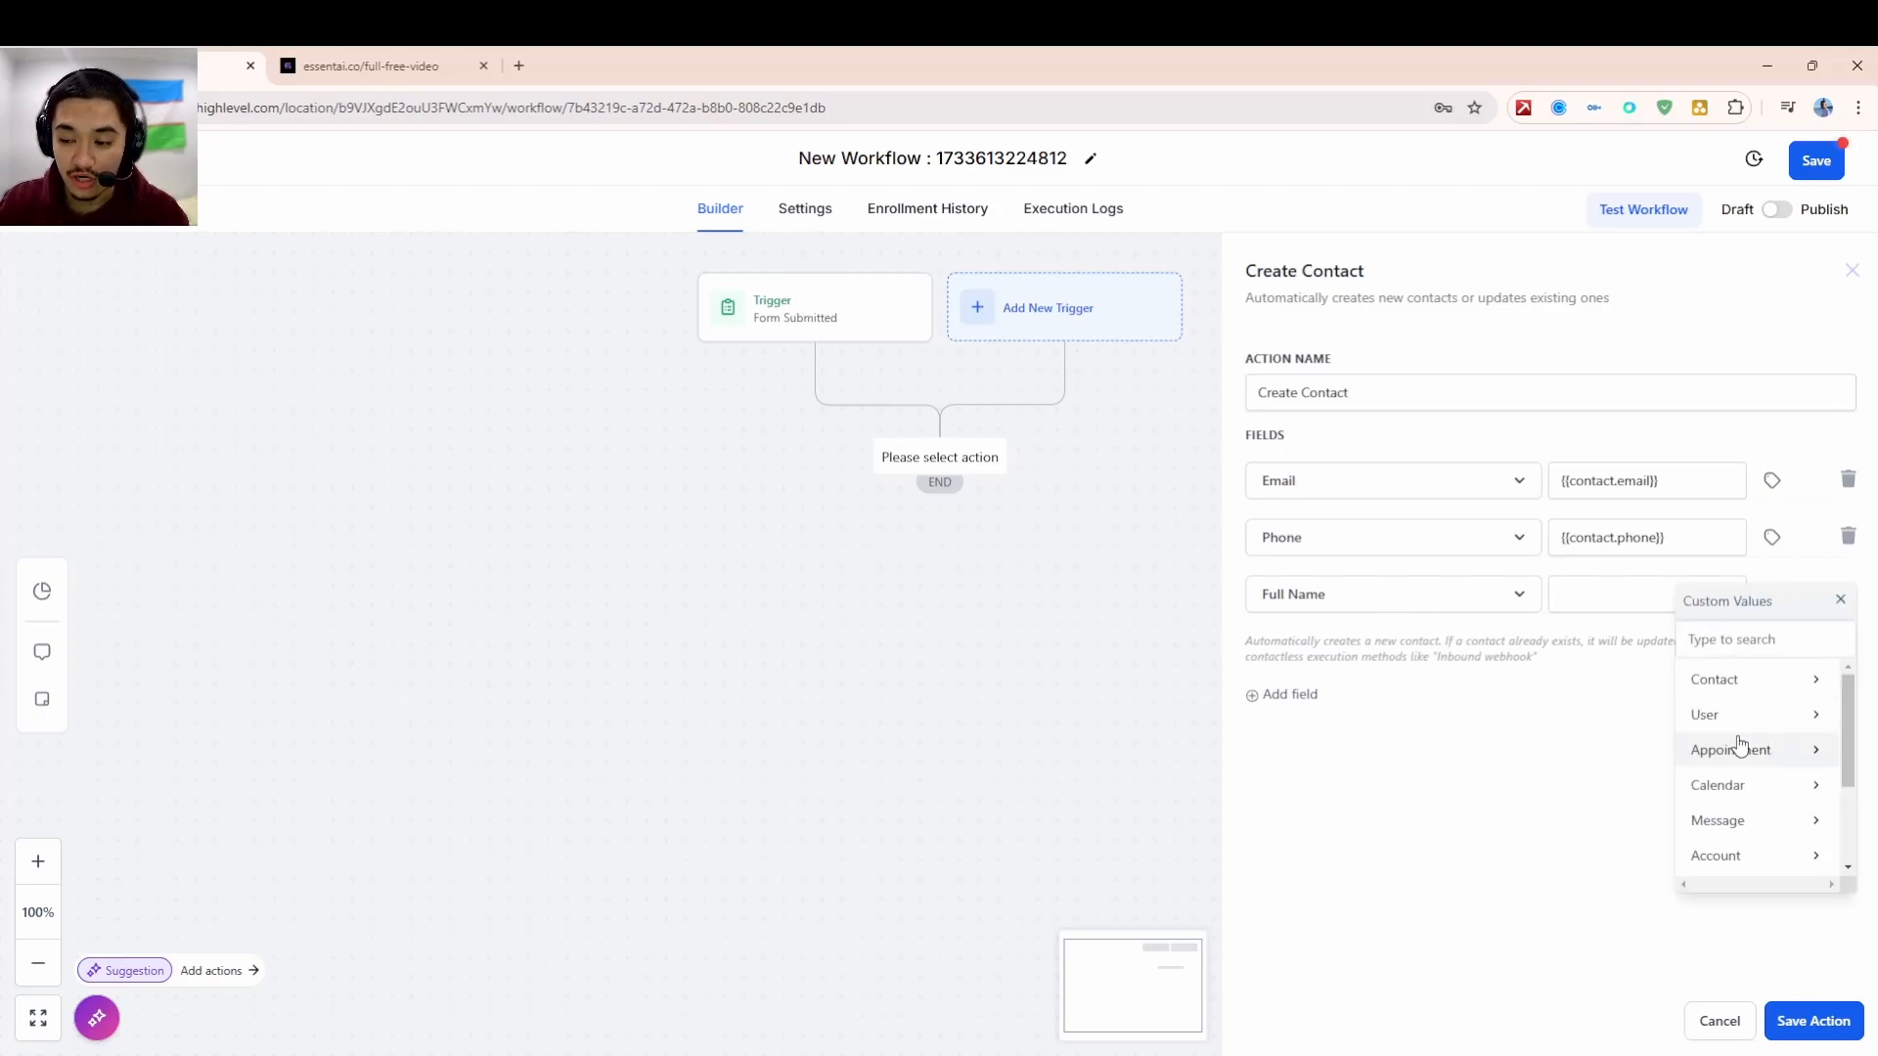
{"action": "left_click", "coordinate": [1718, 682]}
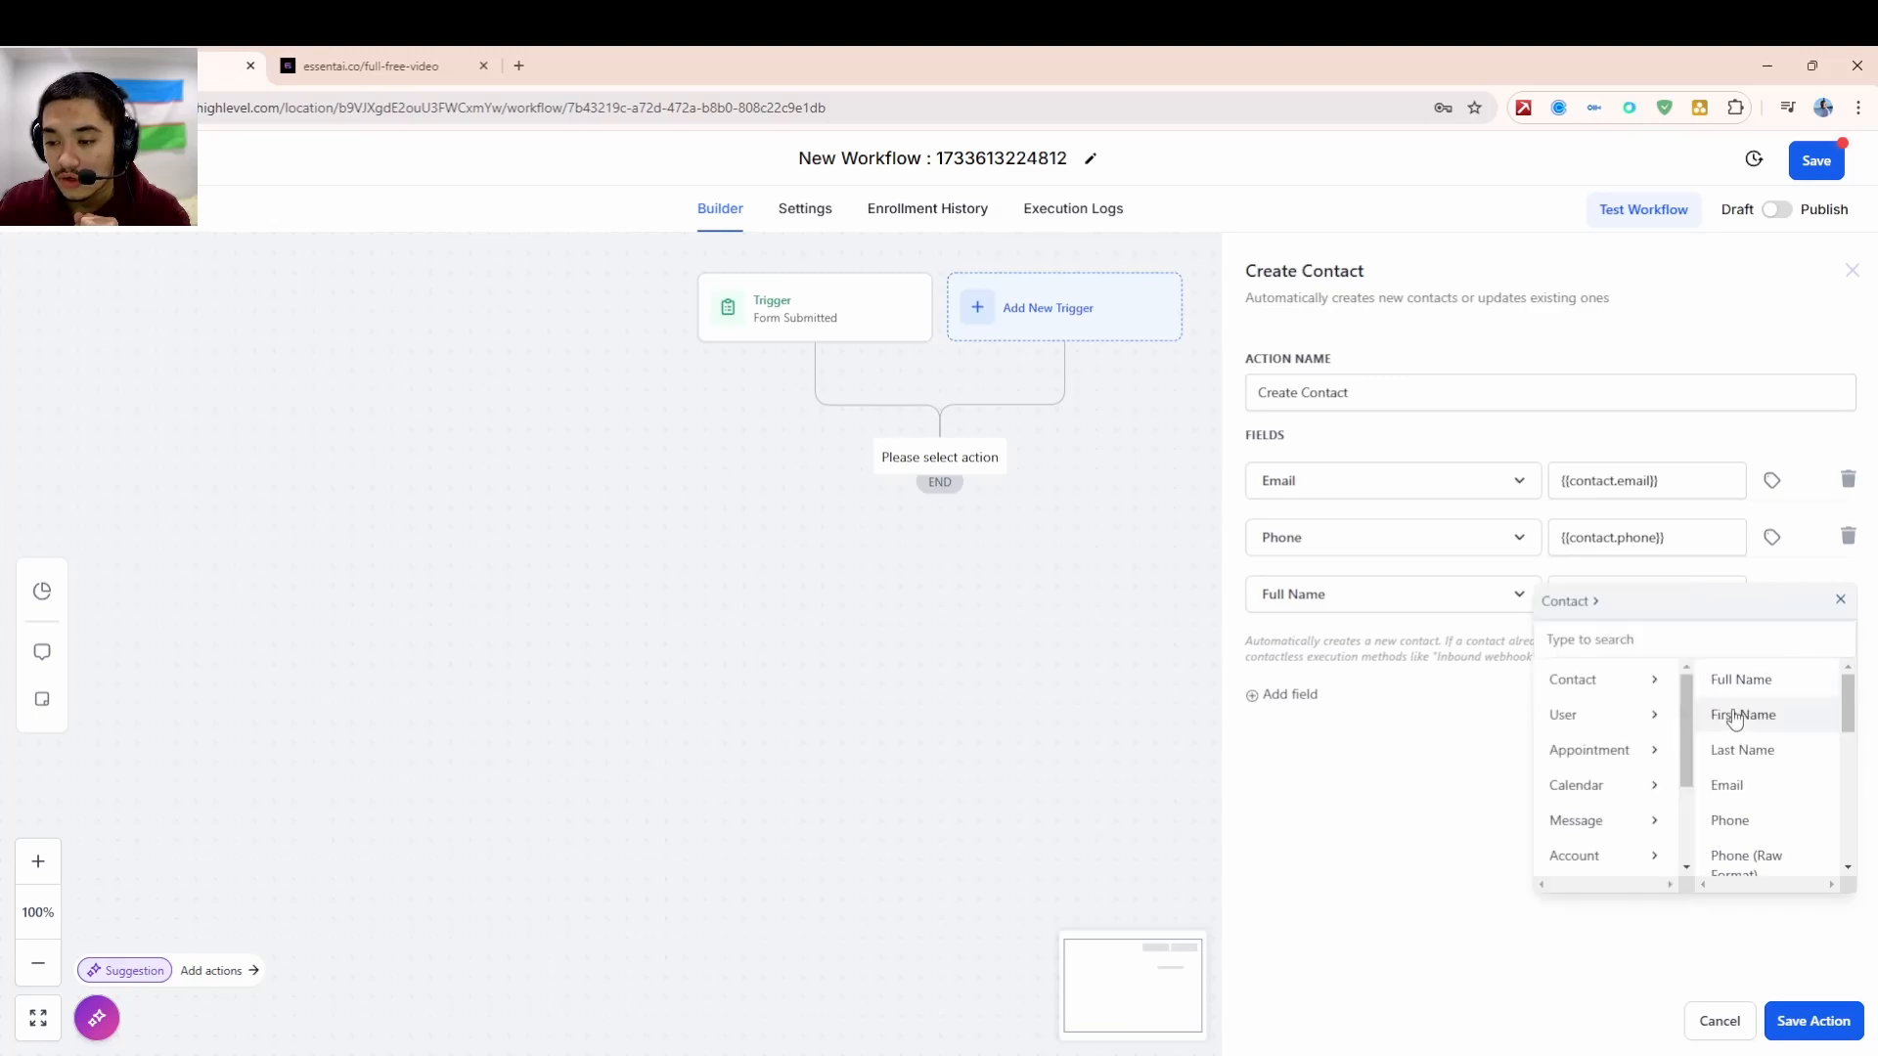
{"action": "left_click", "coordinate": [1737, 679]}
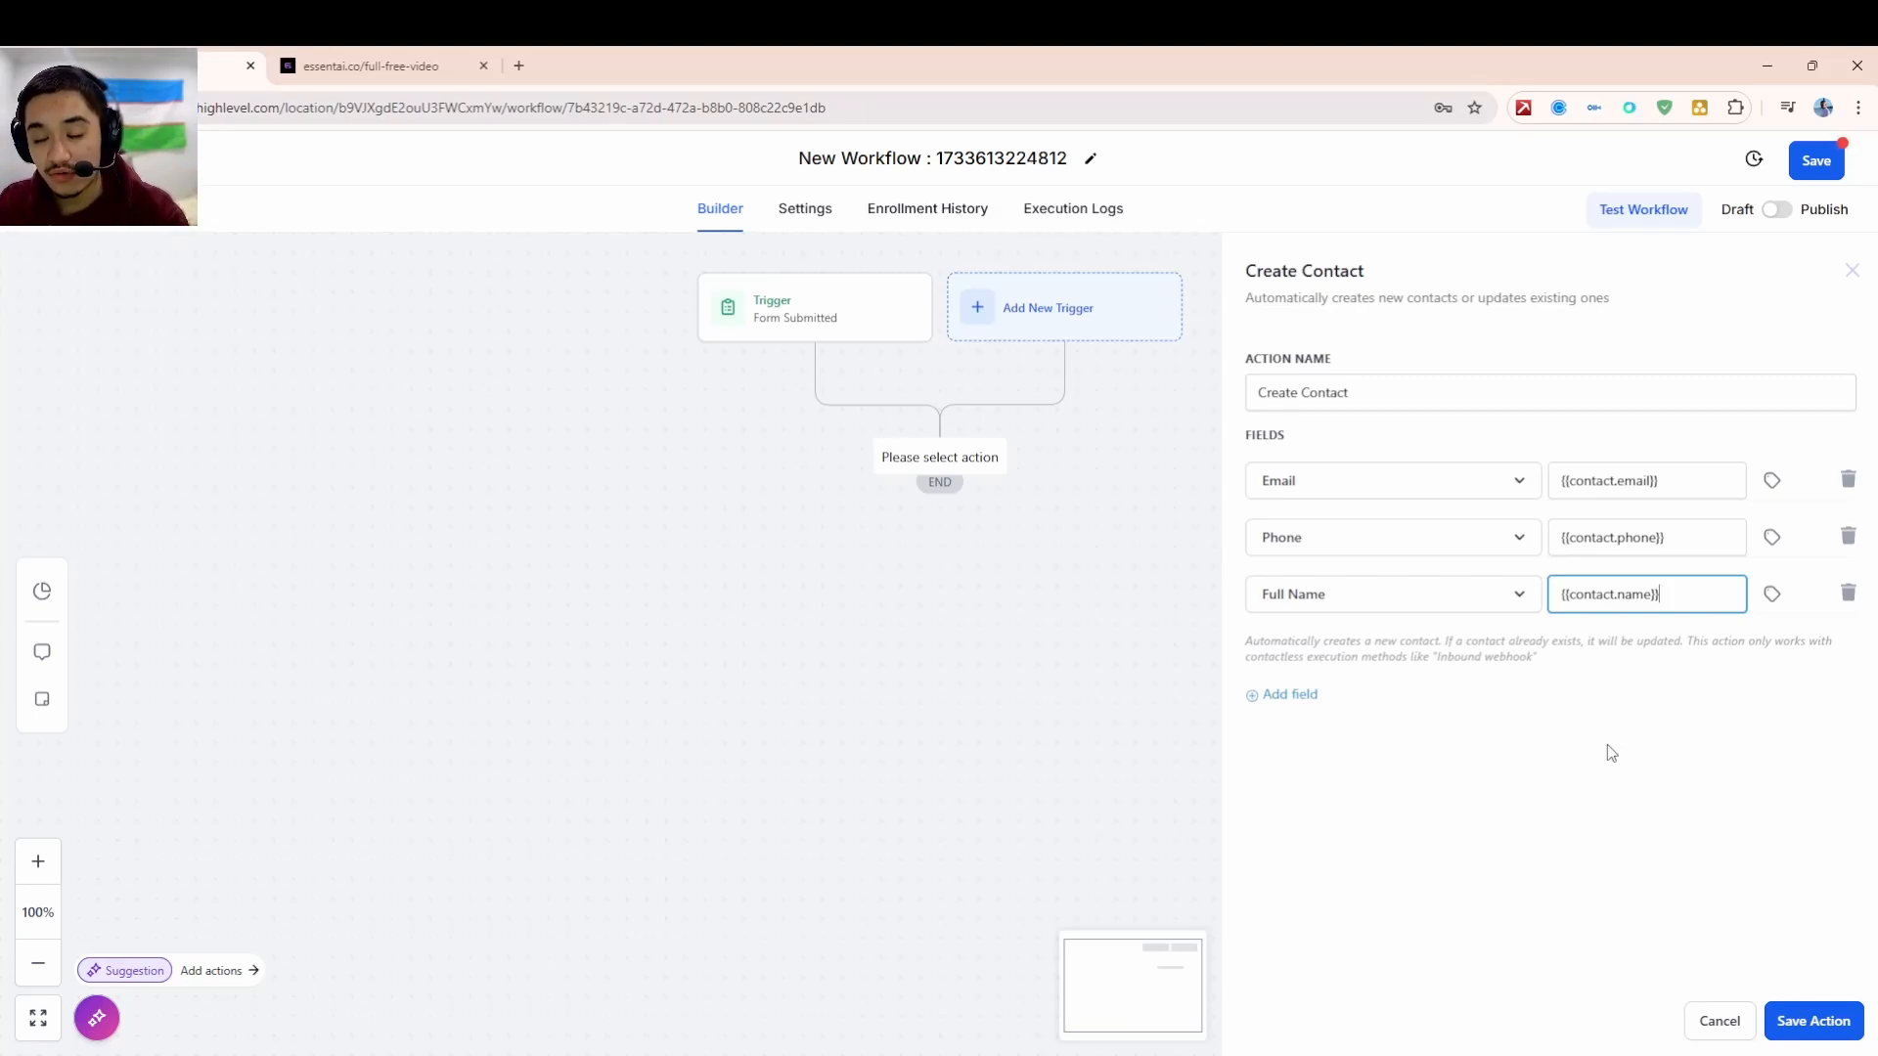
- Save the Create Contact step and add a Create/Update Opportunity action below it, found by searching 'opp'
{"action": "left_click", "coordinate": [1835, 1027]}
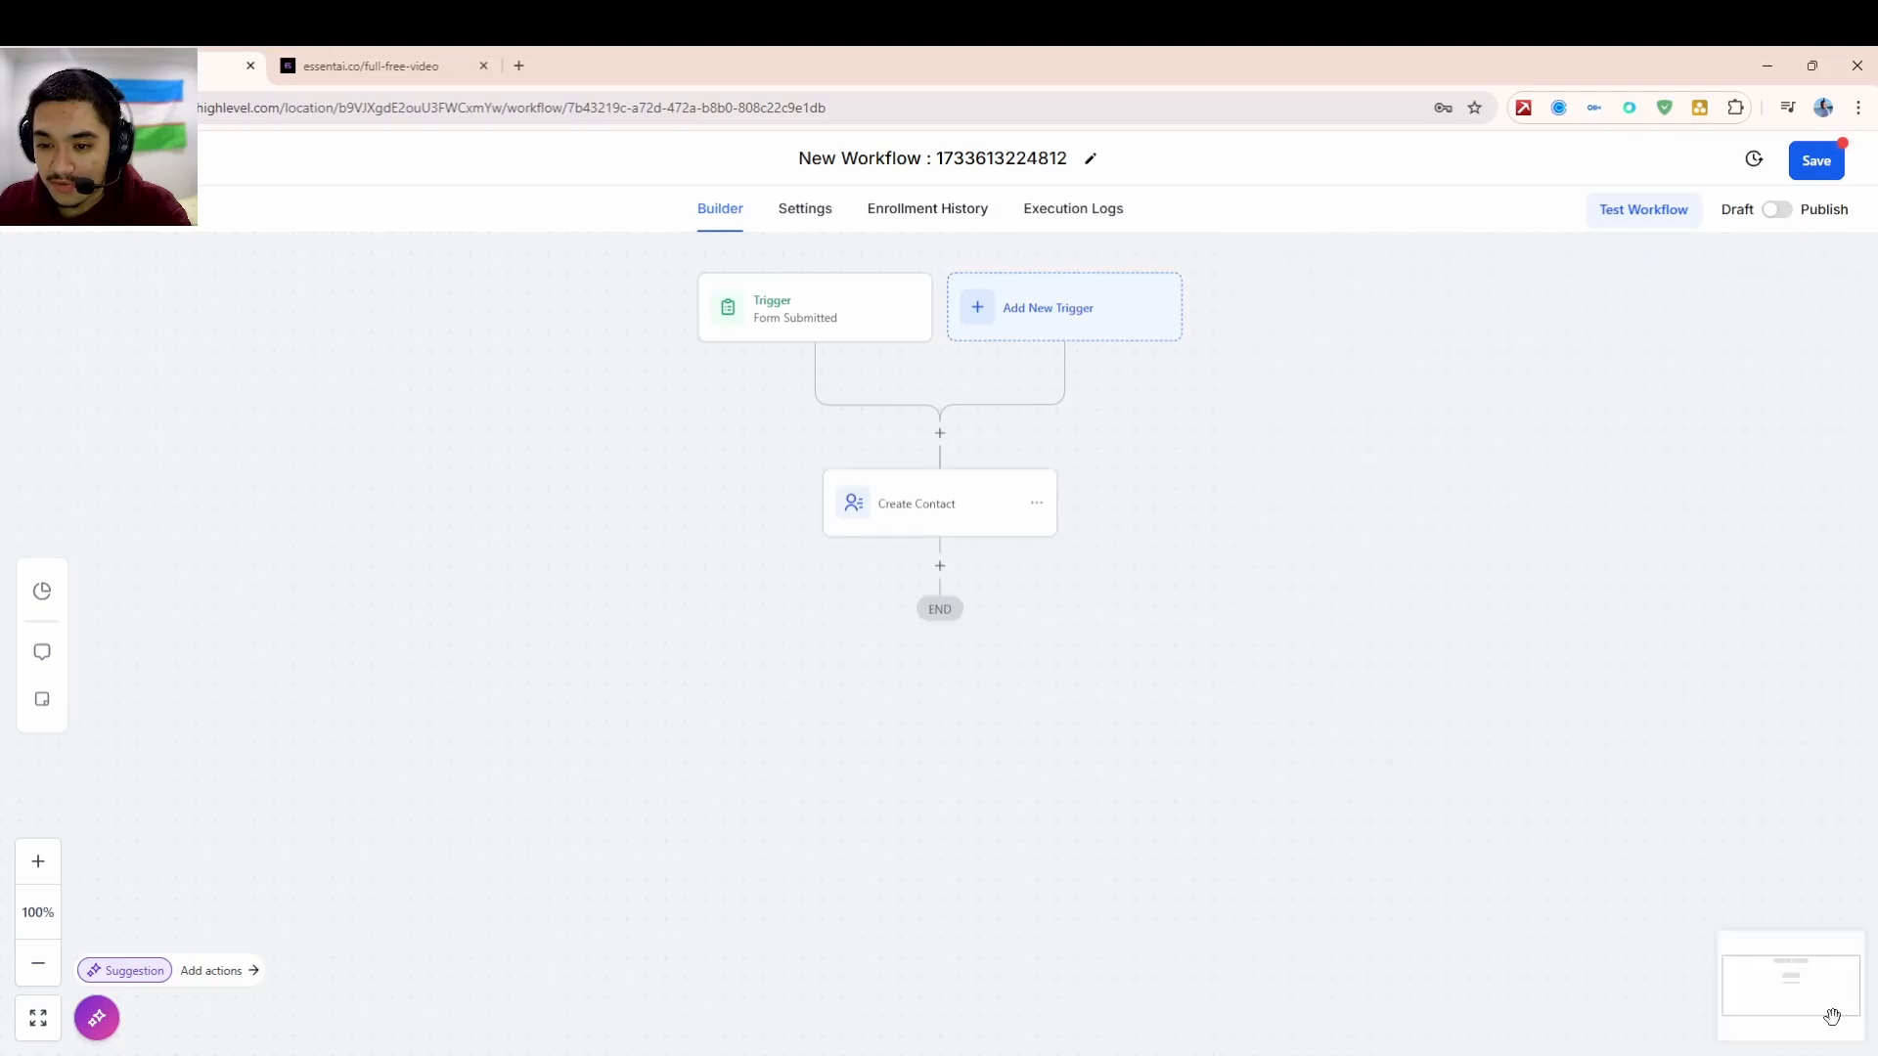
{"action": "left_click", "coordinate": [939, 572]}
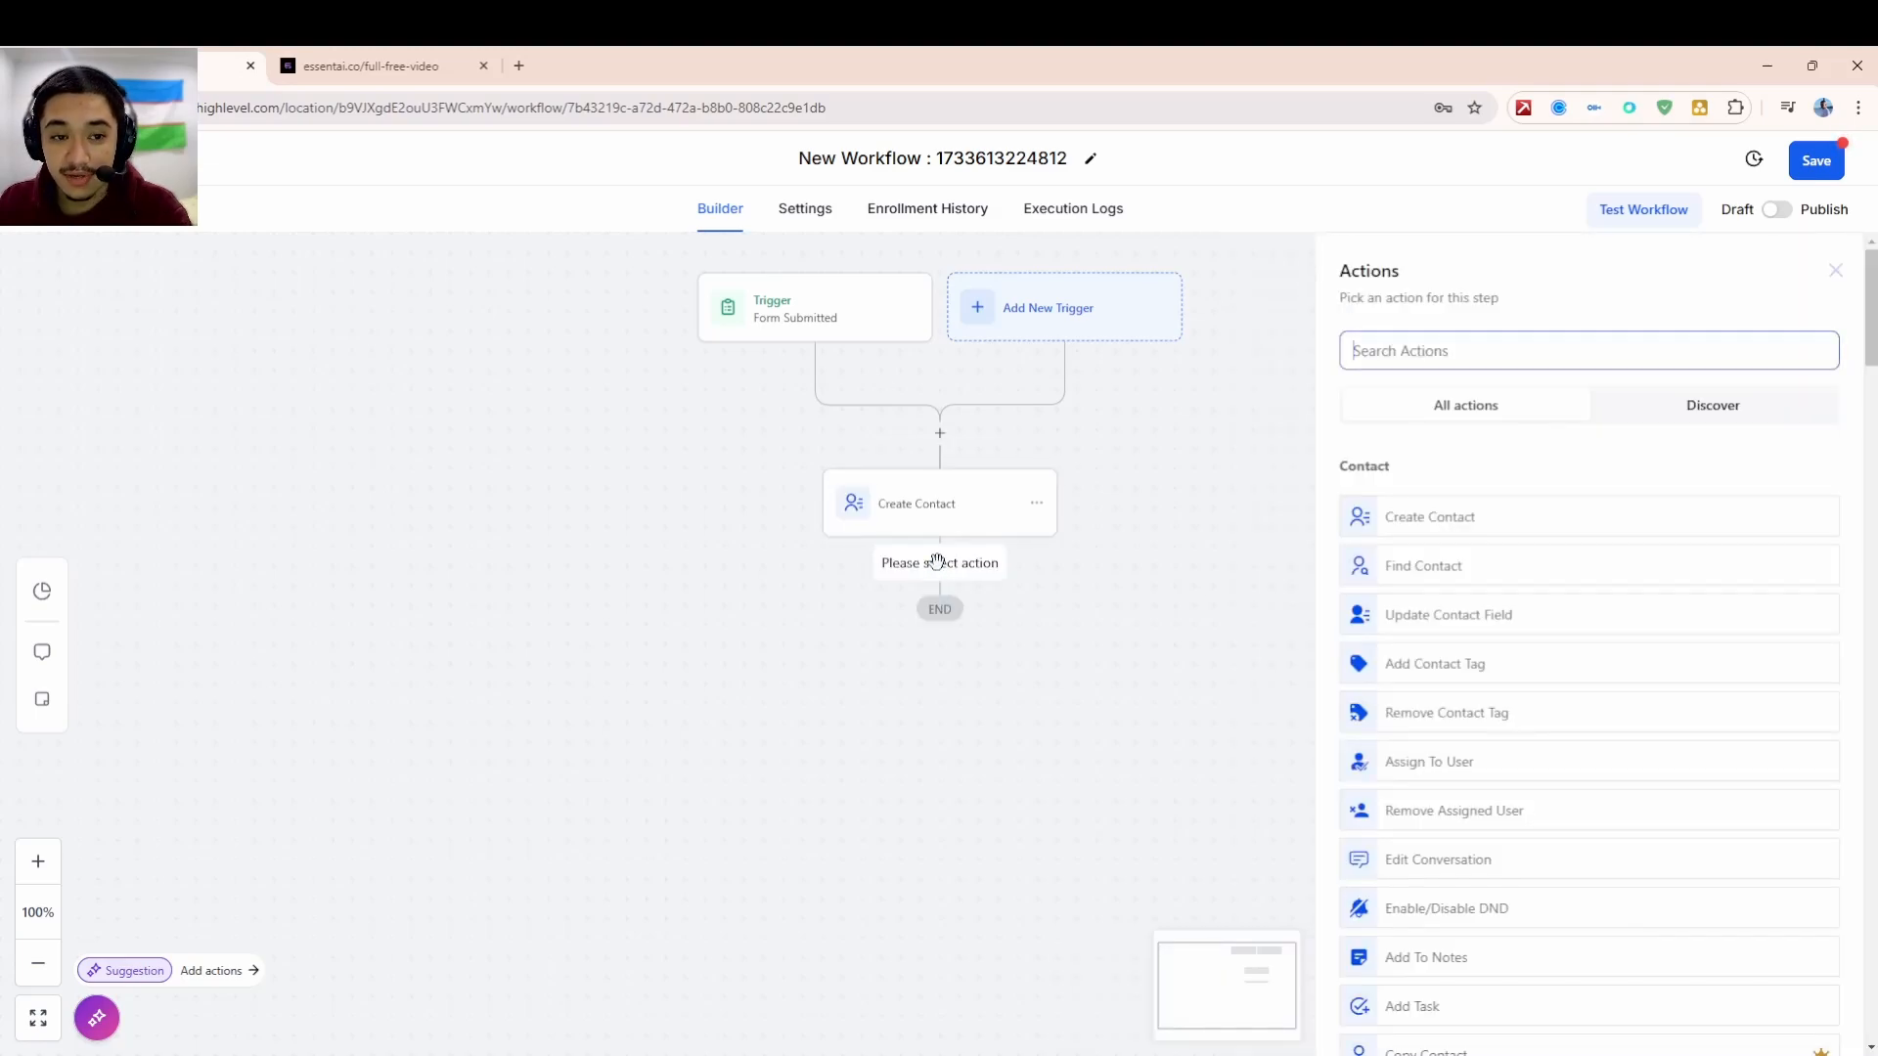
{"action": "left_click", "coordinate": [1442, 362]}
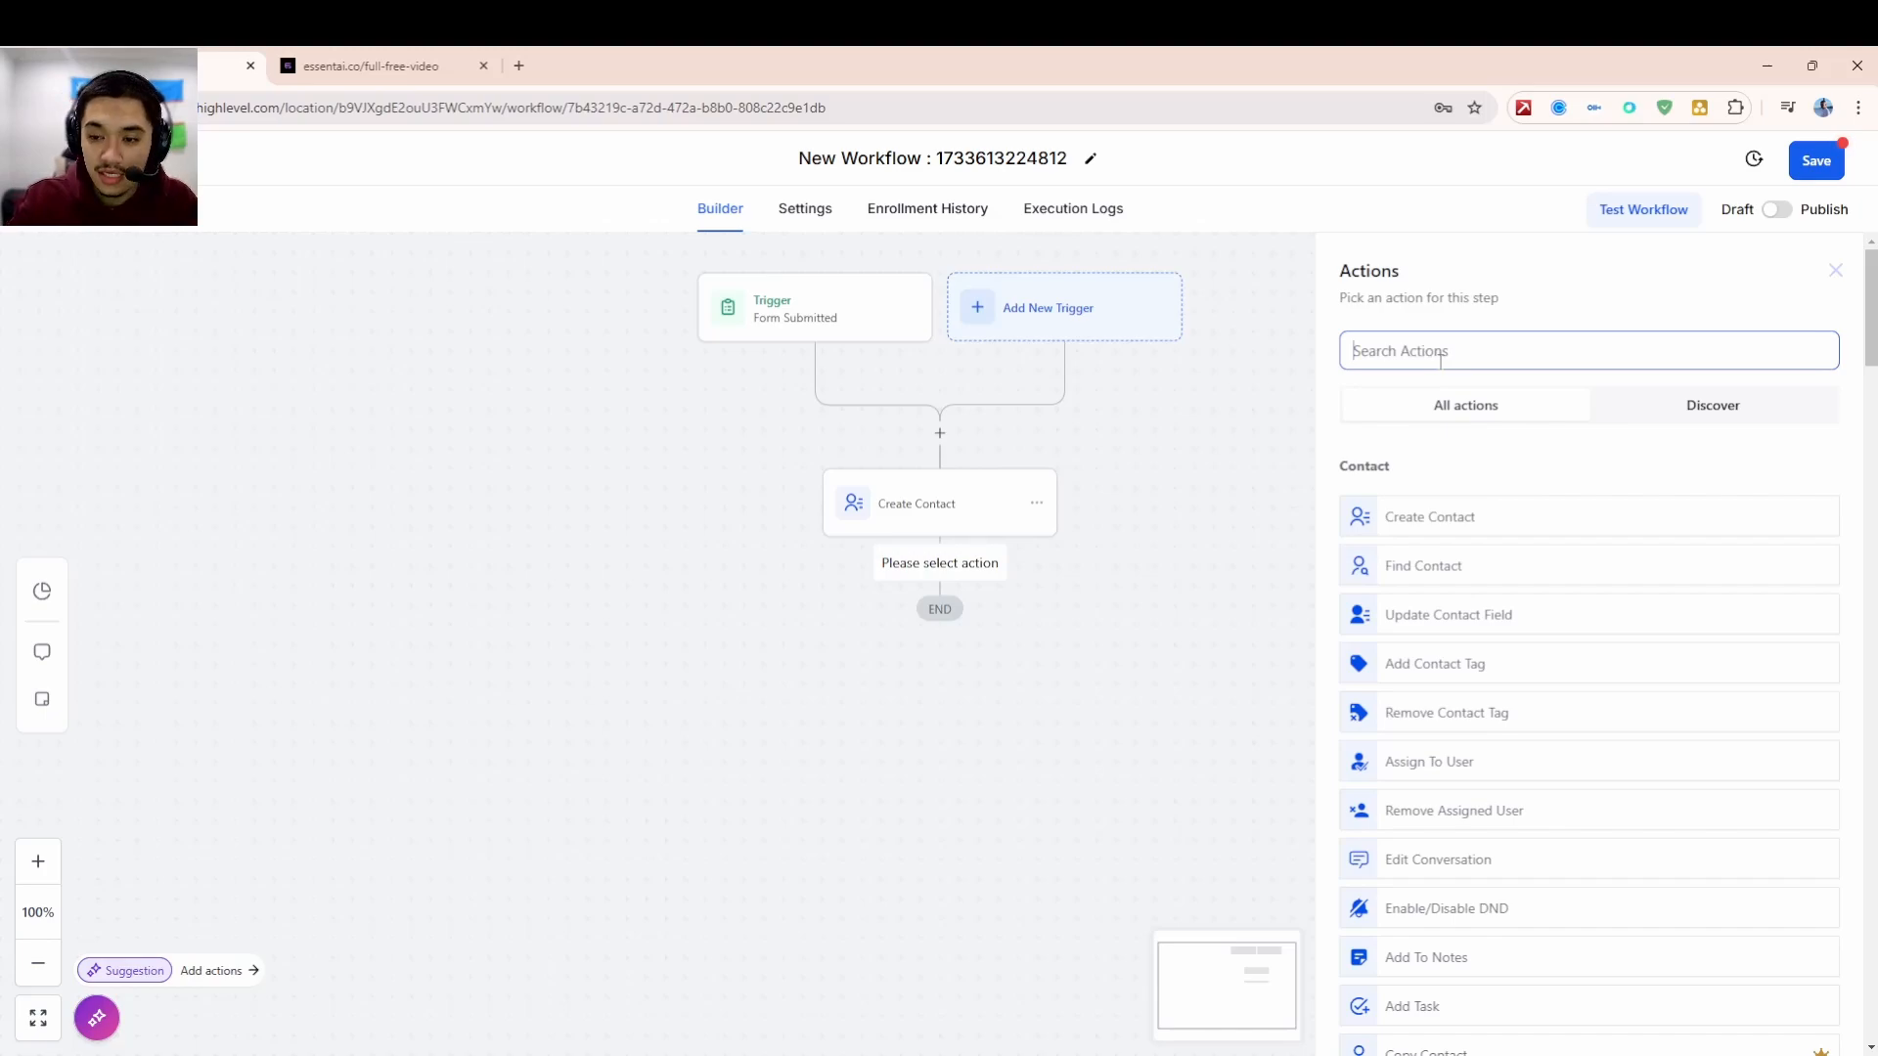
{"action": "type", "text": "opp"}
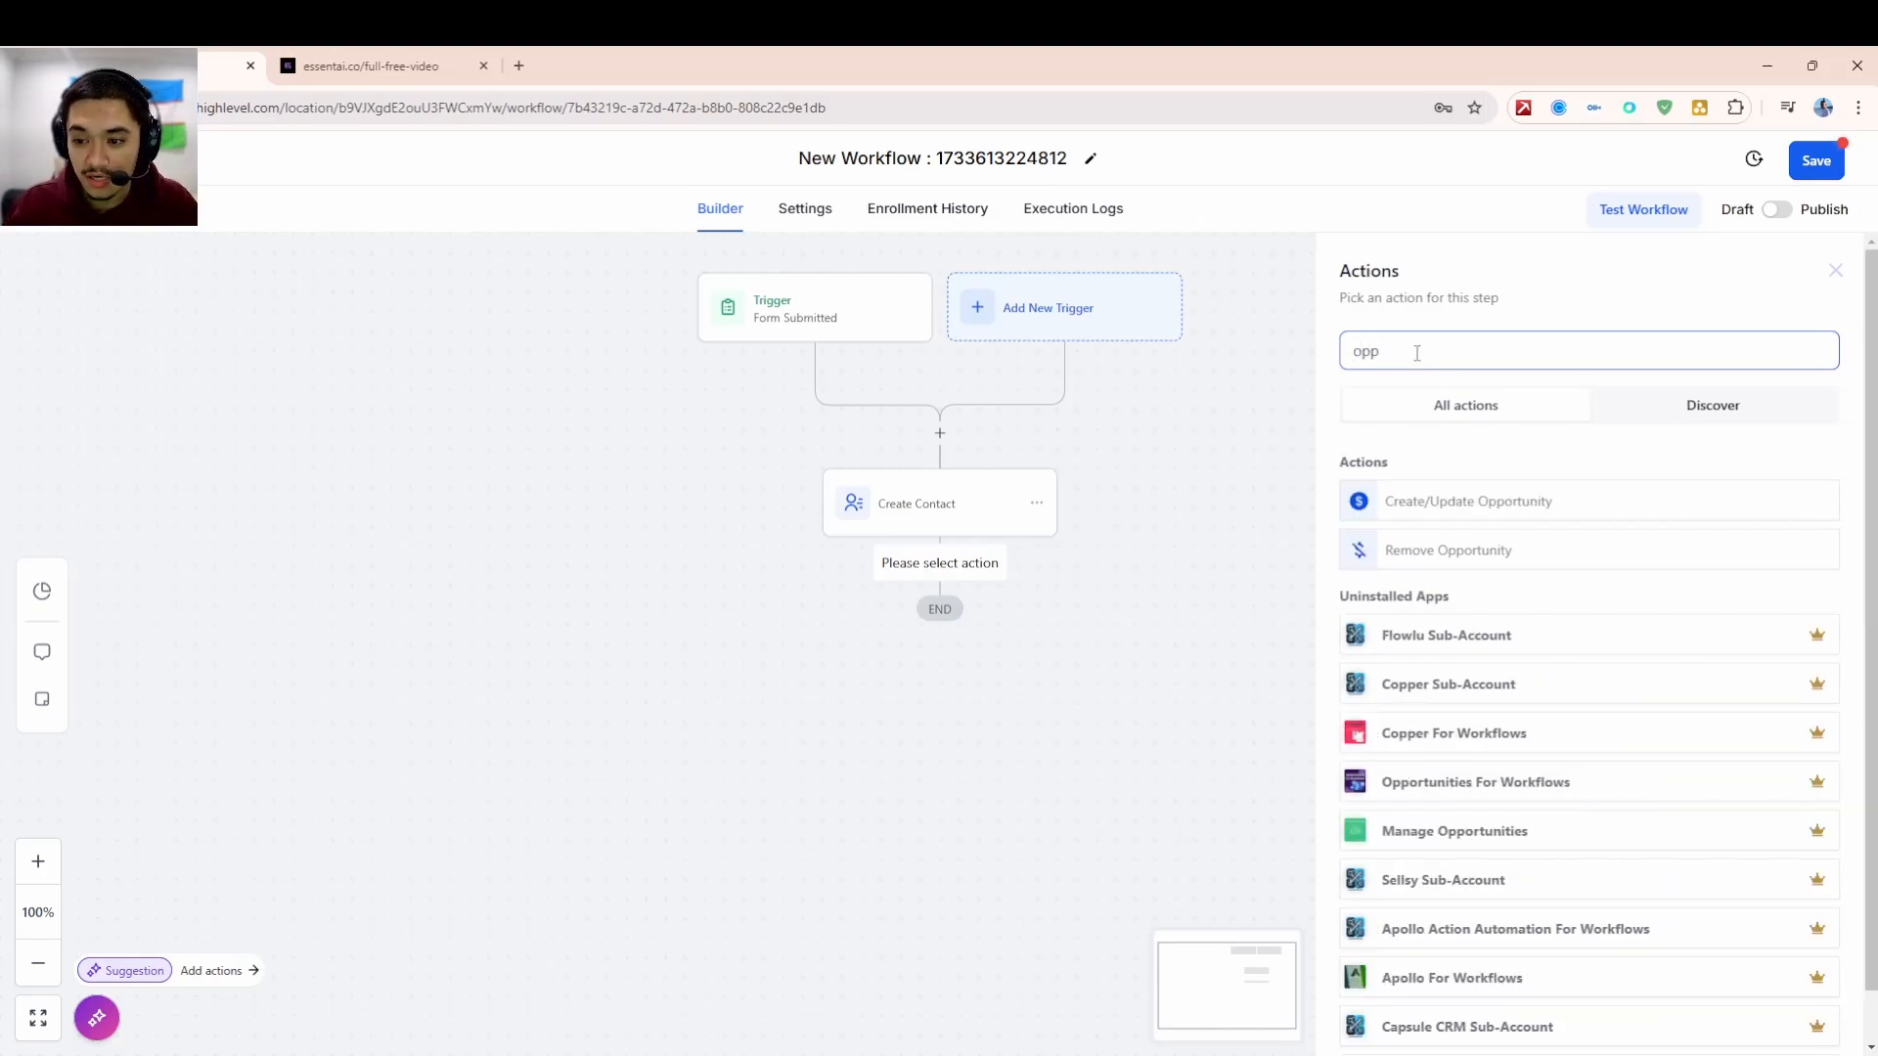
{"action": "left_click", "coordinate": [1398, 447]}
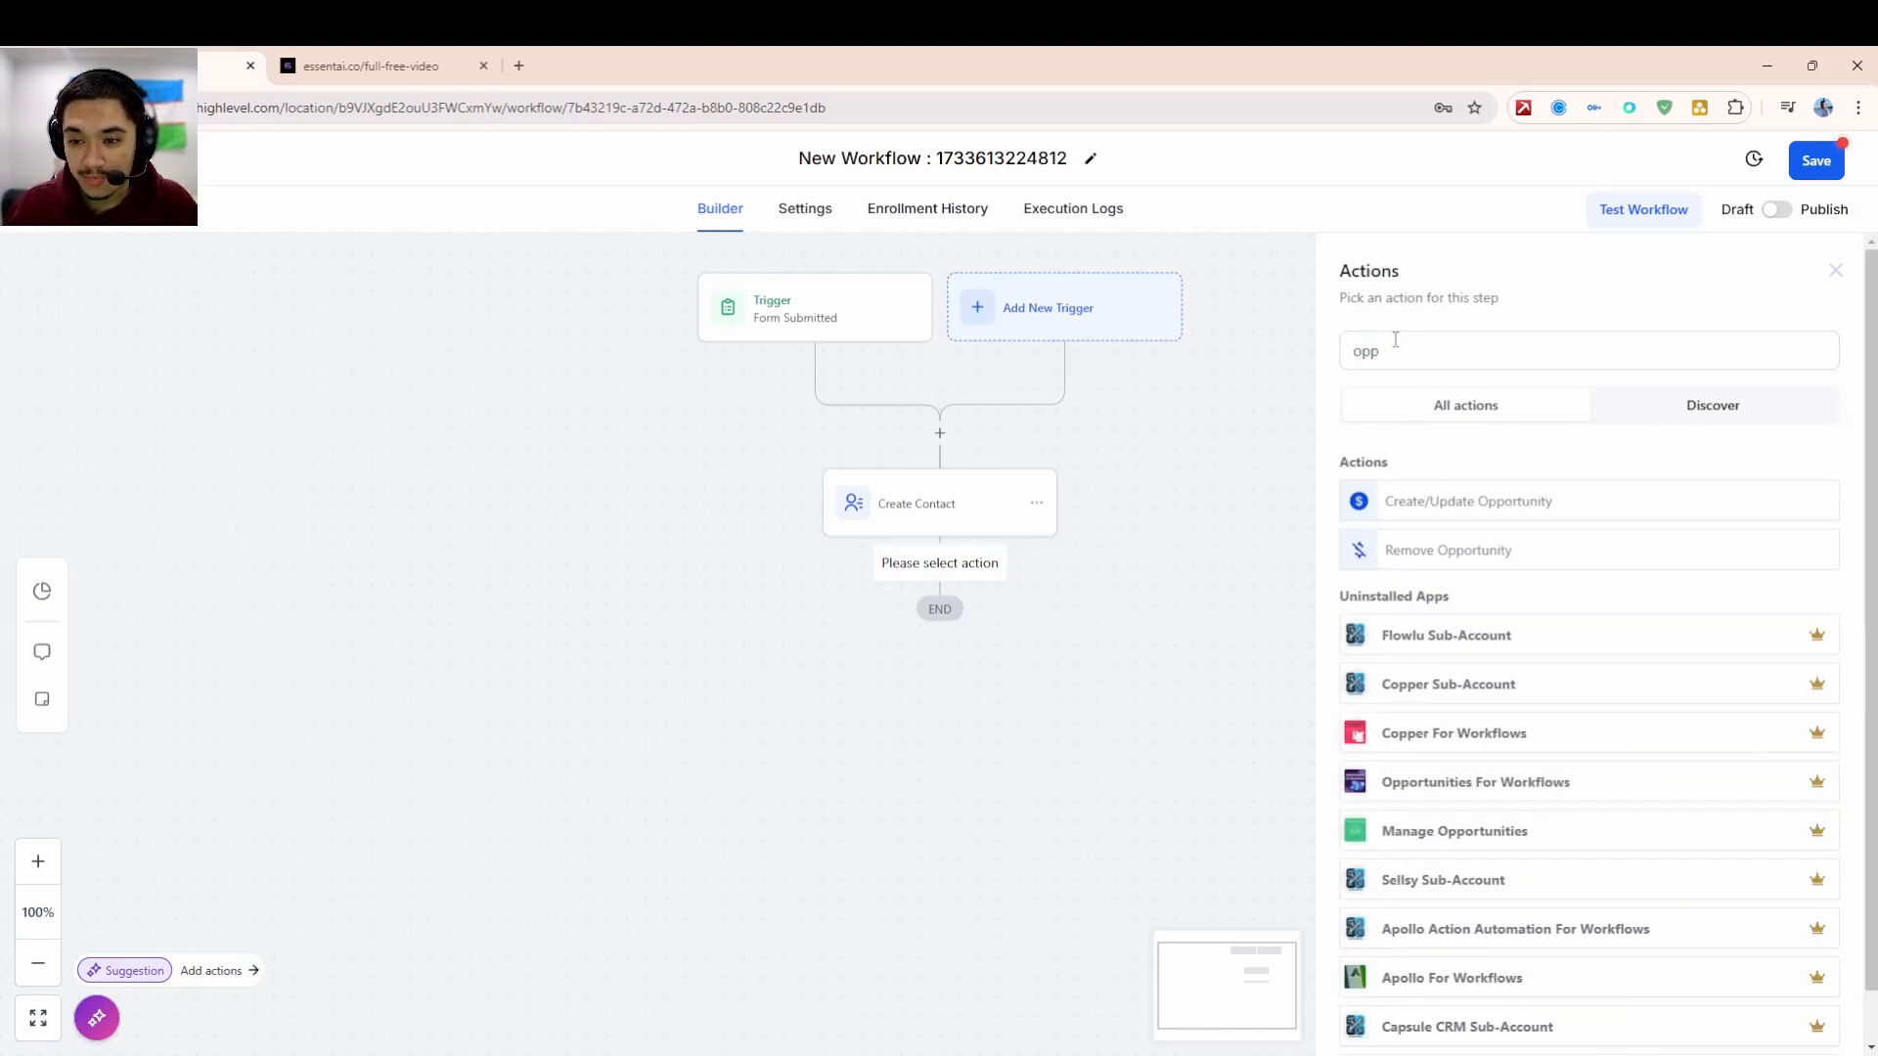
{"action": "left_click", "coordinate": [1405, 502]}
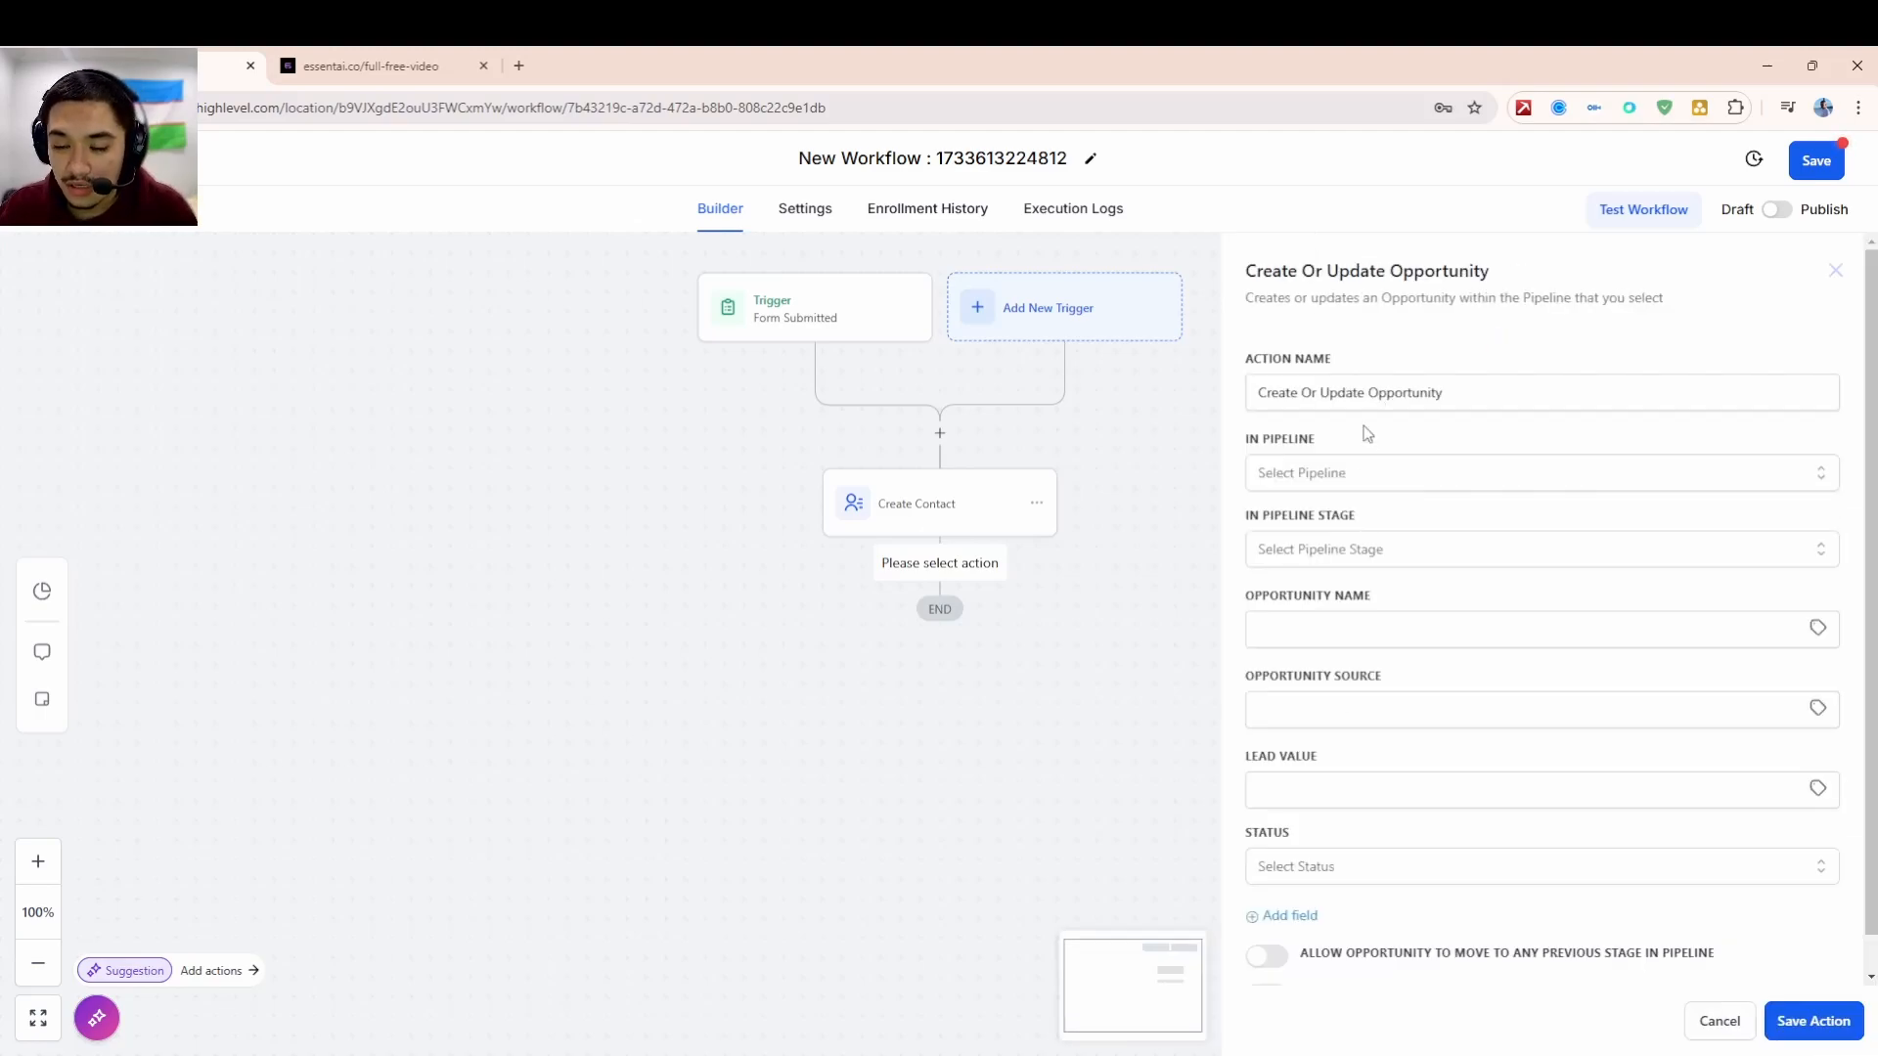
- Target Lead Management Pipeline's New stage and name the opportunity {{contact.name}}
{"action": "left_click", "coordinate": [1337, 478]}
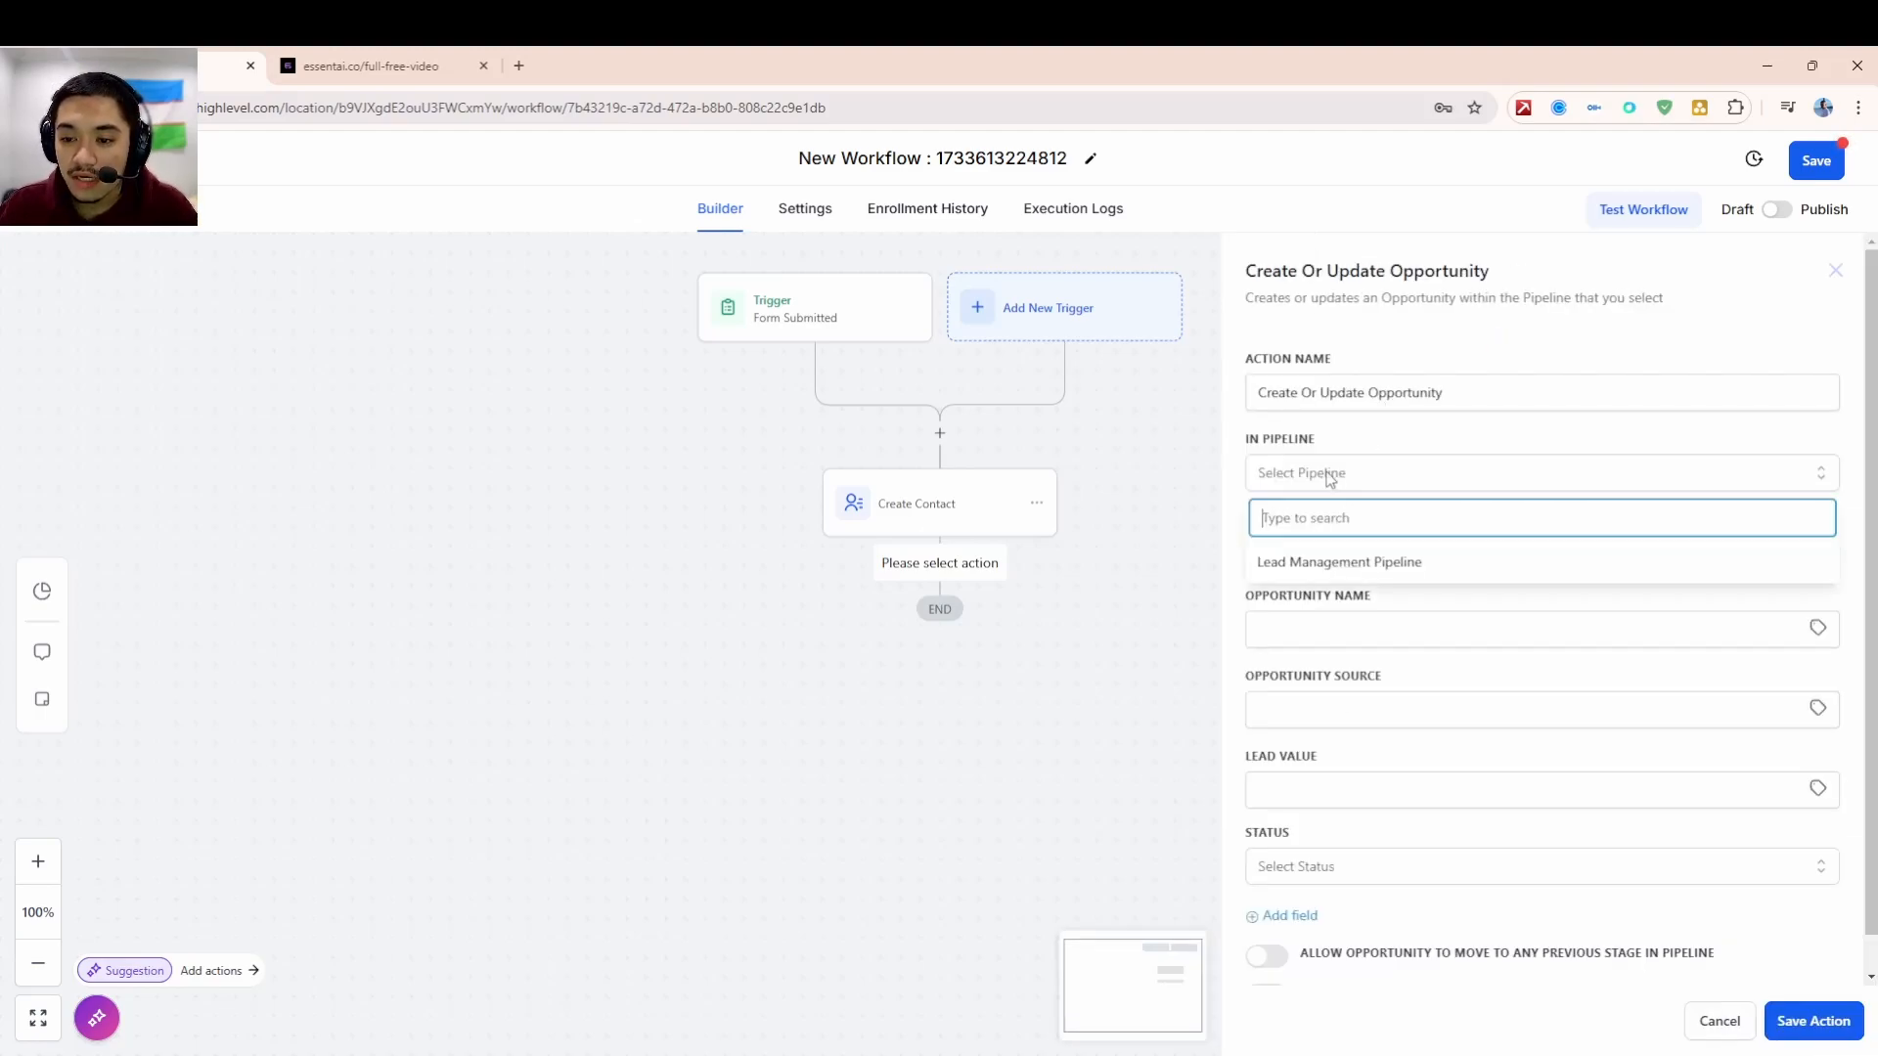
{"action": "left_click", "coordinate": [1358, 563]}
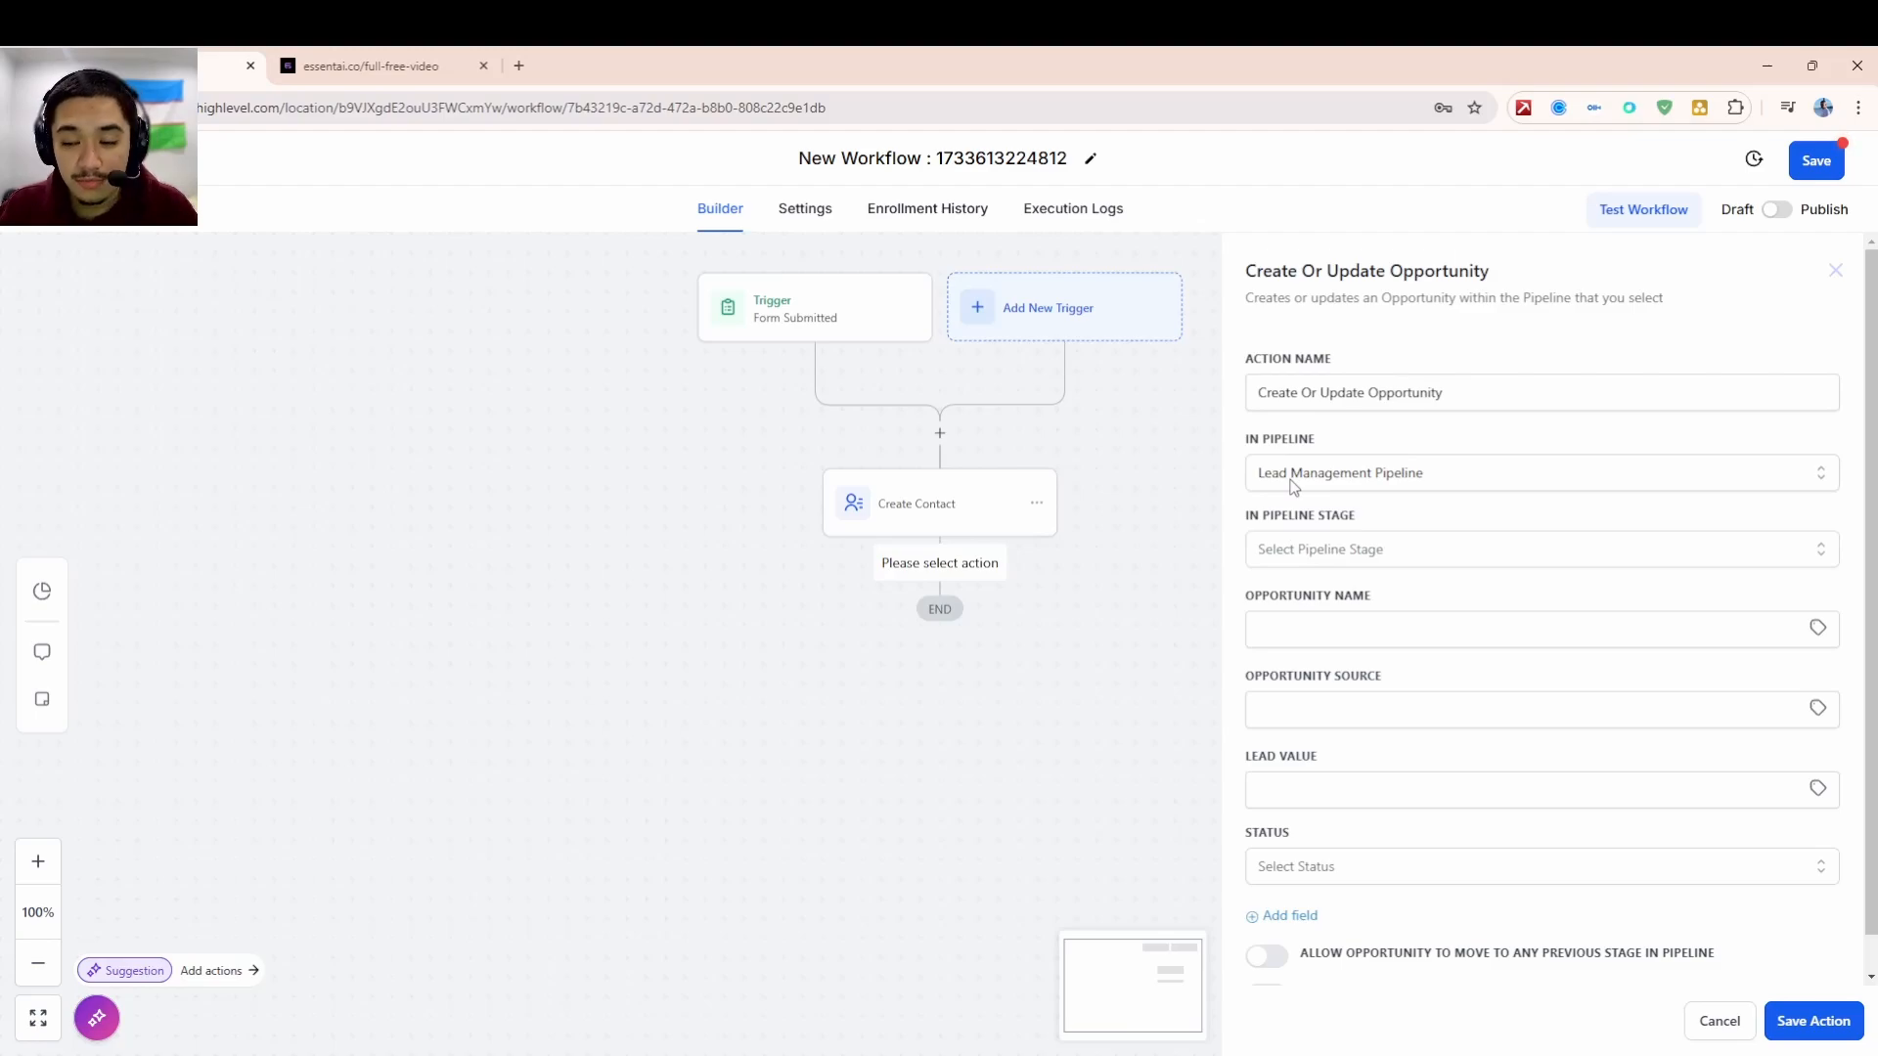
{"action": "left_click", "coordinate": [1278, 564]}
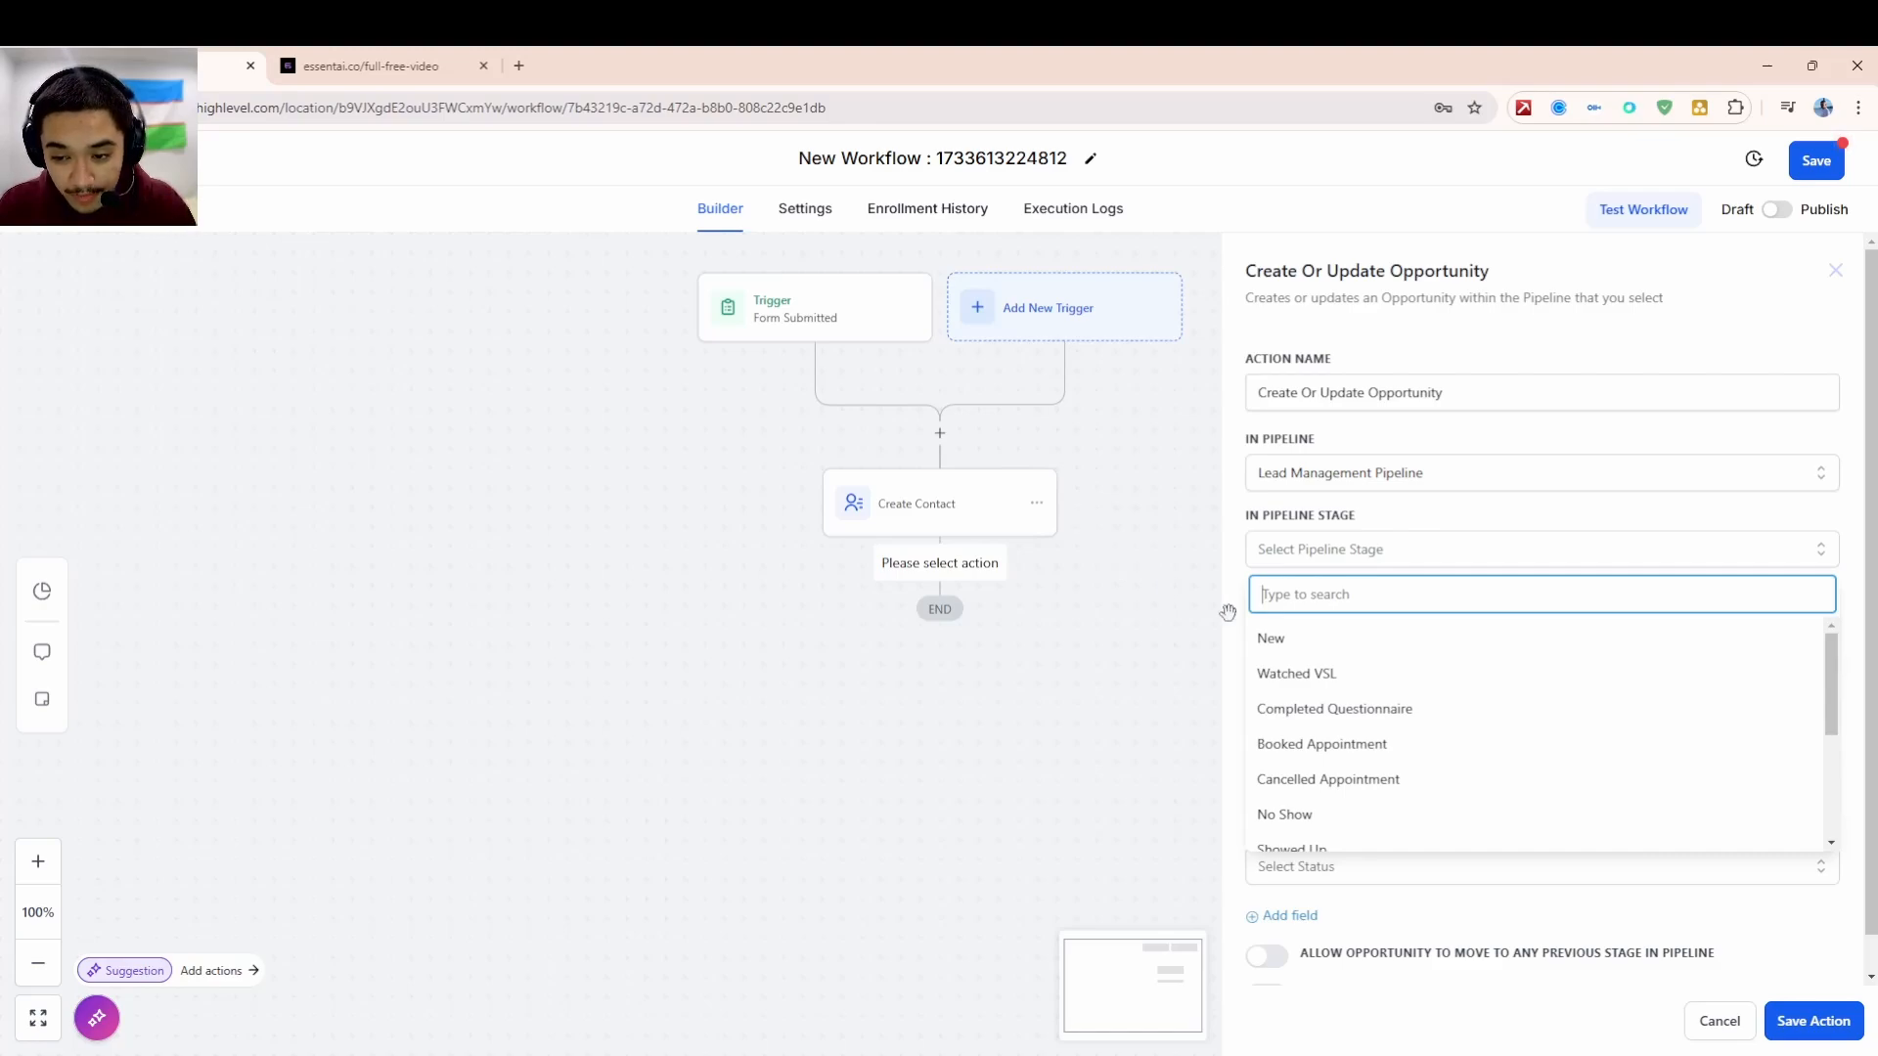
{"action": "left_click", "coordinate": [1295, 636]}
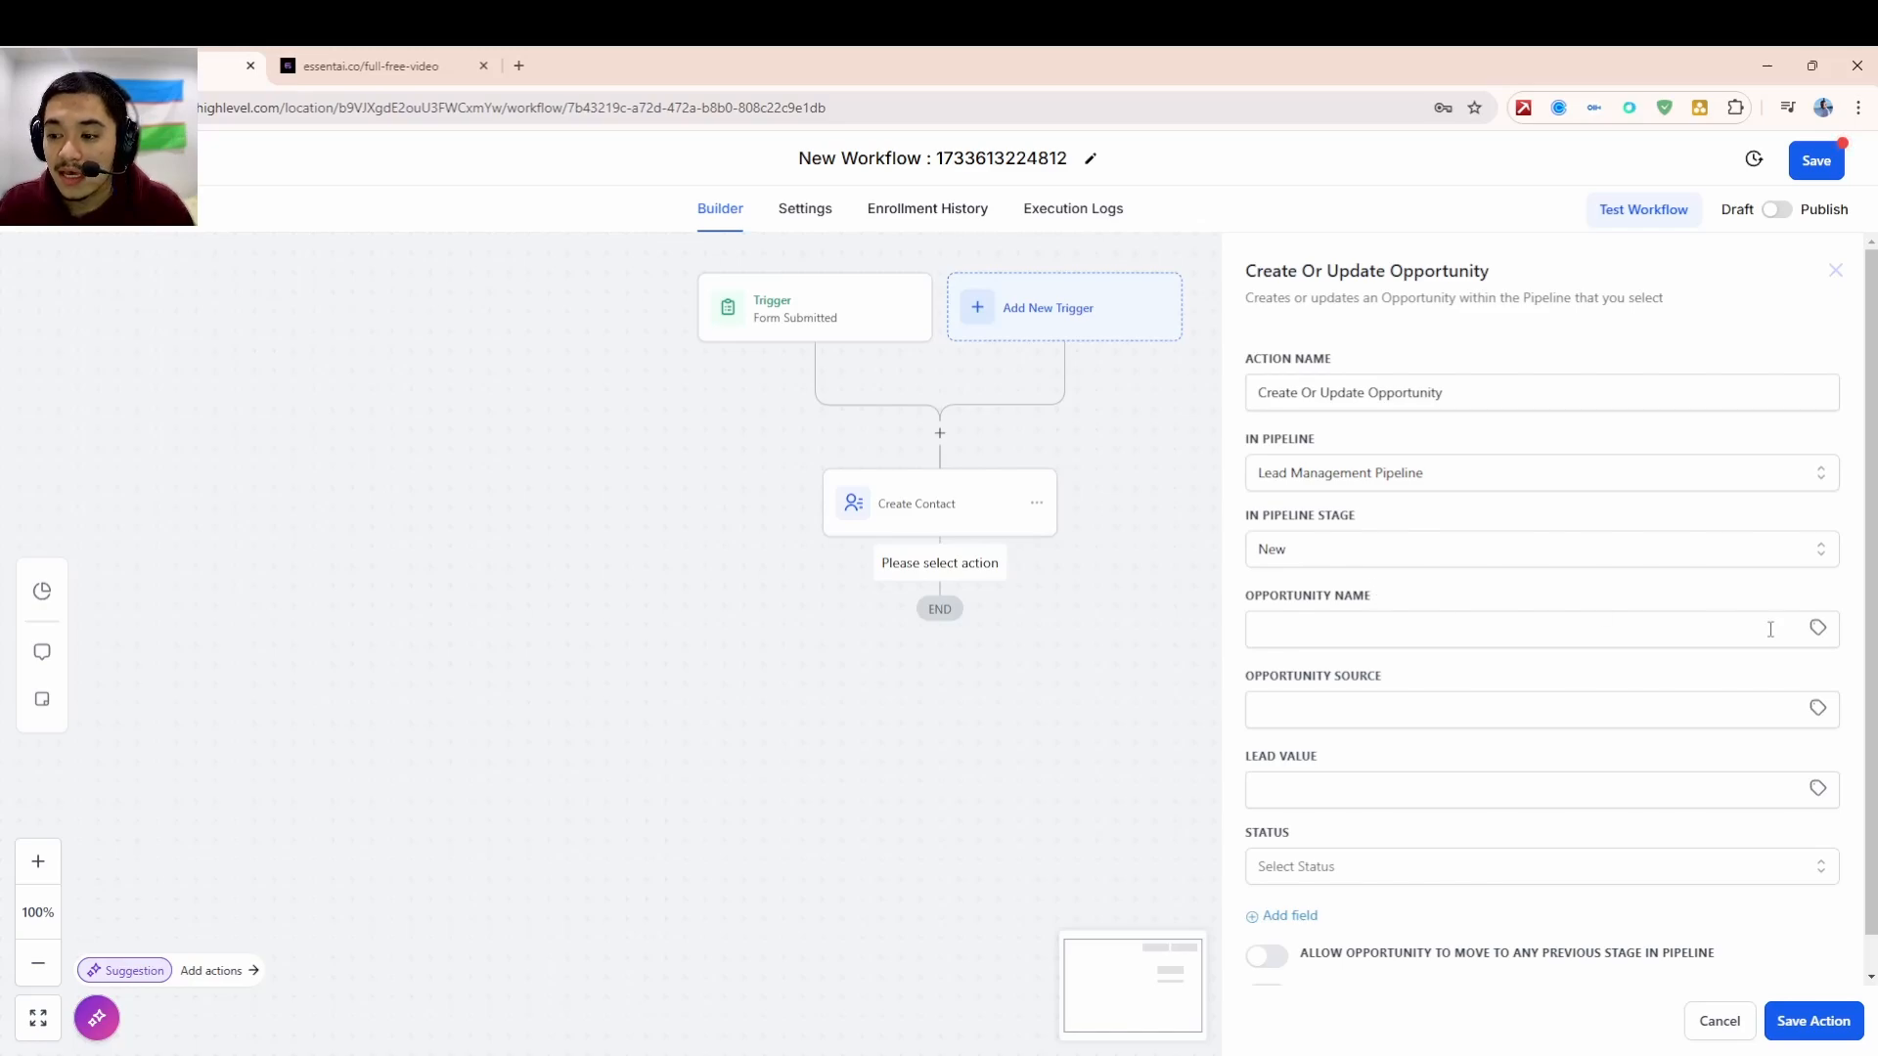
{"action": "left_click", "coordinate": [1824, 634]}
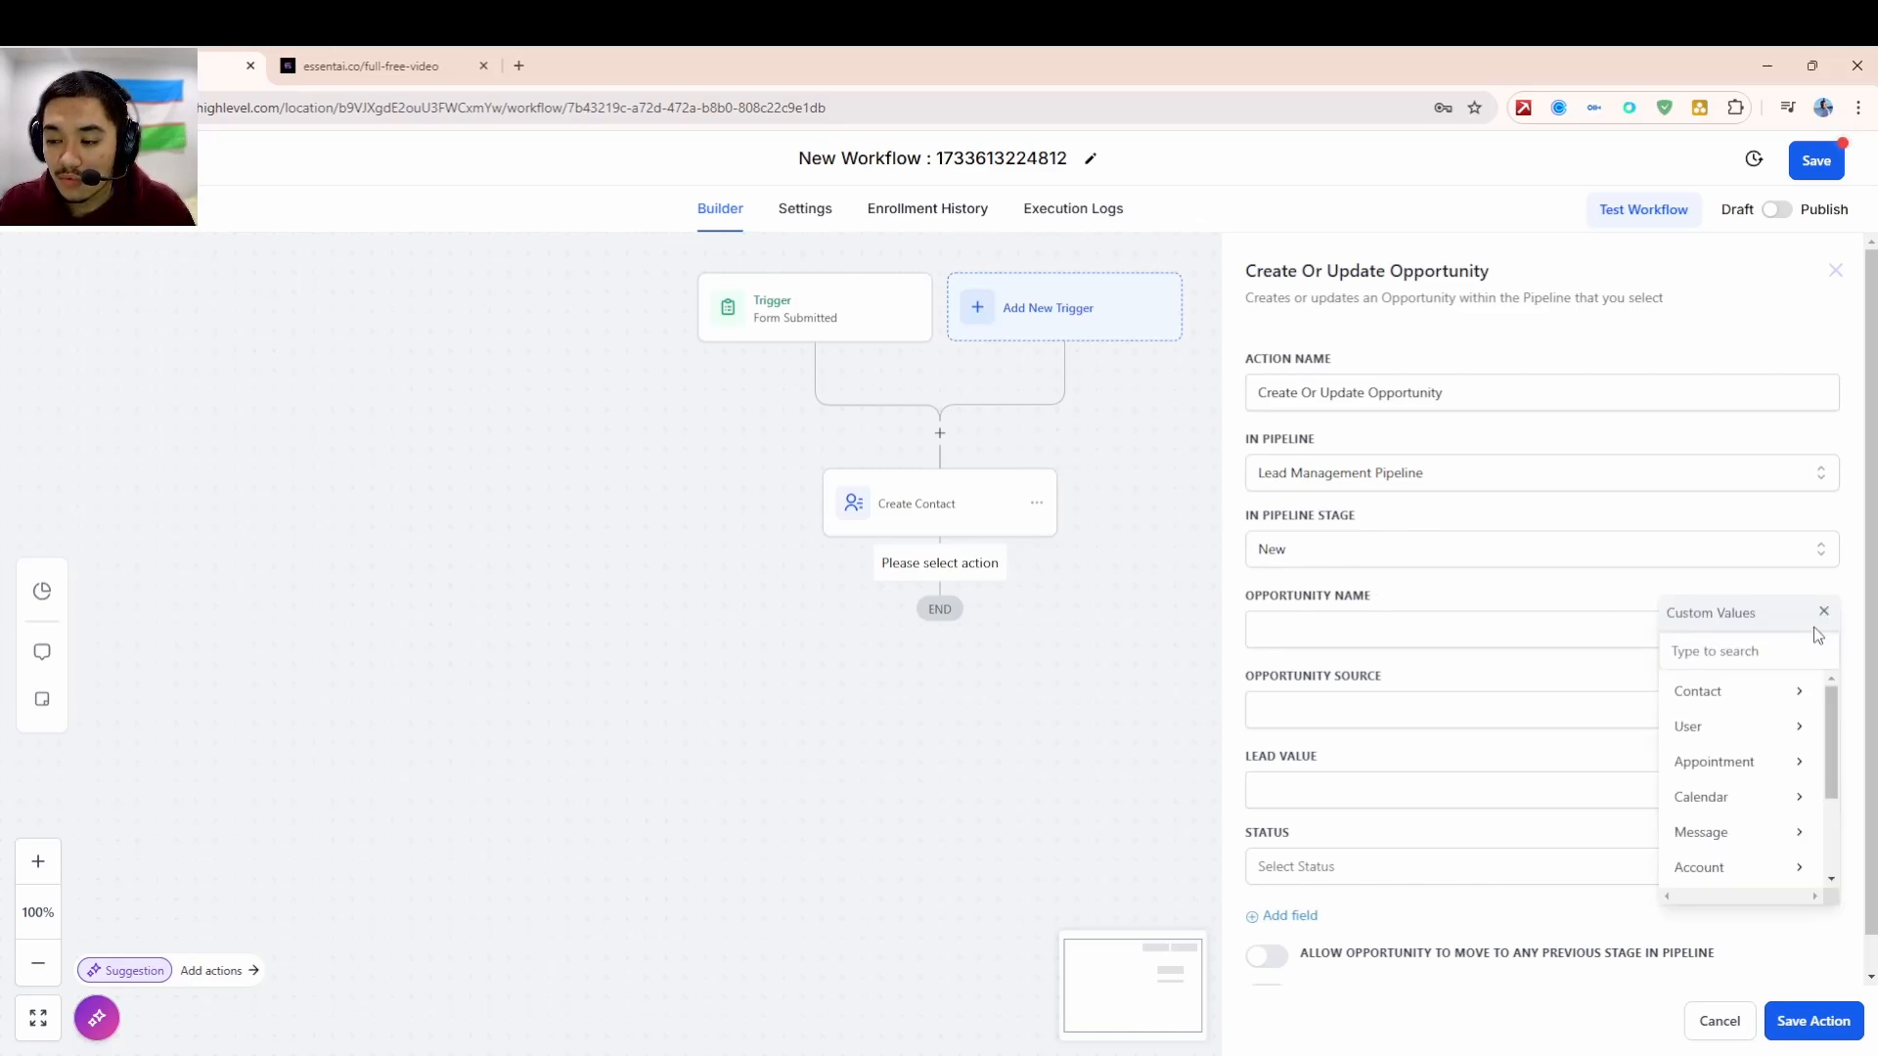
{"action": "left_click", "coordinate": [1757, 696]}
{"action": "left_click", "coordinate": [1760, 695]}
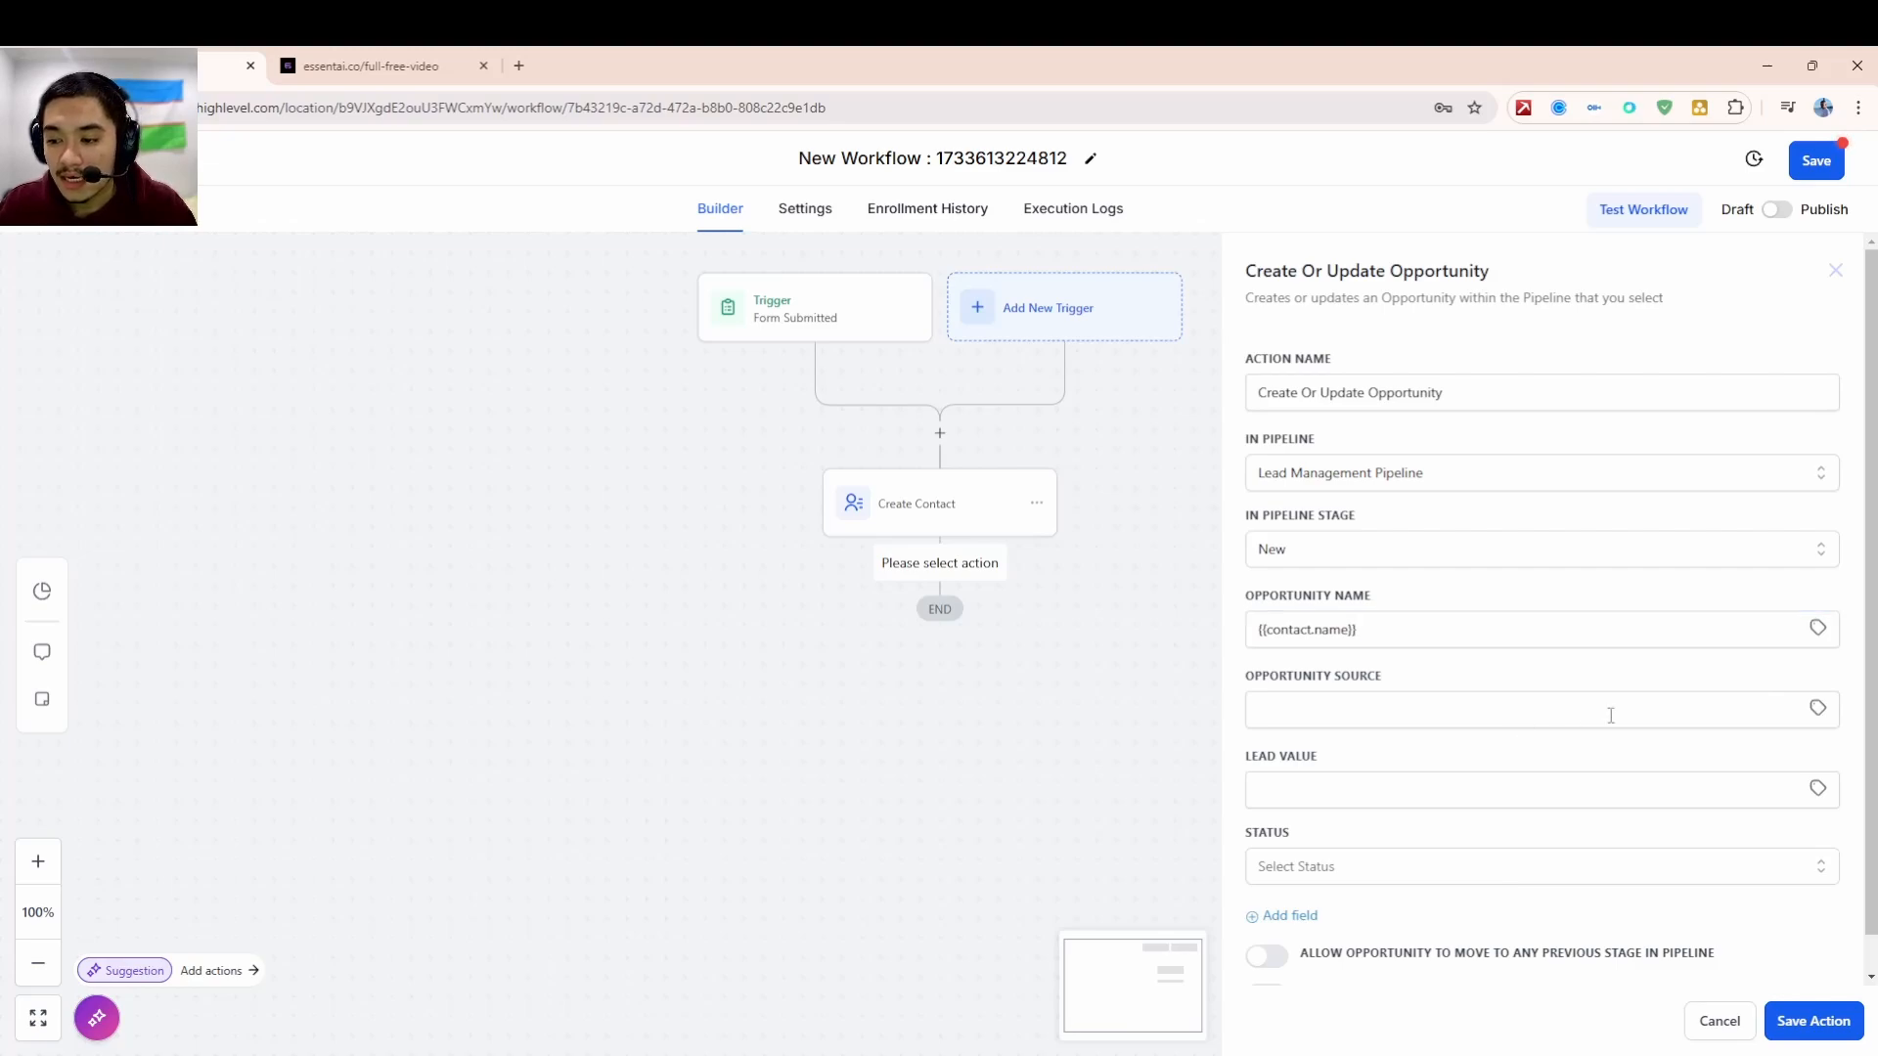
- Leave Lead Value and status unset, save the opportunity step, and switch the workflow to Publish
{"action": "scroll", "coordinate": [1711, 851], "scroll_direction": "down", "scroll_amount": 1}
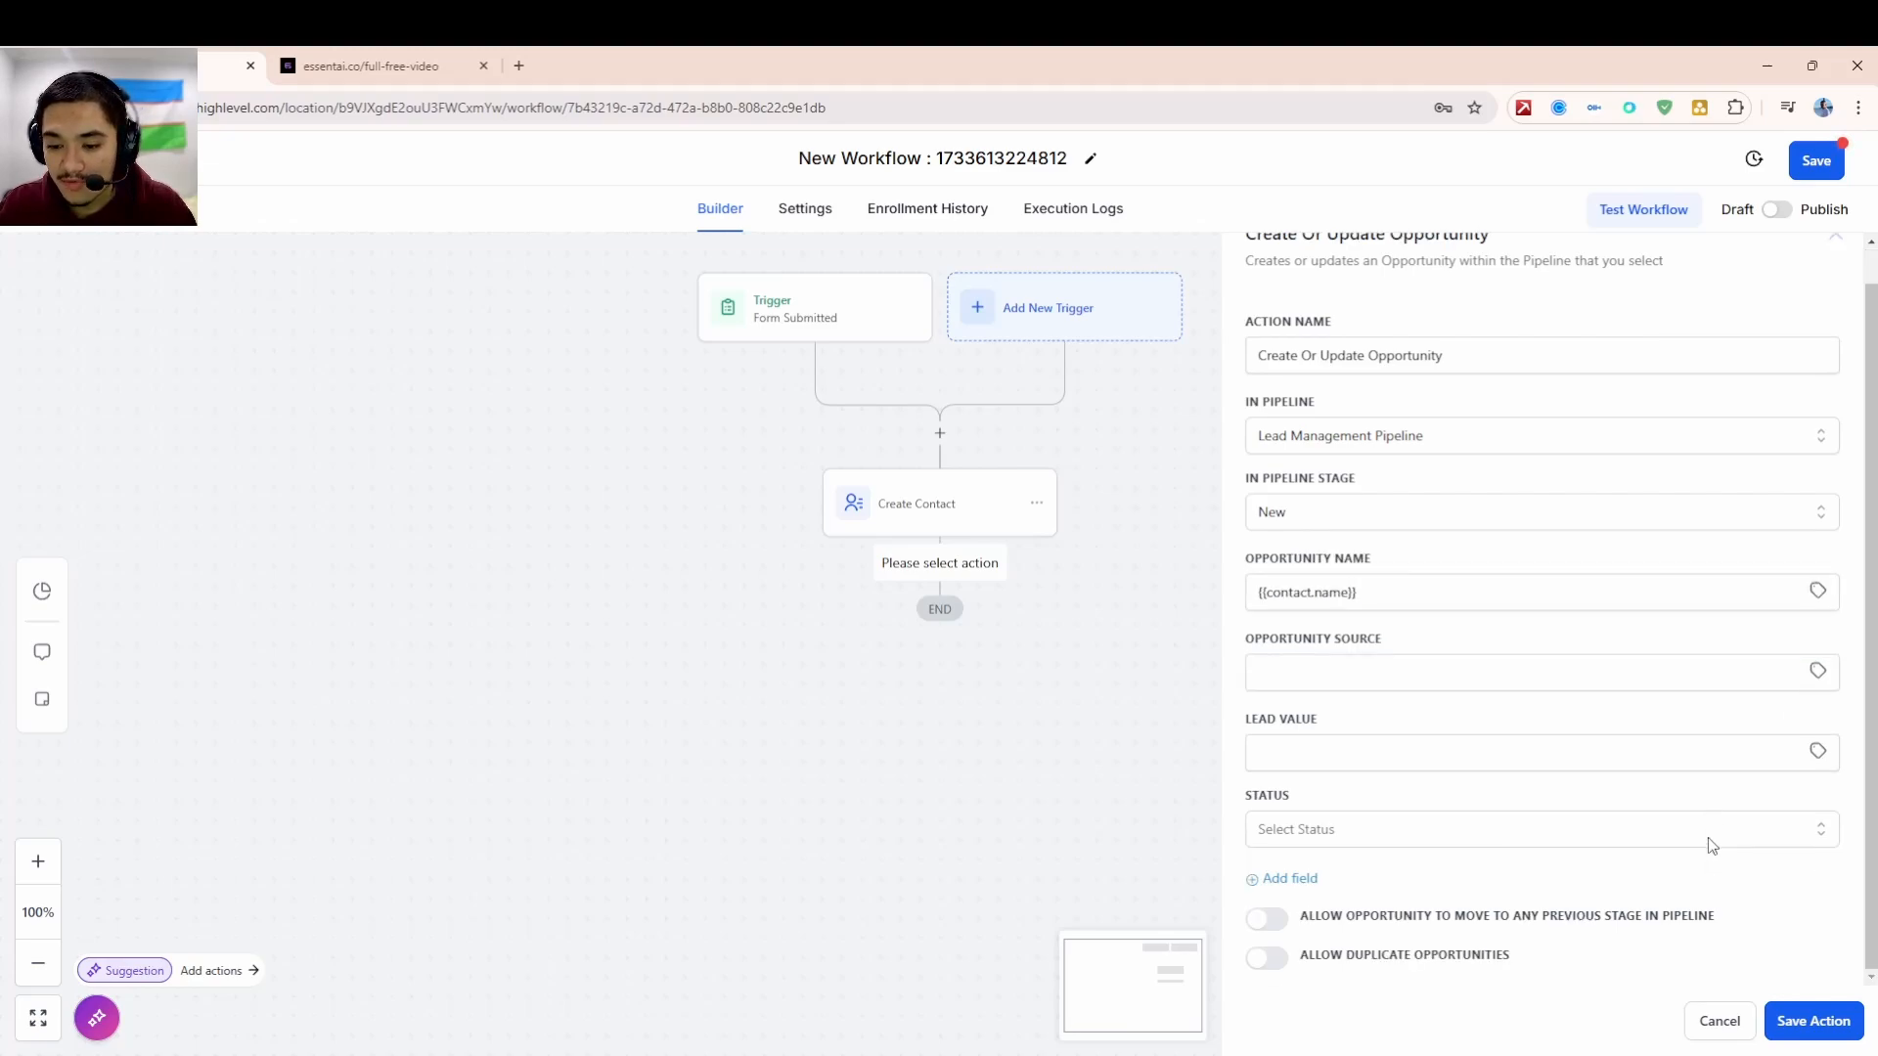
{"action": "left_click", "coordinate": [1819, 755]}
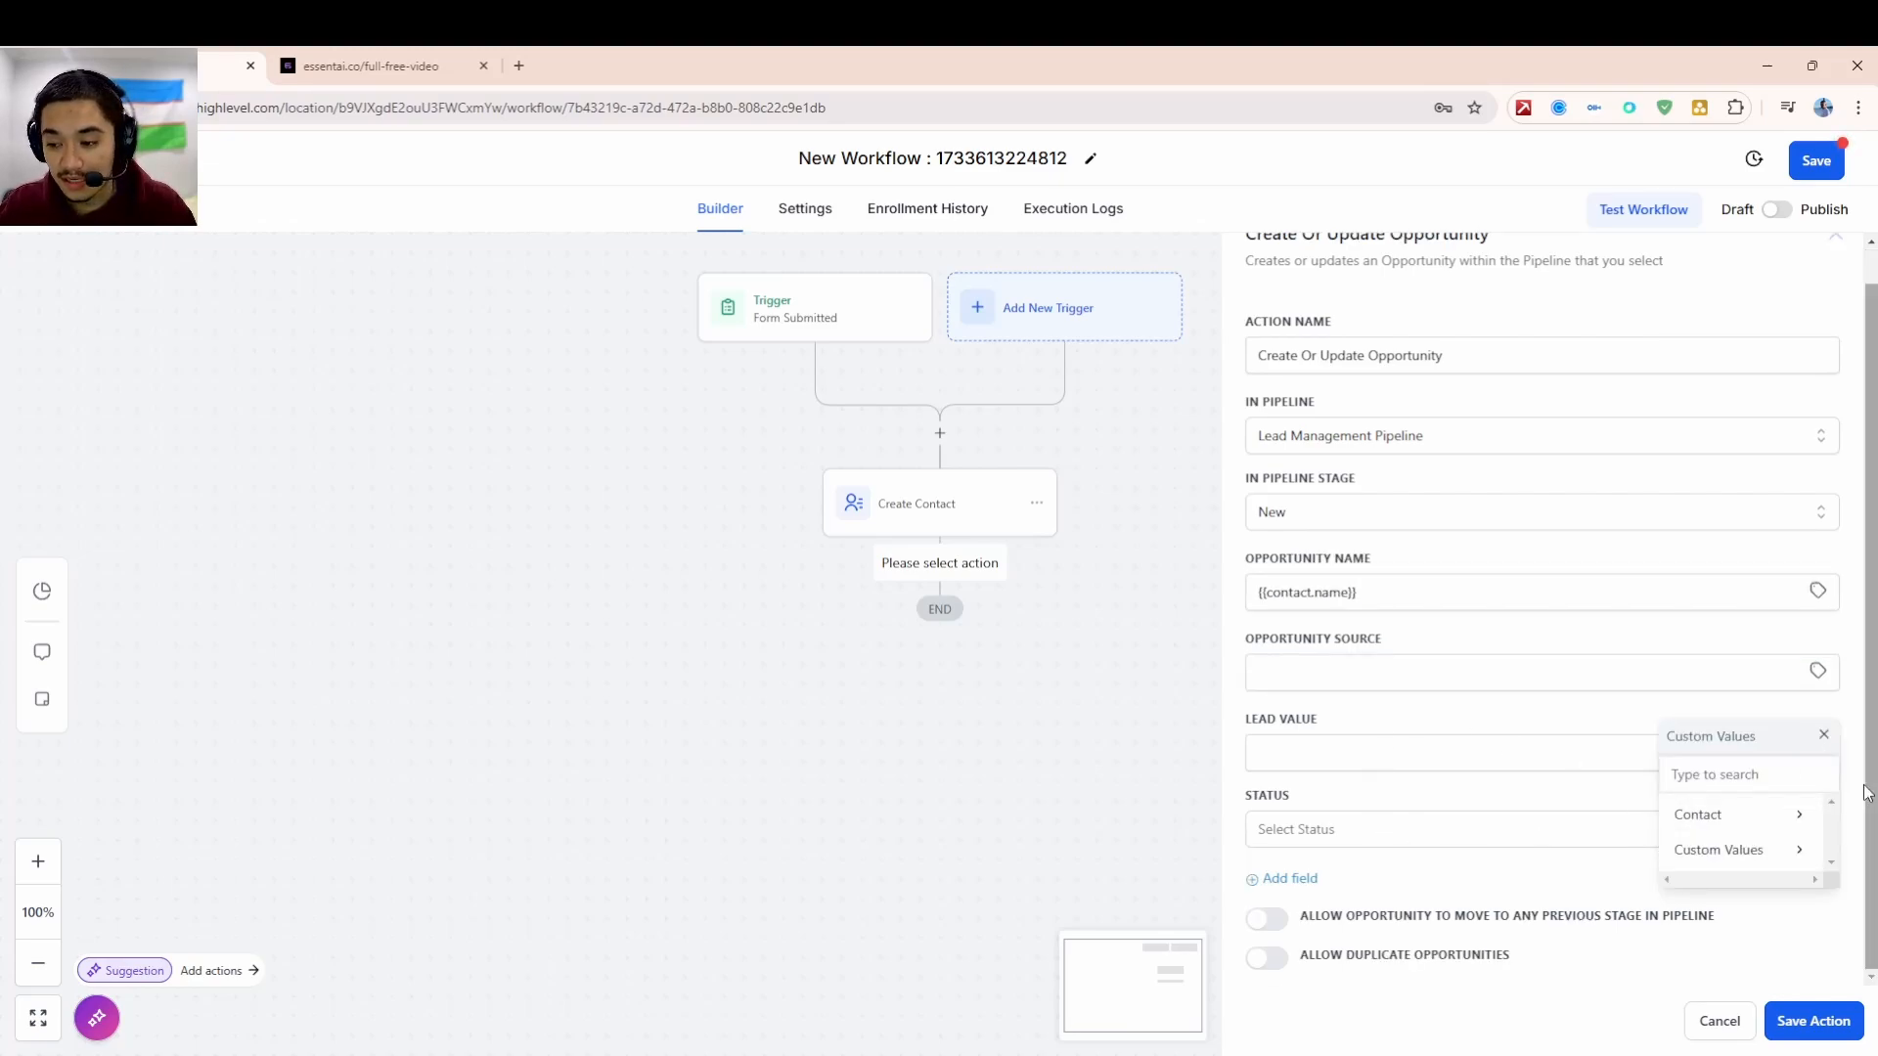
{"action": "left_click", "coordinate": [1822, 735]}
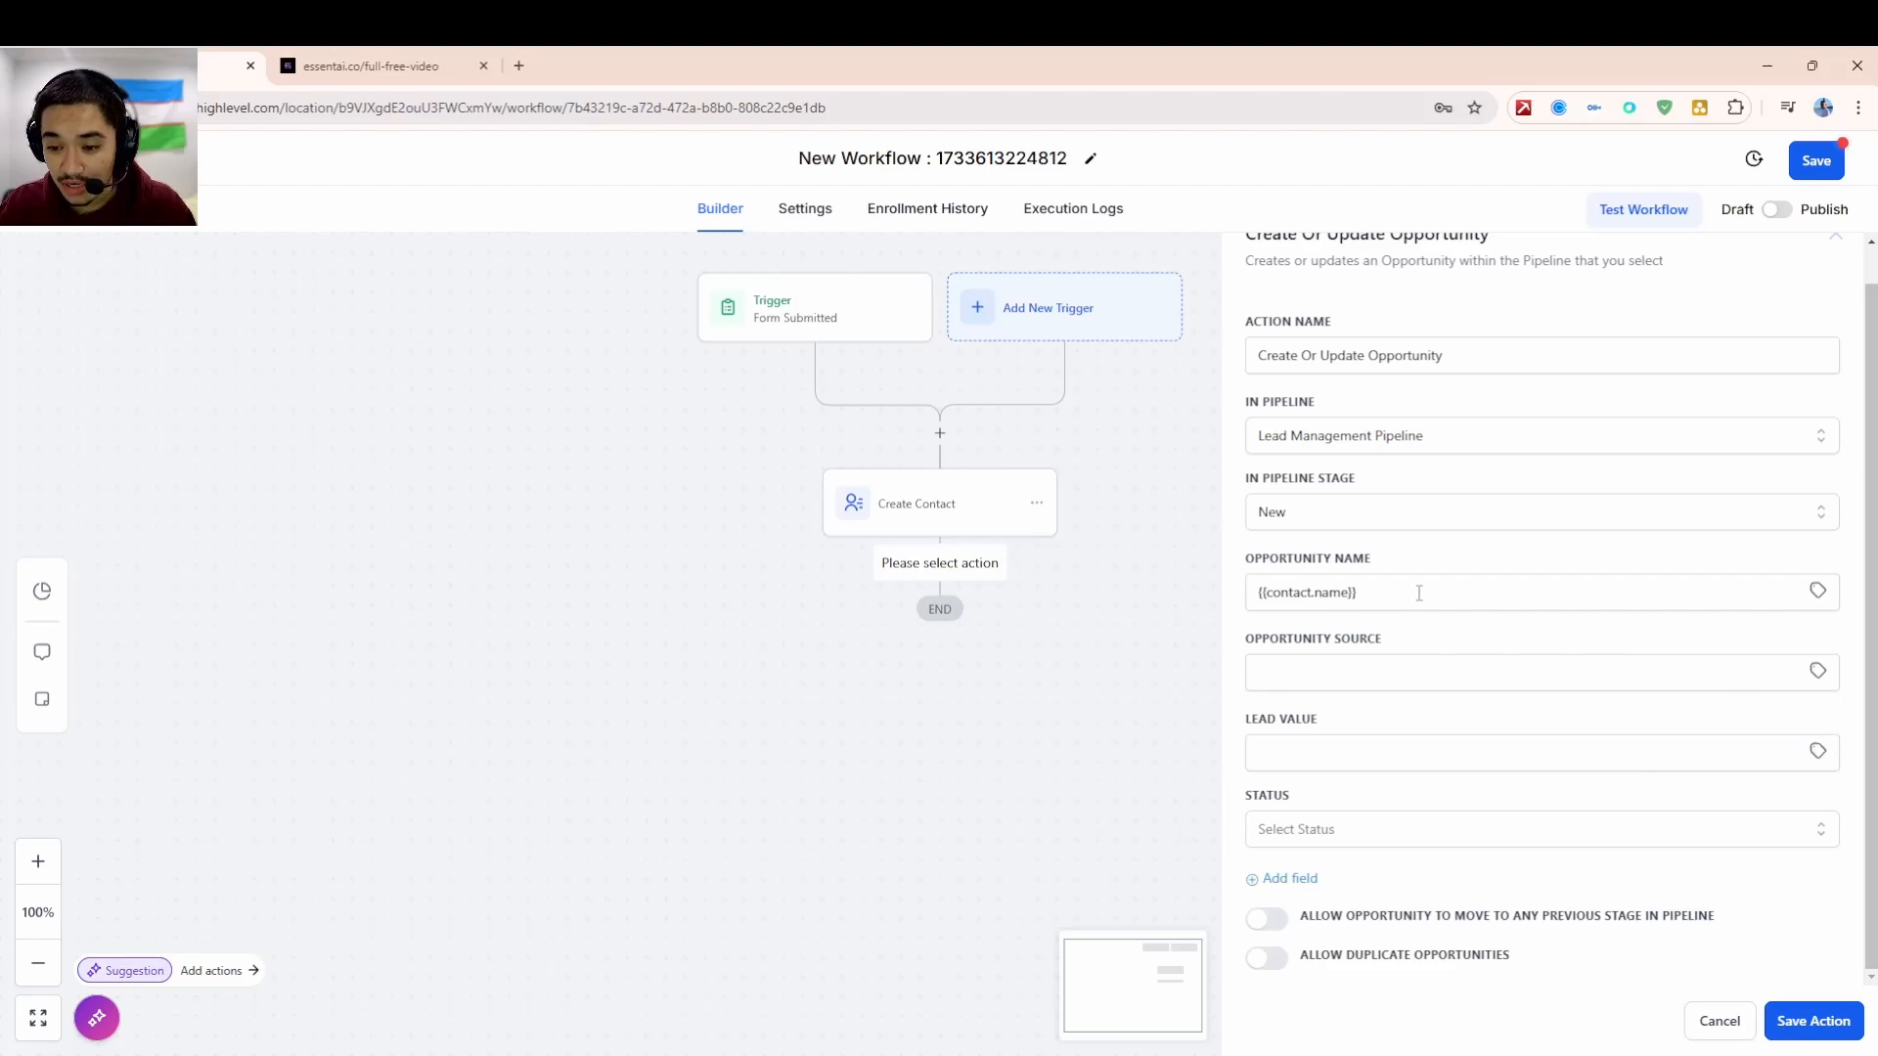
{"action": "left_click", "coordinate": [1351, 831]}
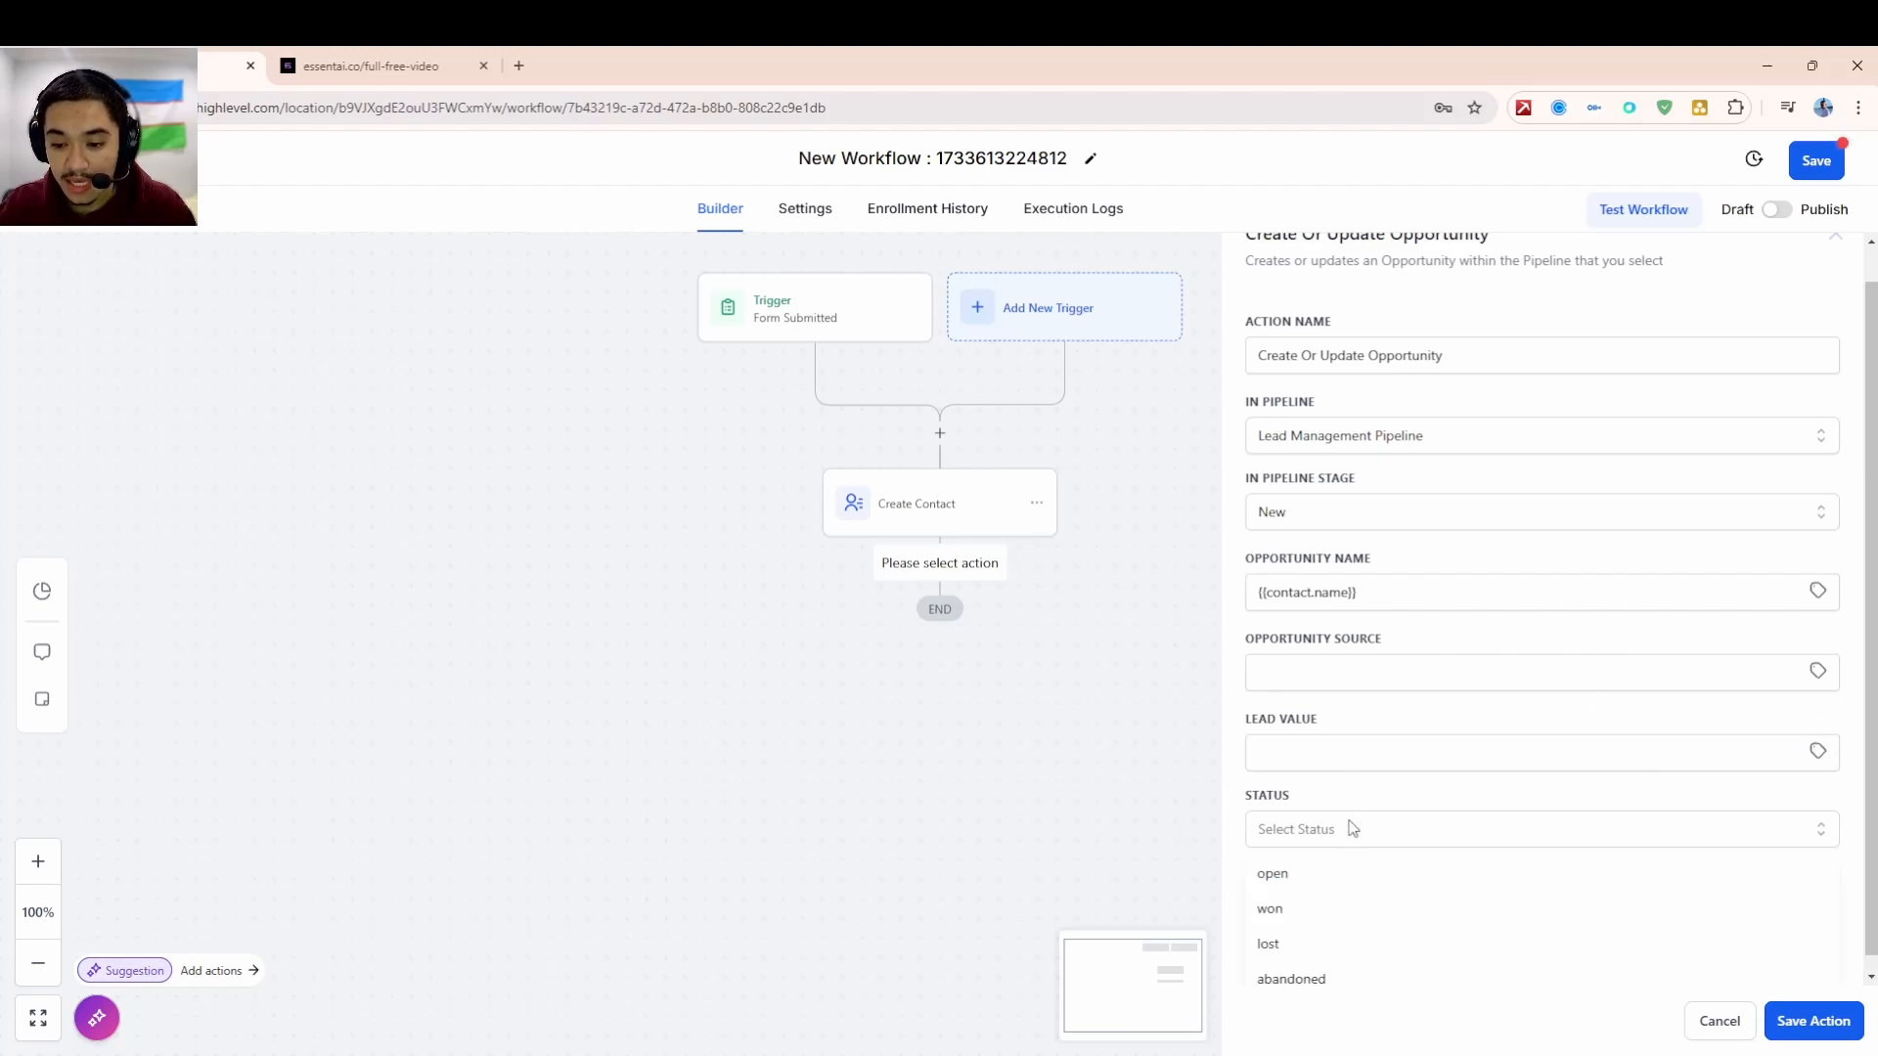
{"action": "left_click", "coordinate": [1352, 831]}
{"action": "left_click", "coordinate": [1352, 831]}
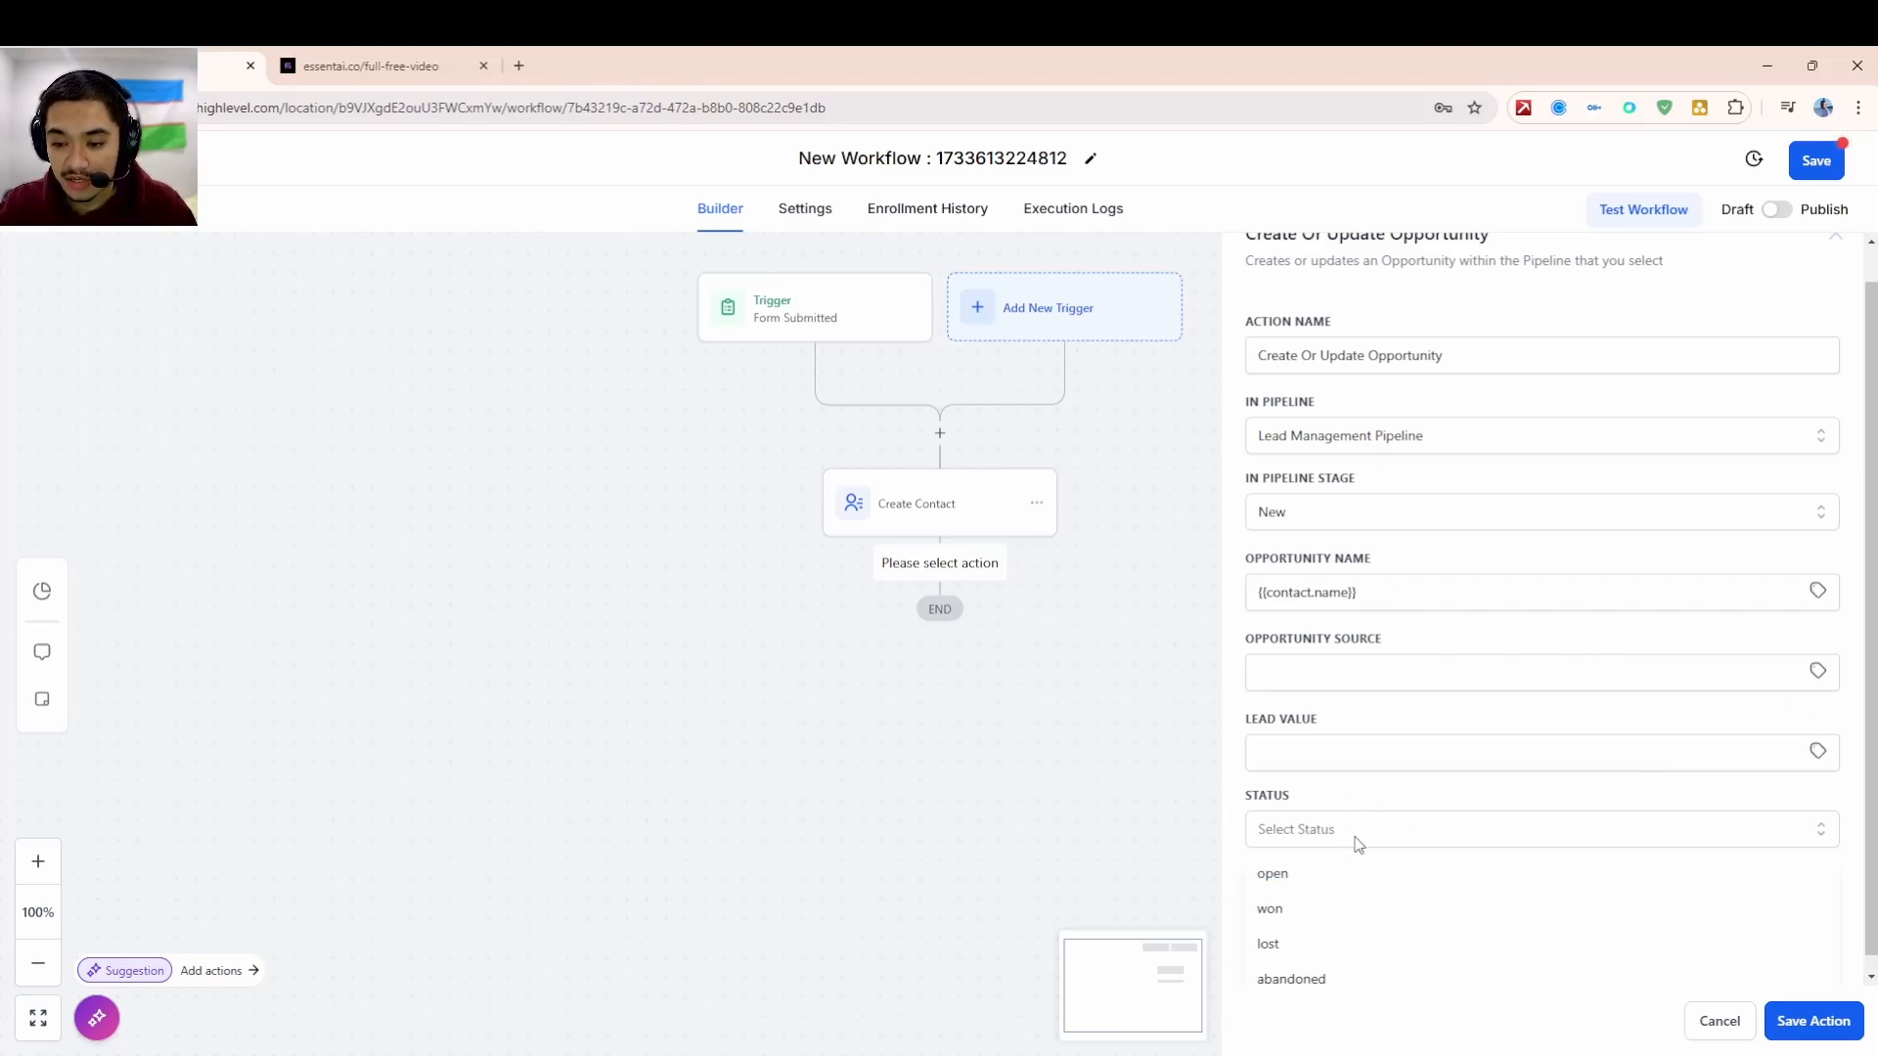
{"action": "left_click", "coordinate": [1353, 831]}
{"action": "scroll", "coordinate": [1365, 448], "scroll_direction": "up", "scroll_amount": 1}
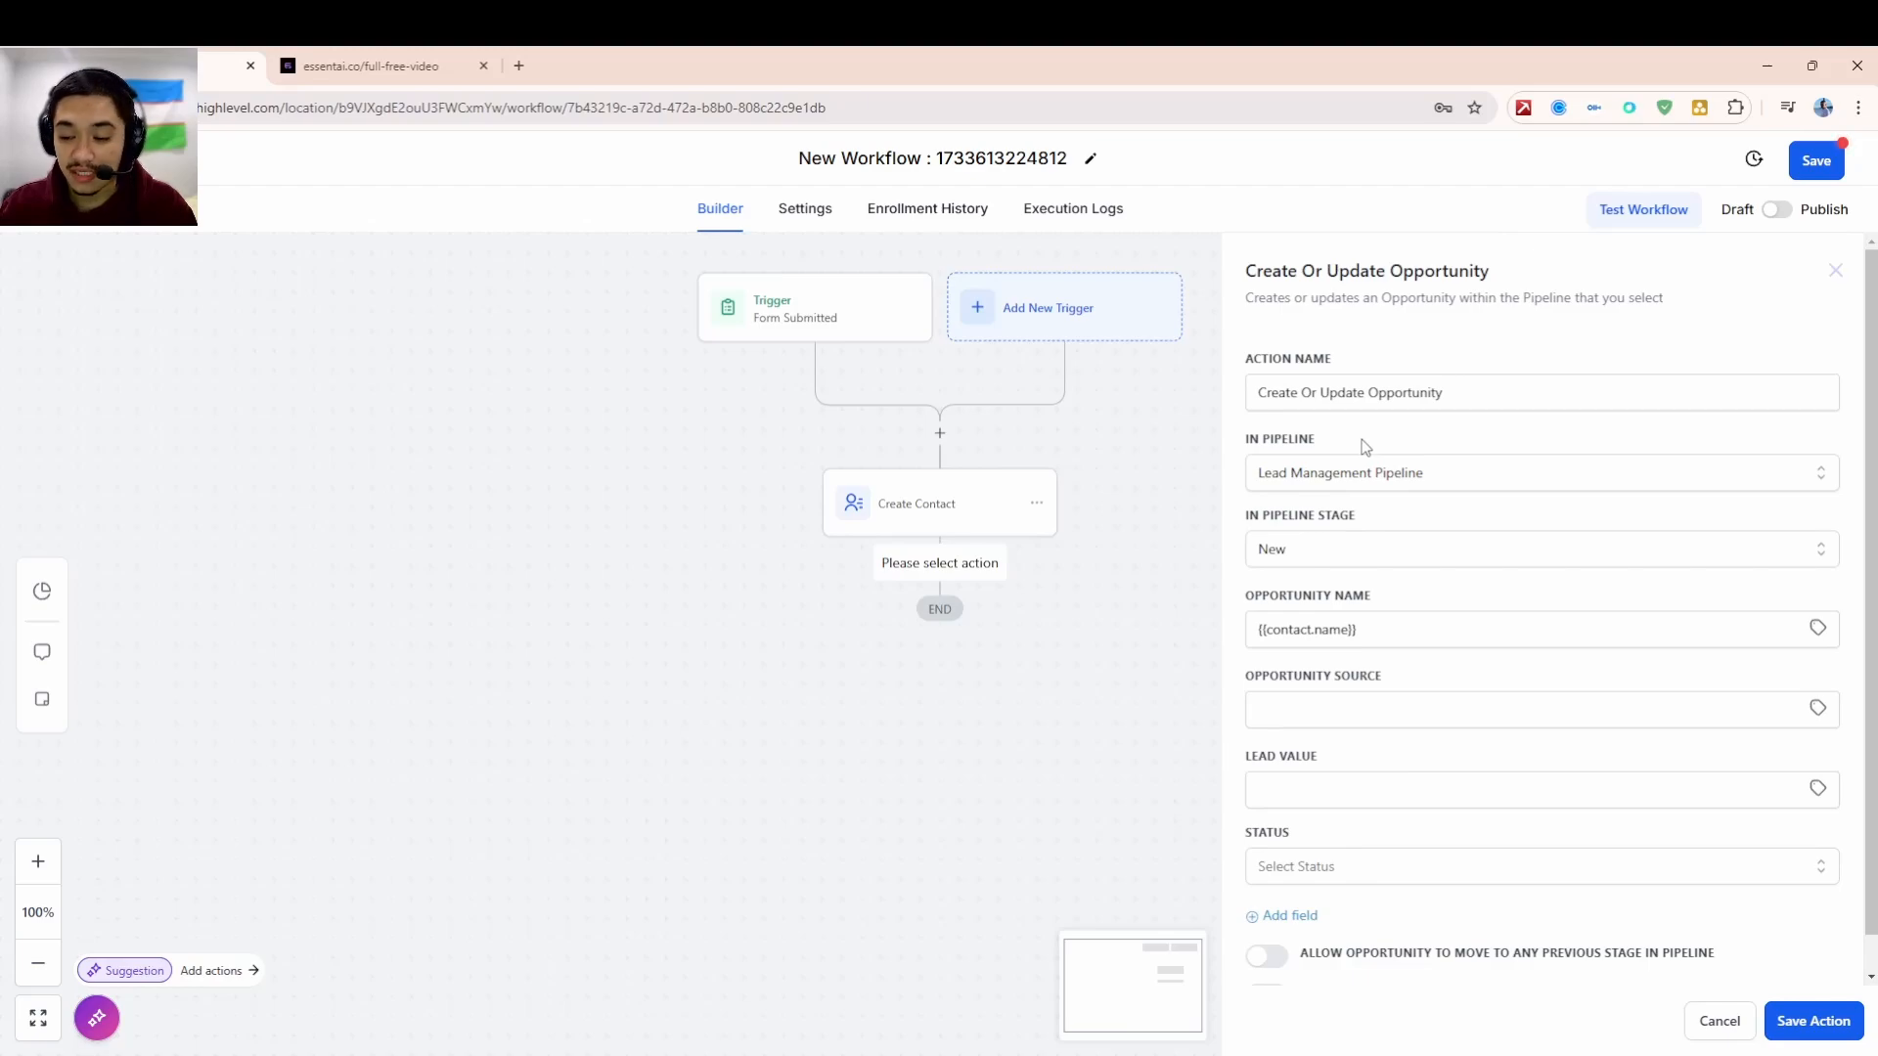
{"action": "scroll", "coordinate": [1374, 454], "scroll_direction": "down", "scroll_amount": 1}
{"action": "left_click", "coordinate": [1794, 1019]}
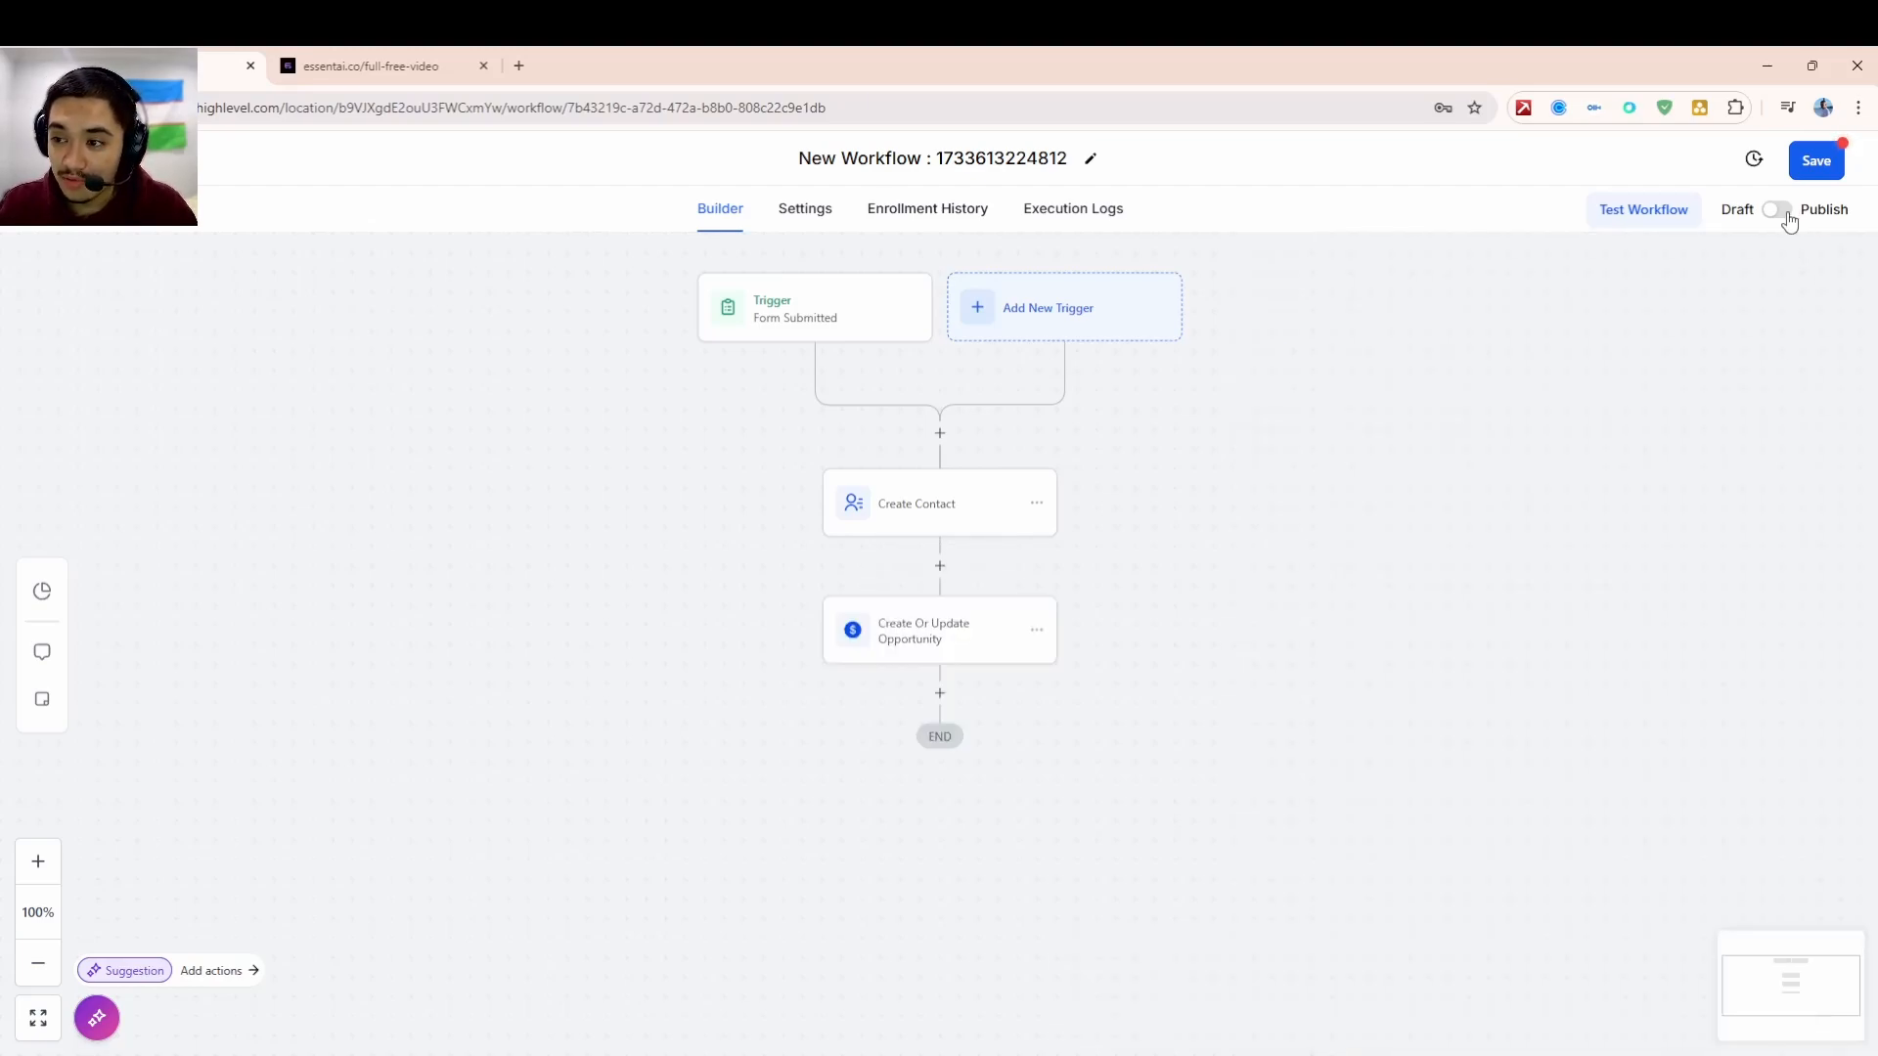
{"action": "left_click", "coordinate": [1777, 211]}
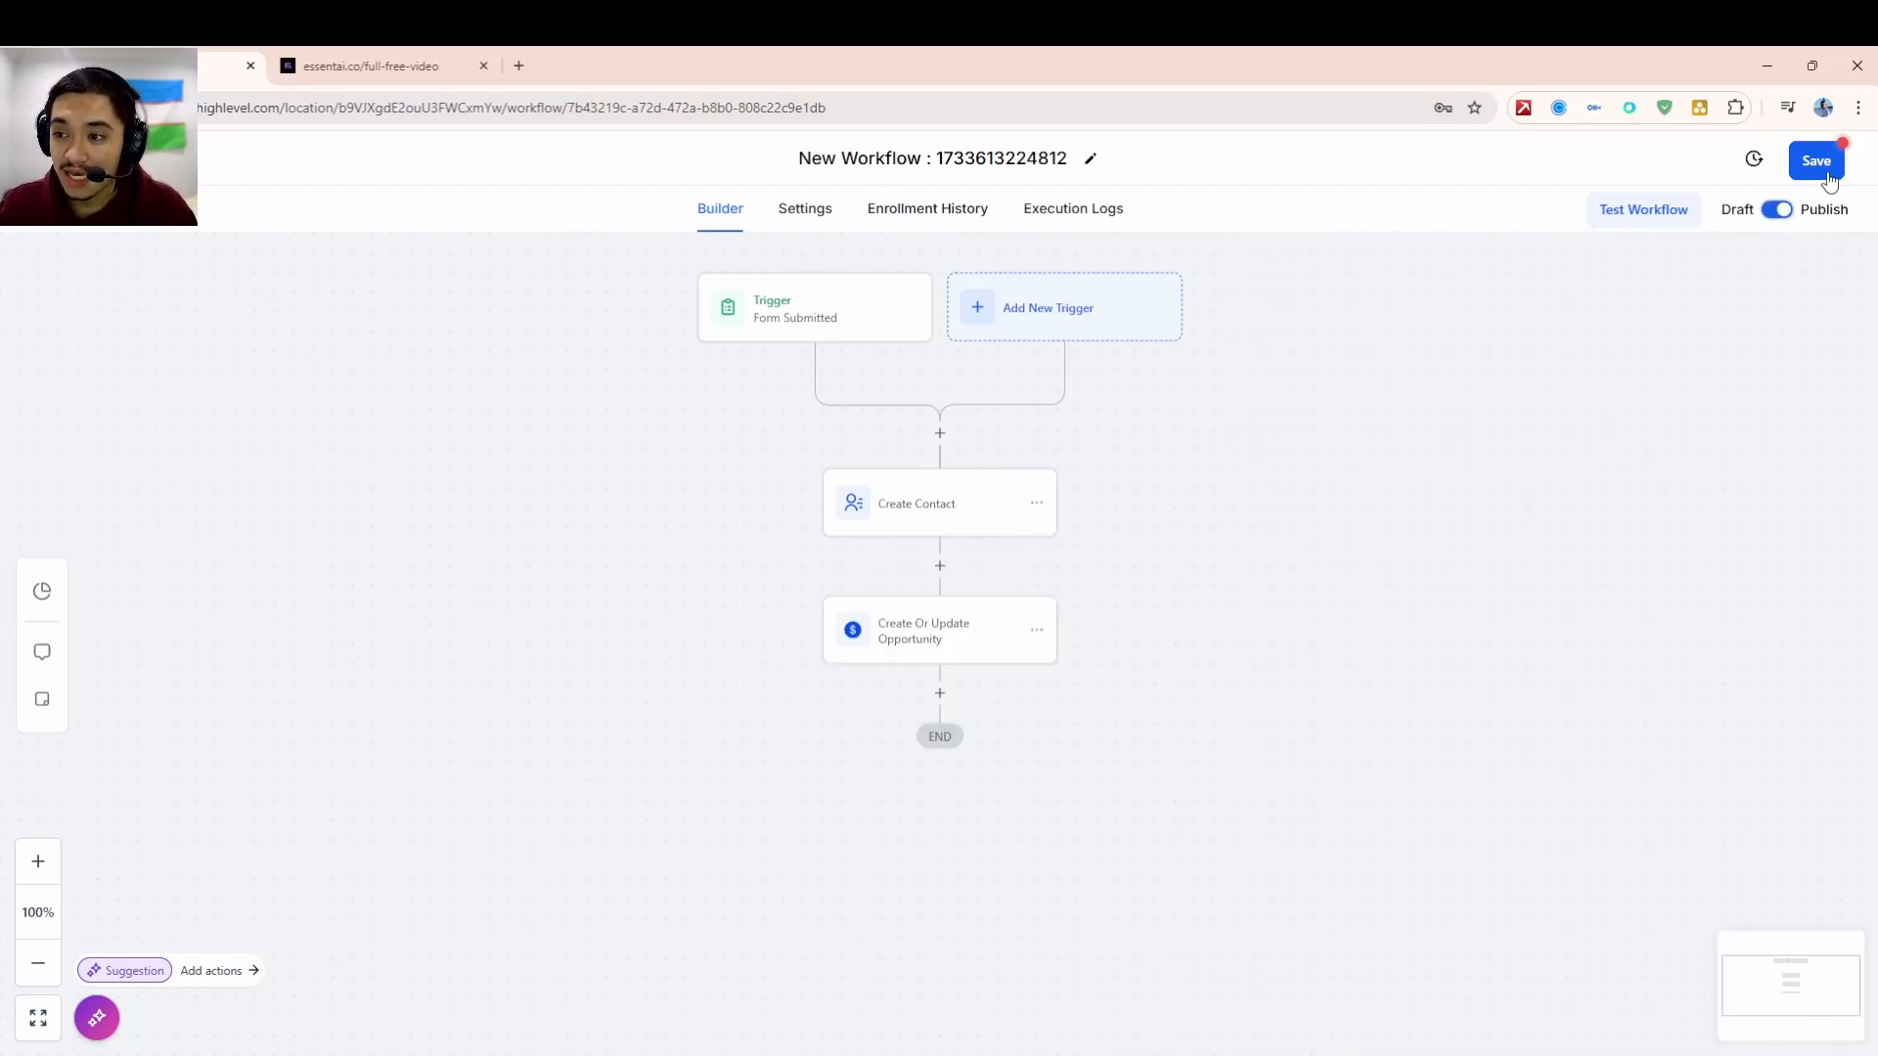
- Switch the workflow back to Draft, save it, and return to the Workflows list
{"action": "left_click", "coordinate": [1775, 210]}
{"action": "left_click", "coordinate": [1838, 163]}
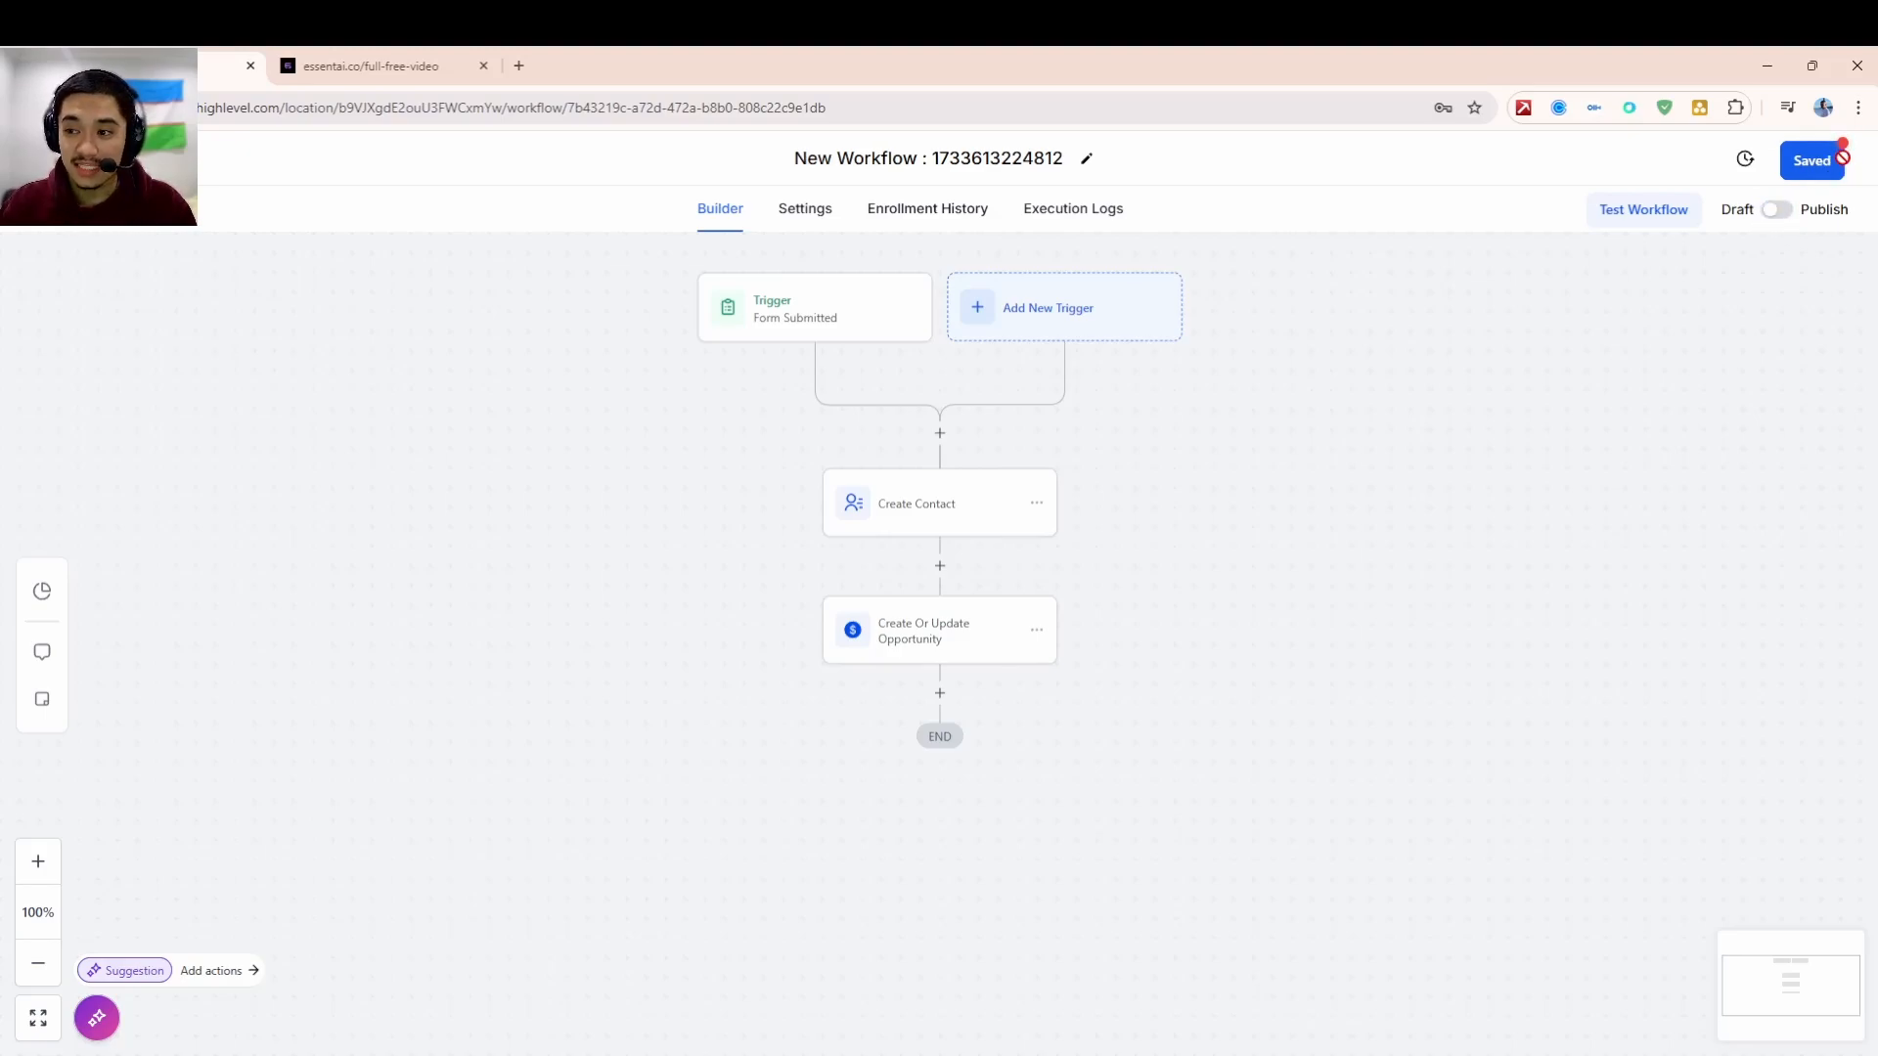
{"action": "left_click", "coordinate": [79, 157]}
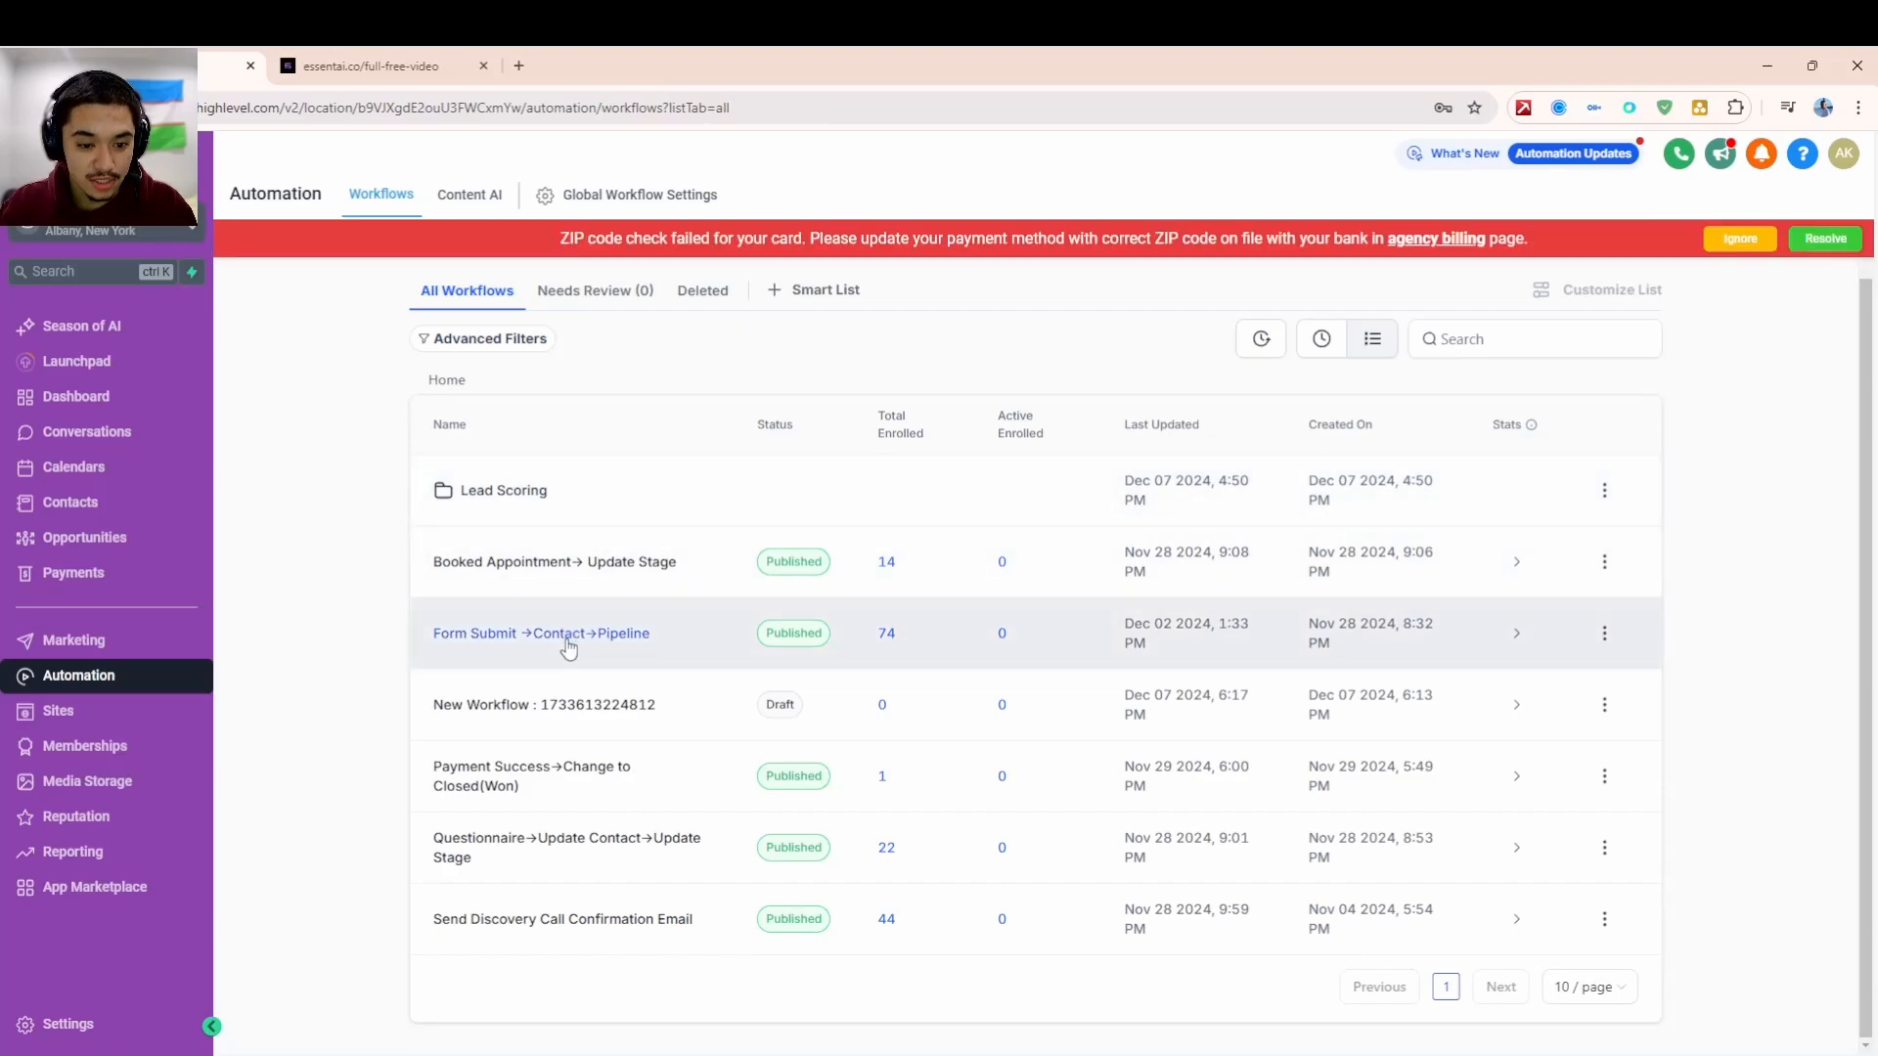
- Open the Form Submit → Contact → Pipeline workflow and inspect its opportunity and Create Contact steps
{"action": "left_click", "coordinate": [583, 636]}
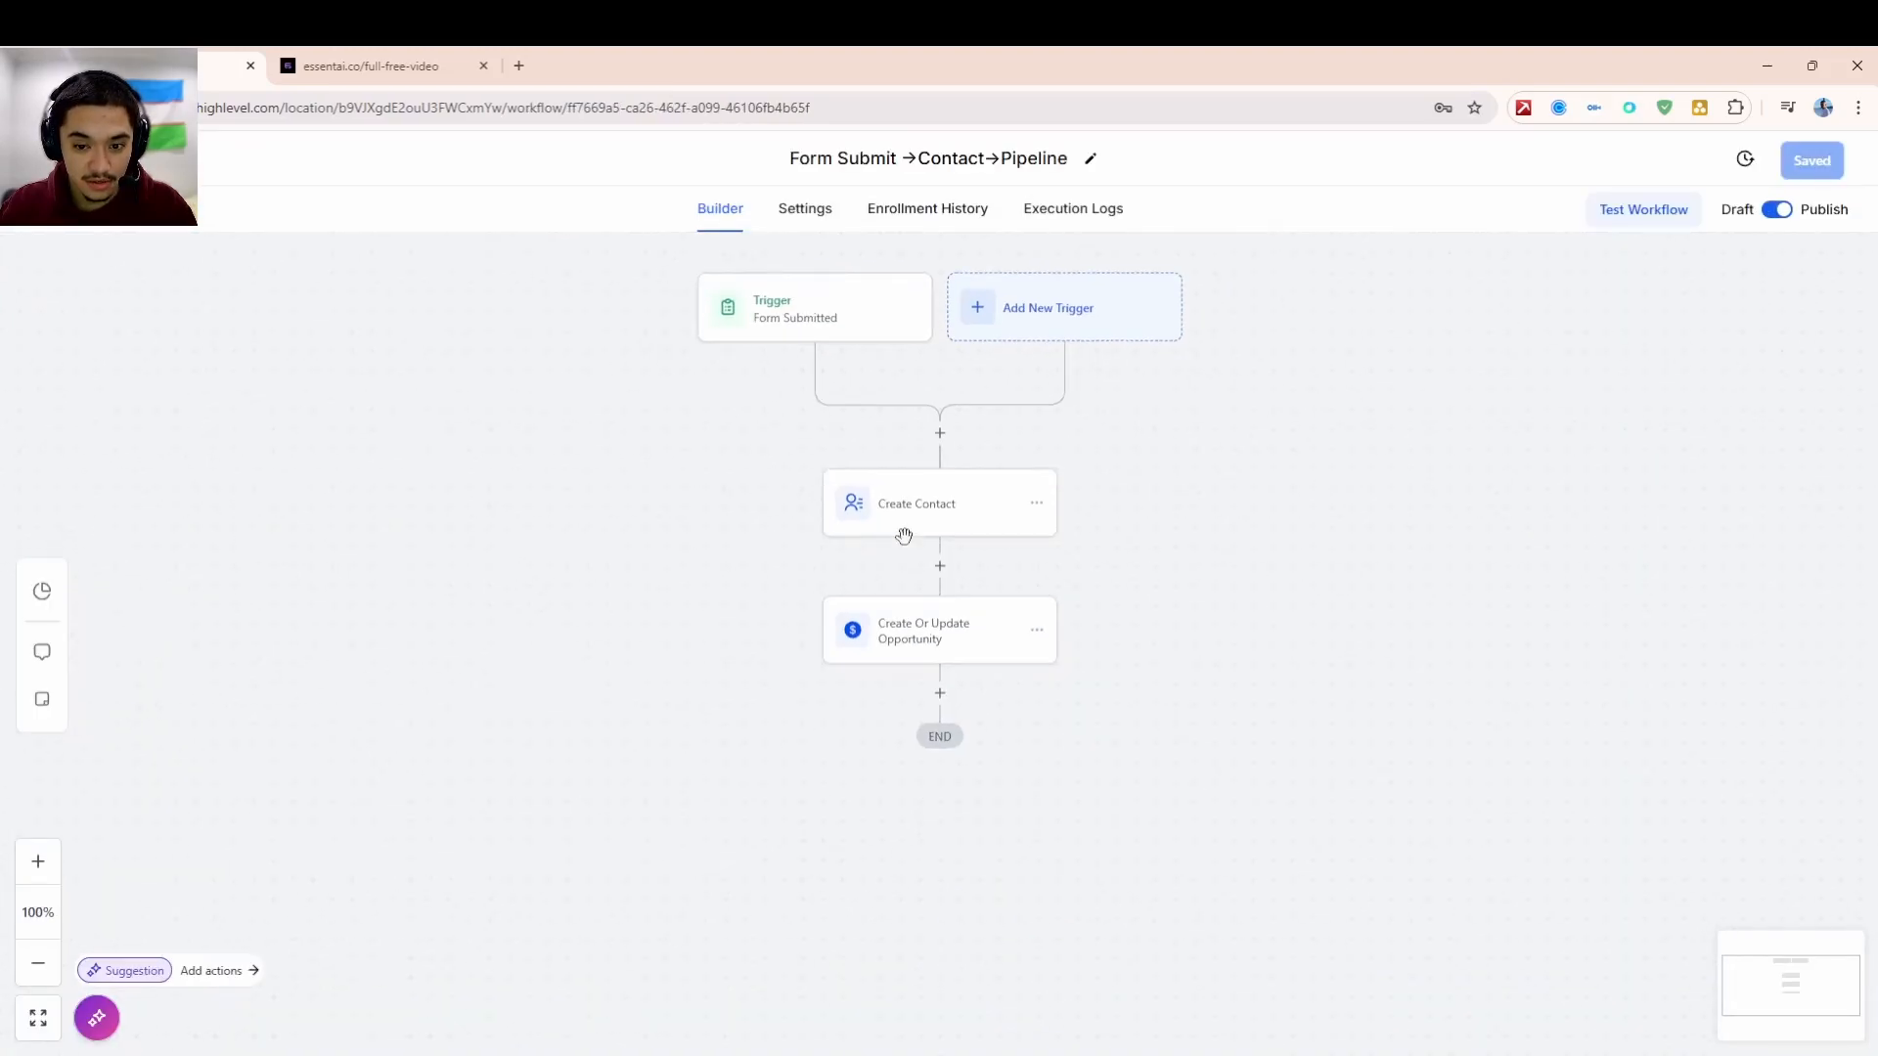
{"action": "left_click", "coordinate": [960, 644]}
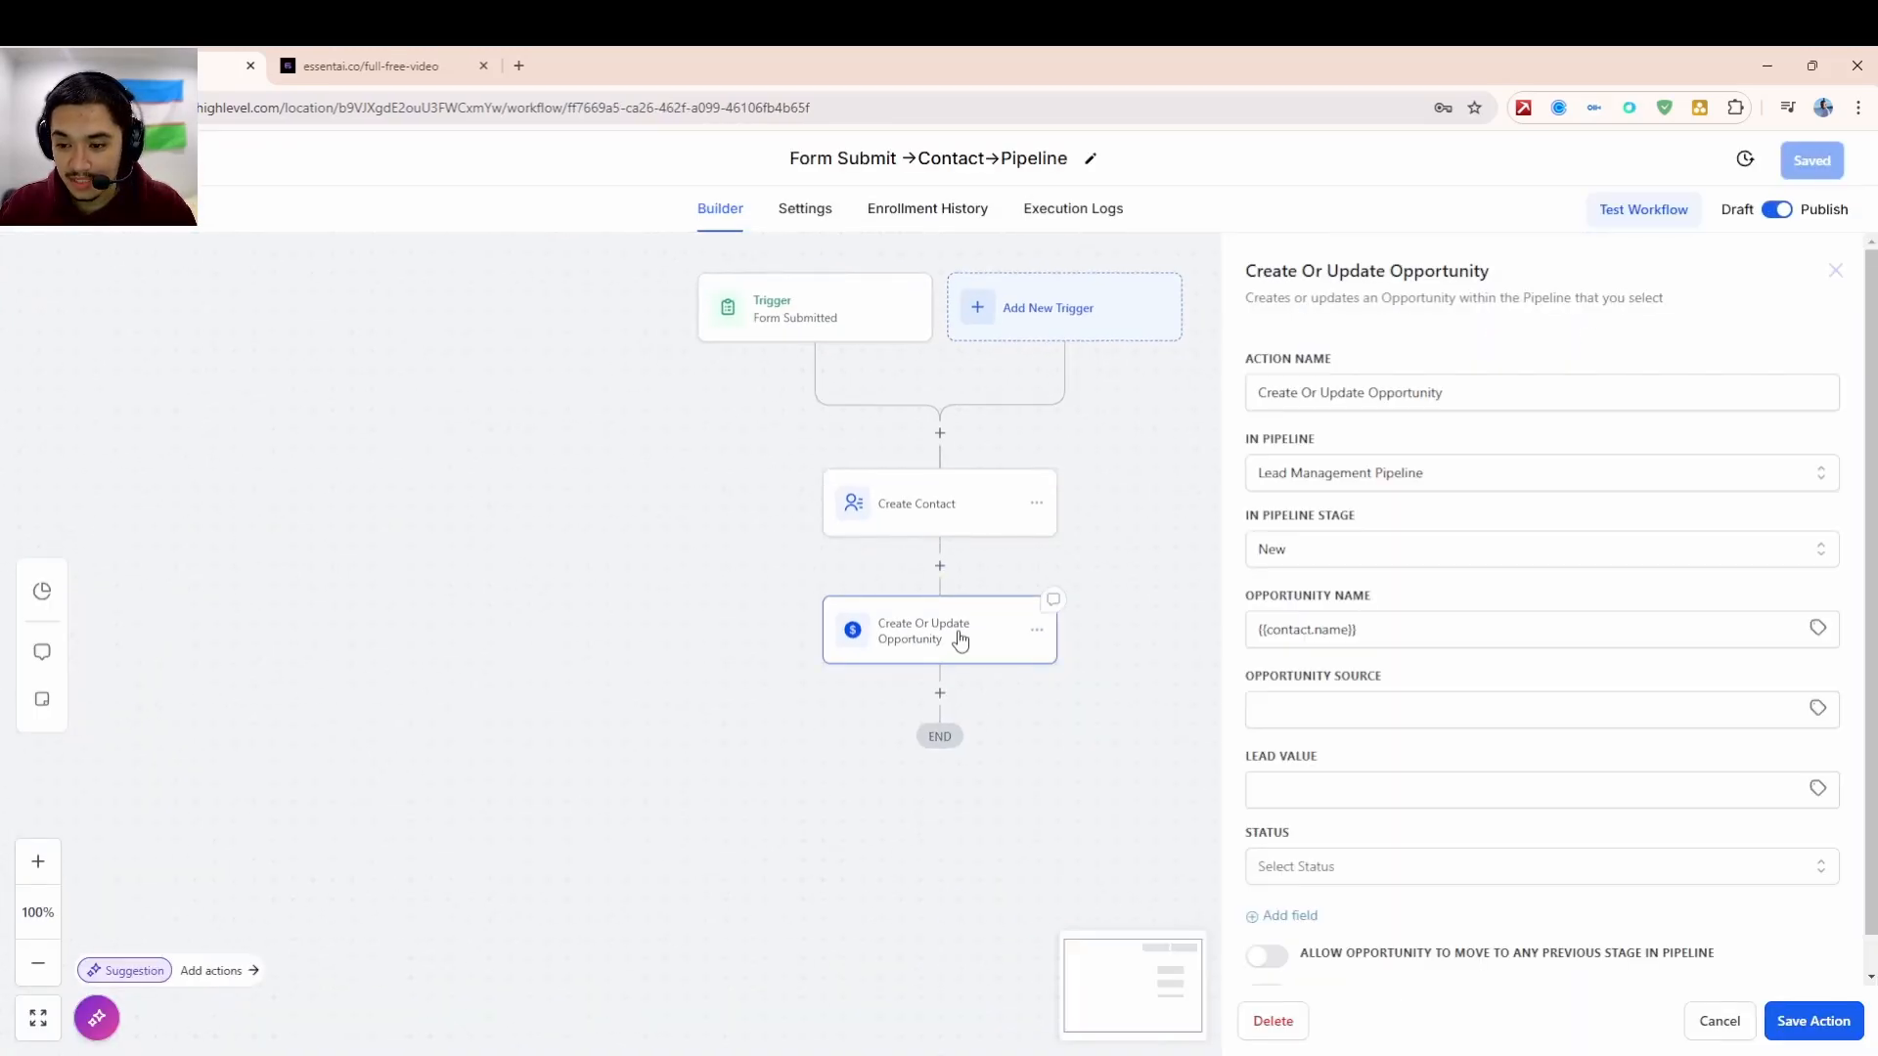
{"action": "left_click", "coordinate": [958, 531]}
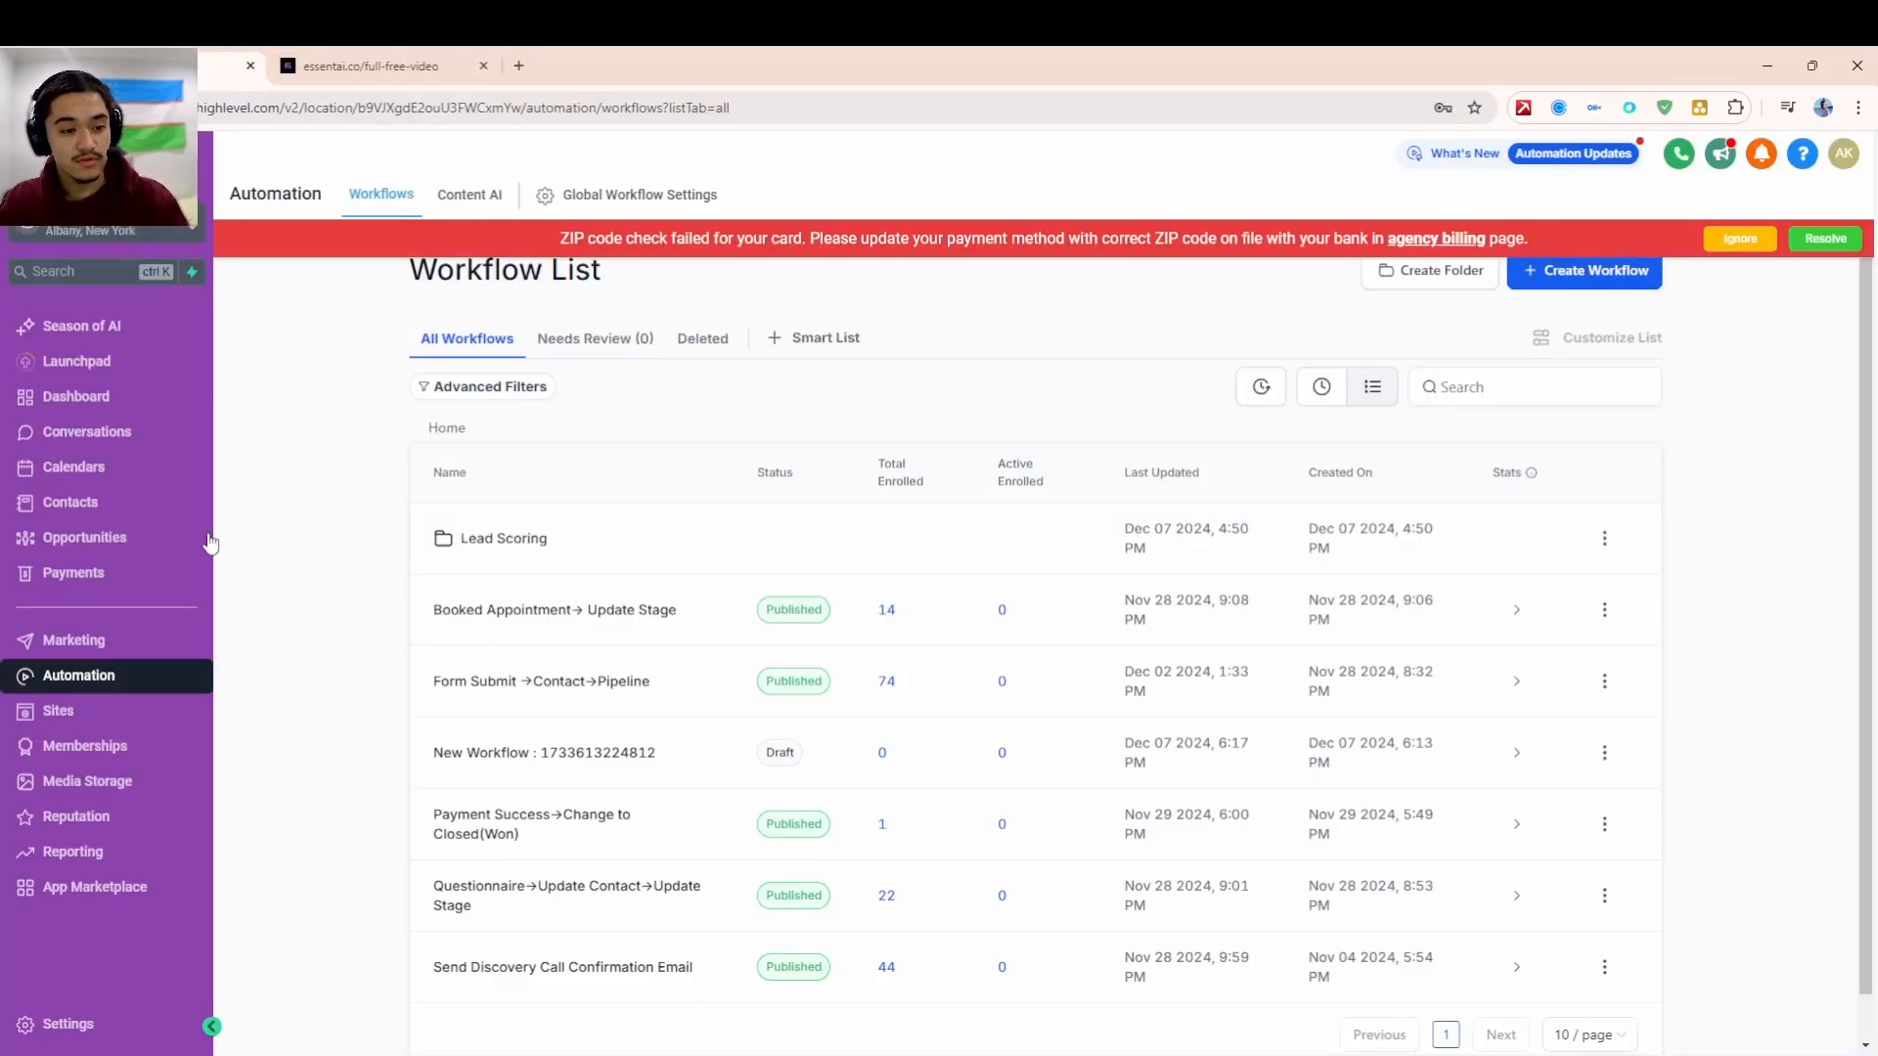
- Look over the 46-lead Opportunities board, then end on the essentai.co full video page
{"action": "left_click", "coordinate": [132, 540]}
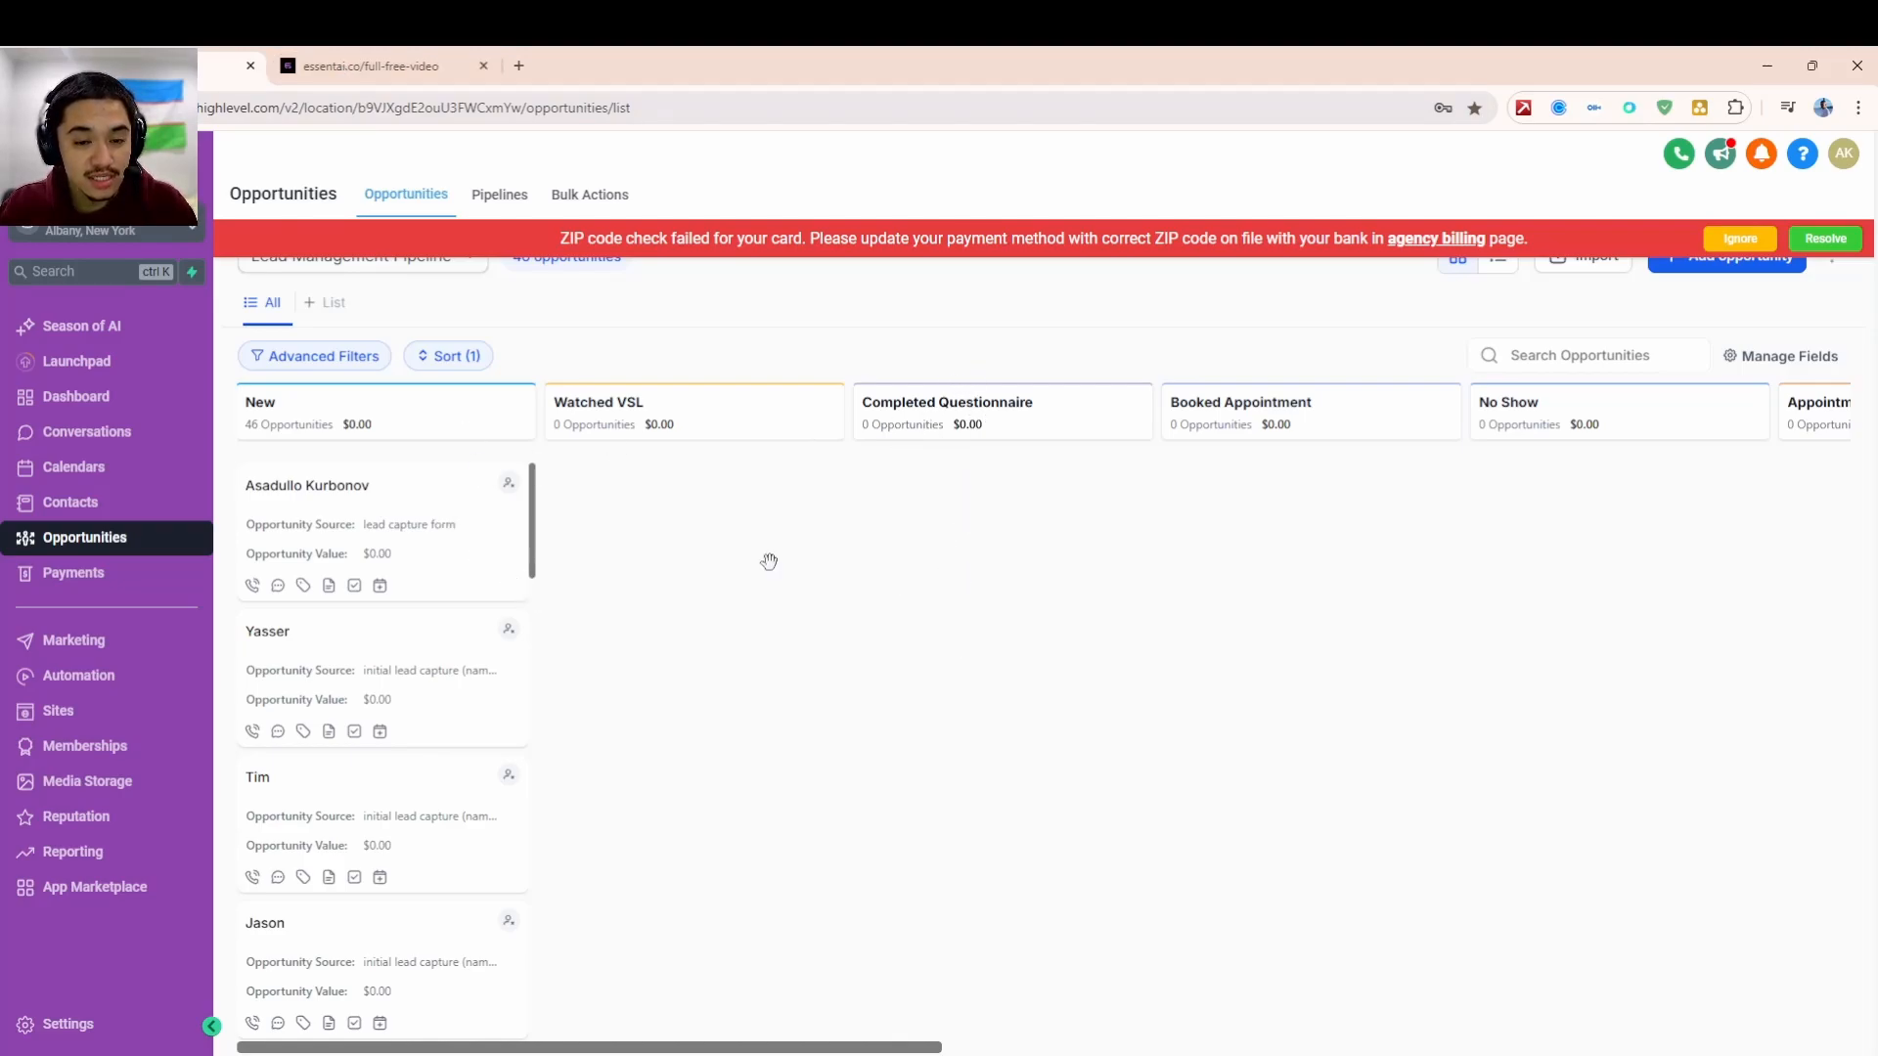
{"action": "left_click", "coordinate": [342, 55]}
{"action": "scroll", "coordinate": [941, 851], "scroll_direction": "down", "scroll_amount": 1}
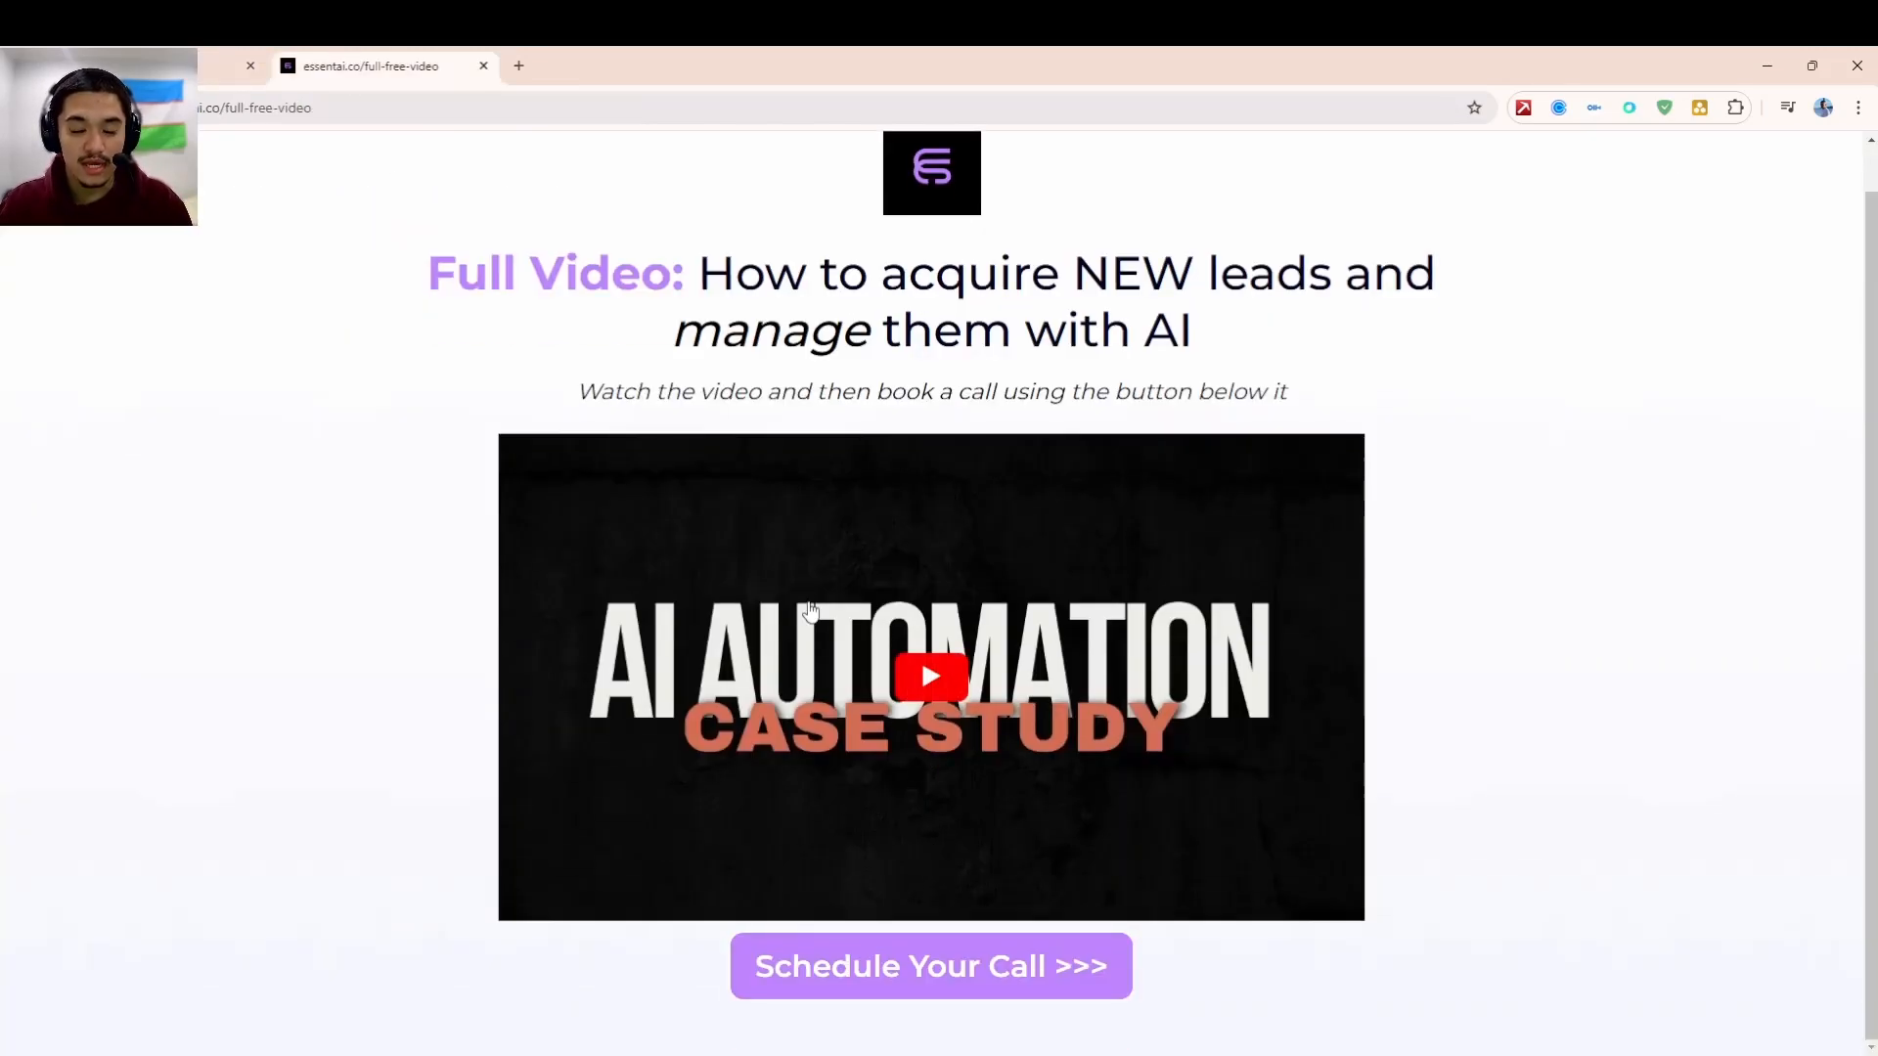
{"action": "left_click", "coordinate": [227, 61]}
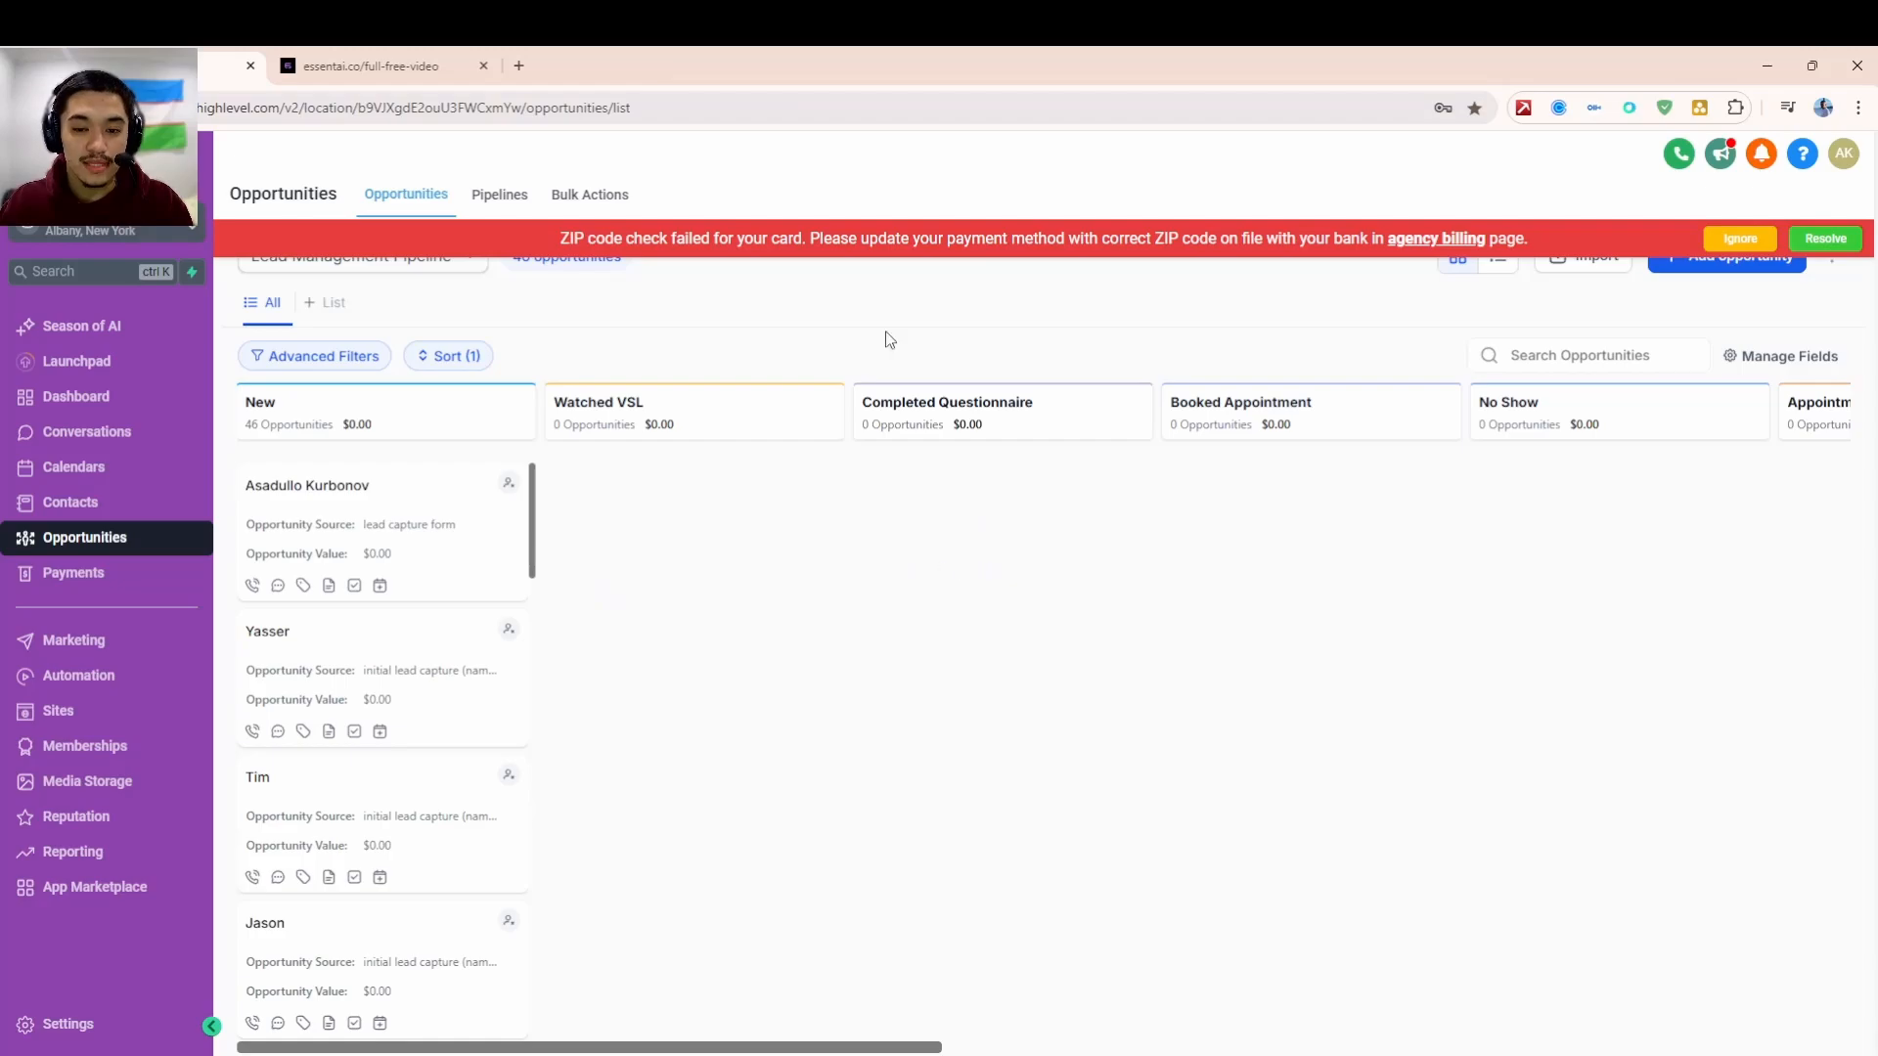
{"action": "left_click", "coordinate": [440, 66]}
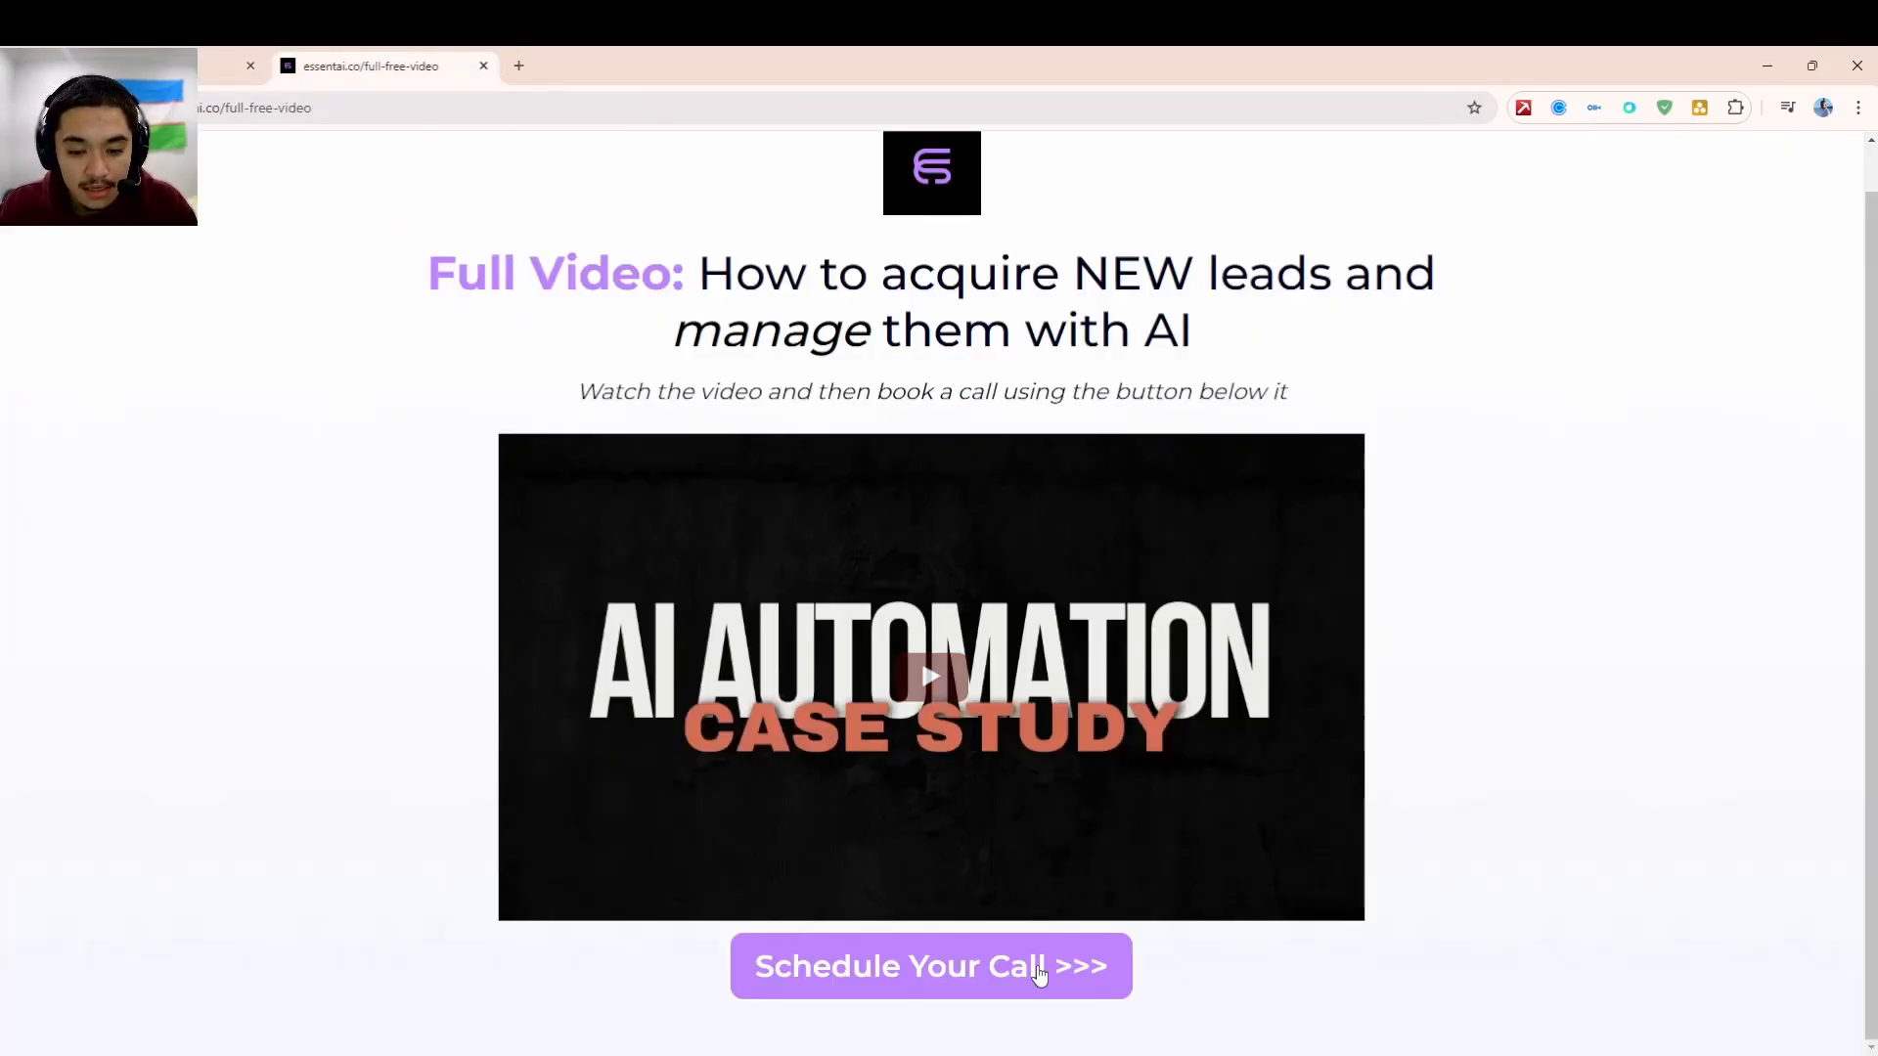
- Start the questionnaire: Agency Owner, works with clients, and autofilled full name and website
{"action": "left_click", "coordinate": [1041, 977]}
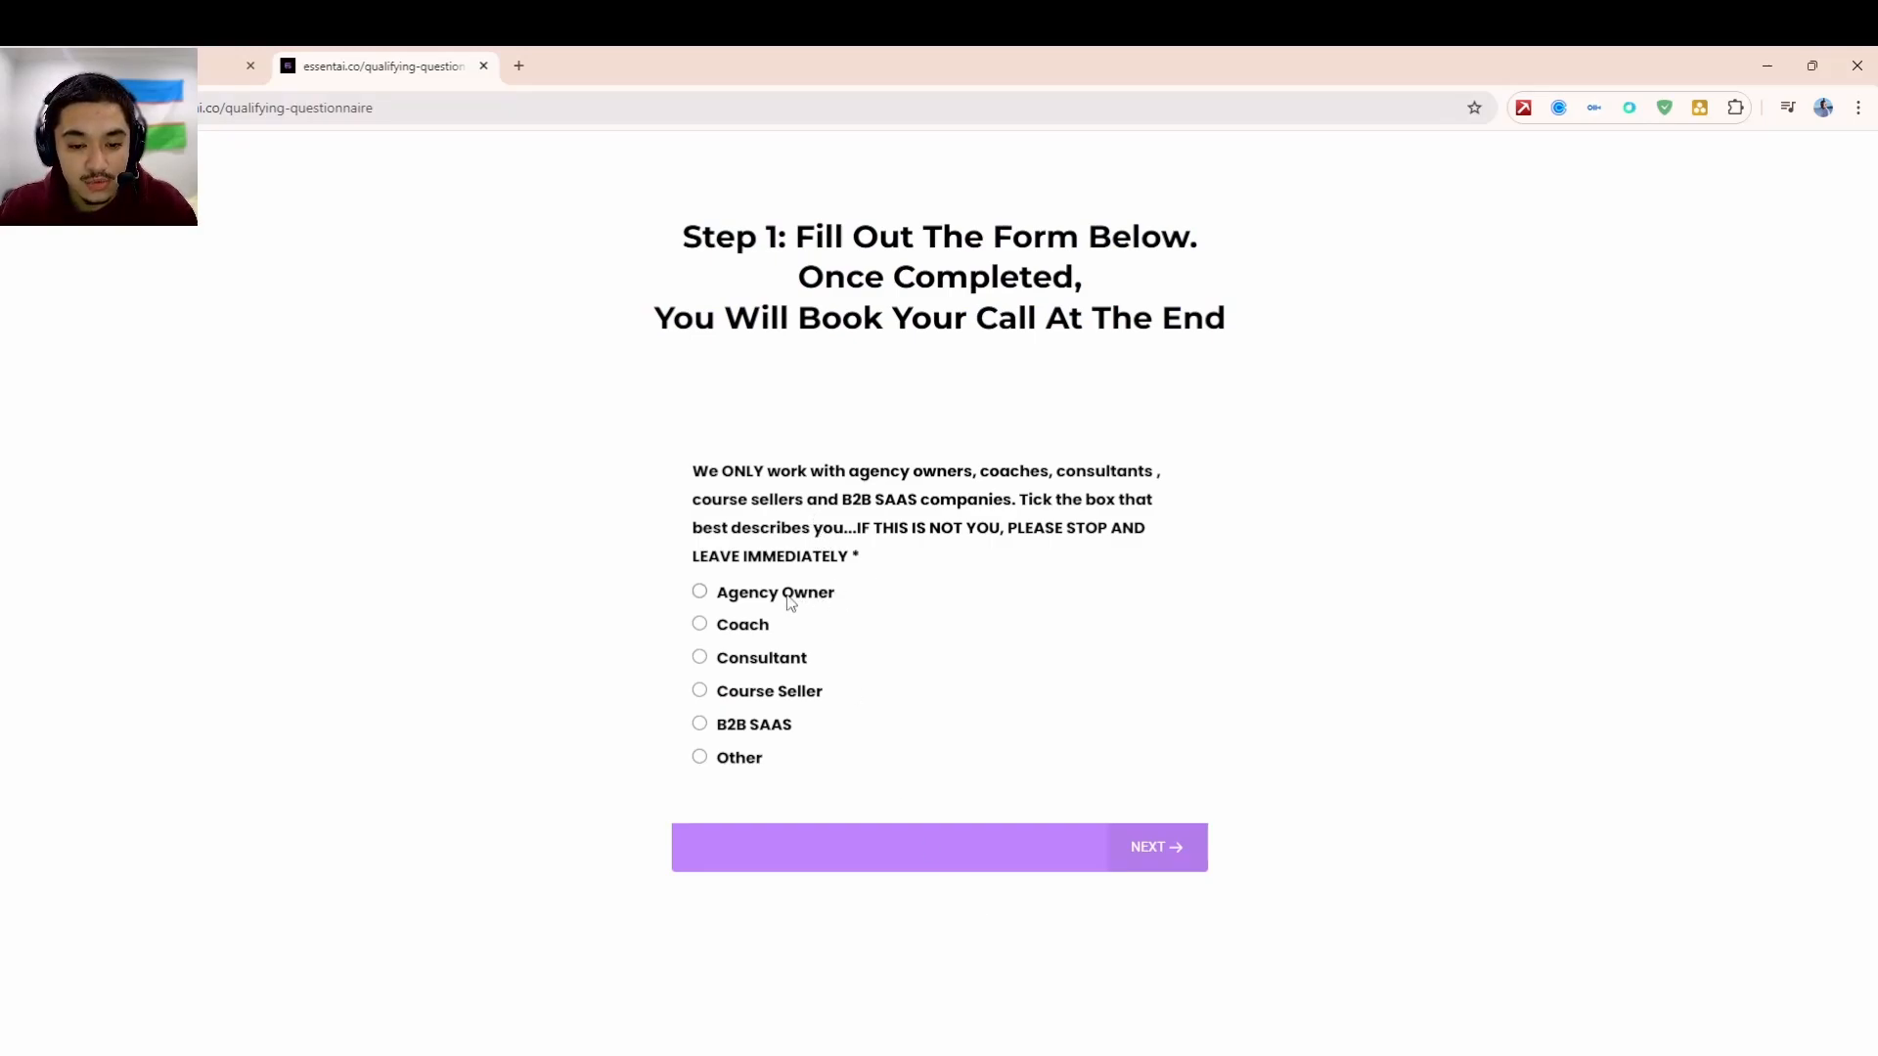
{"action": "left_click", "coordinate": [778, 595]}
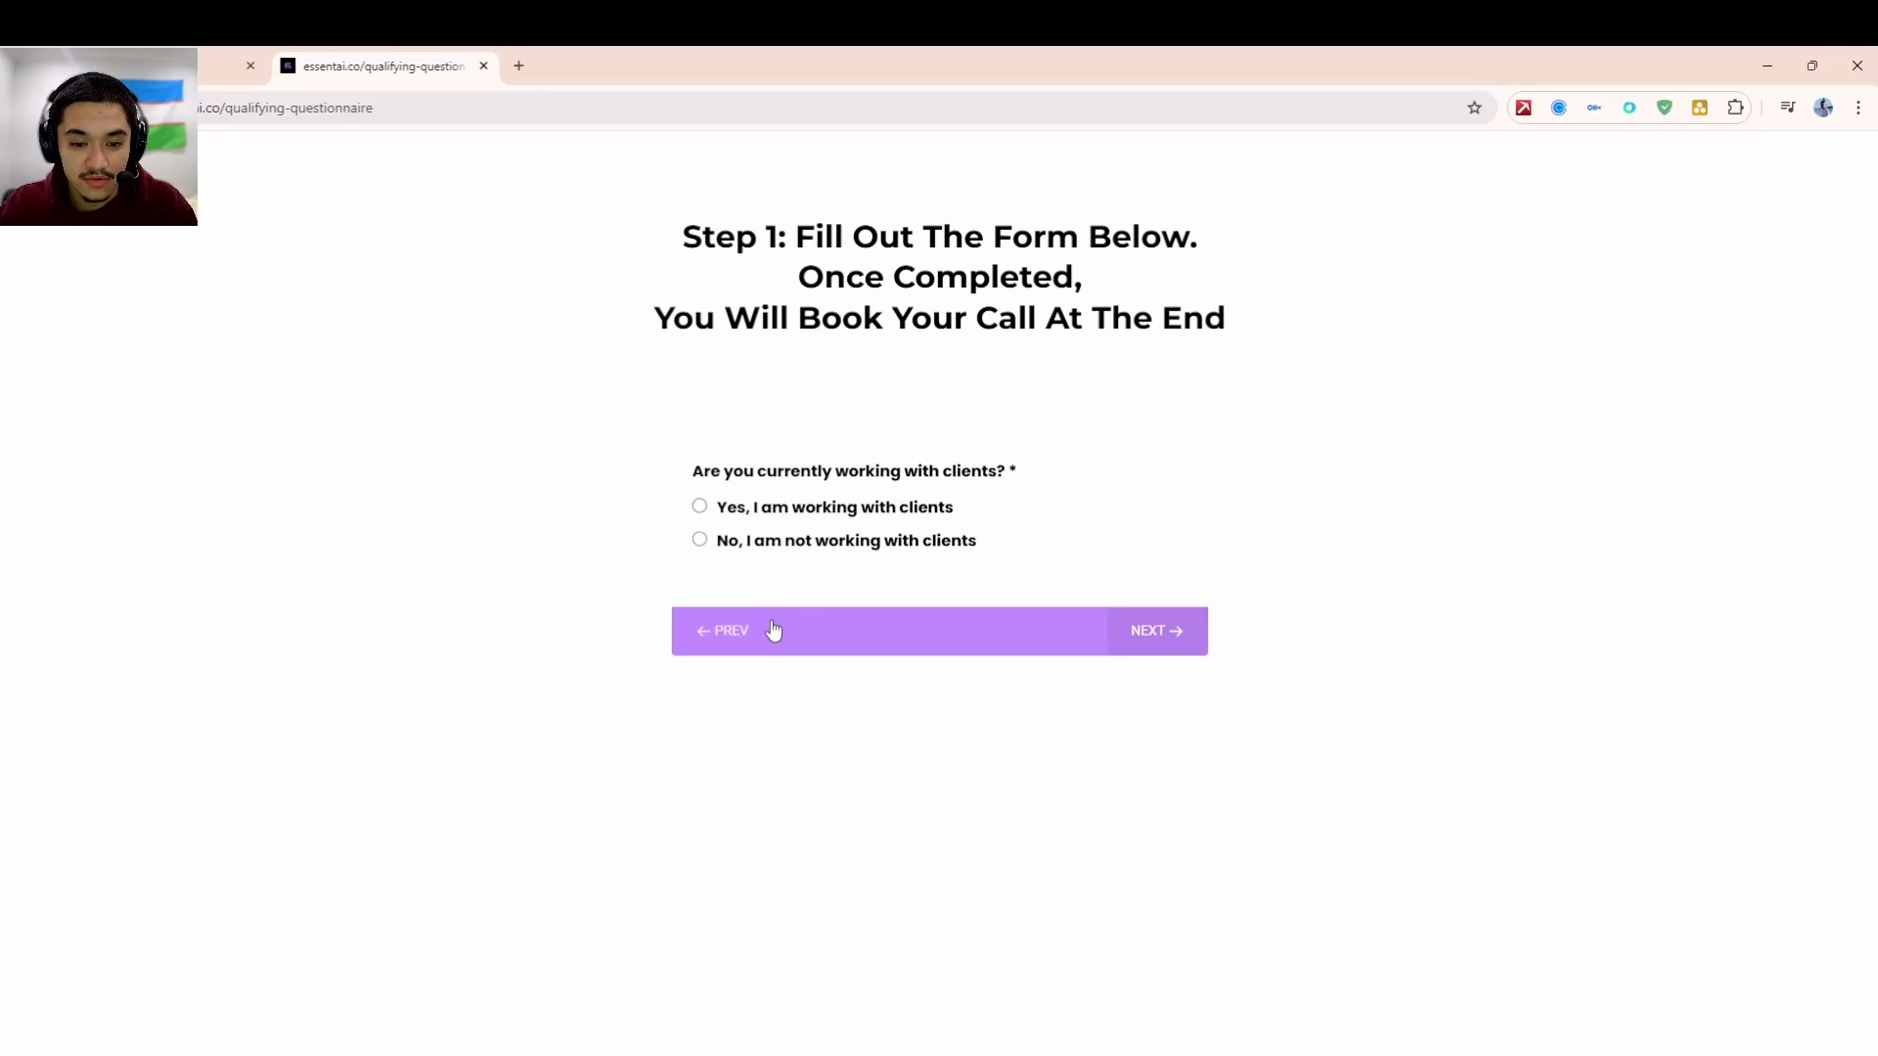
{"action": "left_click", "coordinate": [772, 512]}
{"action": "left_click", "coordinate": [909, 523]}
{"action": "left_click", "coordinate": [915, 562]}
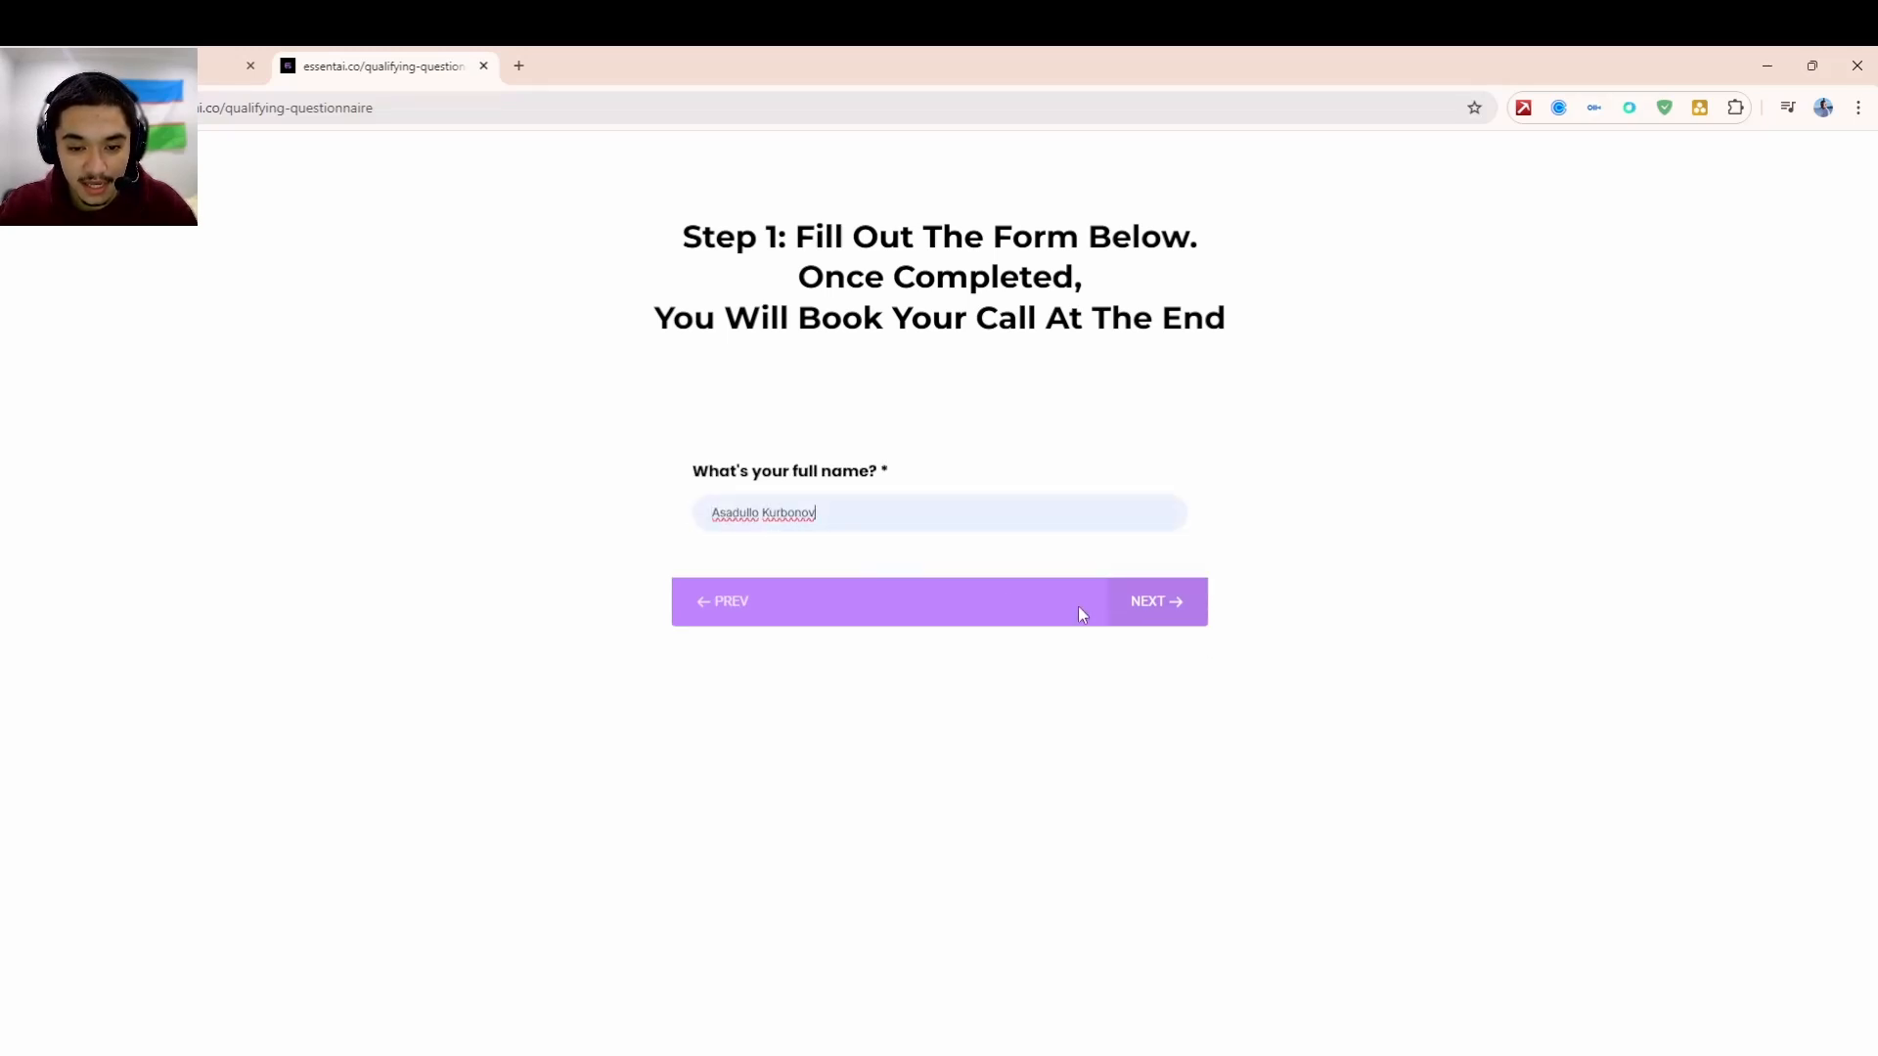
{"action": "left_click", "coordinate": [1165, 612]}
{"action": "left_click", "coordinate": [860, 520]}
{"action": "left_click", "coordinate": [884, 555]}
{"action": "left_click", "coordinate": [1137, 606]}
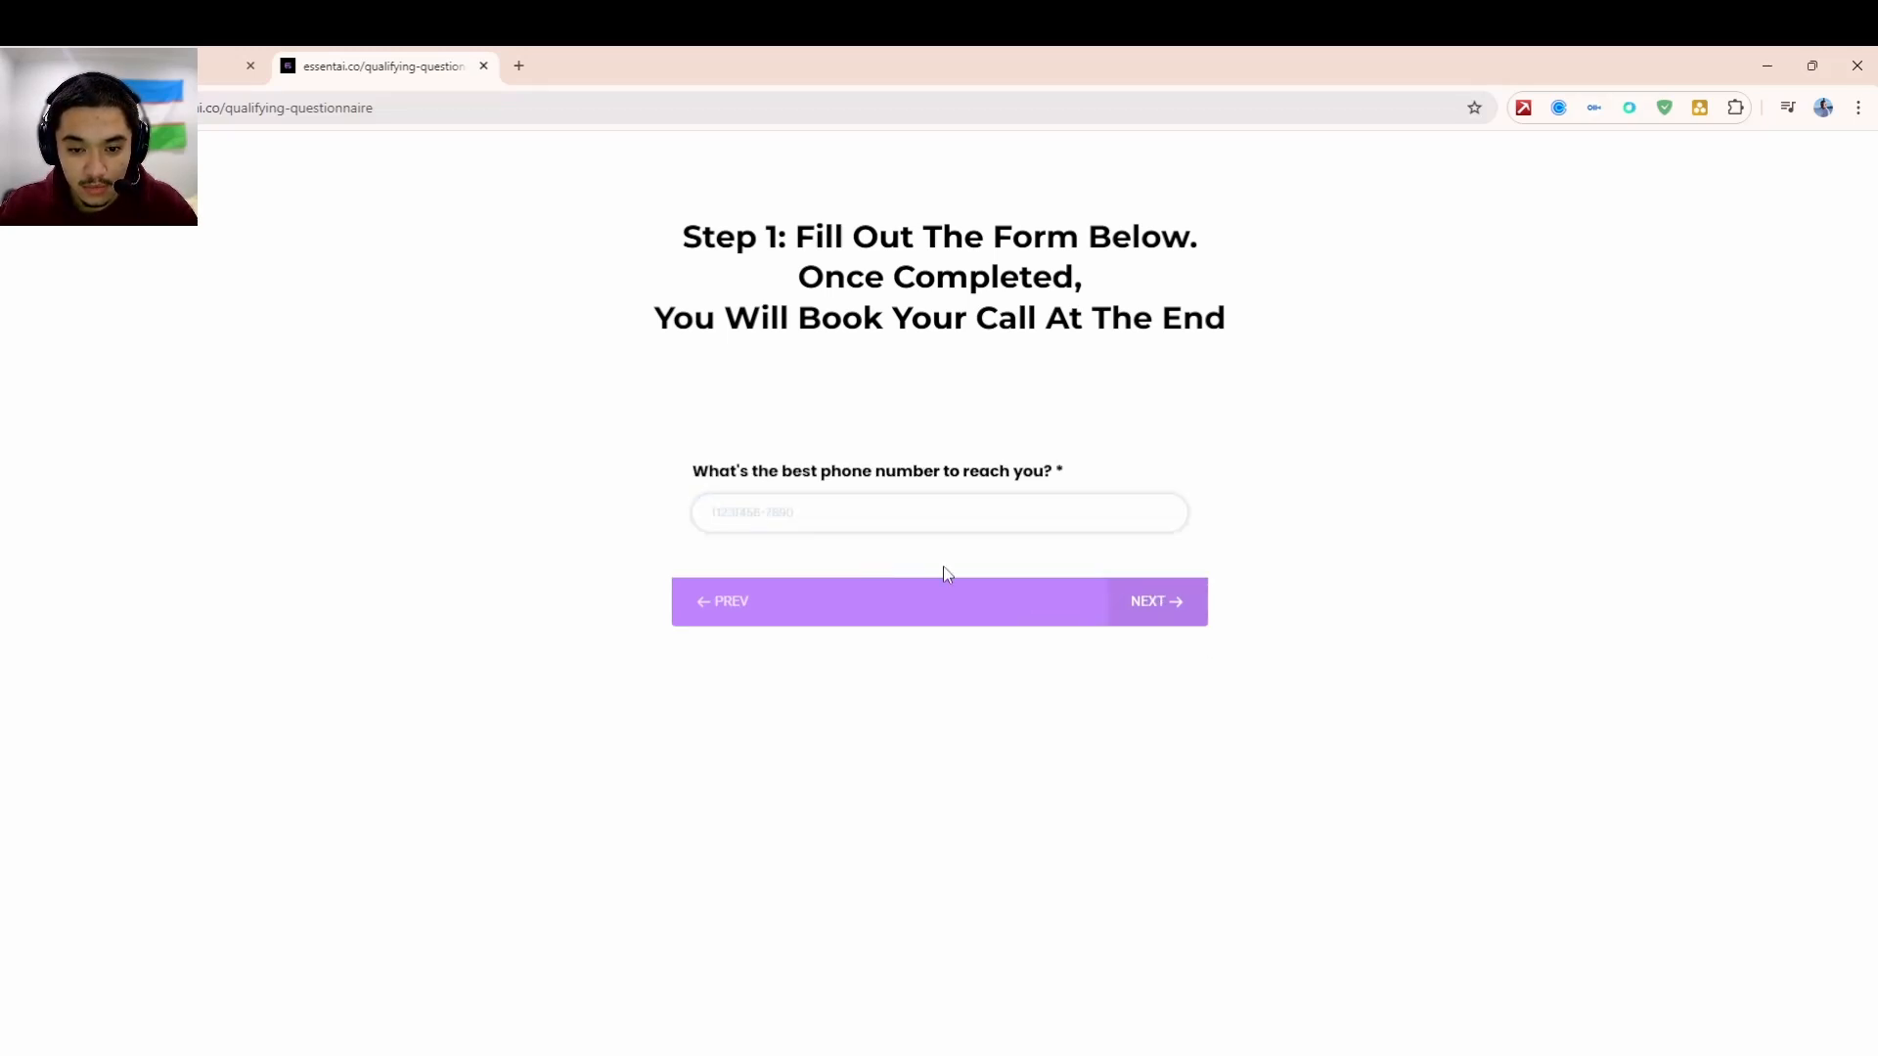
- Copy the test contact's phone number from HighLevel and paste it into the phone question
{"action": "left_click", "coordinate": [870, 517]}
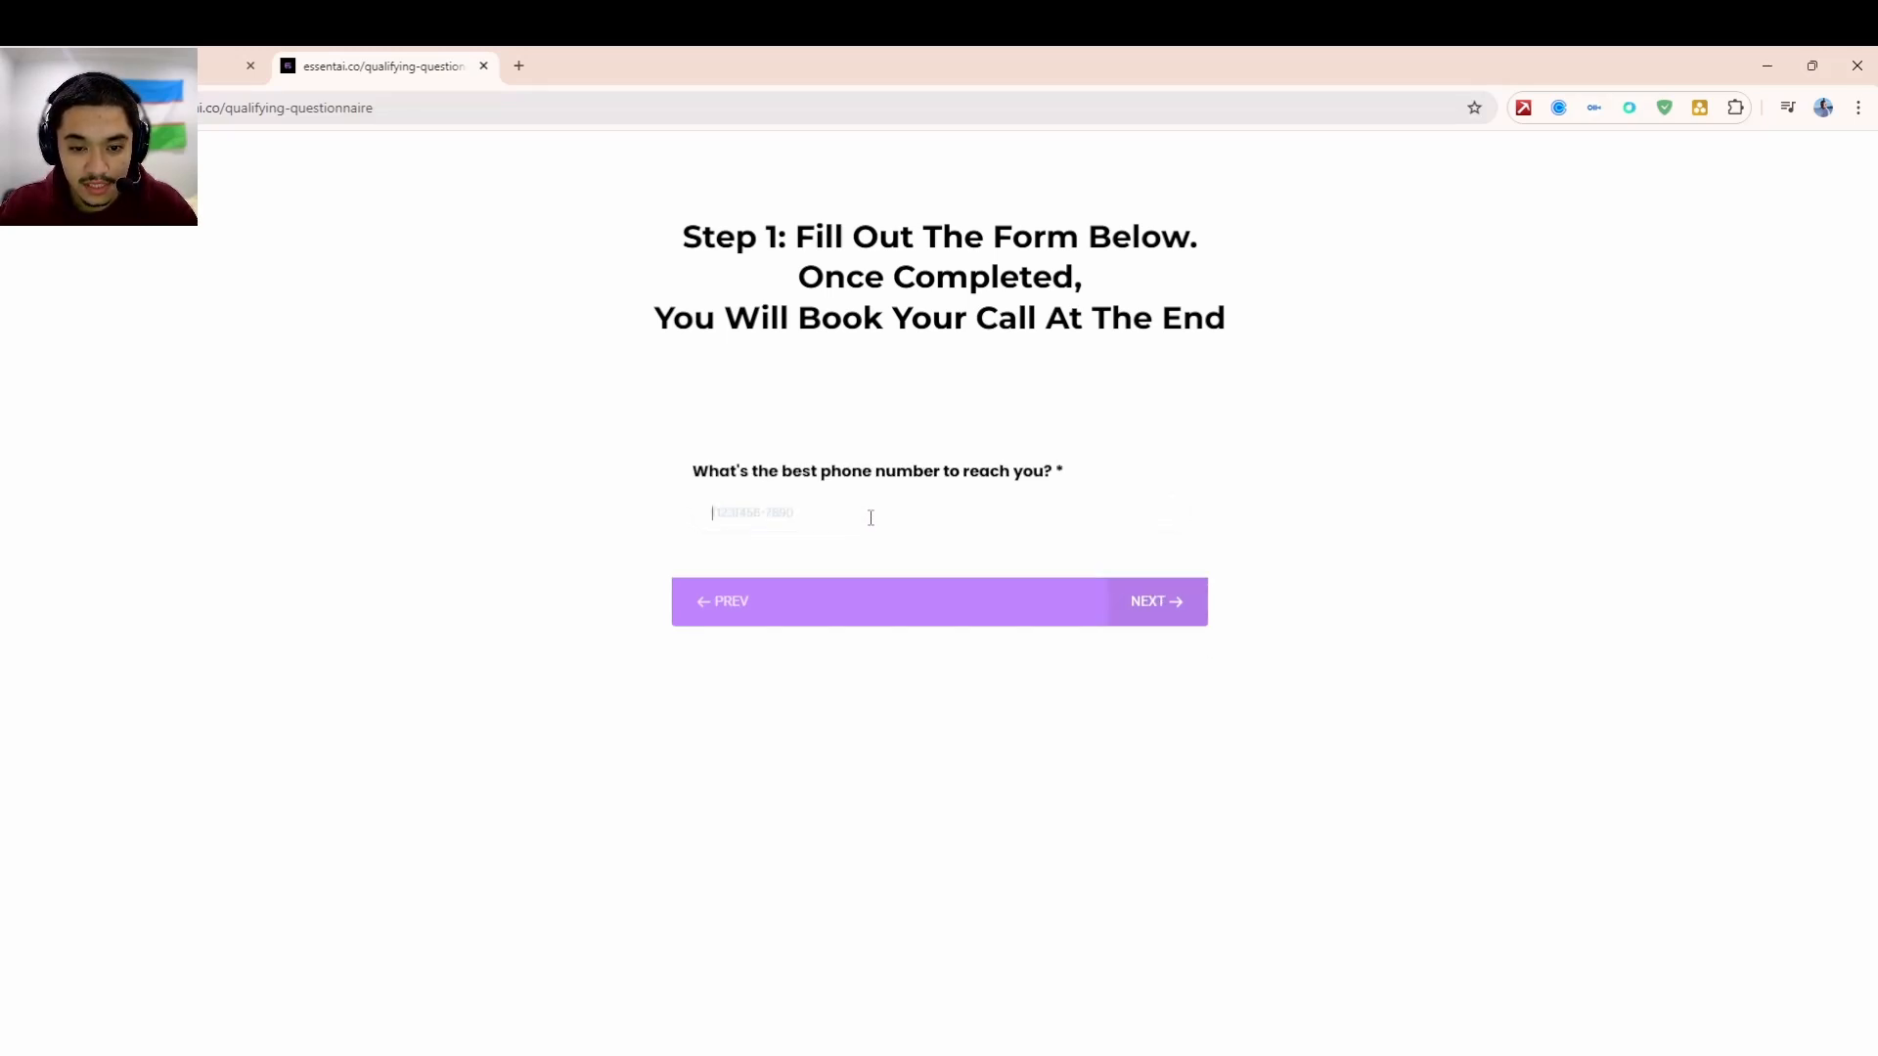
{"action": "left_click", "coordinate": [158, 55]}
{"action": "left_click", "coordinate": [357, 510]}
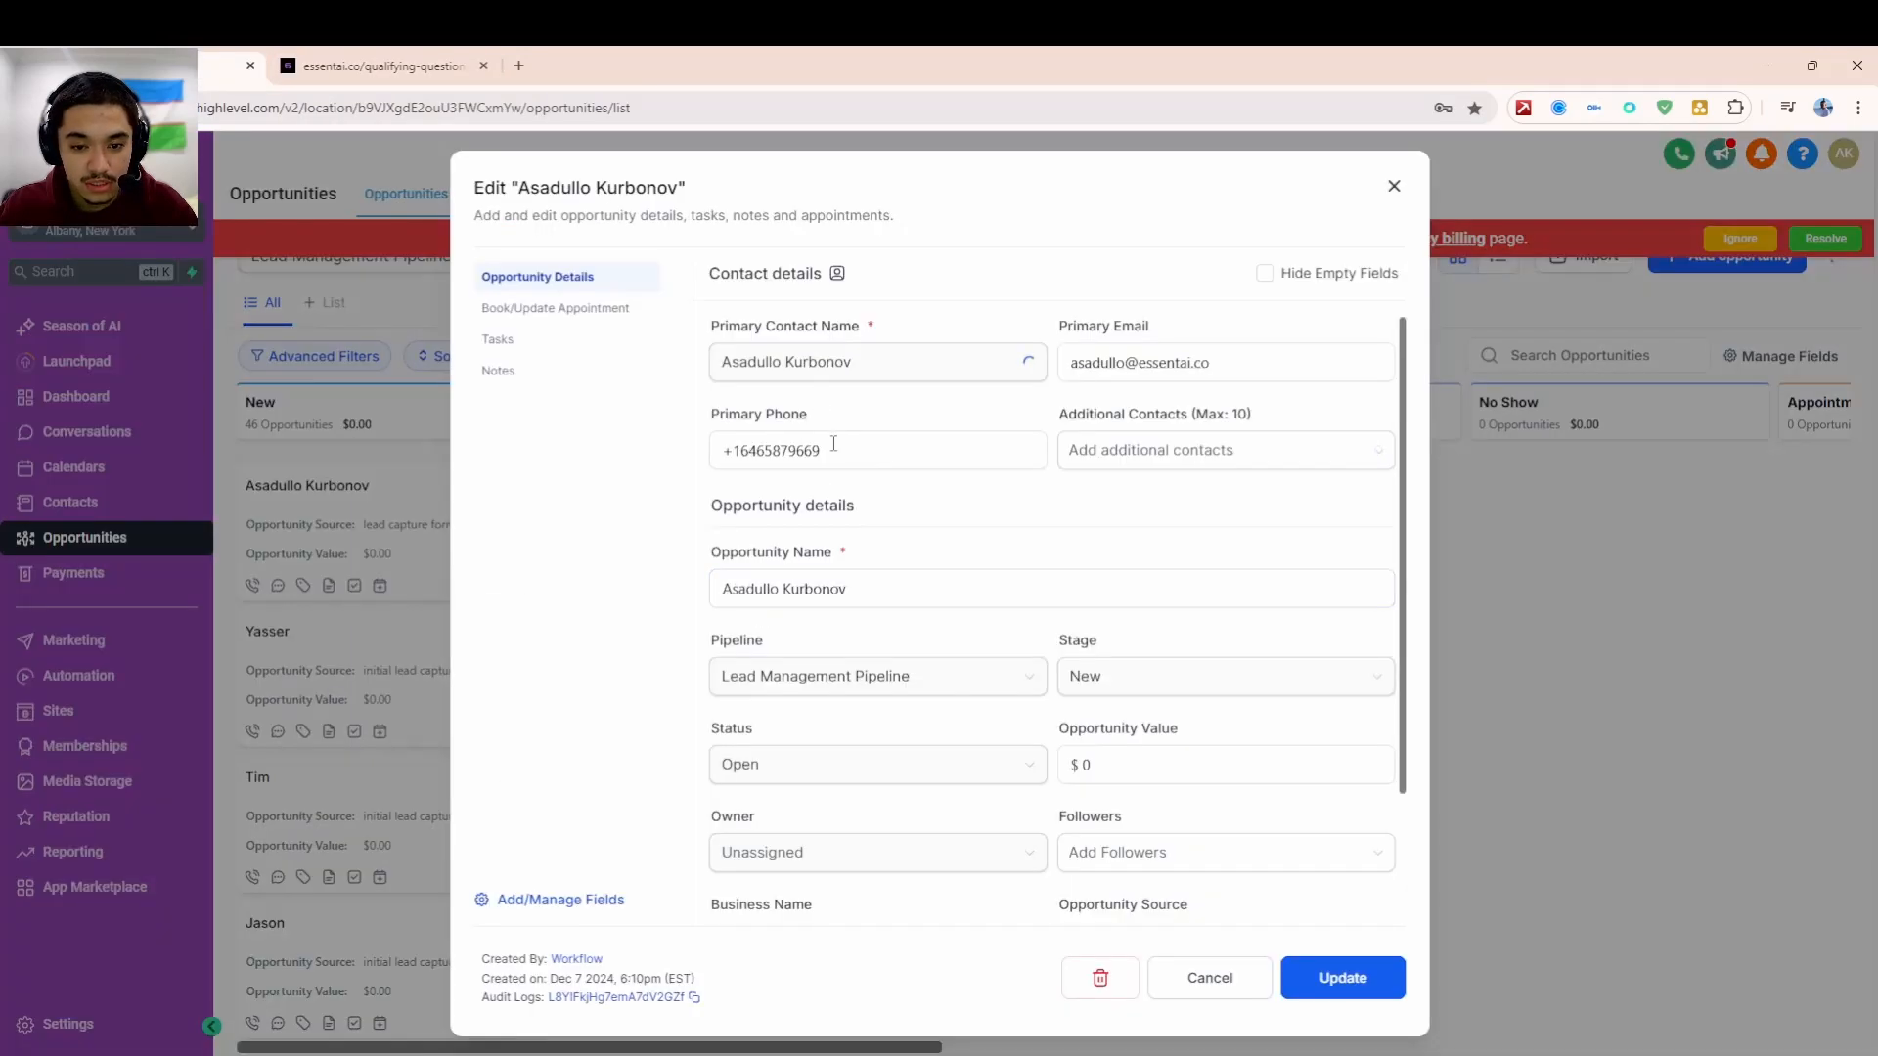
{"action": "left_click_drag", "start_coordinate": [833, 449], "coordinate": [740, 450]}
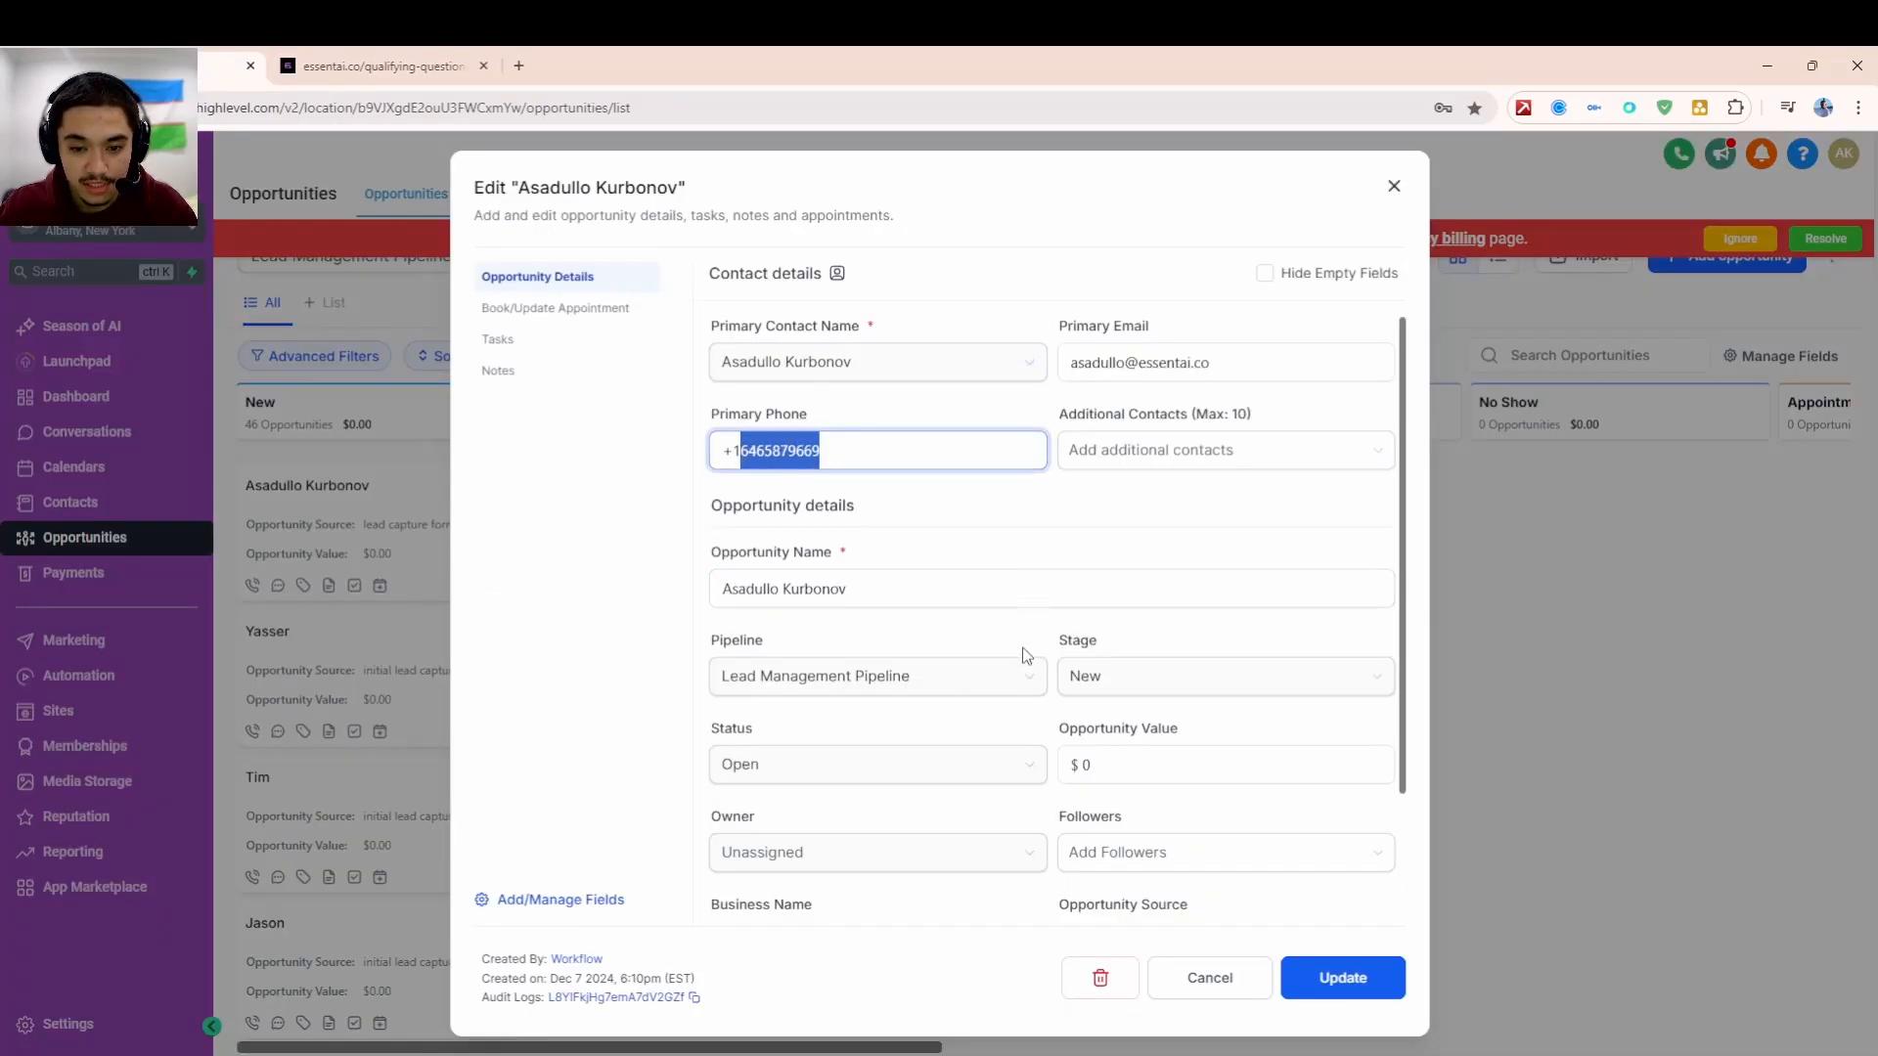
{"action": "left_click", "coordinate": [895, 465]}
{"action": "left_click", "coordinate": [1228, 982]}
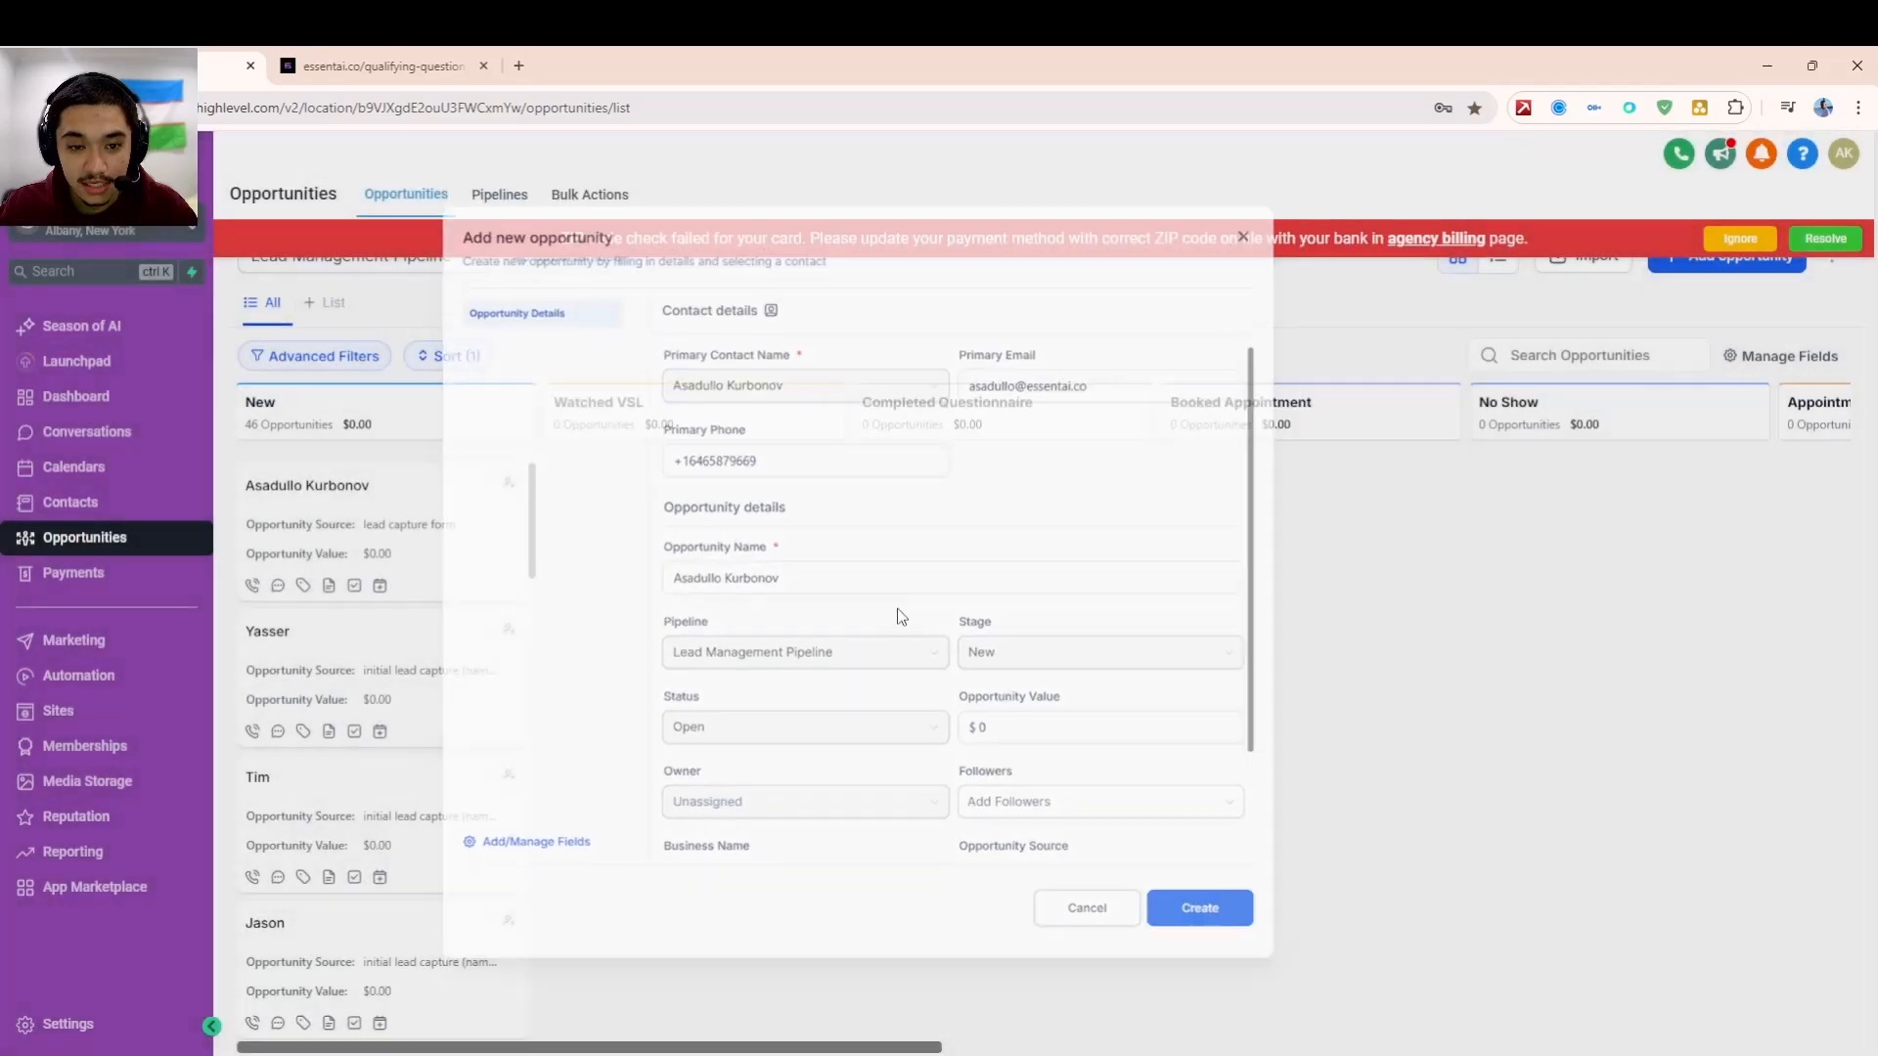
{"action": "left_click", "coordinate": [379, 61]}
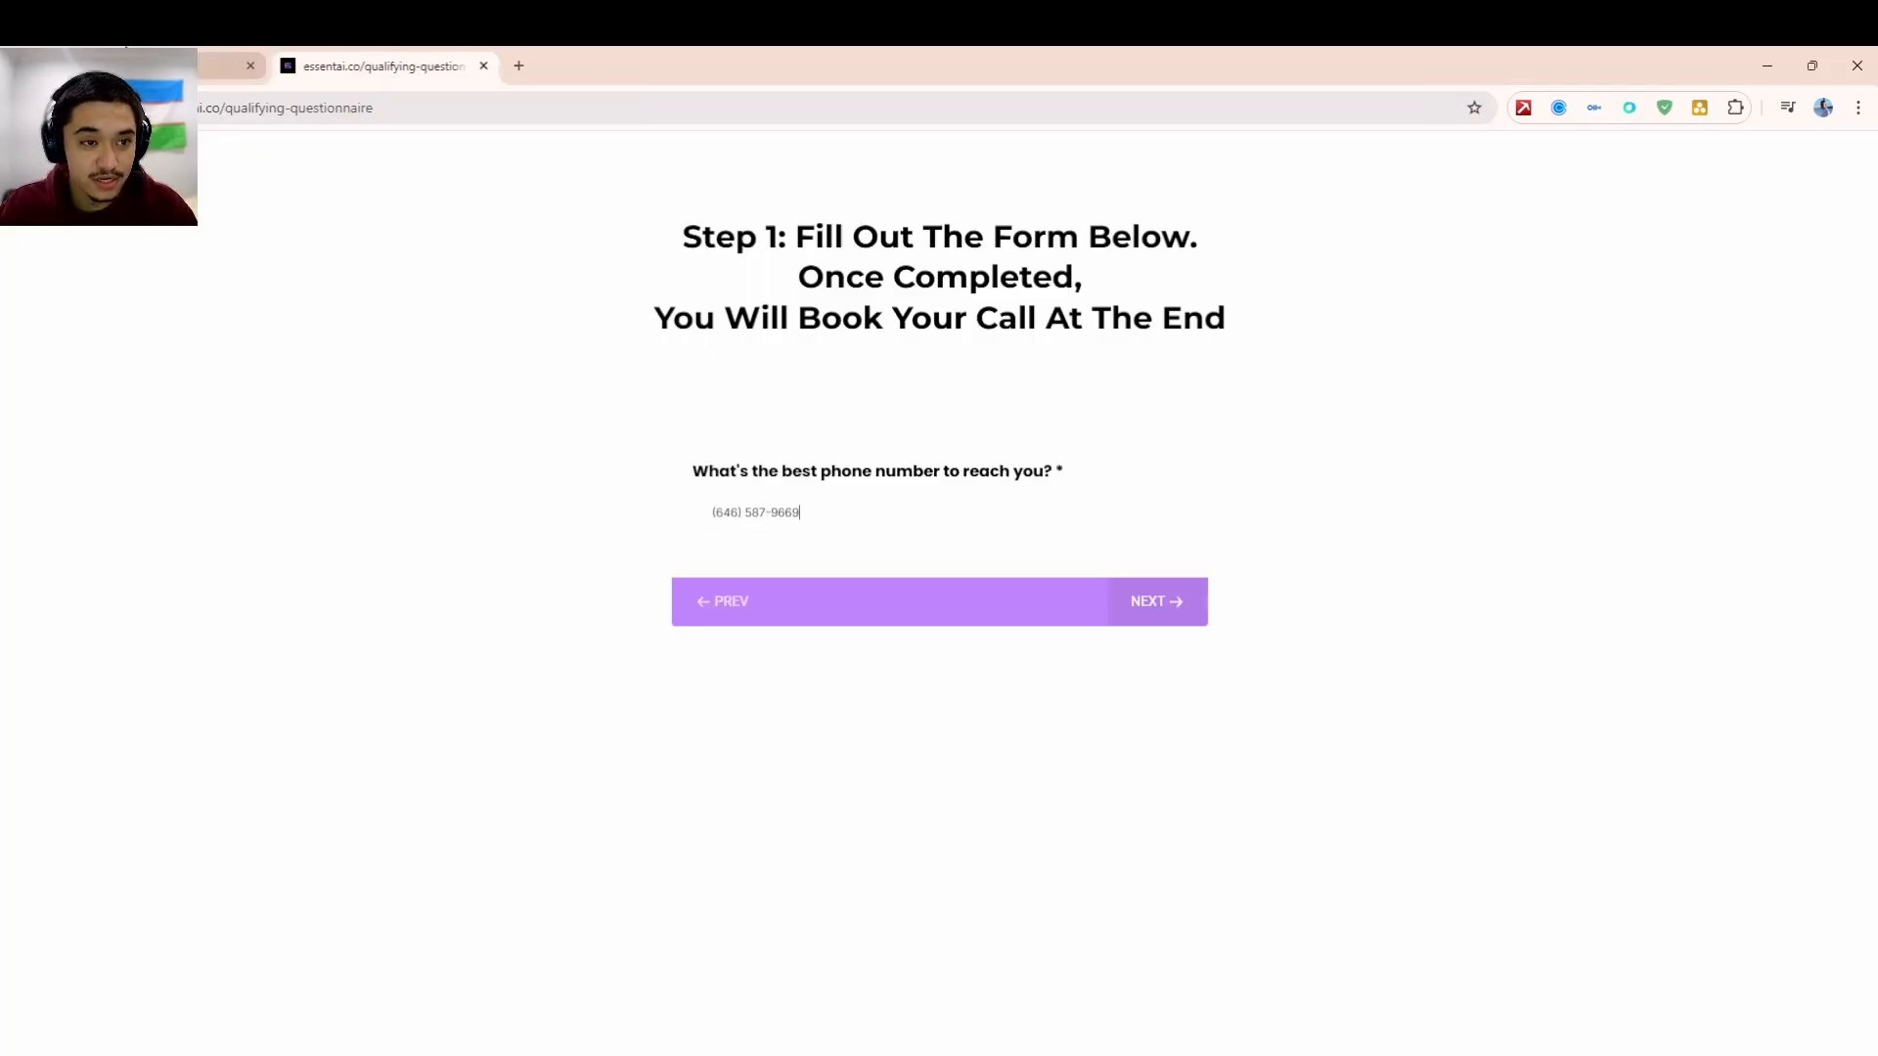
{"action": "left_click", "coordinate": [231, 63]}
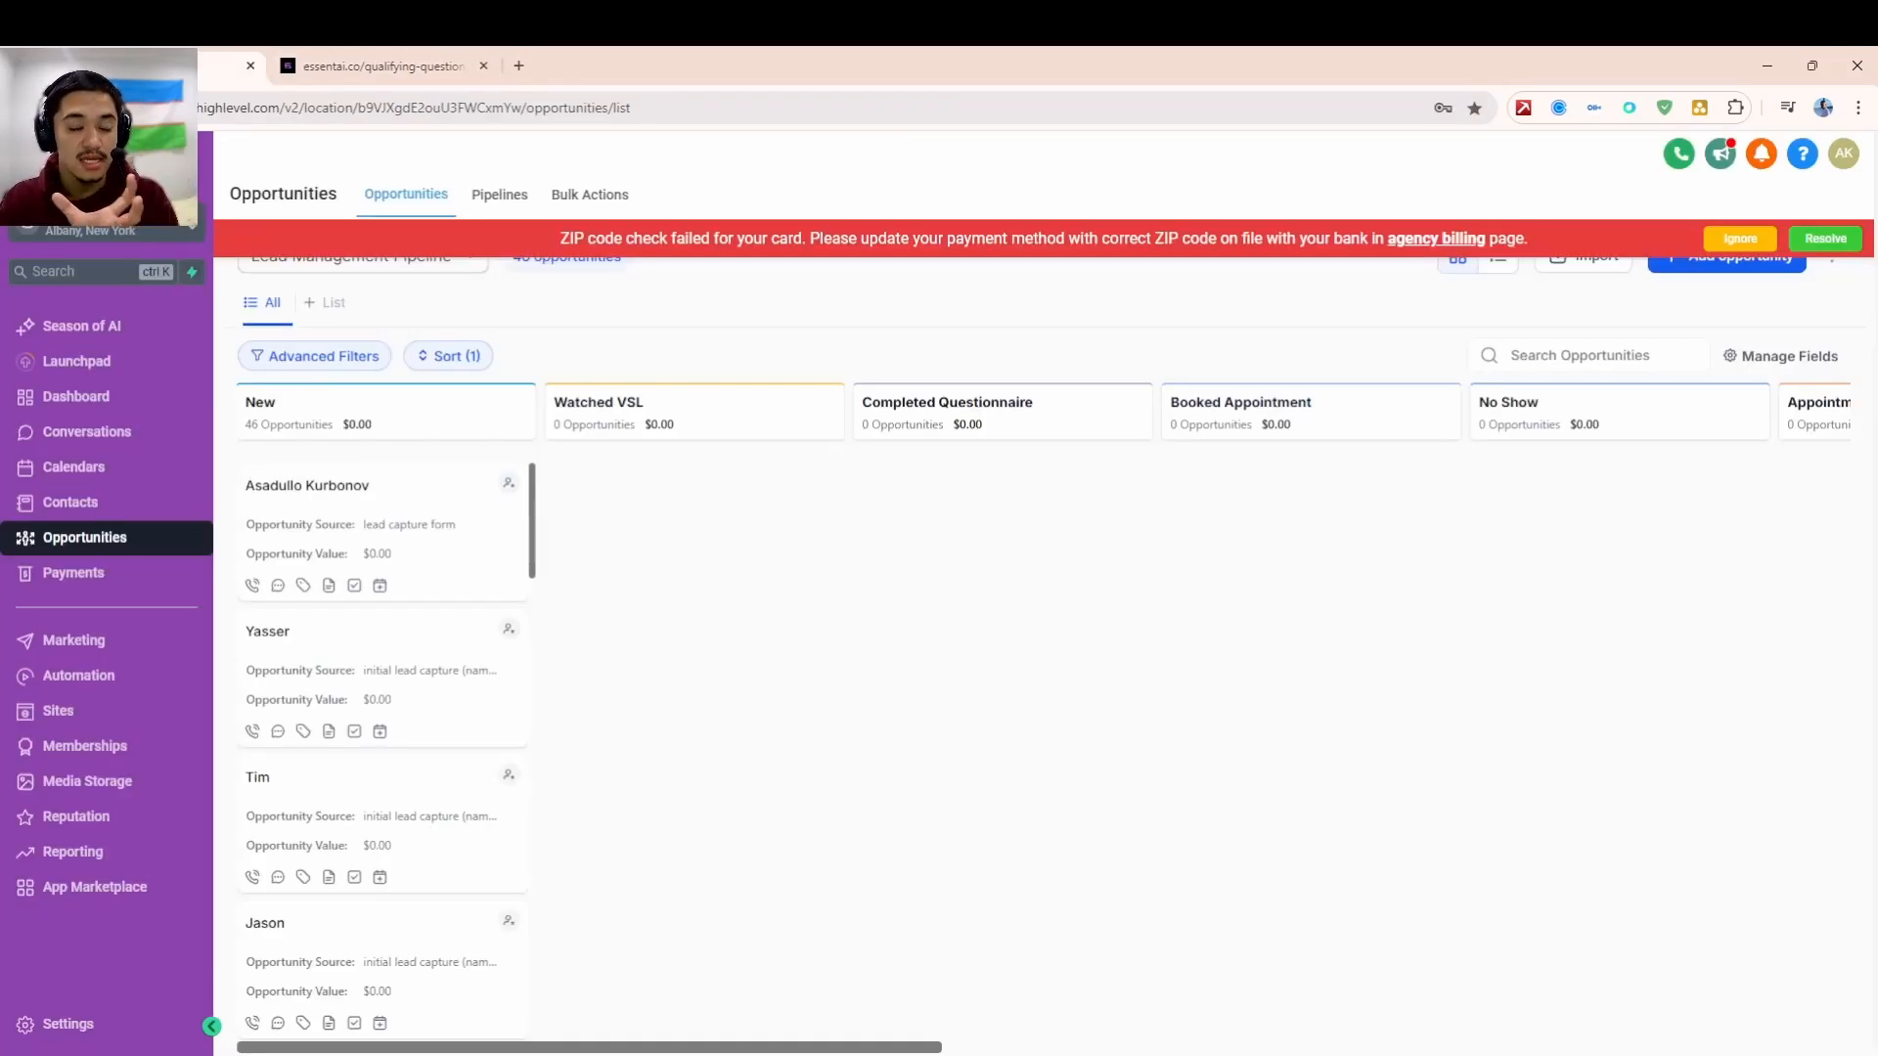
{"action": "left_click", "coordinate": [431, 60]}
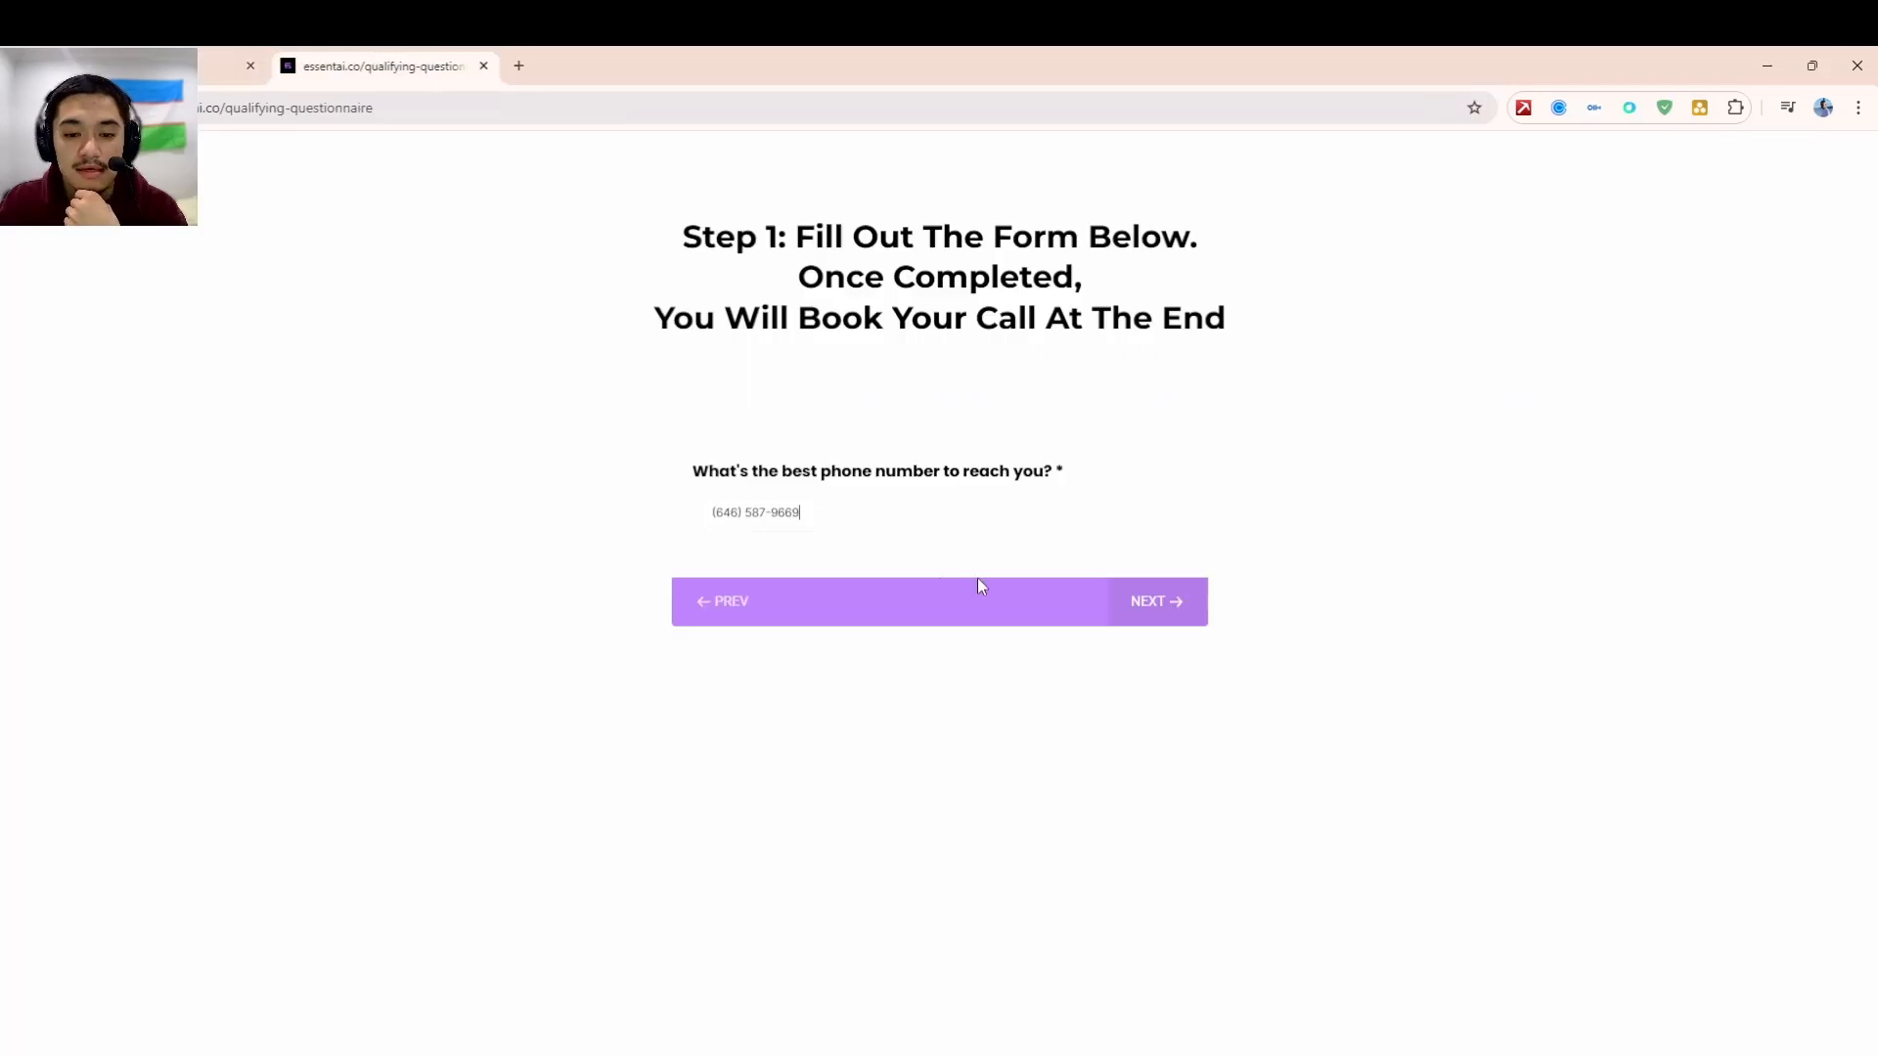
- Answer email, revenue ranges, Mindset obstacle, pricing, sole decision maker and Zoom attendance, then submit
{"action": "left_click", "coordinate": [1142, 600]}
{"action": "left_click", "coordinate": [859, 559]}
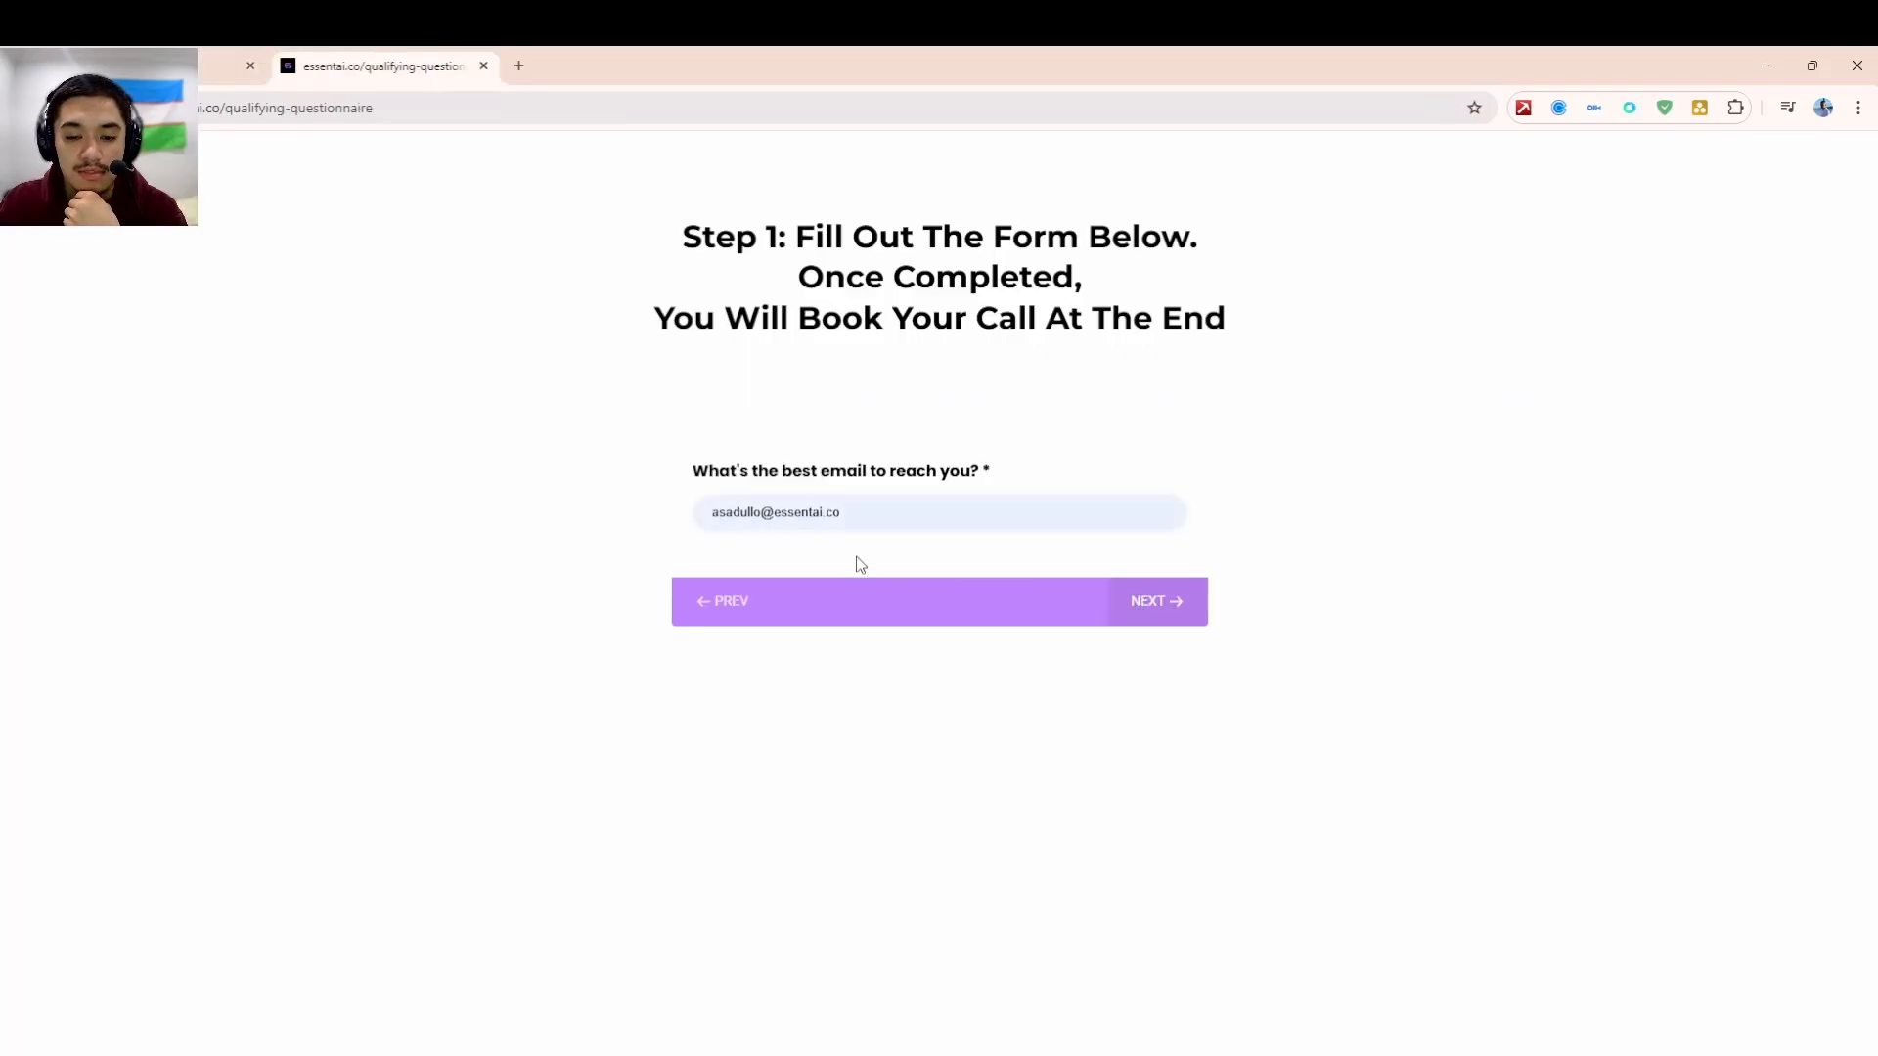
{"action": "left_click", "coordinate": [1174, 618]}
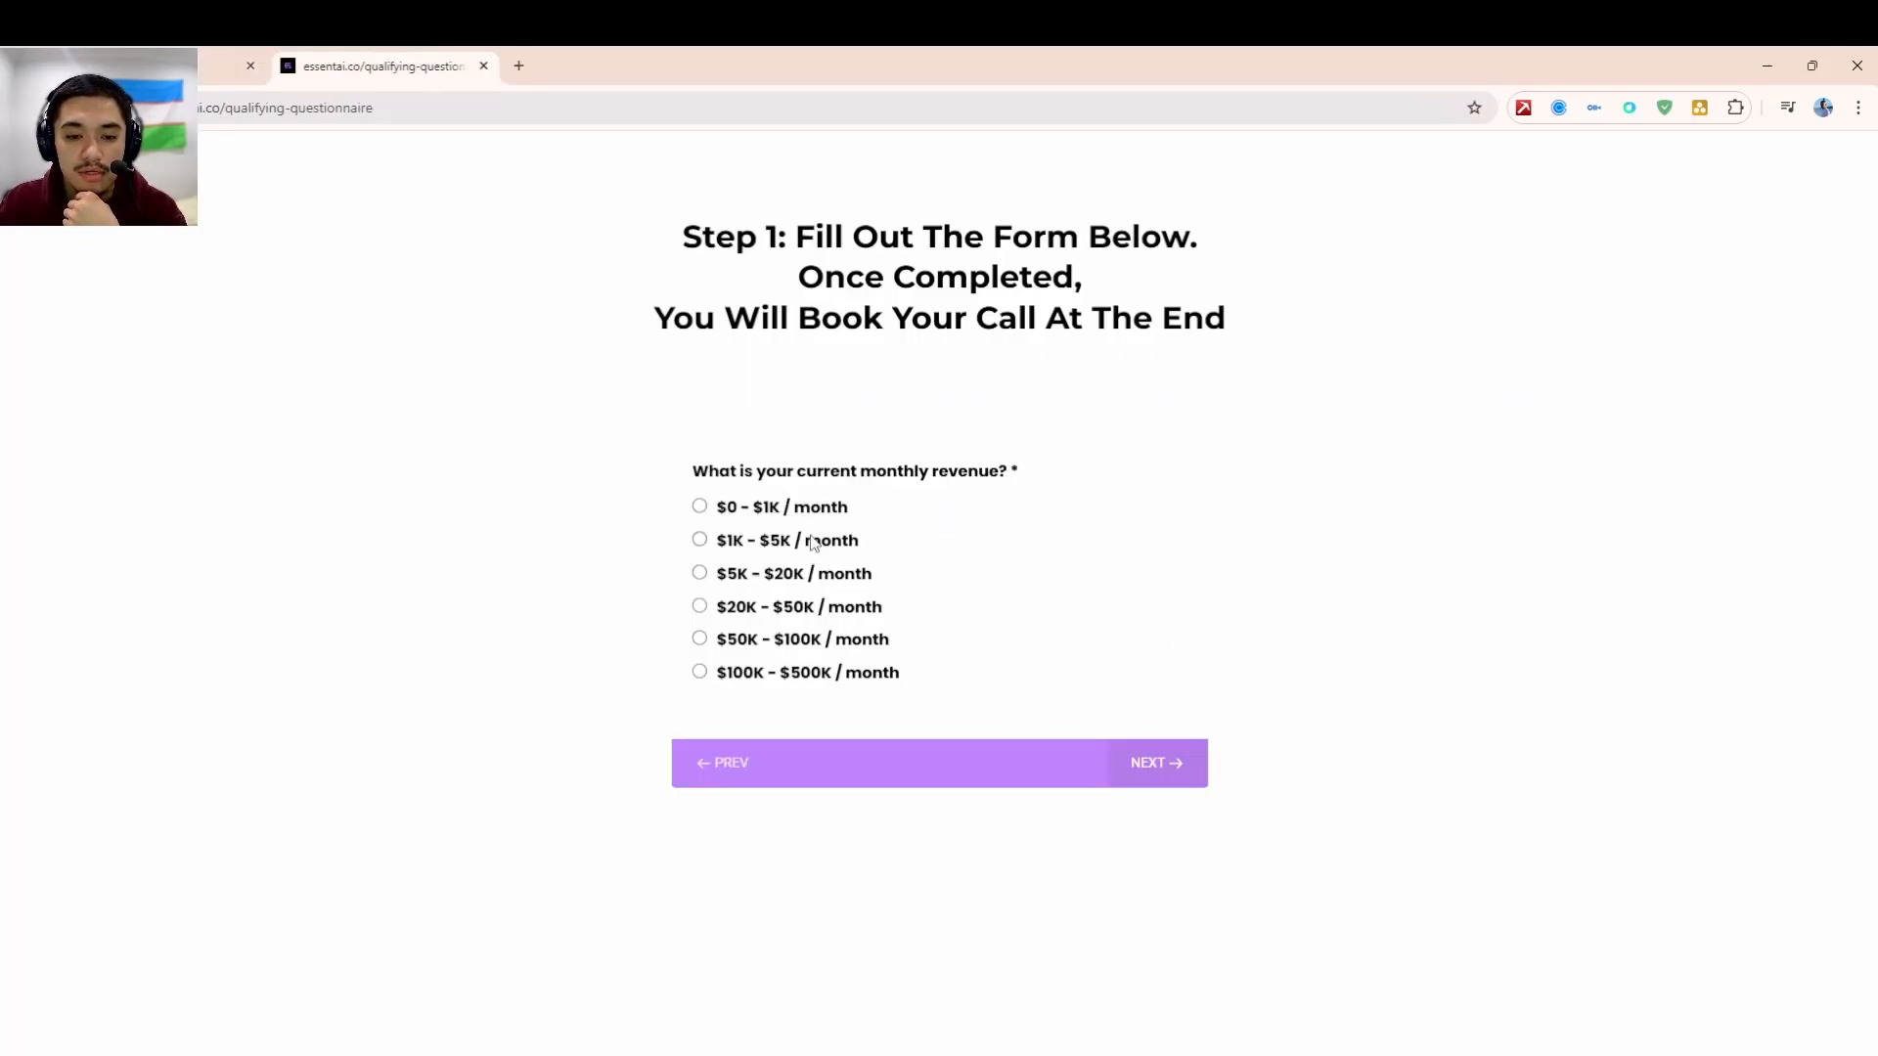
{"action": "left_click", "coordinate": [821, 577]}
{"action": "left_click", "coordinate": [743, 575]}
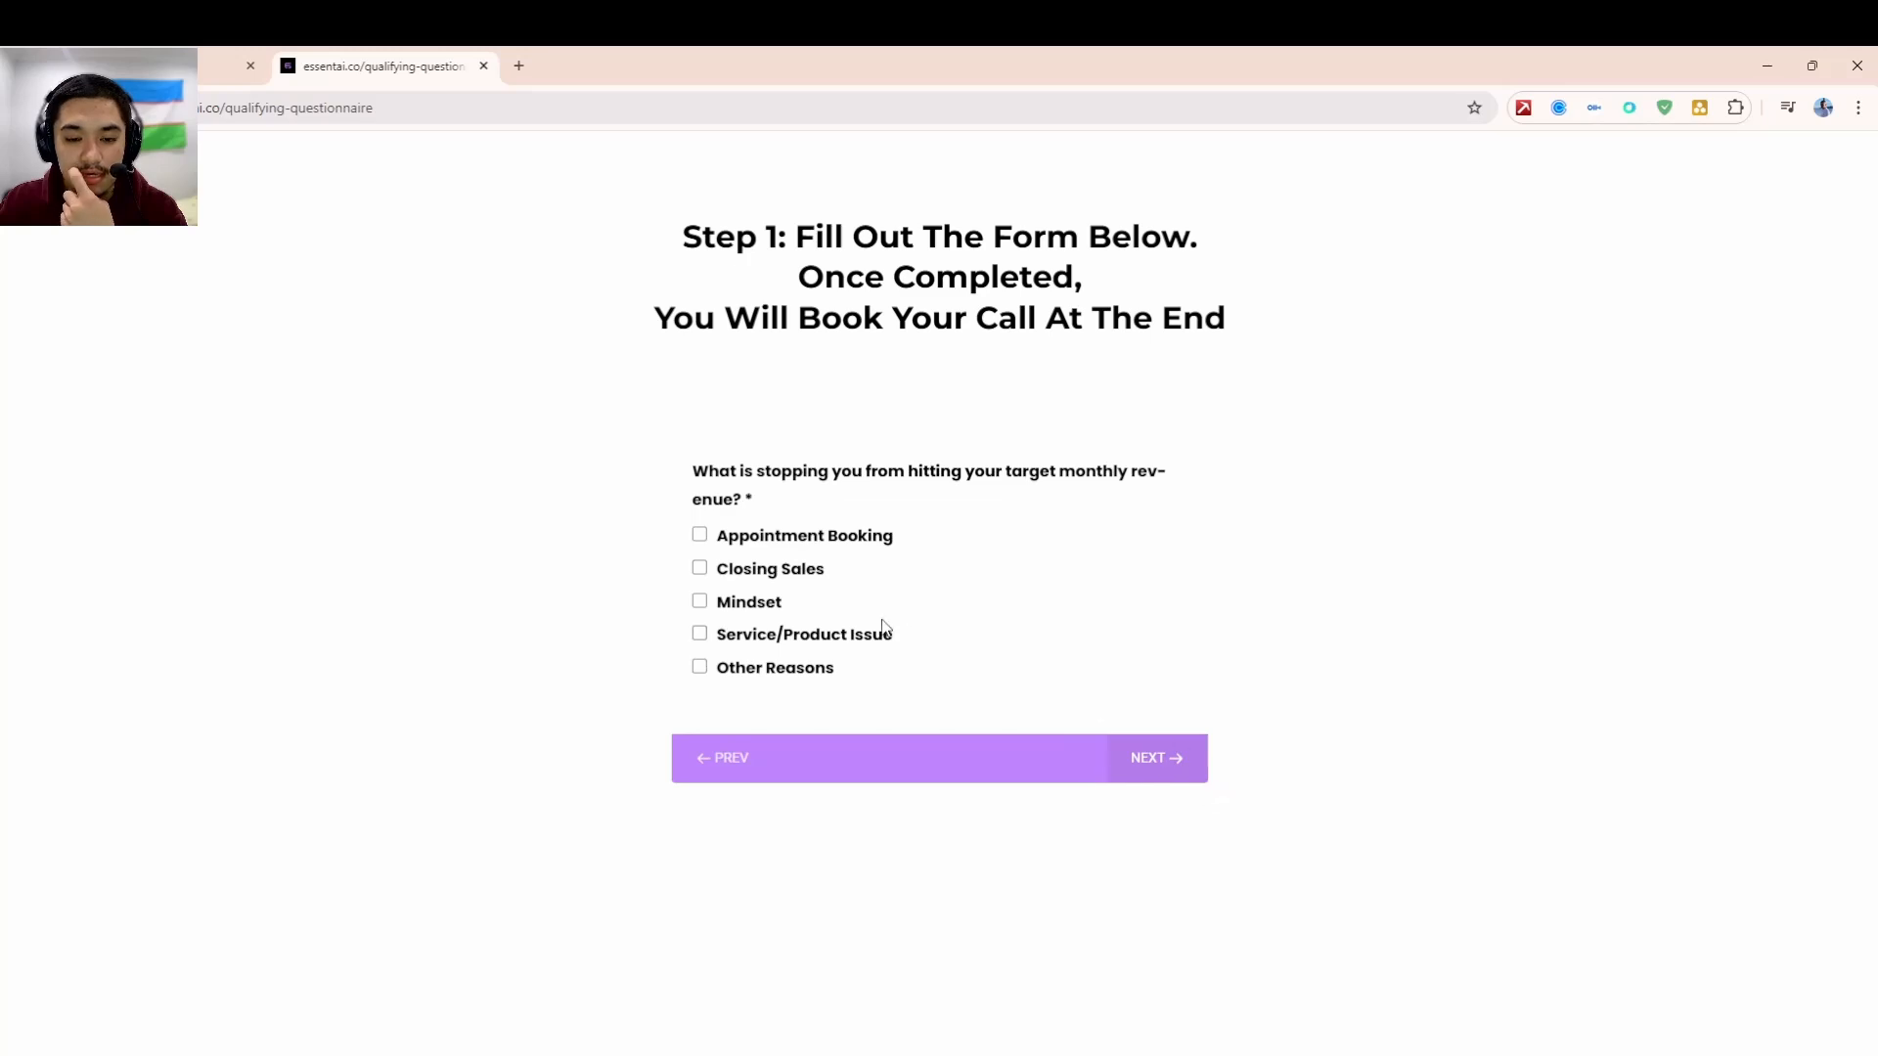
{"action": "left_click", "coordinate": [767, 603]}
{"action": "left_click", "coordinate": [1120, 759]}
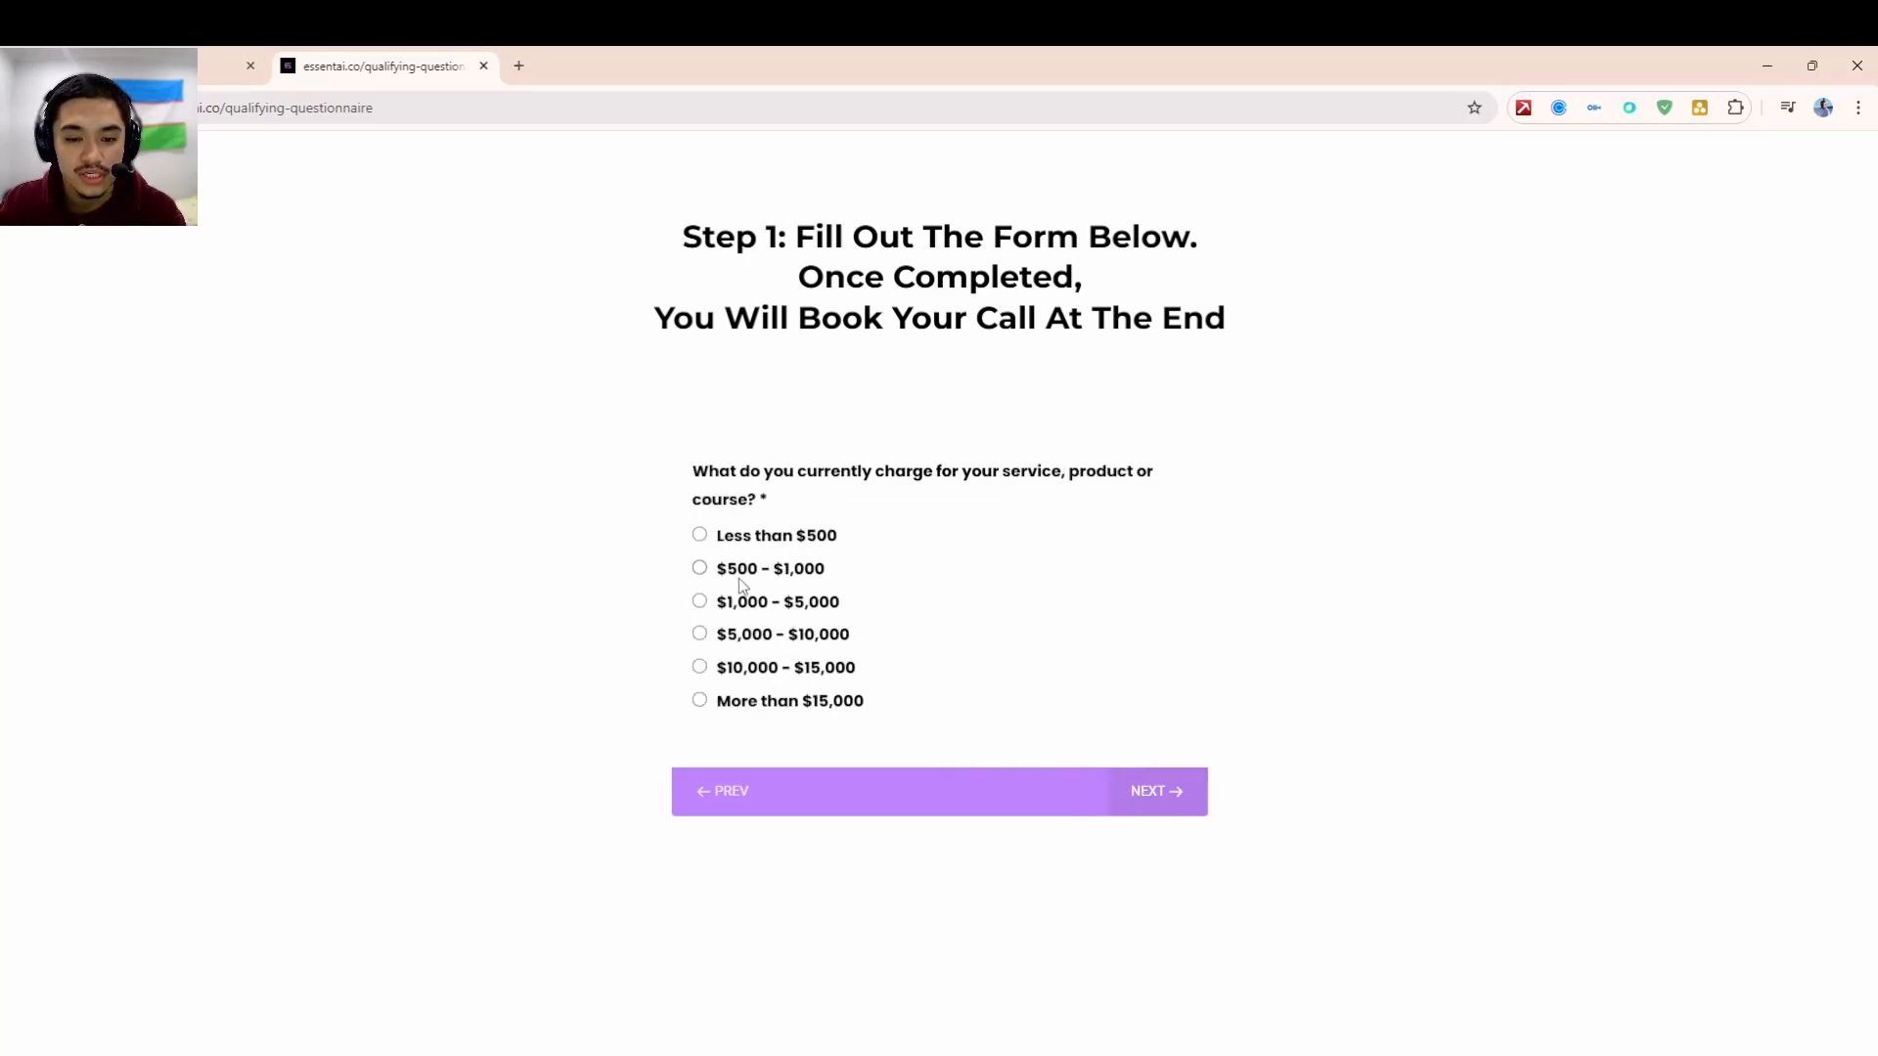
{"action": "left_click", "coordinate": [745, 604]}
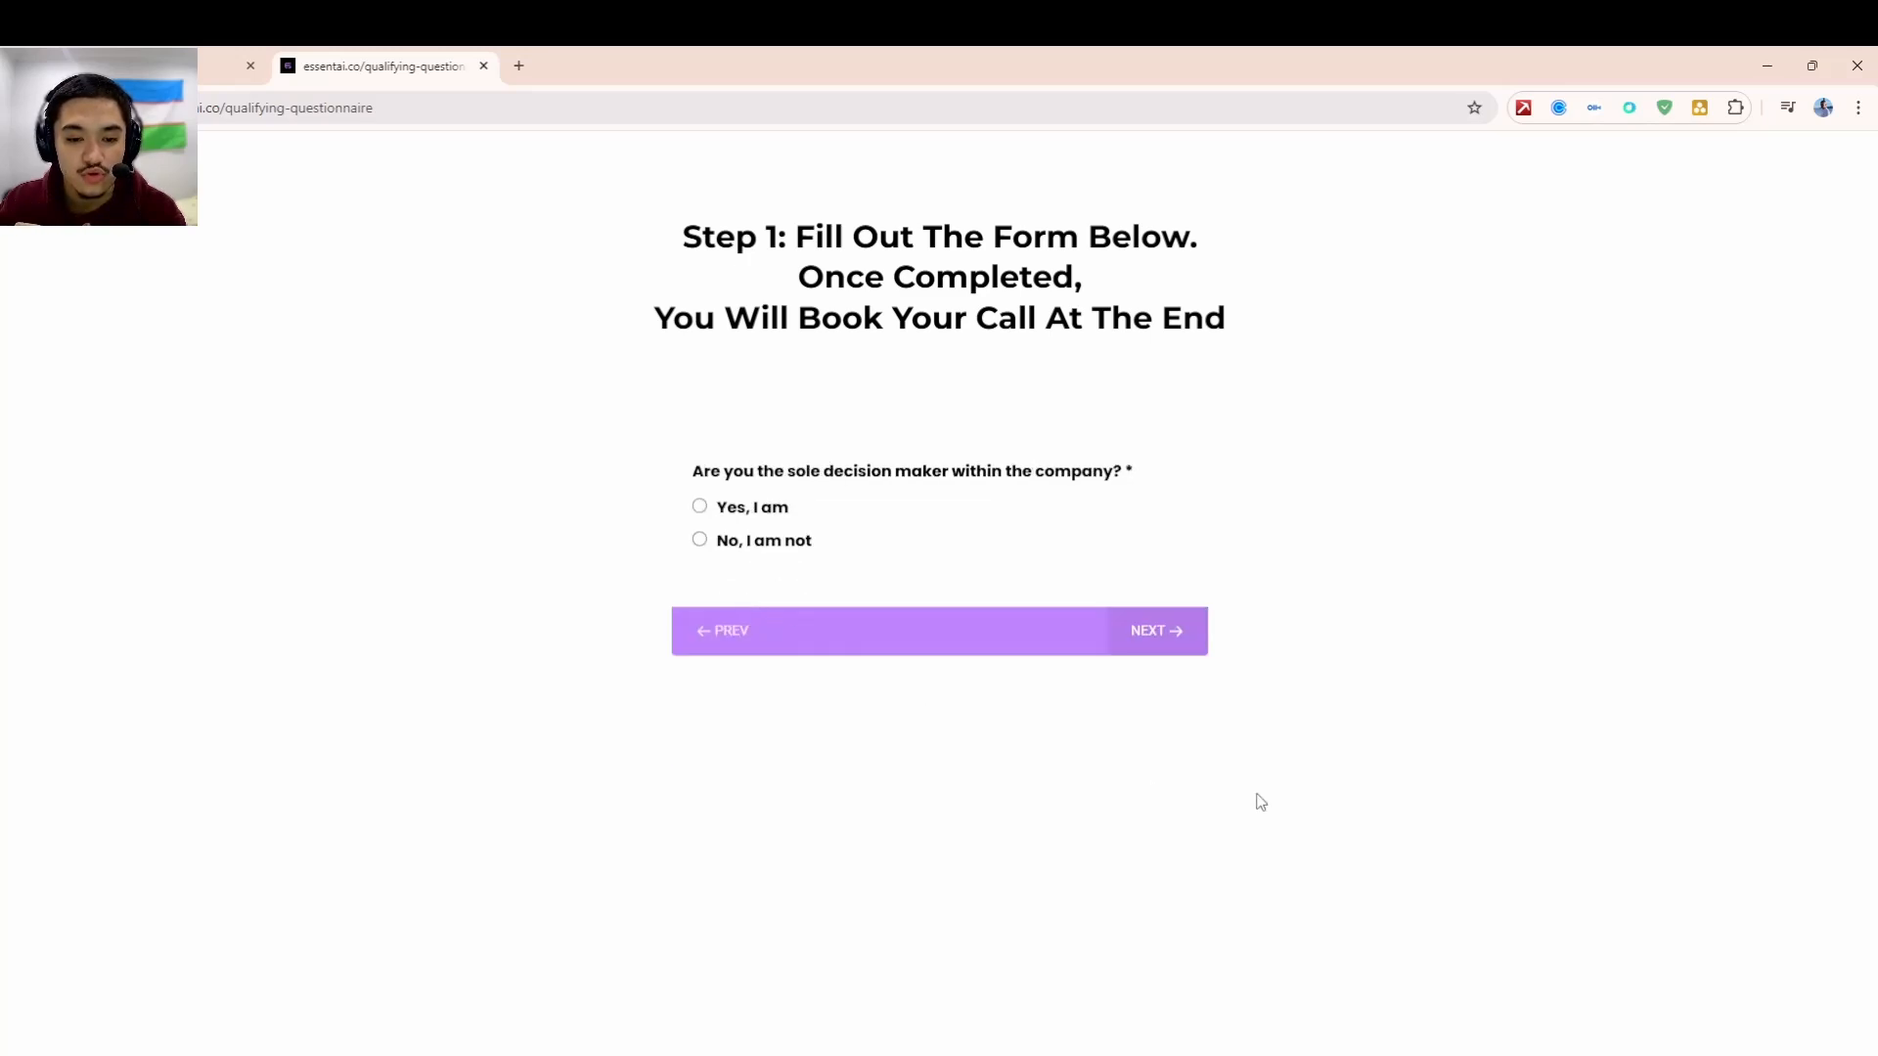
{"action": "left_click", "coordinate": [752, 513]}
{"action": "left_click", "coordinate": [779, 539]}
{"action": "left_click", "coordinate": [1159, 659]}
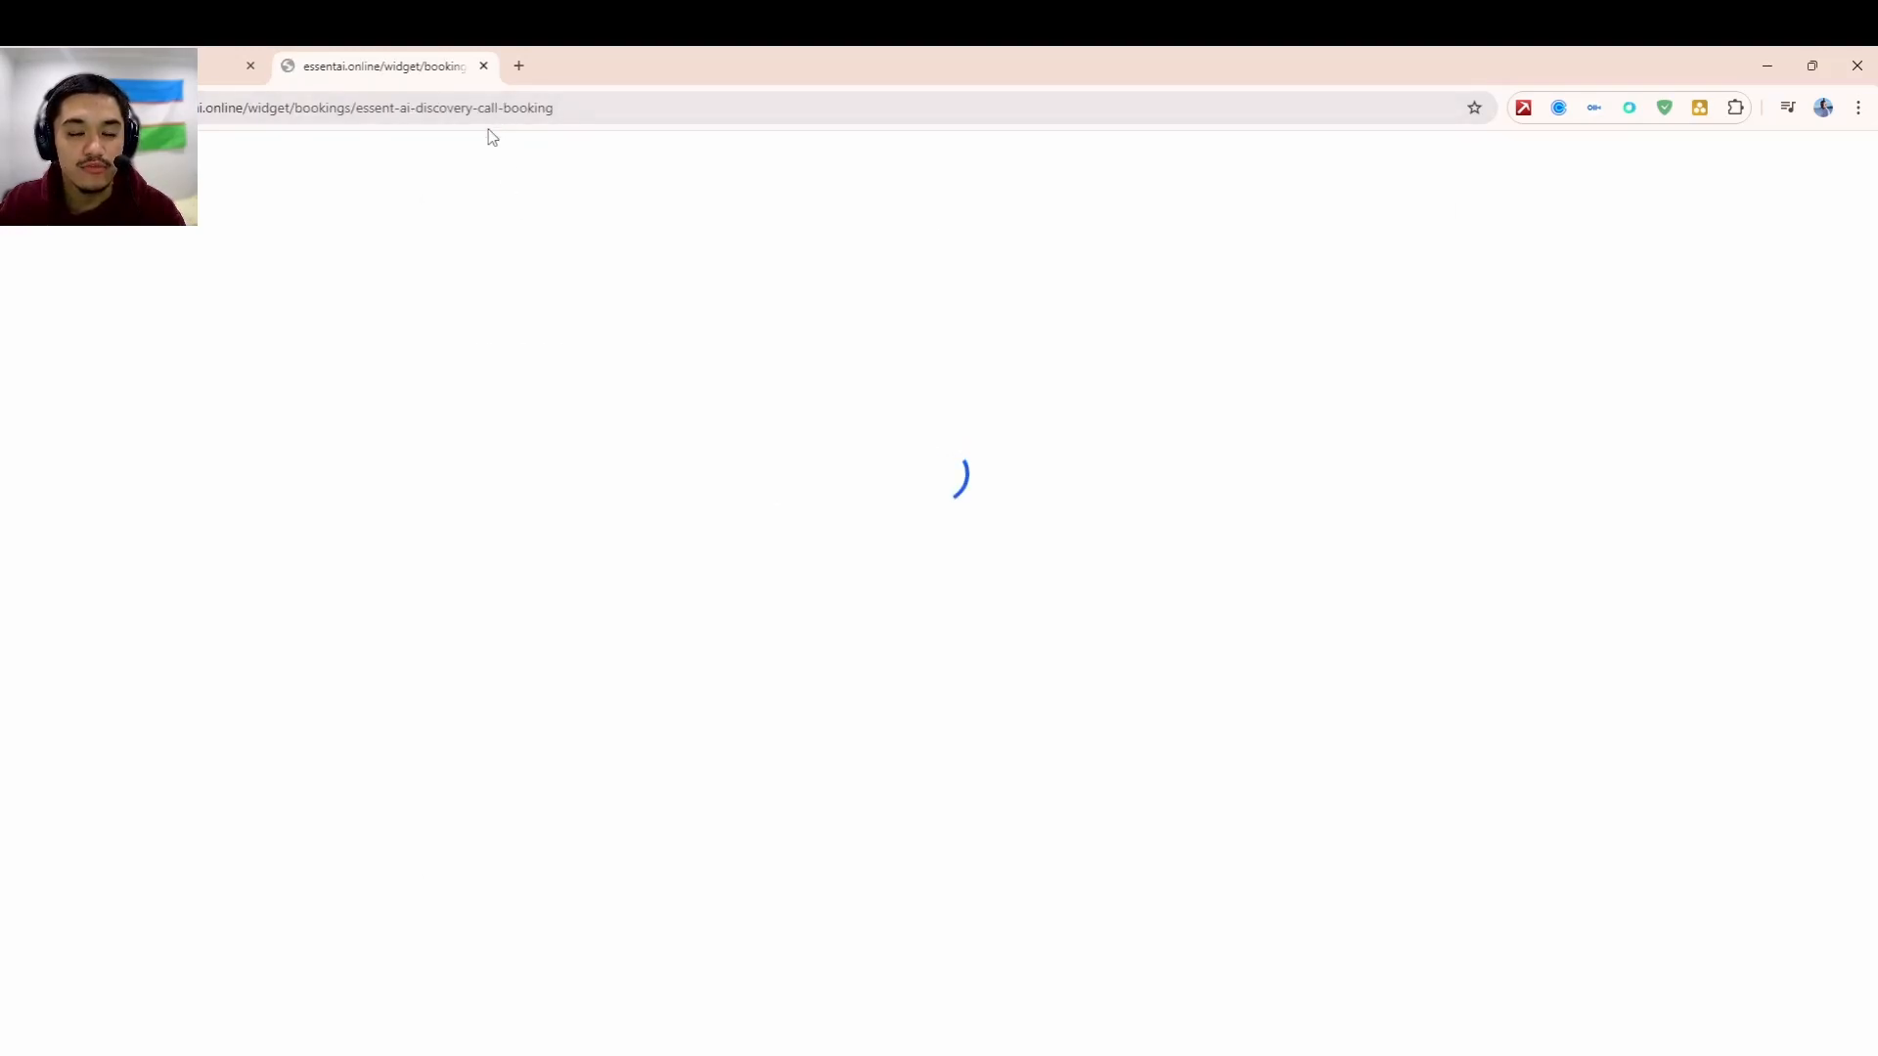
- Drag the test lead's card from New into Completed Questionnaire, then open the Automation workflow list
{"action": "left_click", "coordinate": [225, 65]}
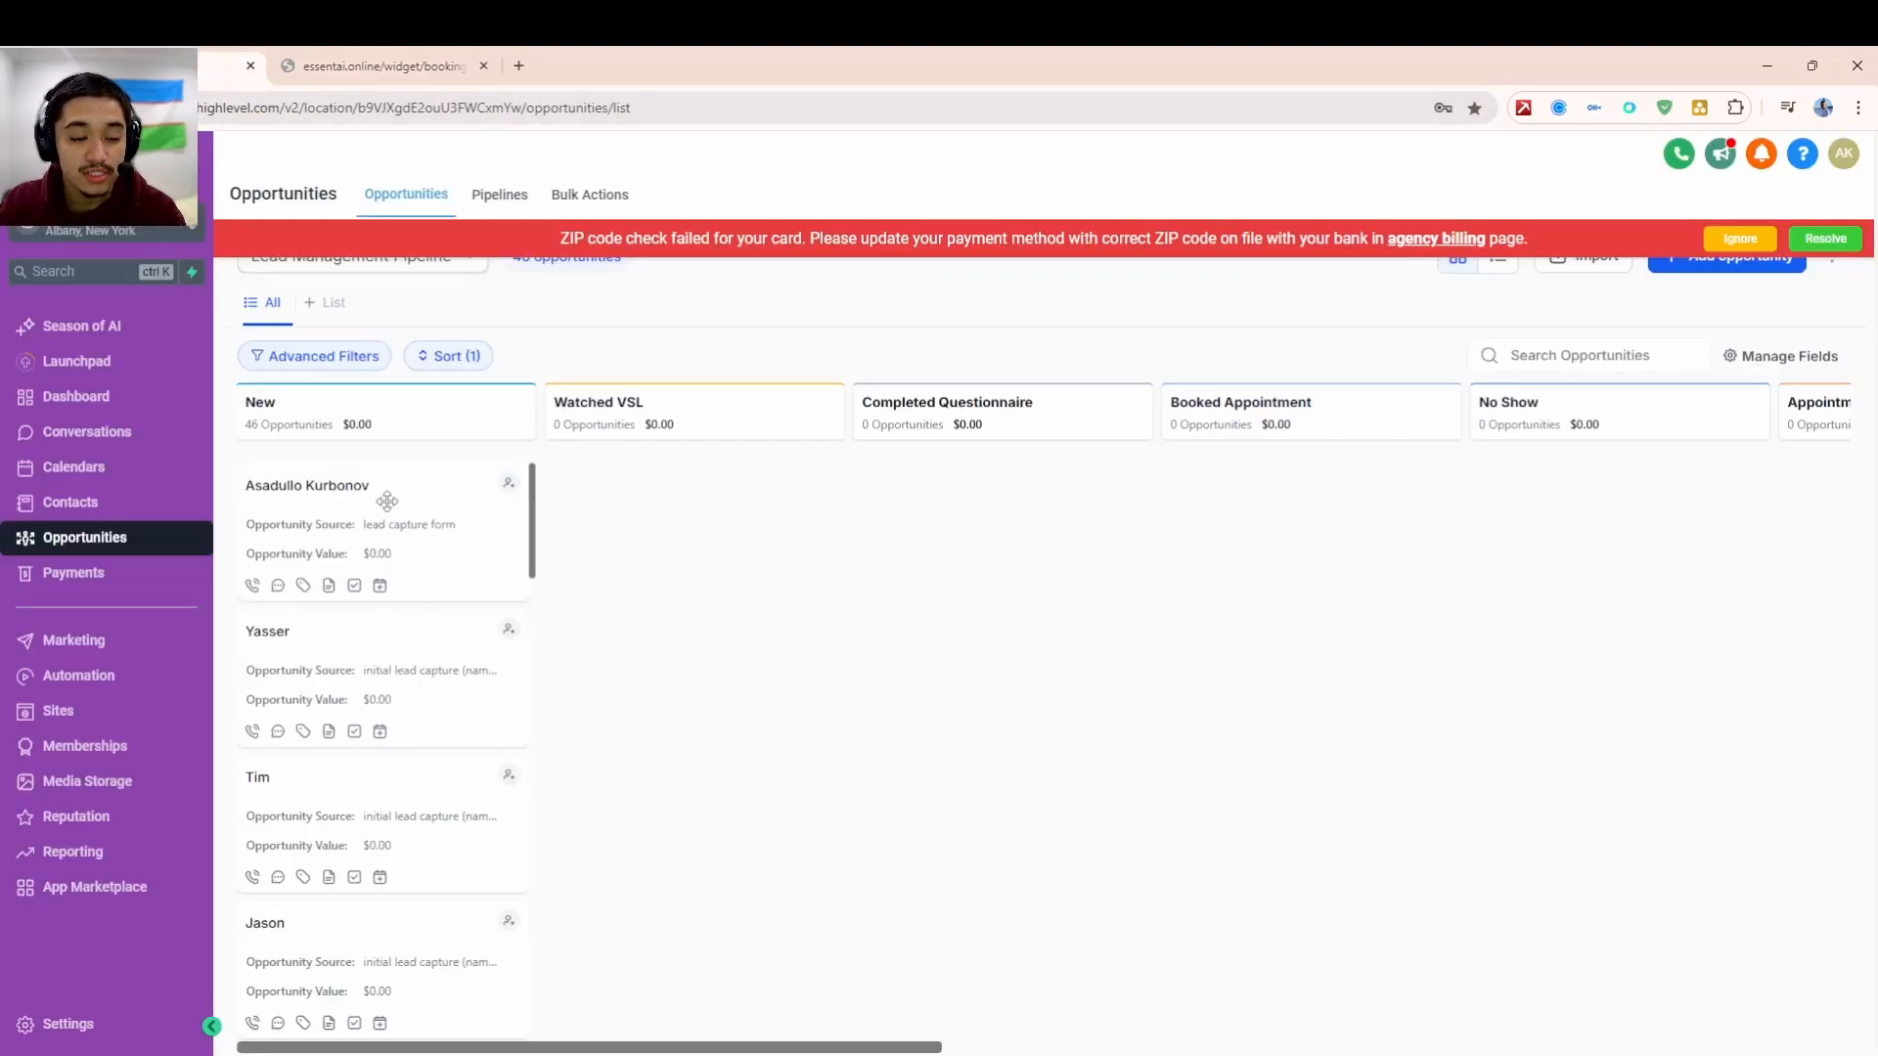
{"action": "left_click_drag", "start_coordinate": [459, 465], "coordinate": [839, 618]}
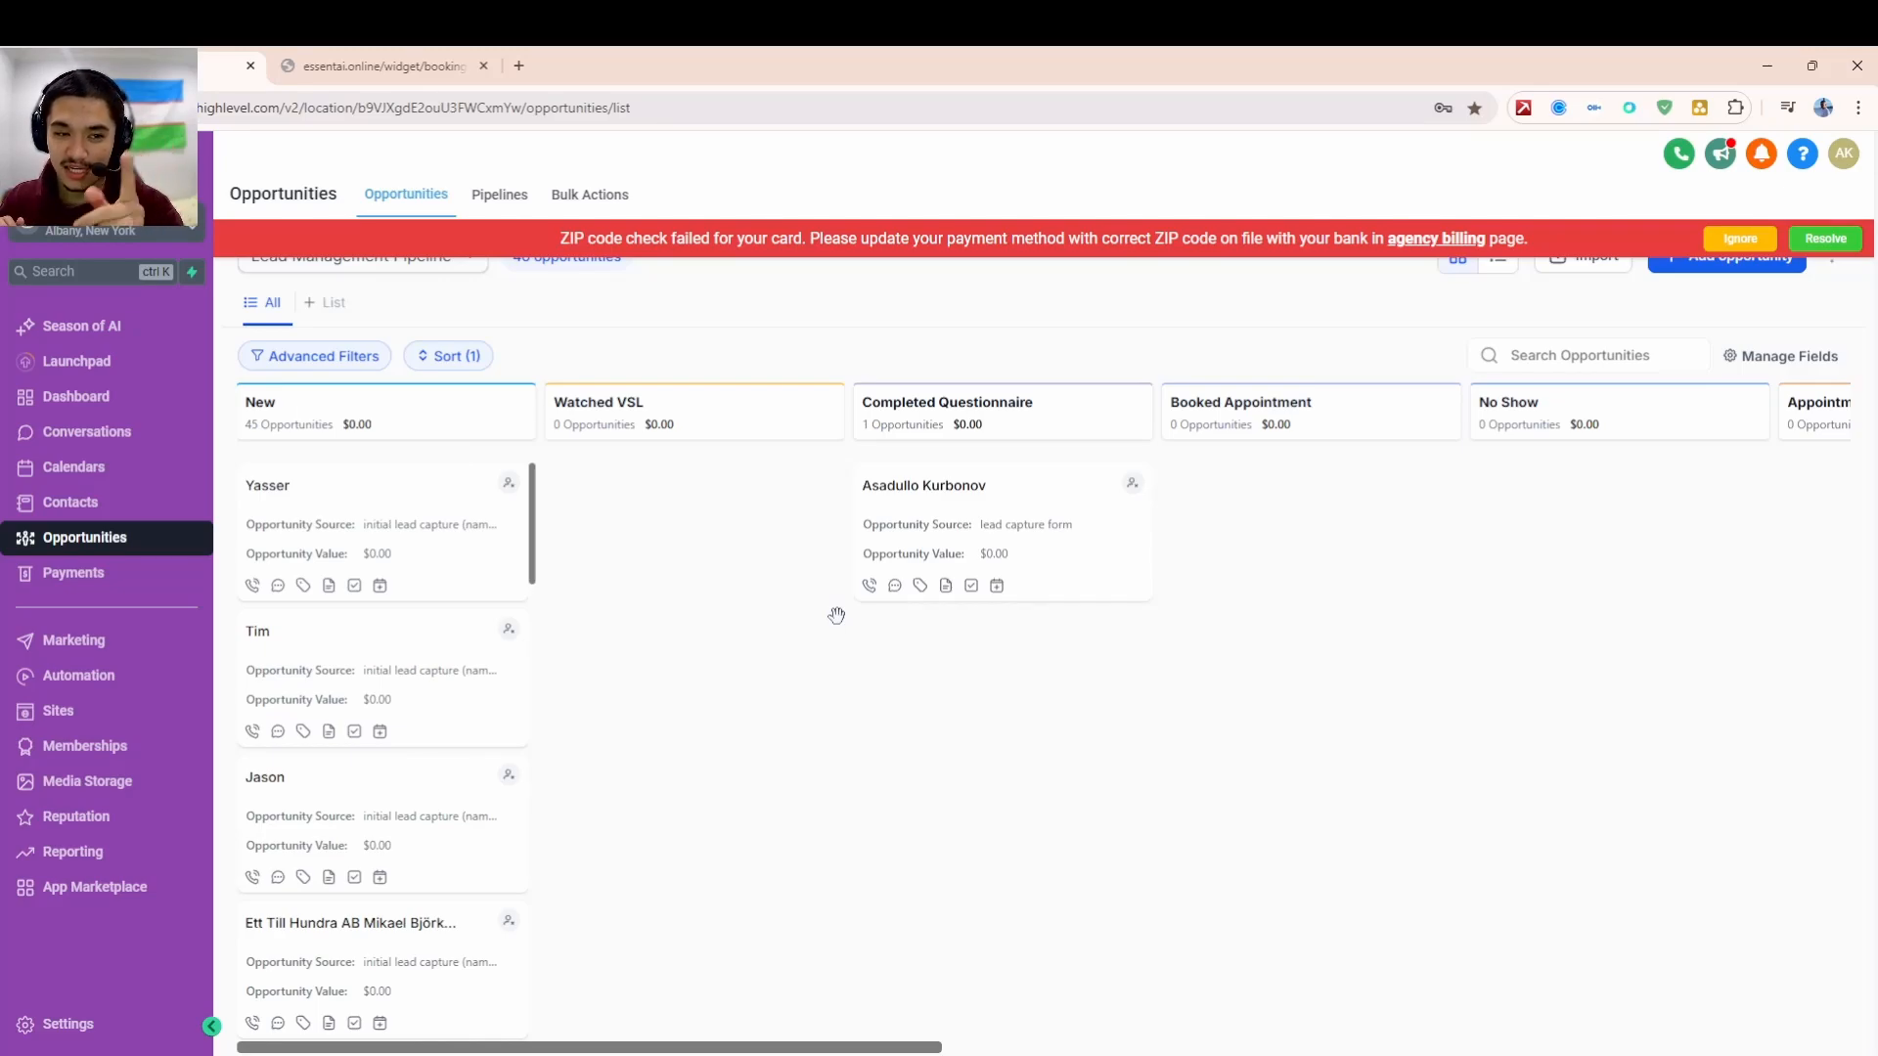
{"action": "left_click", "coordinate": [88, 683]}
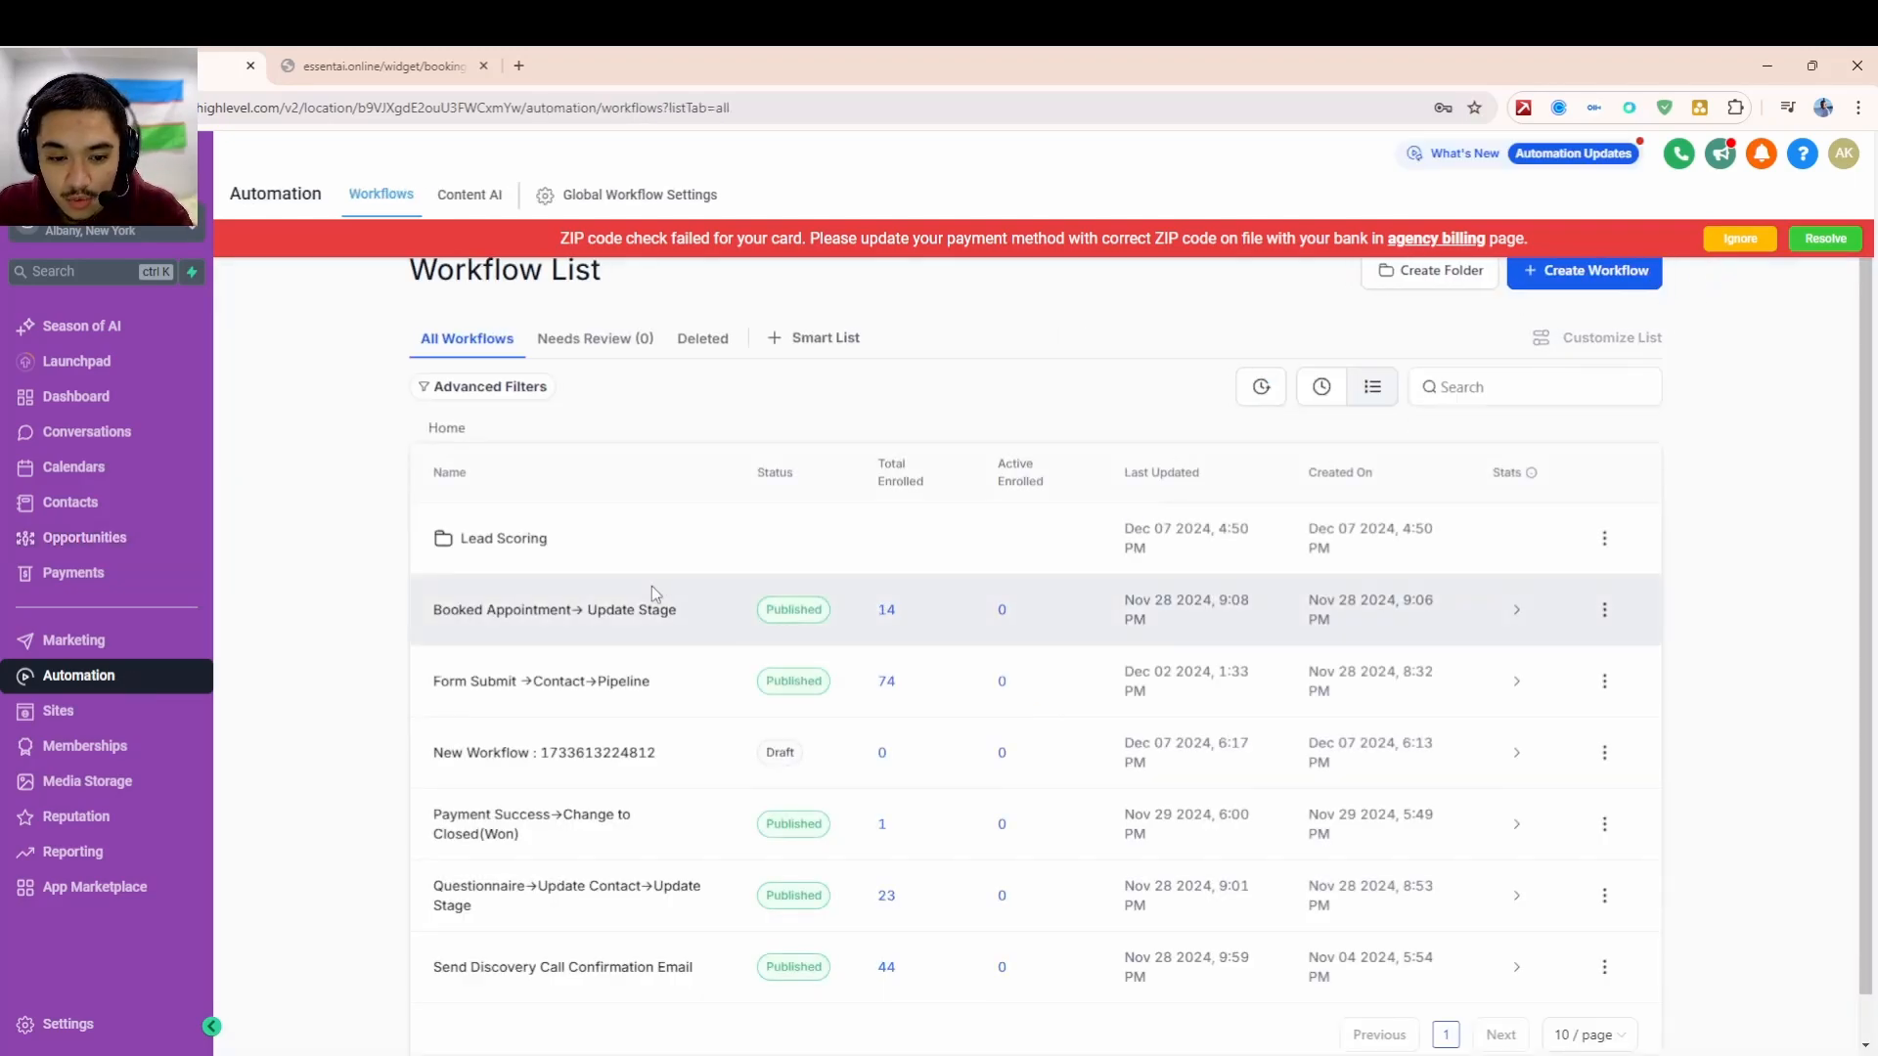
- Open the Questionnaire workflow and set its trigger type to Survey submitted
{"action": "left_click", "coordinate": [577, 905]}
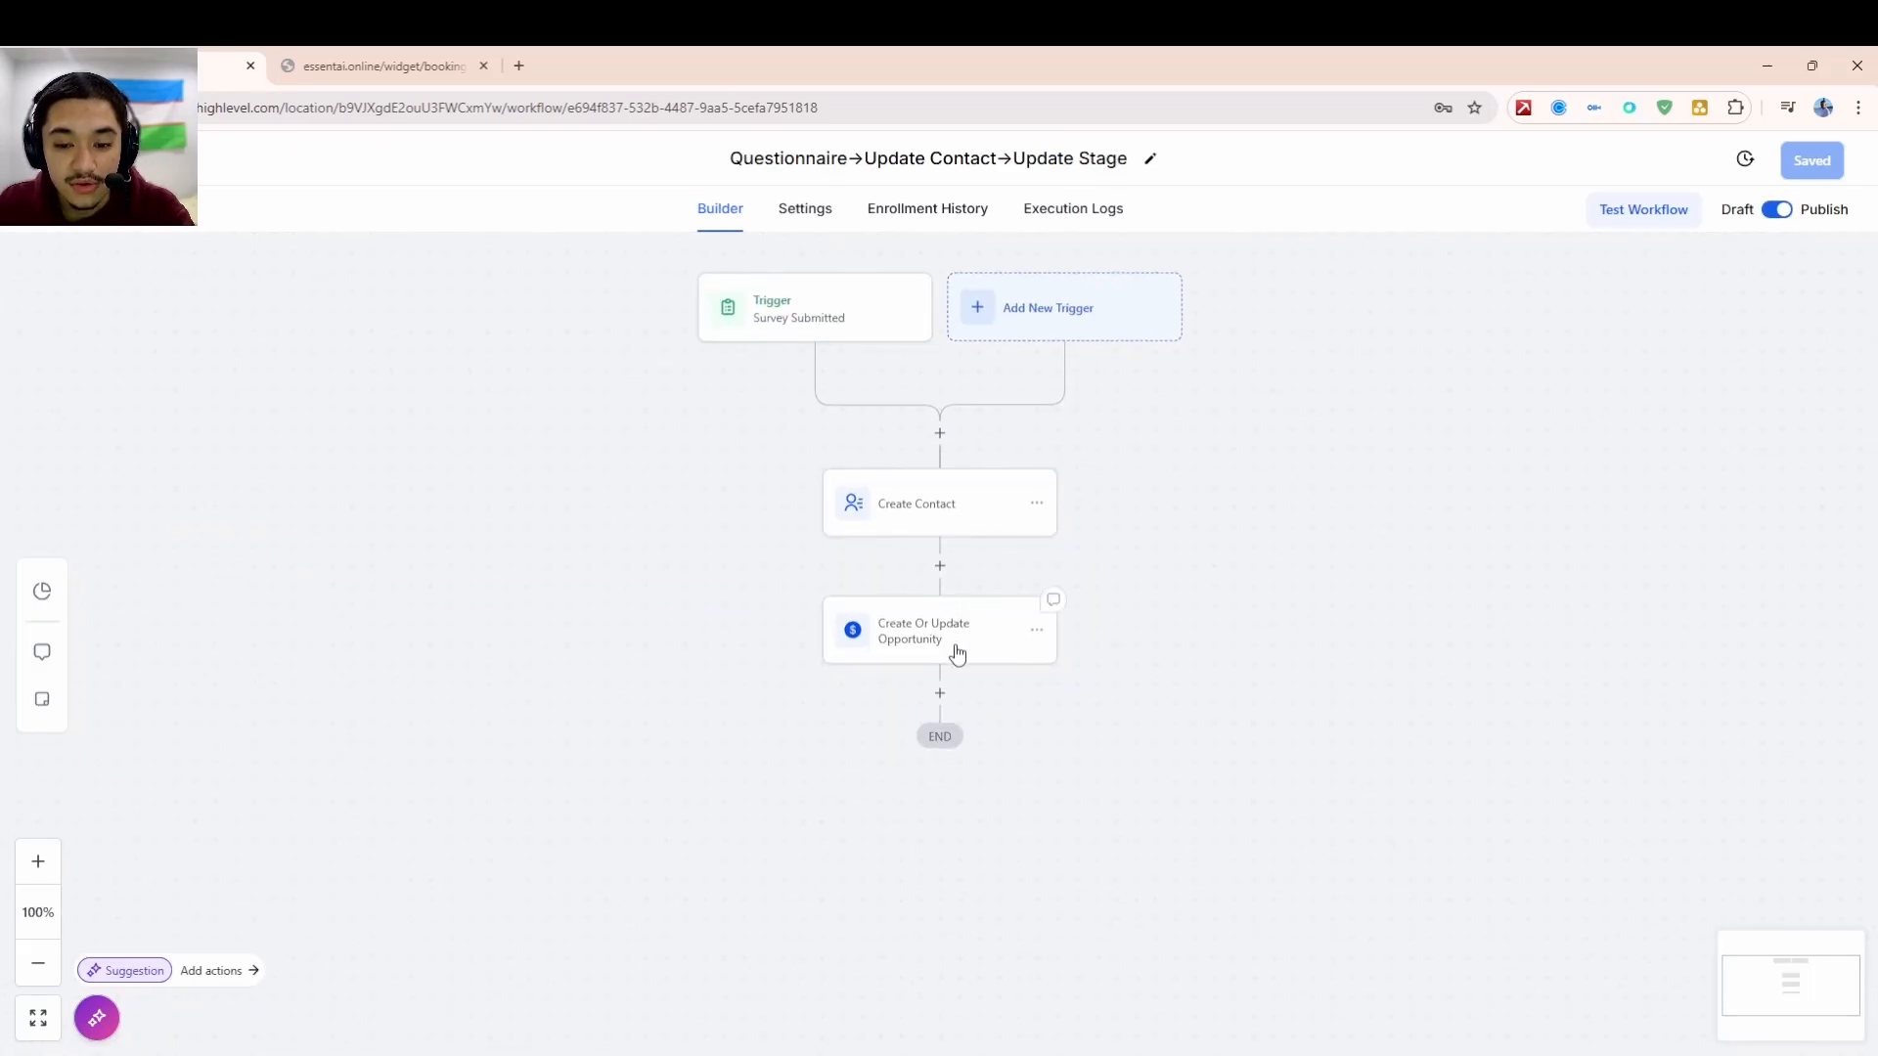
{"action": "left_click", "coordinate": [843, 324]}
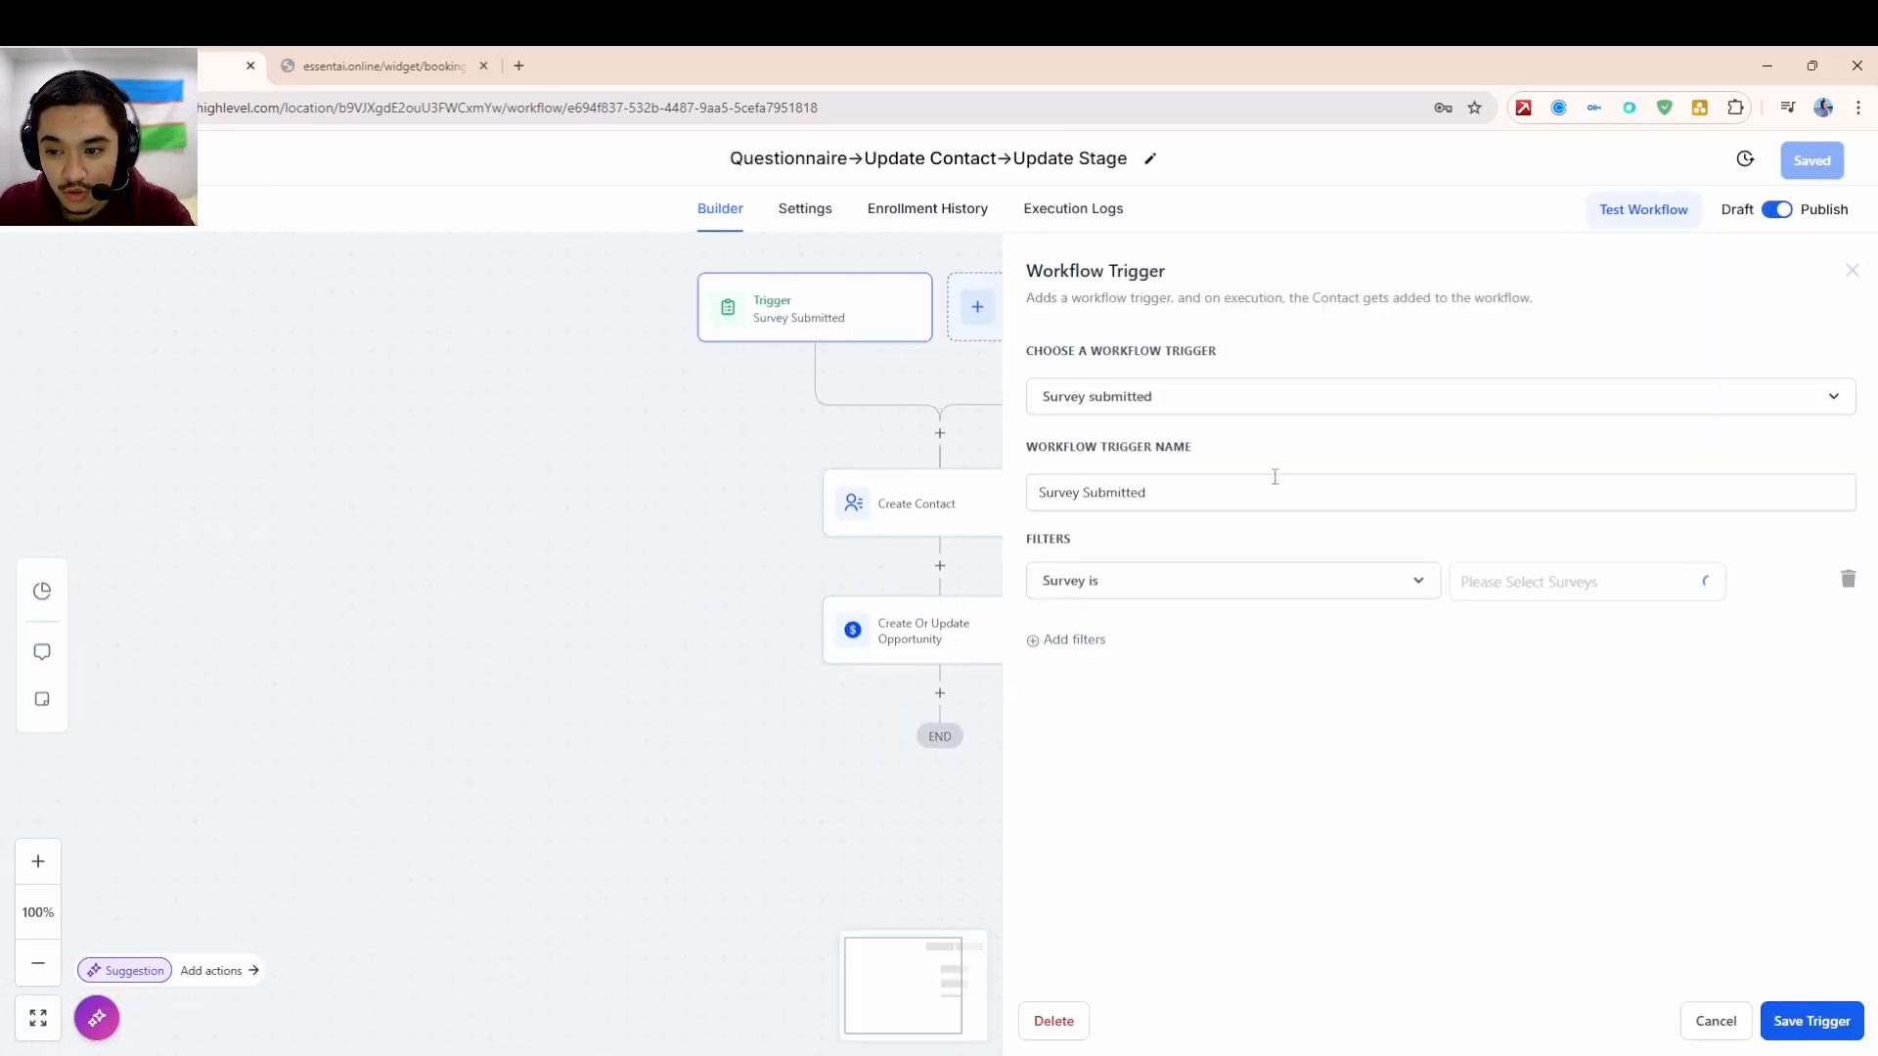
{"action": "left_click", "coordinate": [1273, 412]}
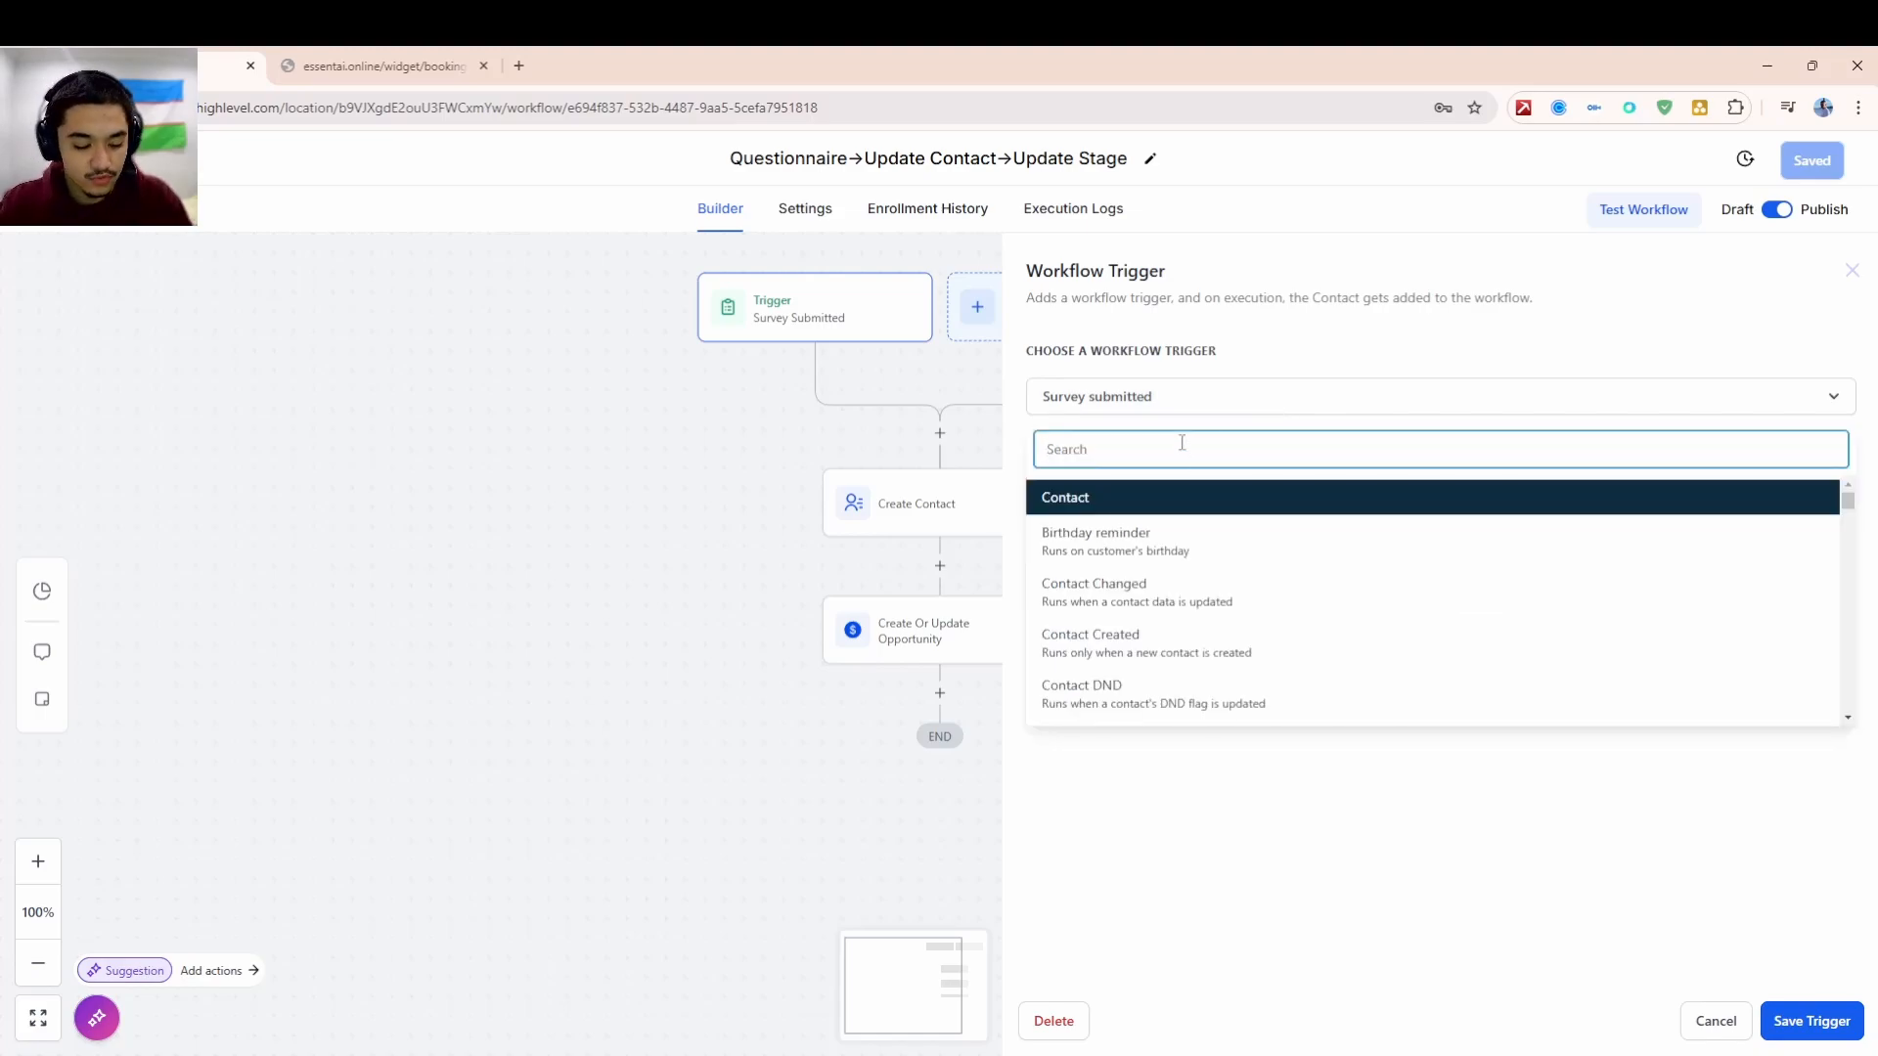
{"action": "type", "text": "sur"}
{"action": "left_click", "coordinate": [1178, 549]}
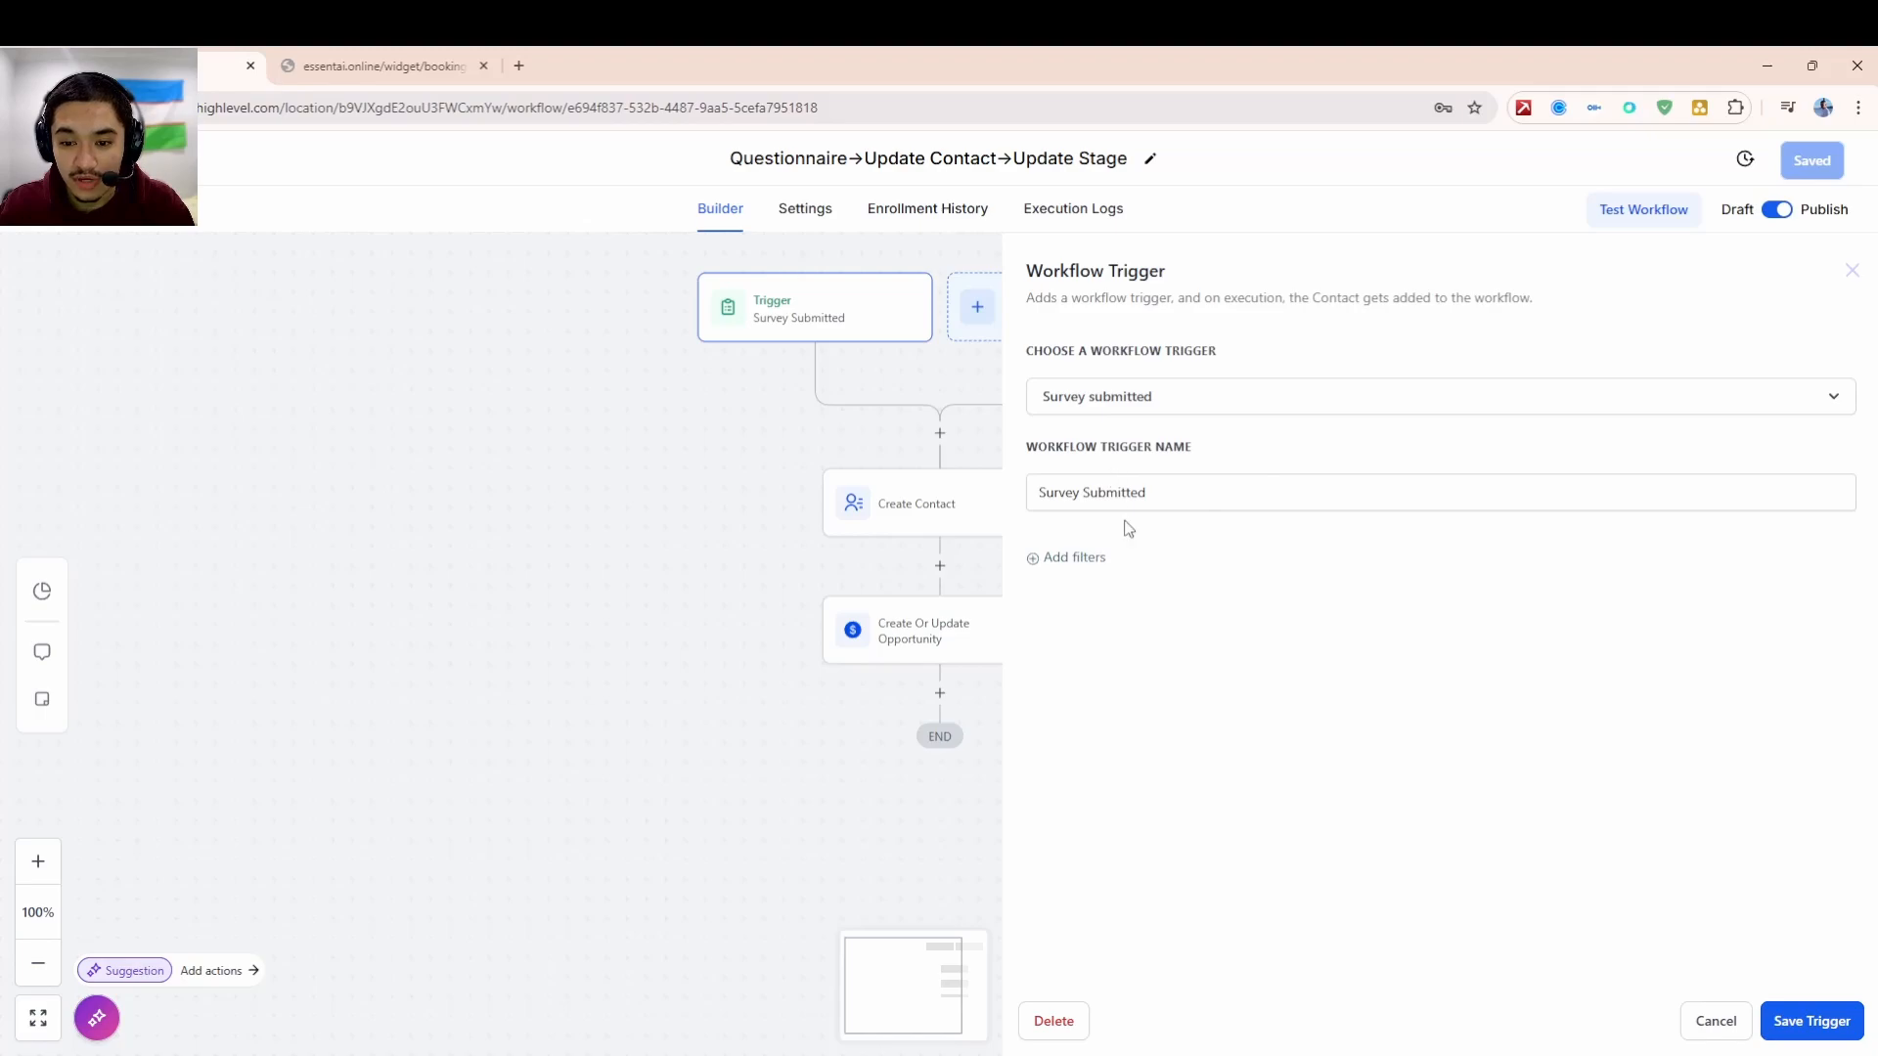
- Add the filter Survey is Qualifying Questionnaire, remove an extra empty filter, and cancel out
{"action": "left_click", "coordinate": [1075, 557]}
{"action": "left_click", "coordinate": [1090, 579]}
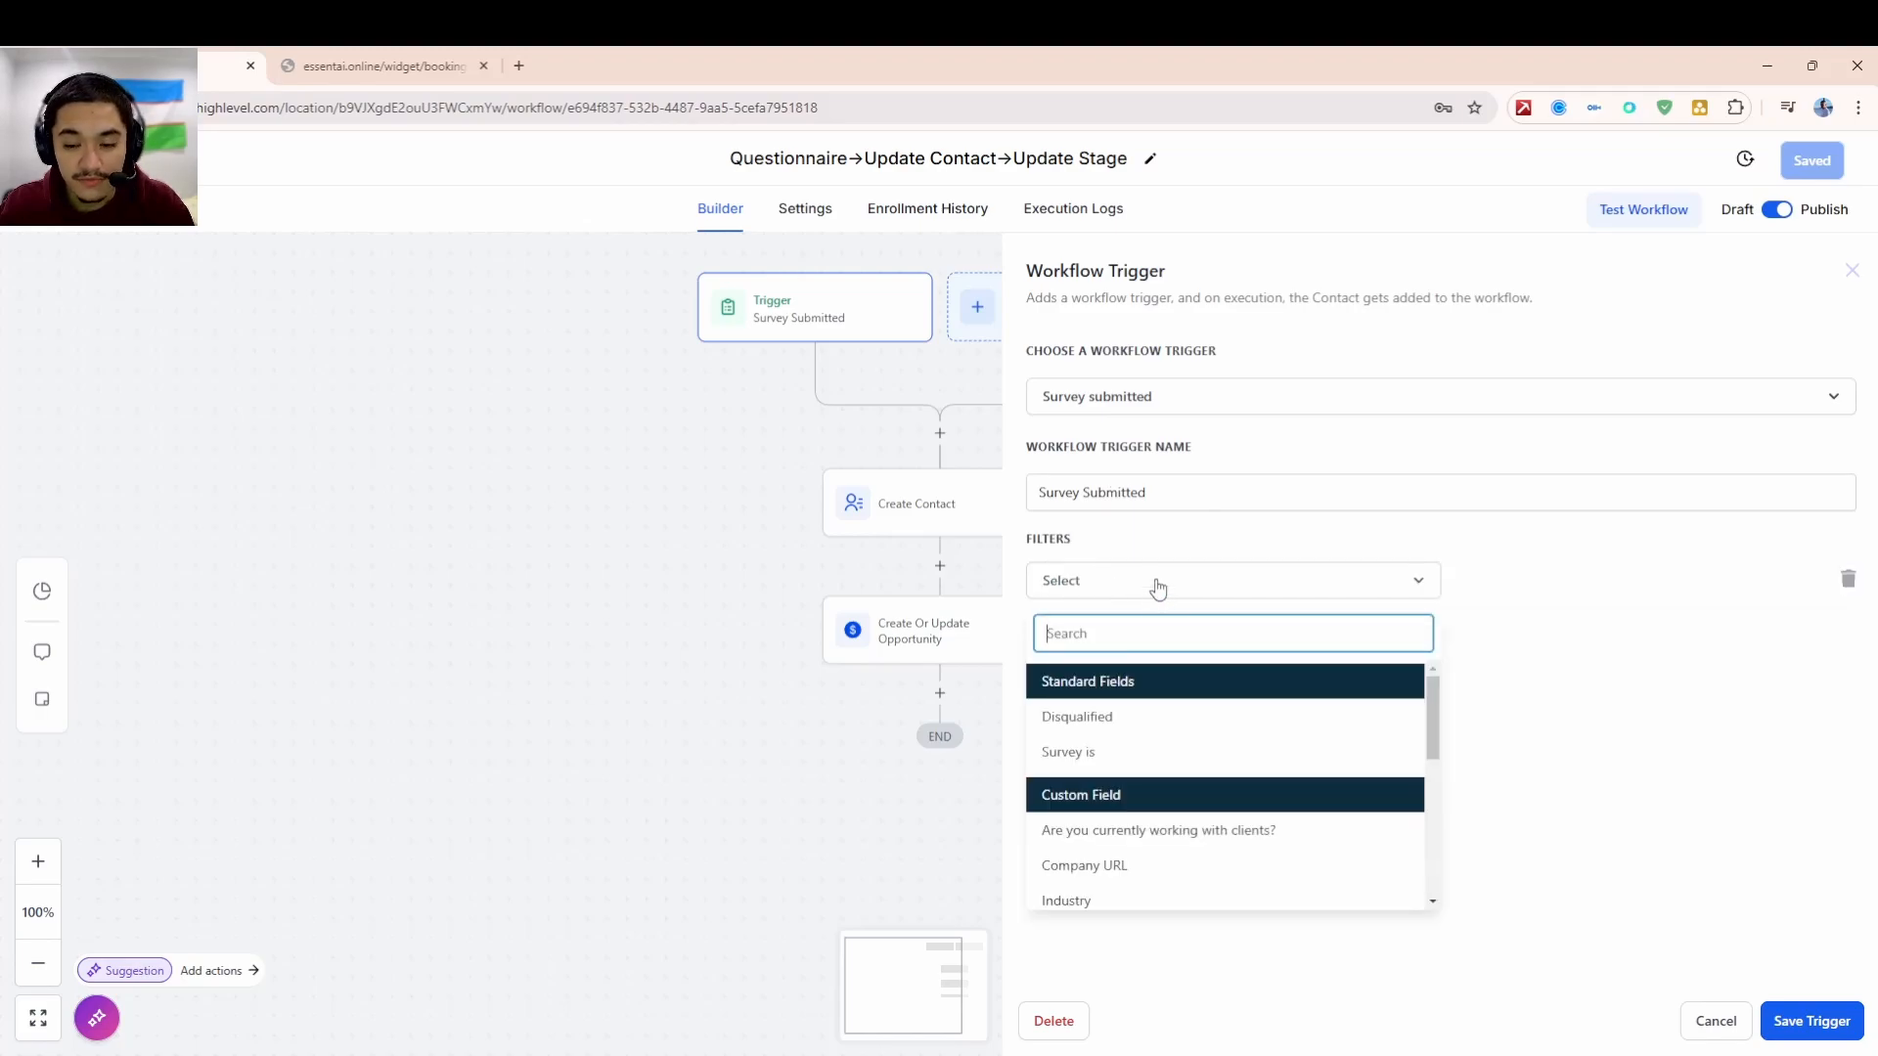
{"action": "left_click", "coordinate": [1106, 752]}
{"action": "left_click", "coordinate": [1501, 581]}
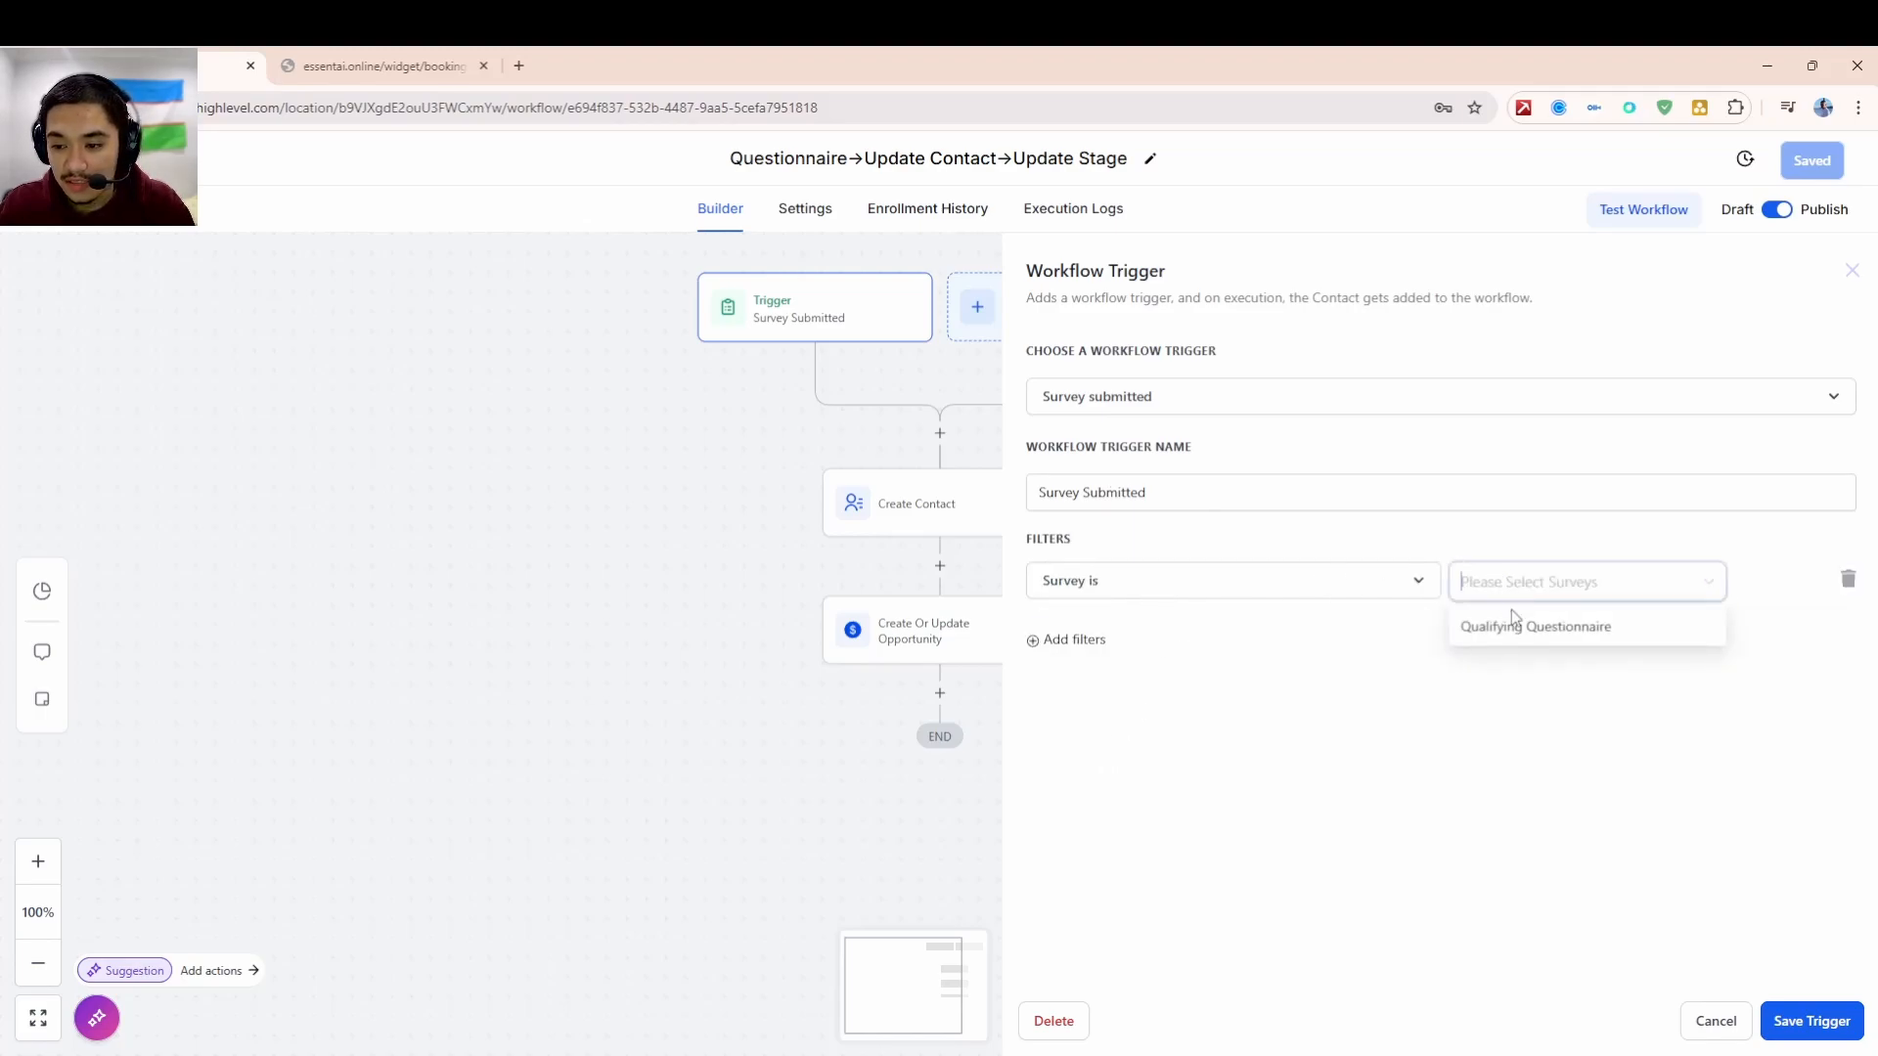
{"action": "left_click", "coordinate": [1516, 627]}
{"action": "left_click", "coordinate": [1473, 630]}
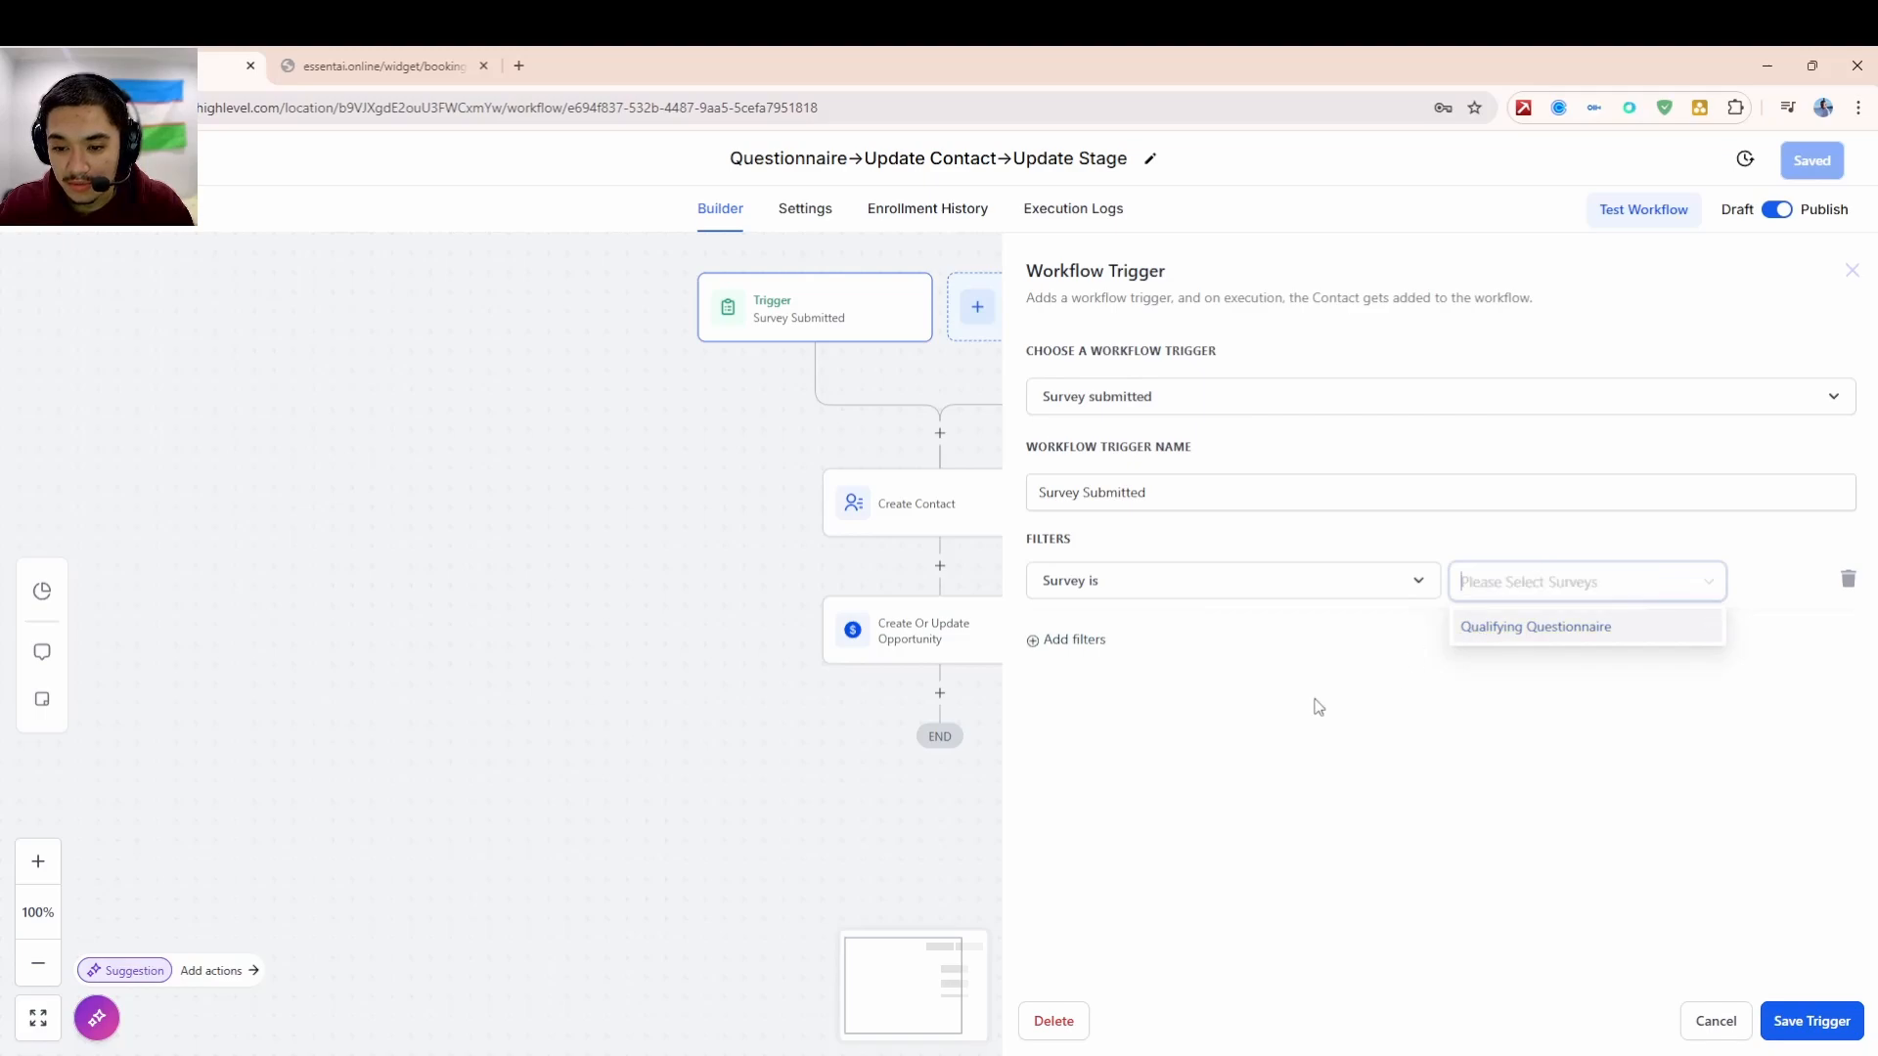
{"action": "left_click", "coordinate": [1487, 636]}
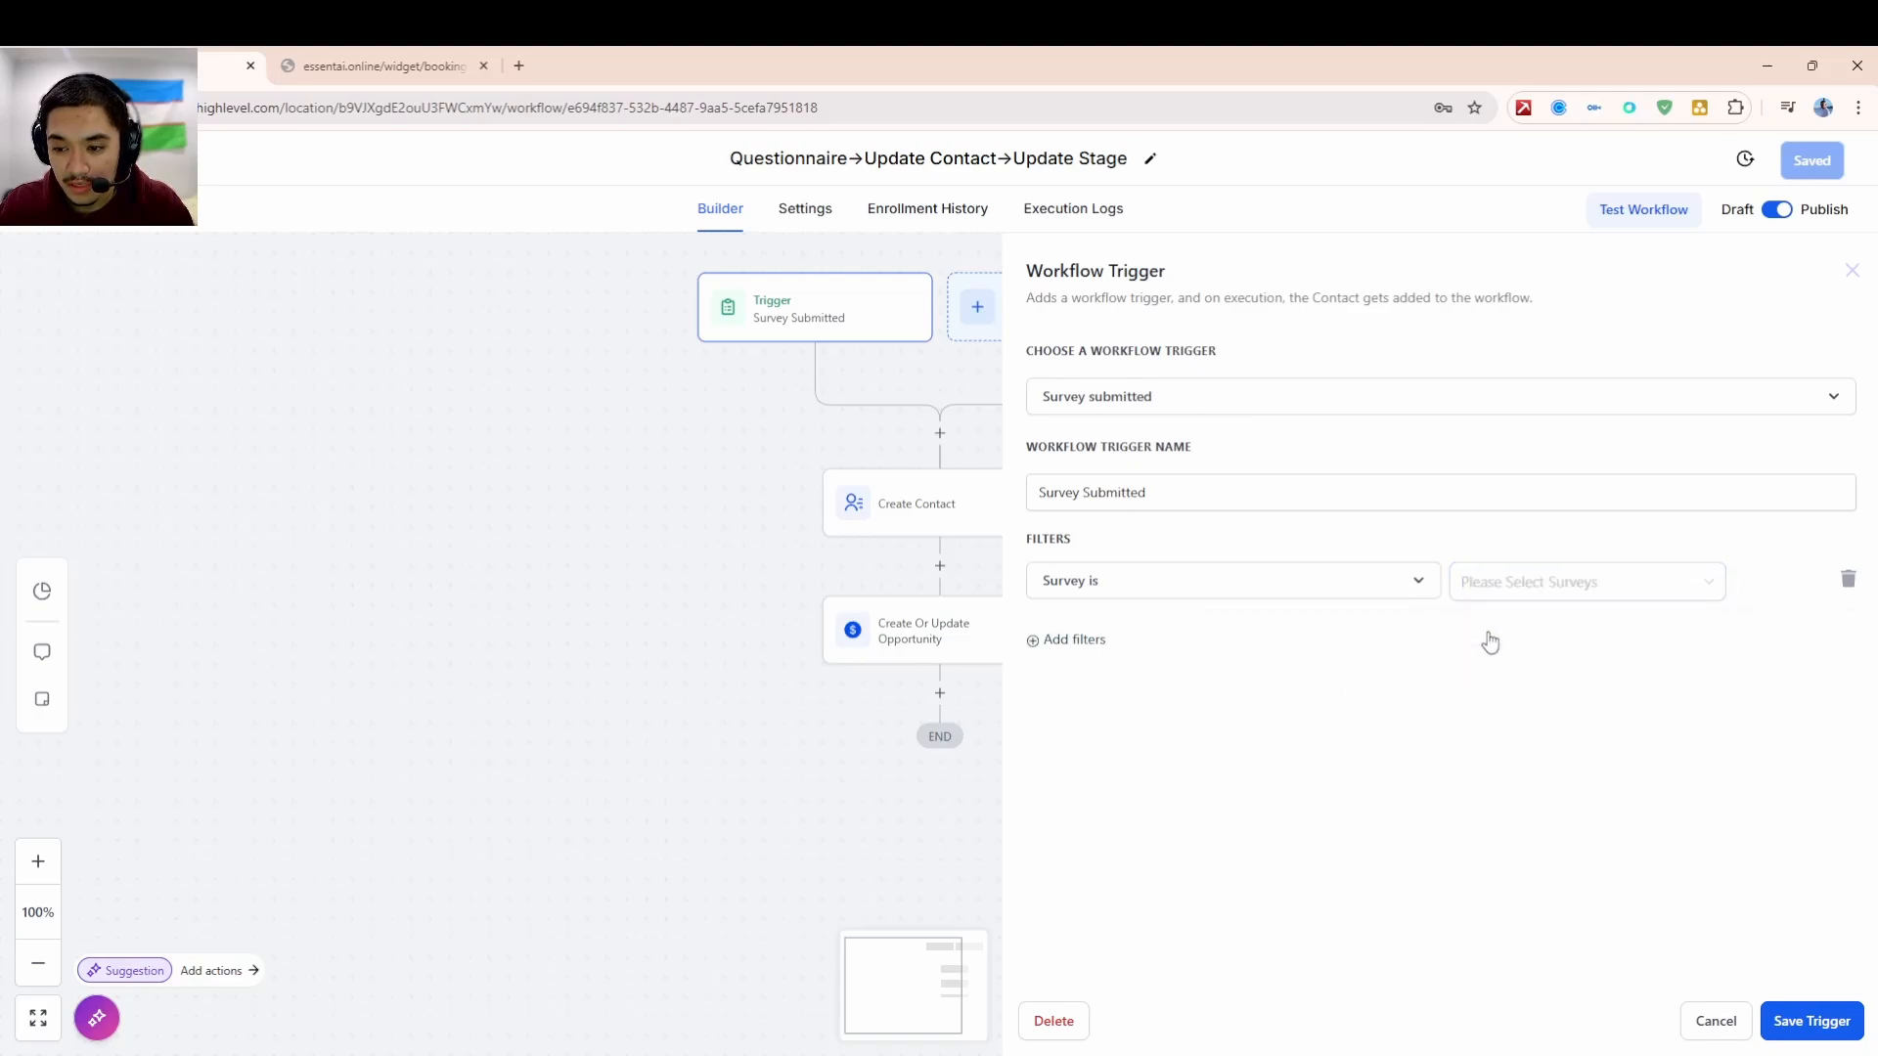
{"action": "left_click", "coordinate": [1035, 640]}
{"action": "left_click", "coordinate": [1093, 640]}
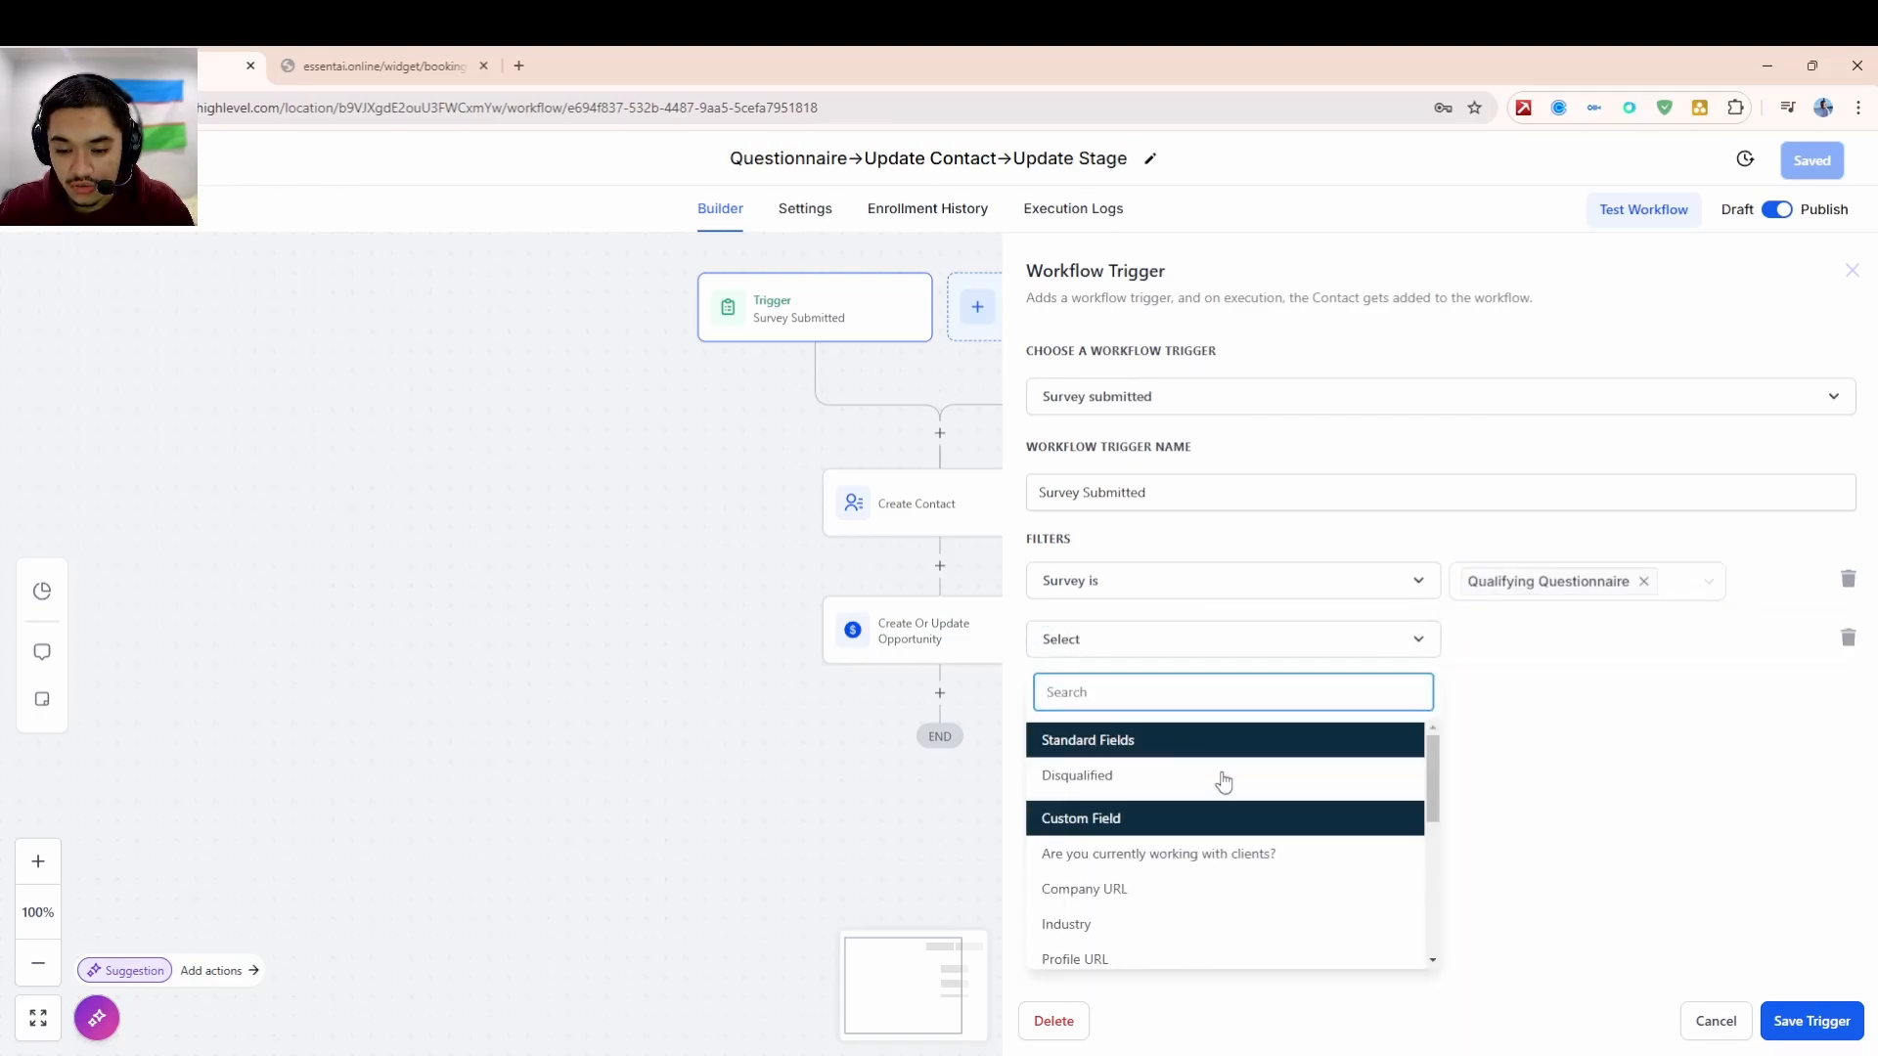
{"action": "left_click", "coordinate": [1848, 639]}
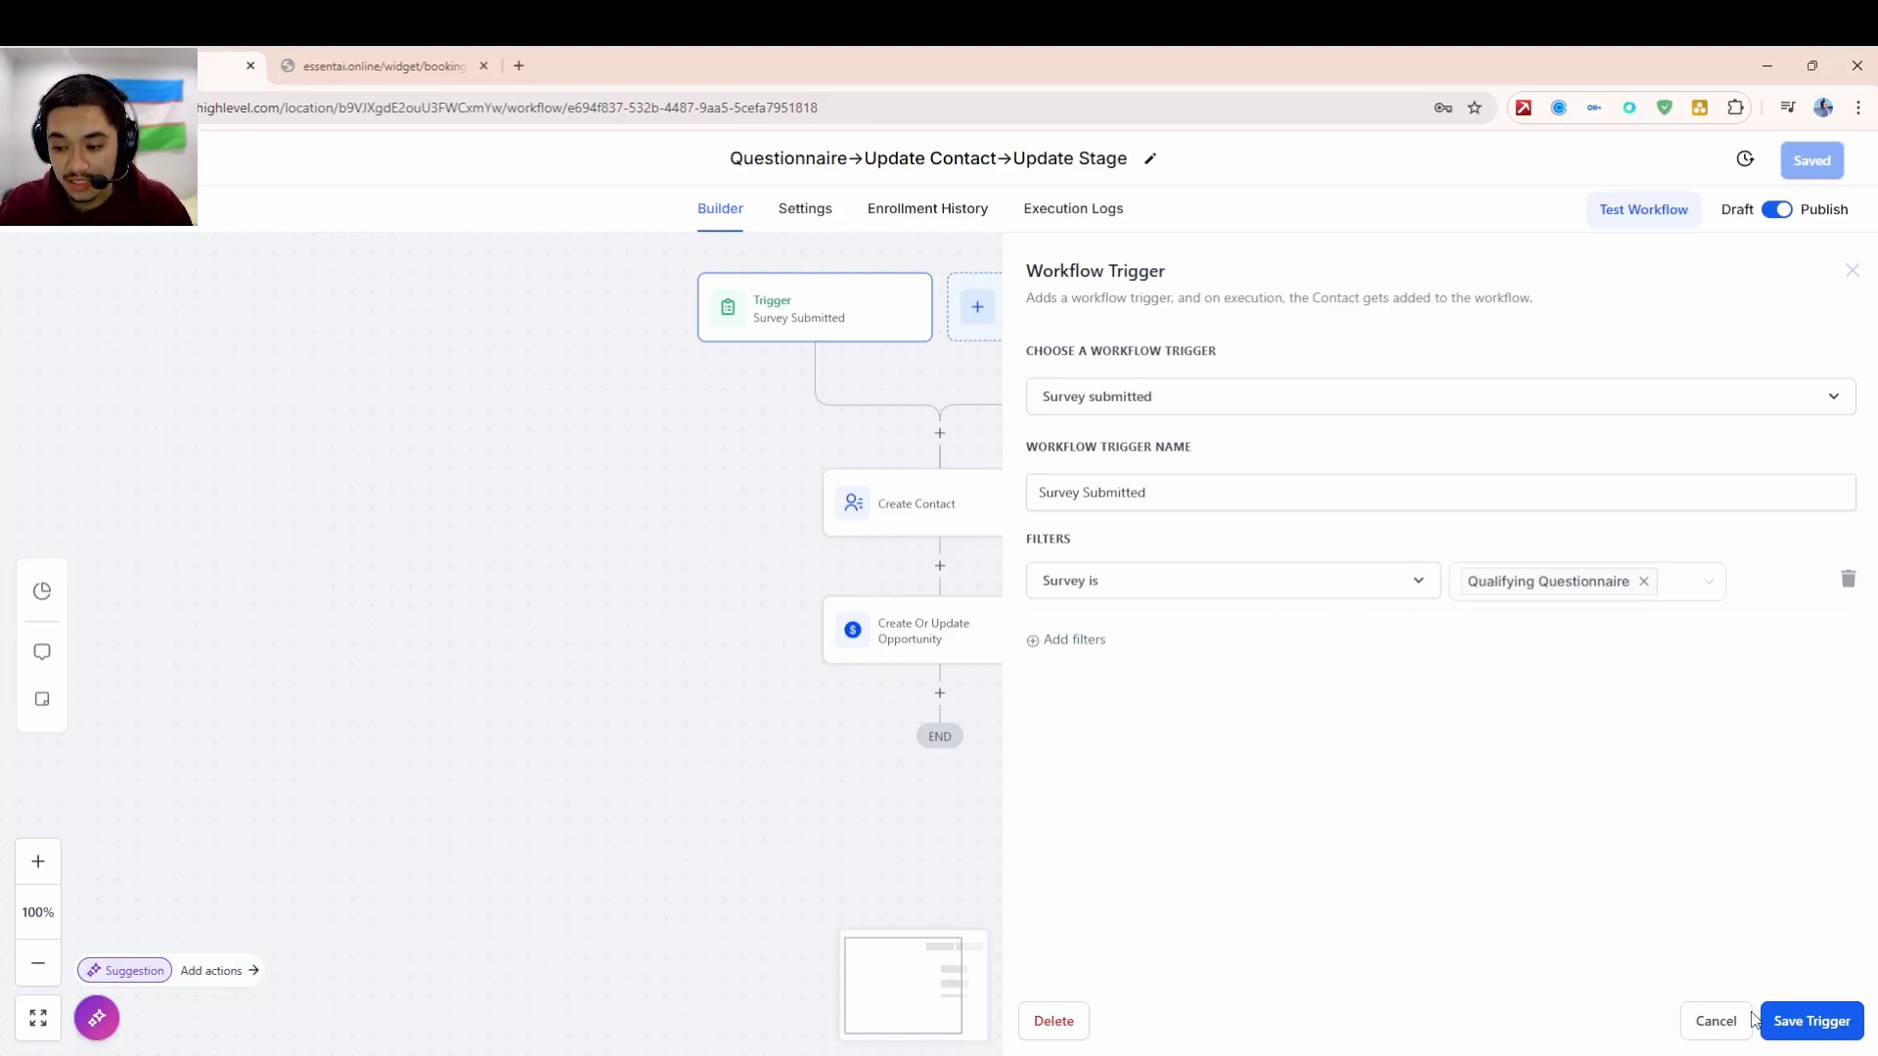
{"action": "left_click", "coordinate": [1716, 1023]}
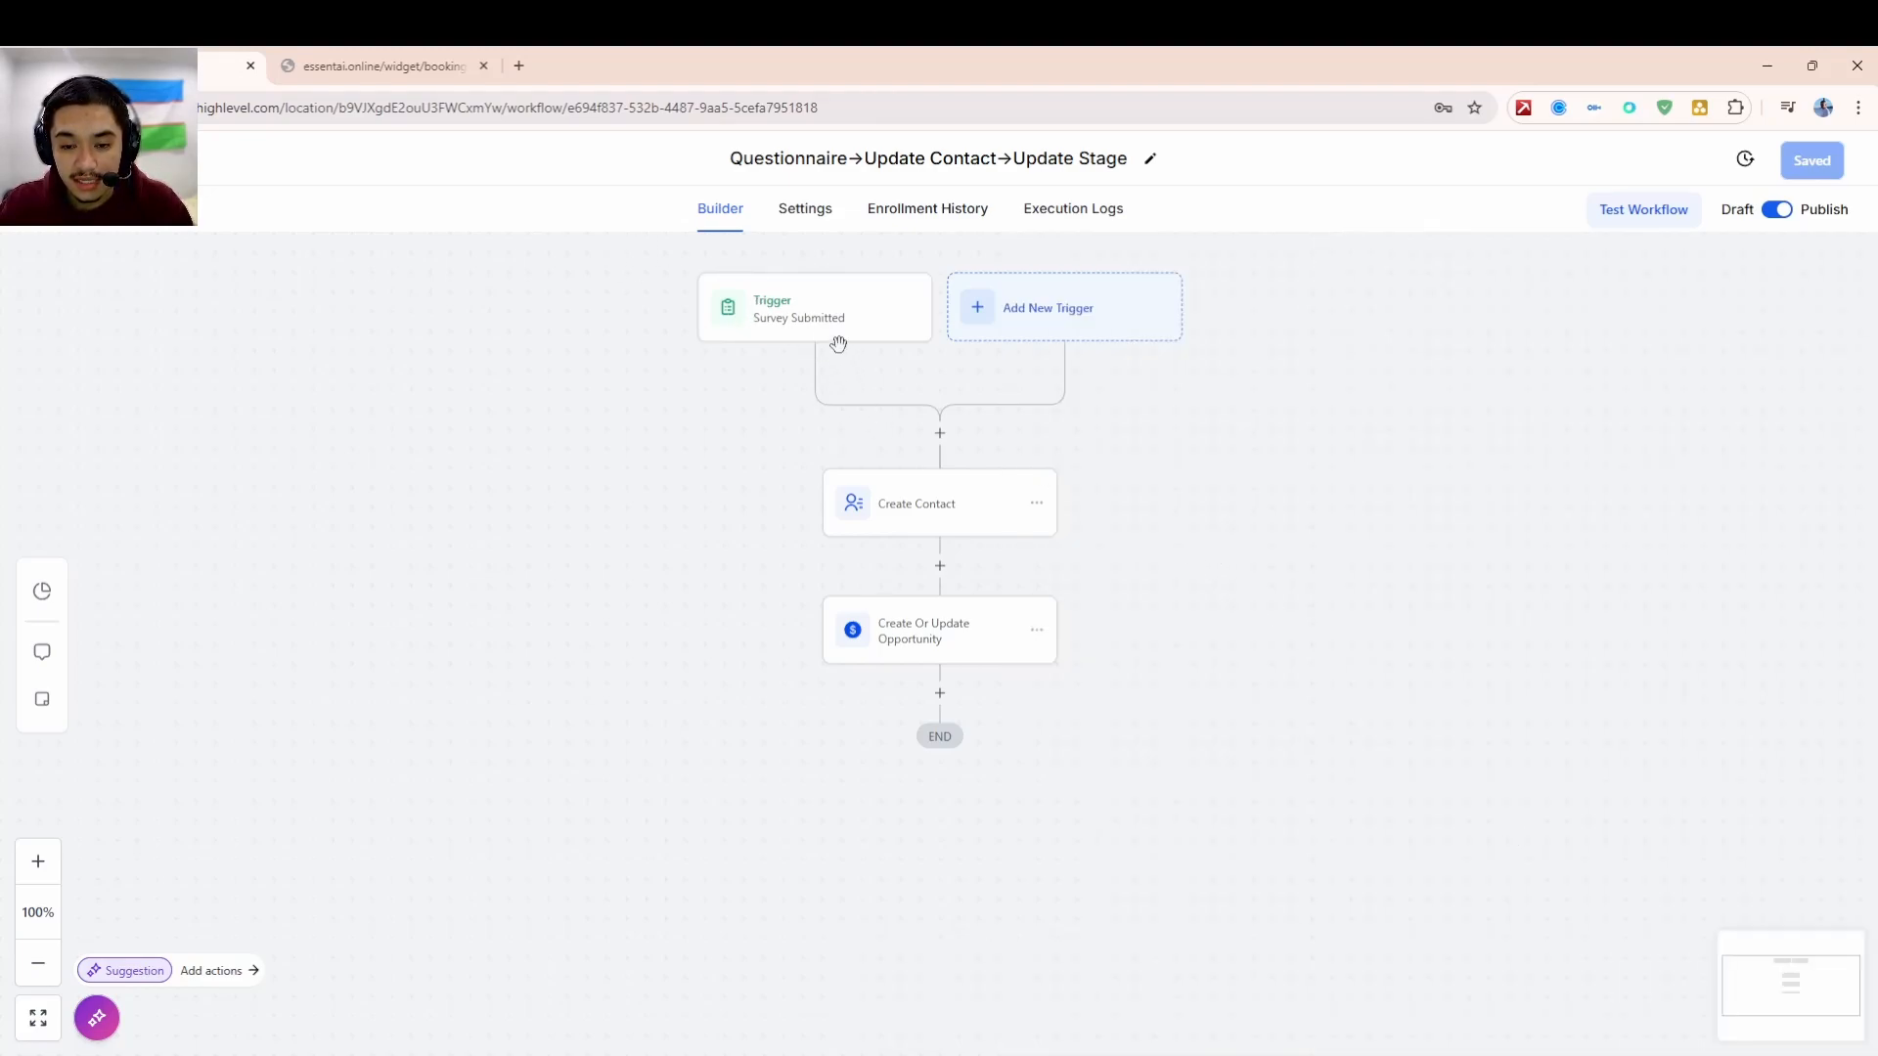
- Review the Create Contact mapping of Full Name, Email and Phone, then the opportunity step's settings
{"action": "left_click", "coordinate": [929, 511]}
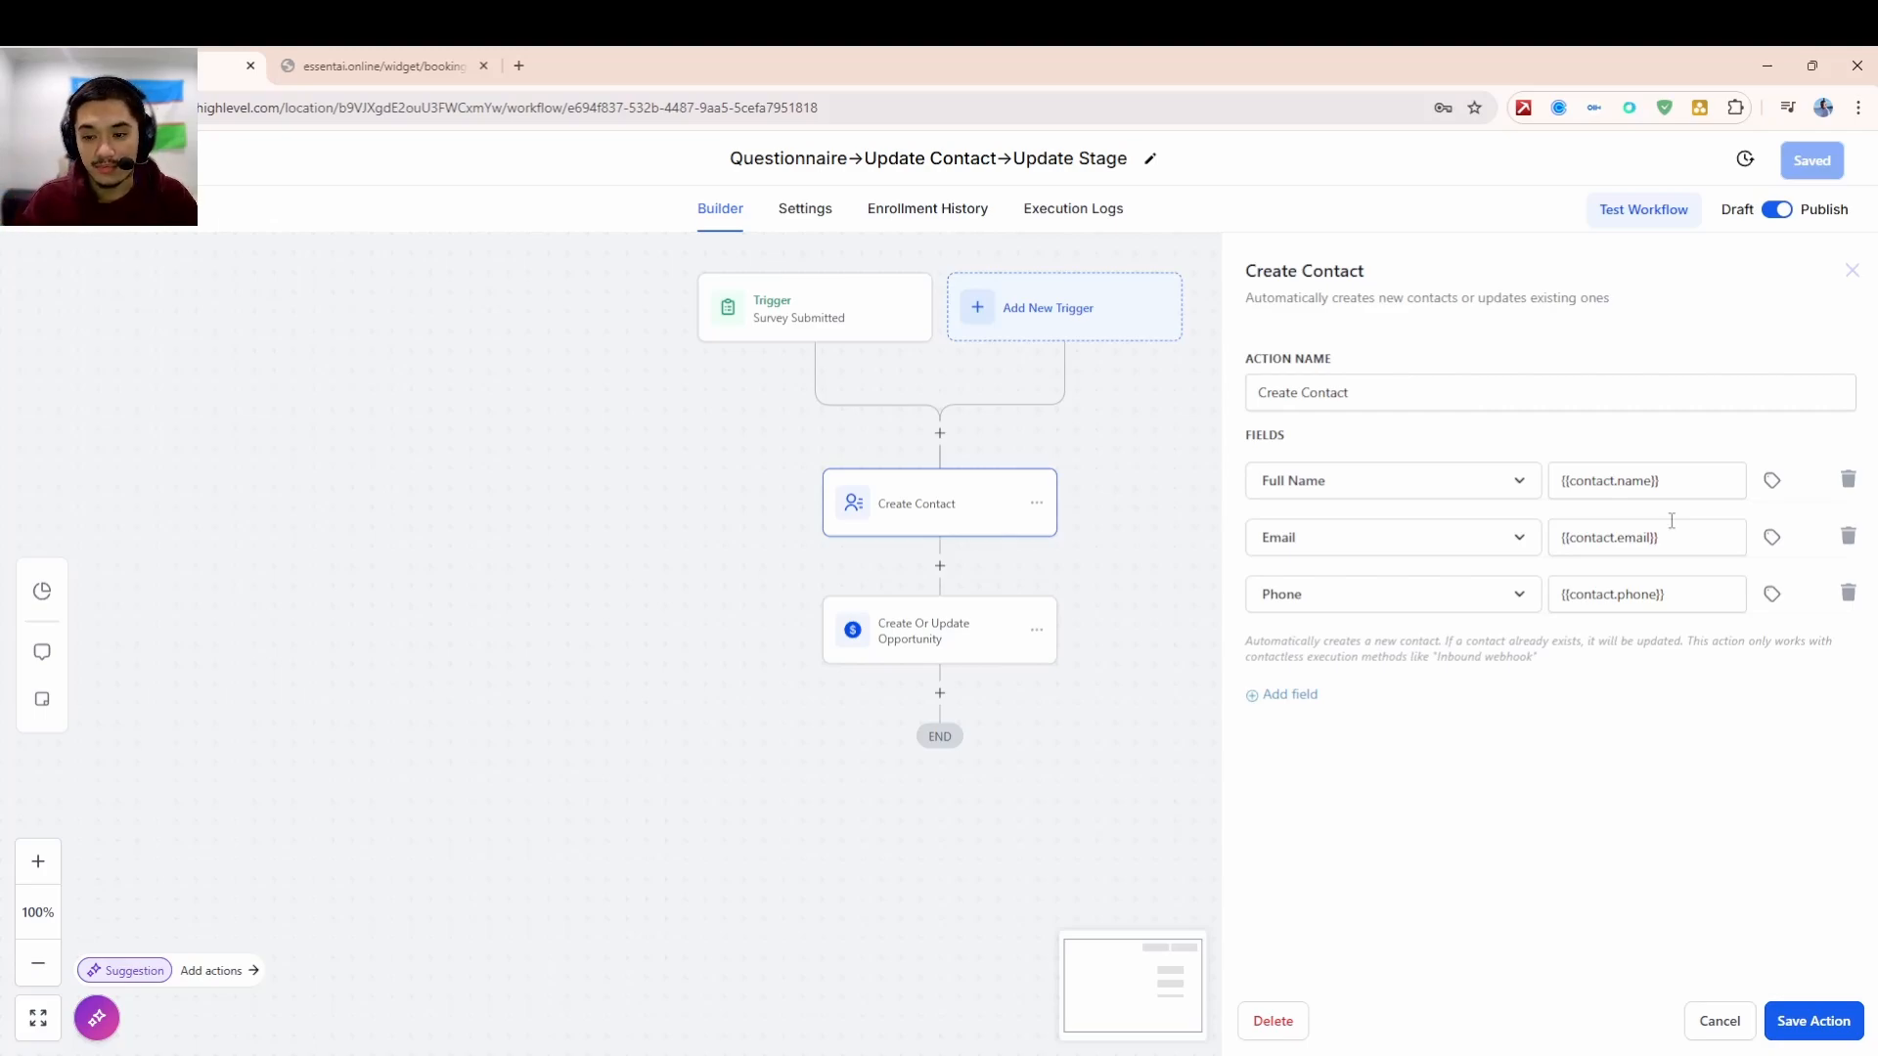
{"action": "left_click", "coordinate": [972, 637]}
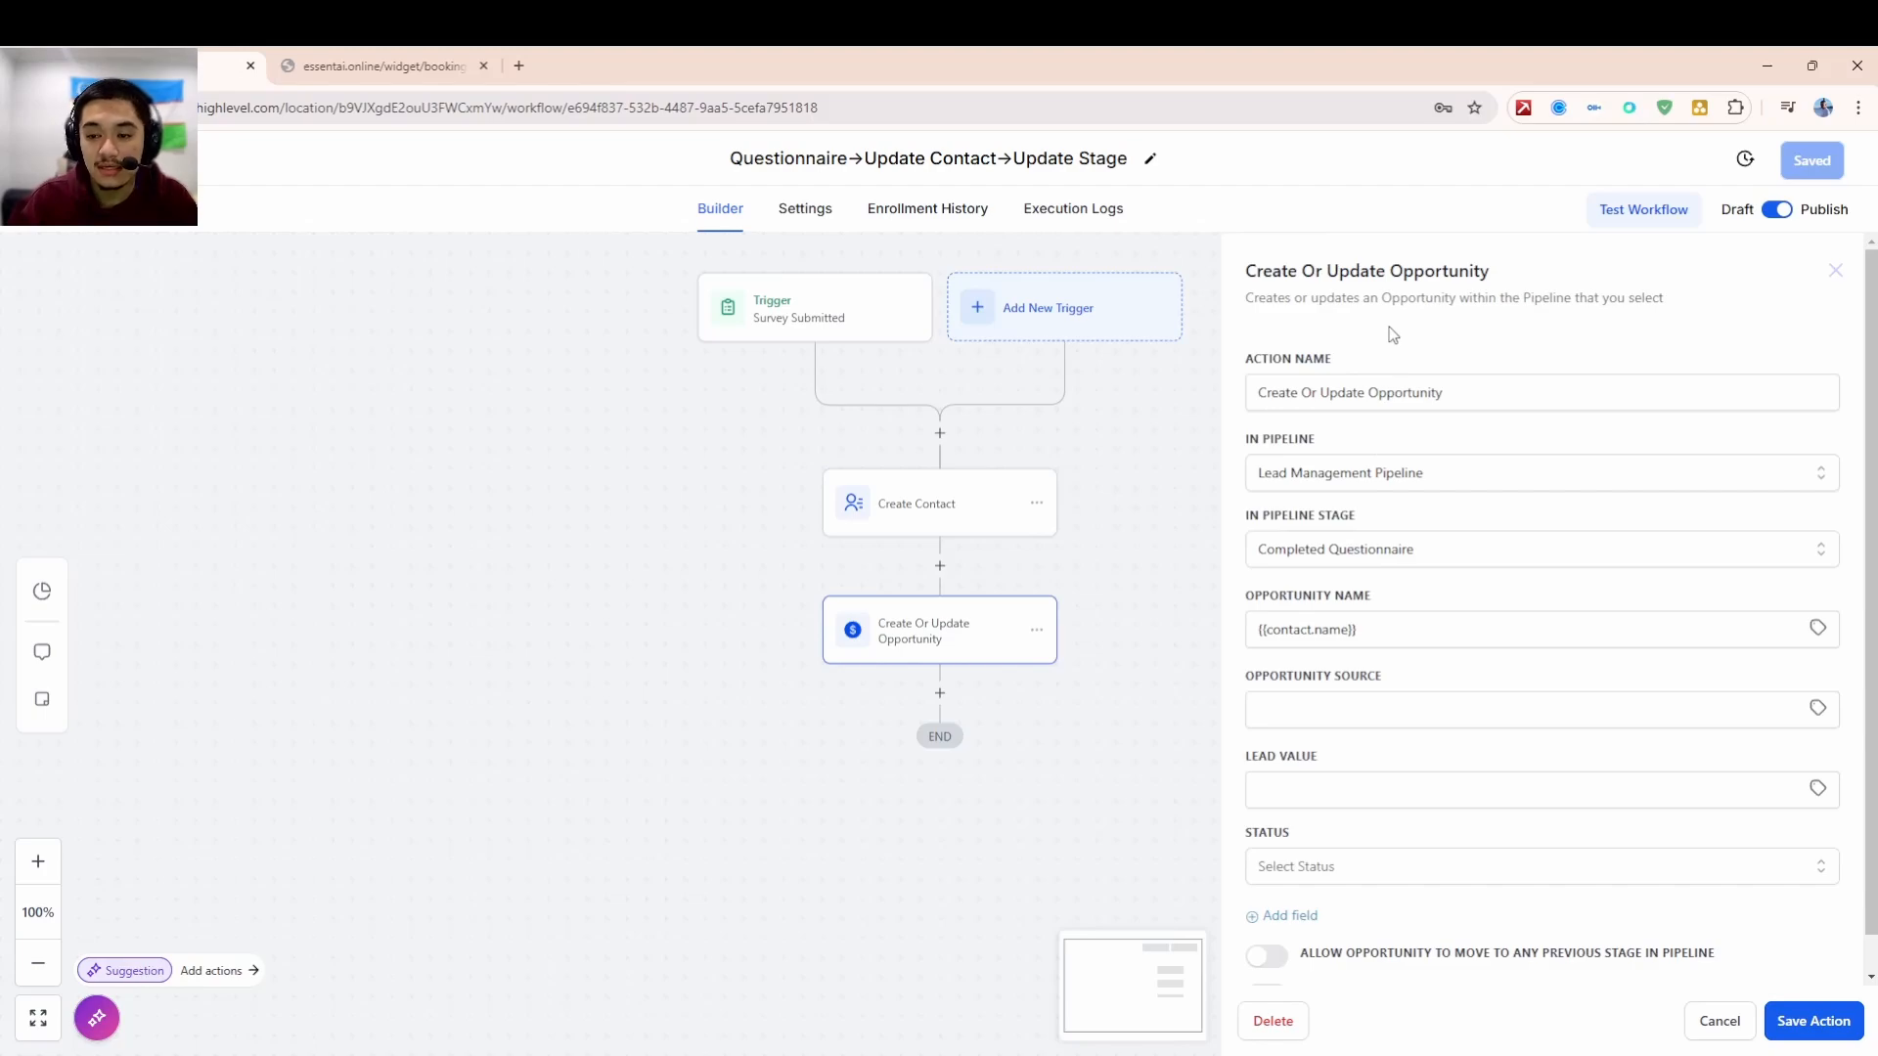
- Verify In Pipeline is Lead Management Pipeline and In Pipeline Stage is Completed Questionnaire
{"action": "left_click", "coordinate": [1445, 475]}
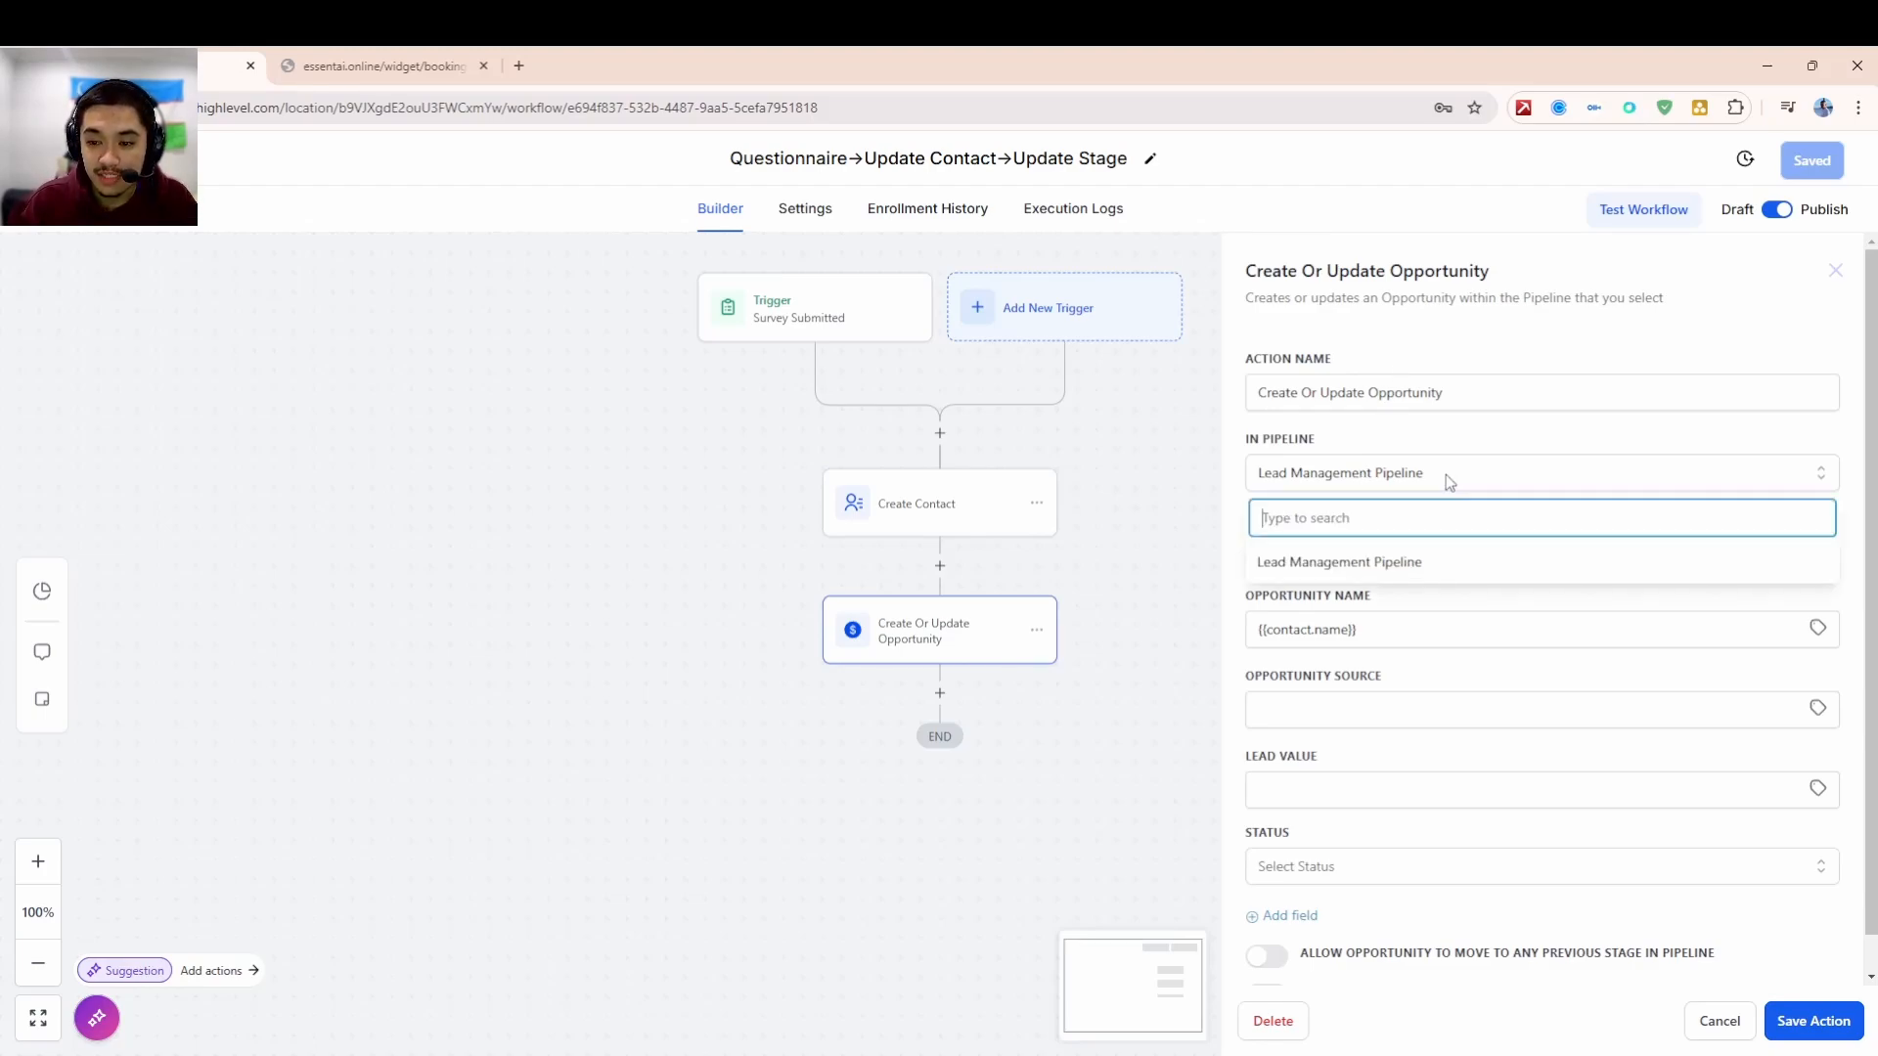
{"action": "left_click", "coordinate": [1445, 475]}
{"action": "left_click", "coordinate": [1304, 555]}
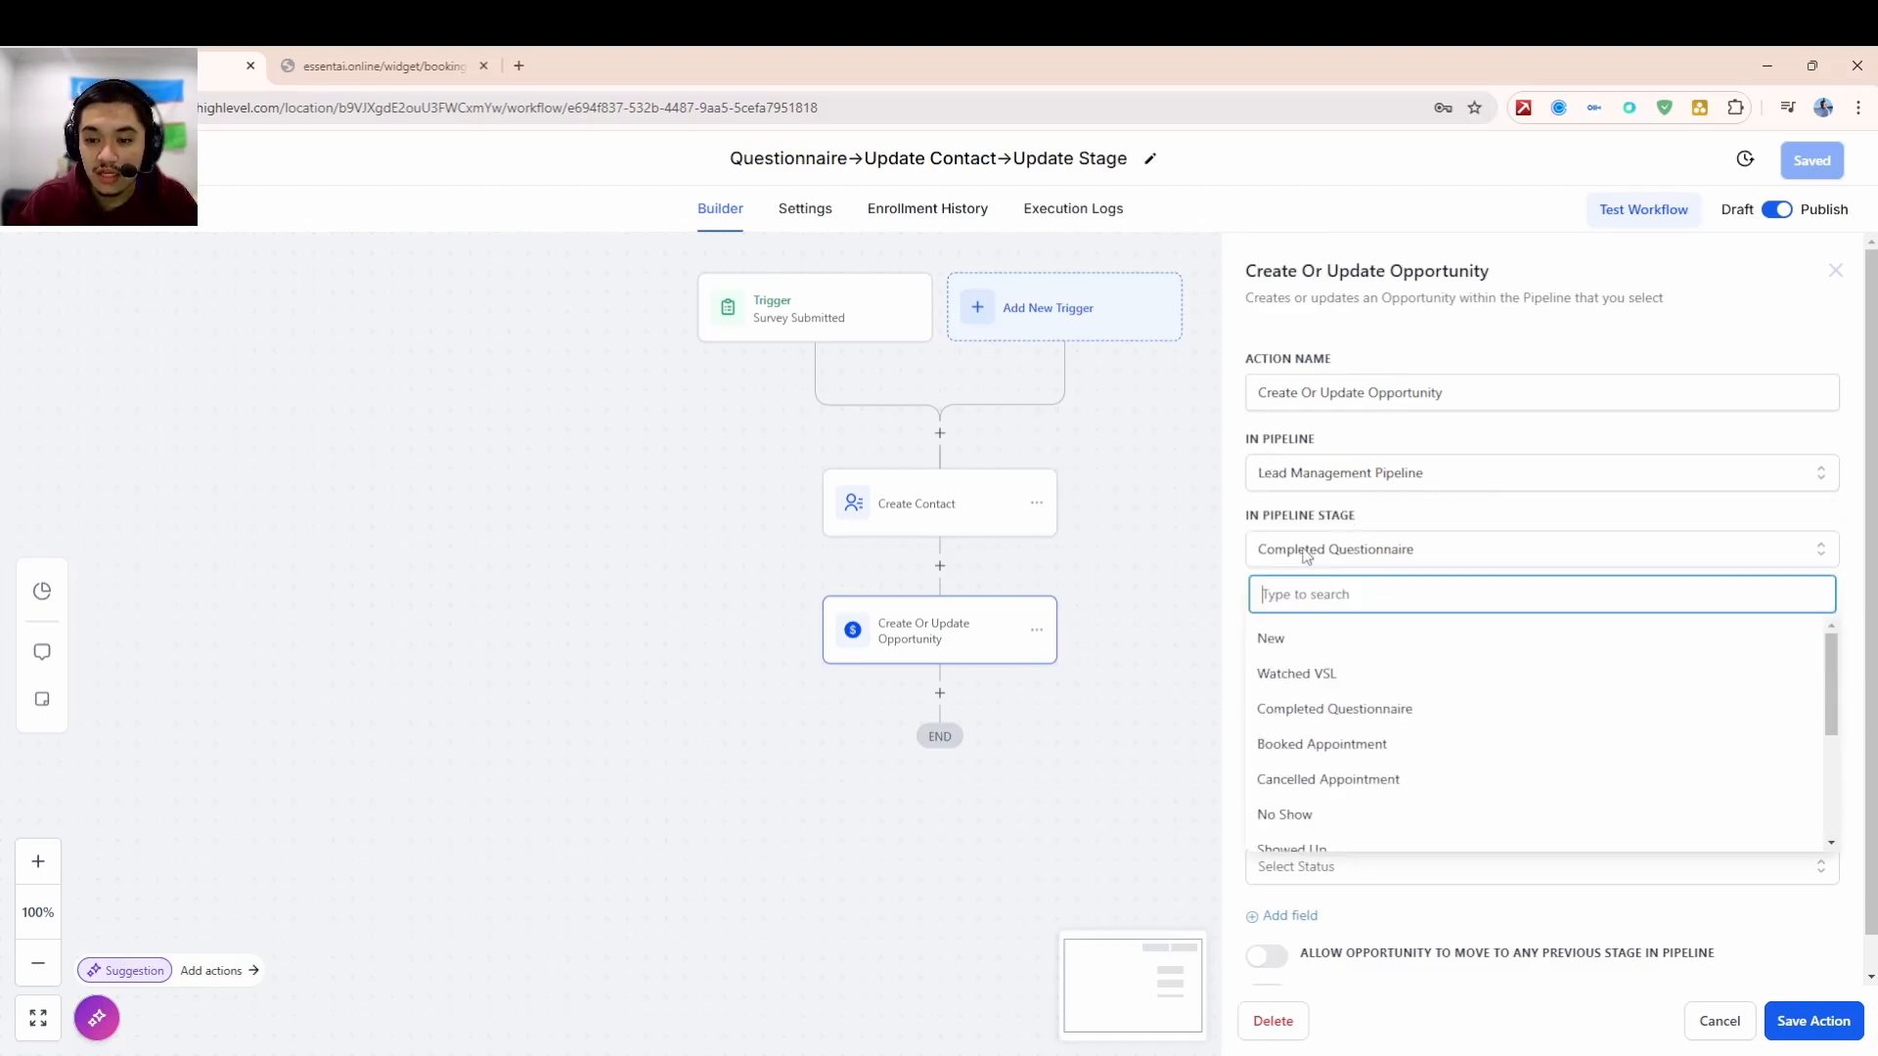
{"action": "left_click", "coordinate": [1307, 560]}
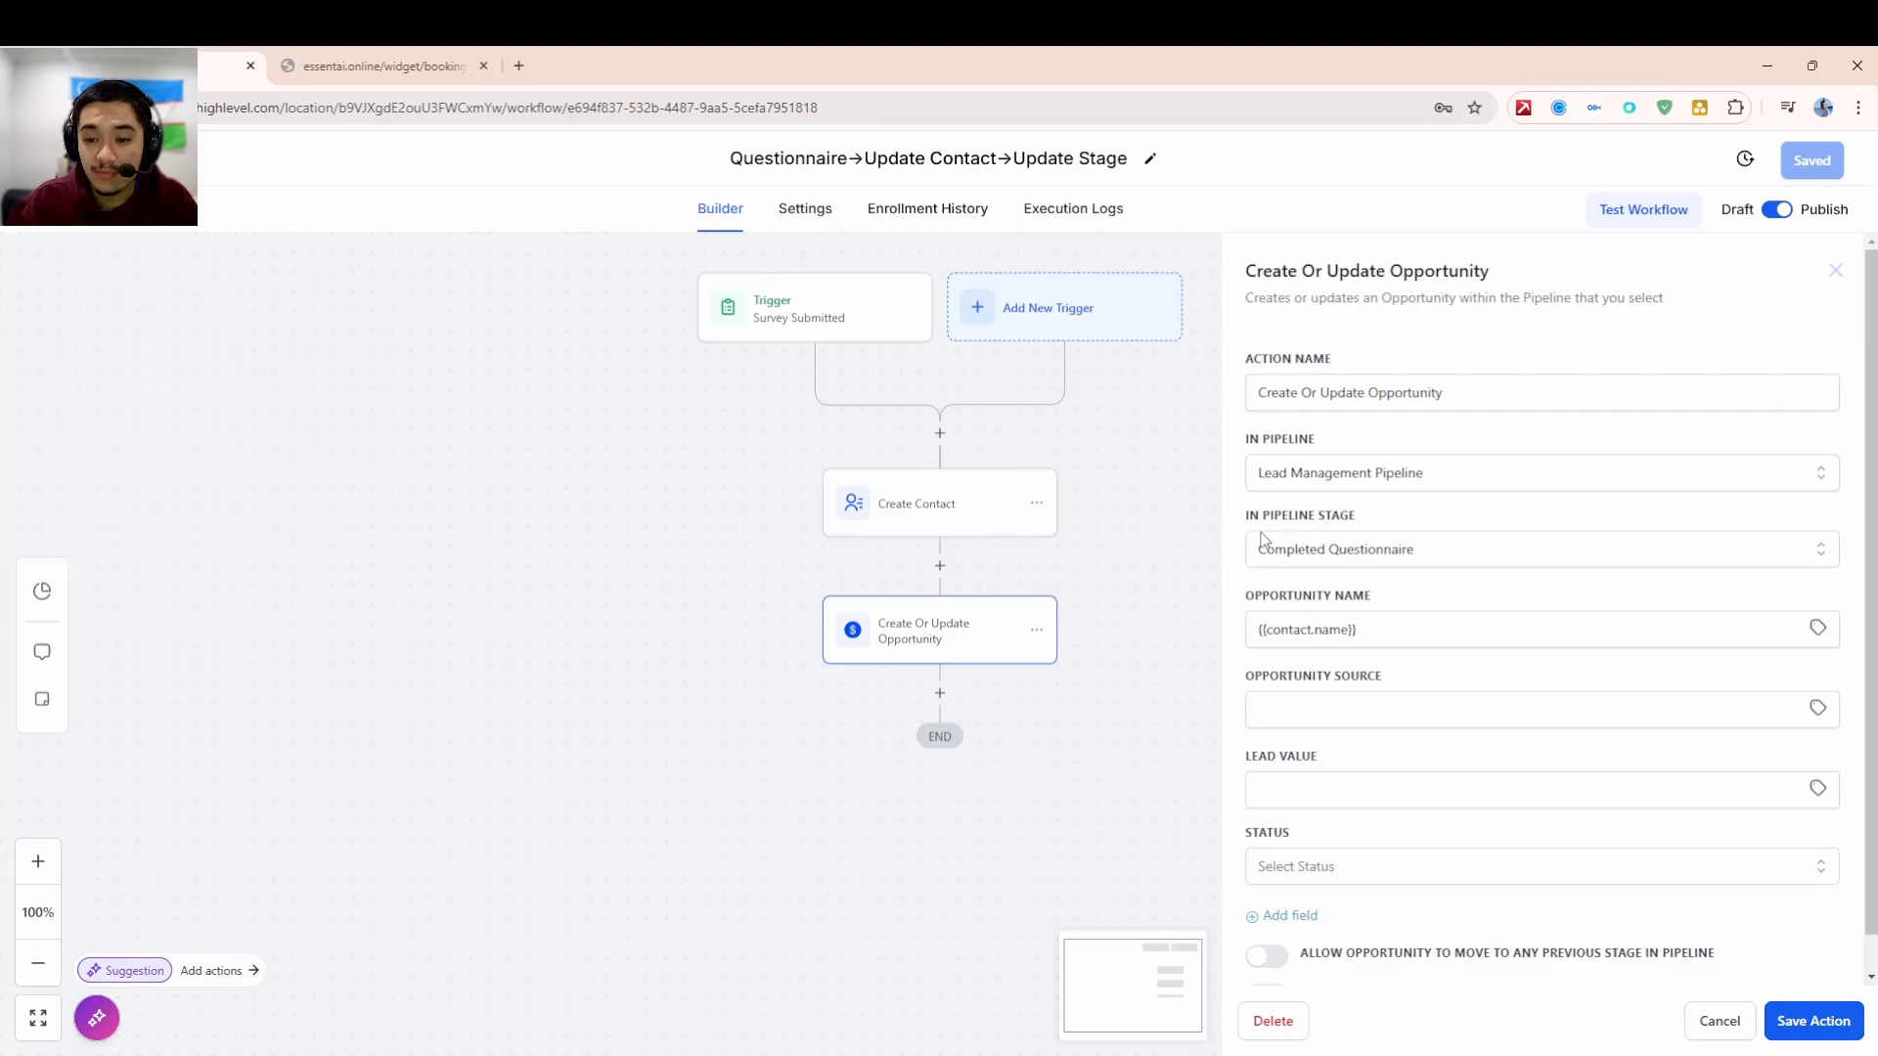
{"action": "left_click", "coordinate": [1330, 564]}
{"action": "left_click", "coordinate": [1333, 558]}
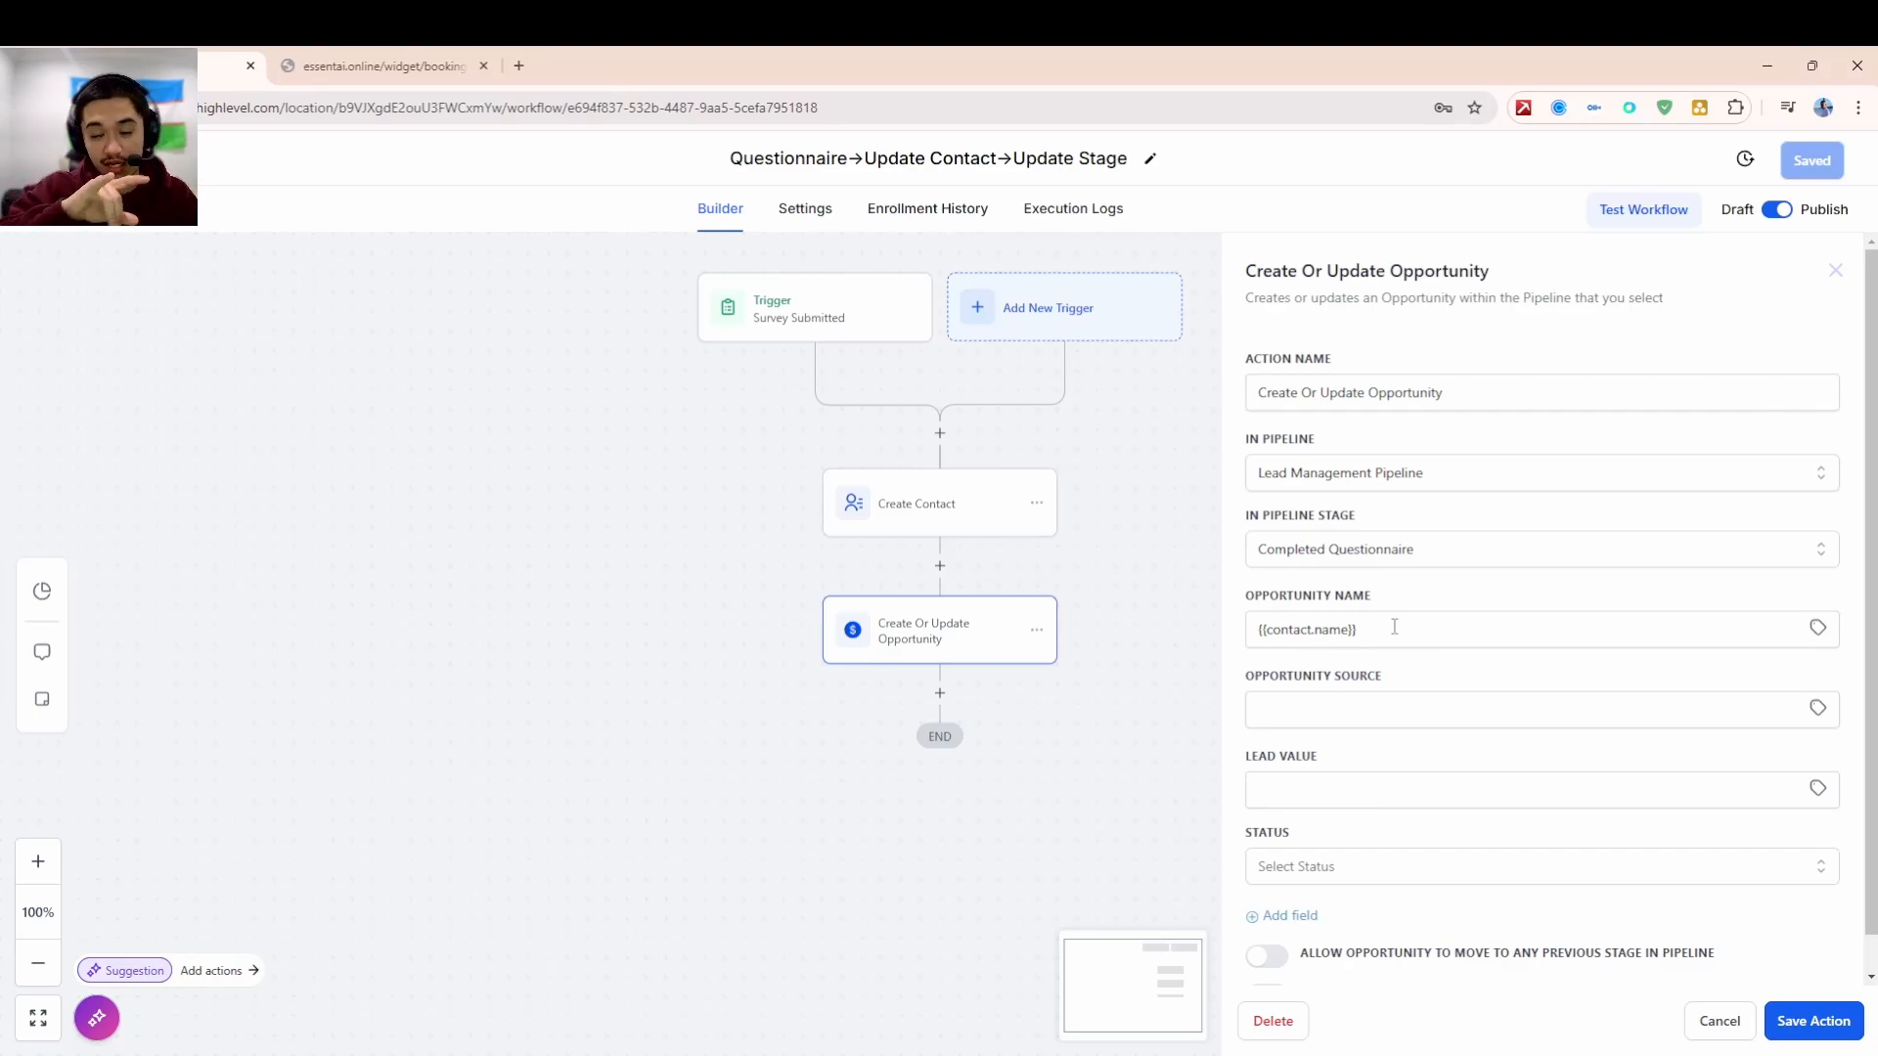
- Cancel the opportunity settings, view the Opportunities board, and switch to the booking calendar tab
{"action": "left_click", "coordinate": [1745, 1029]}
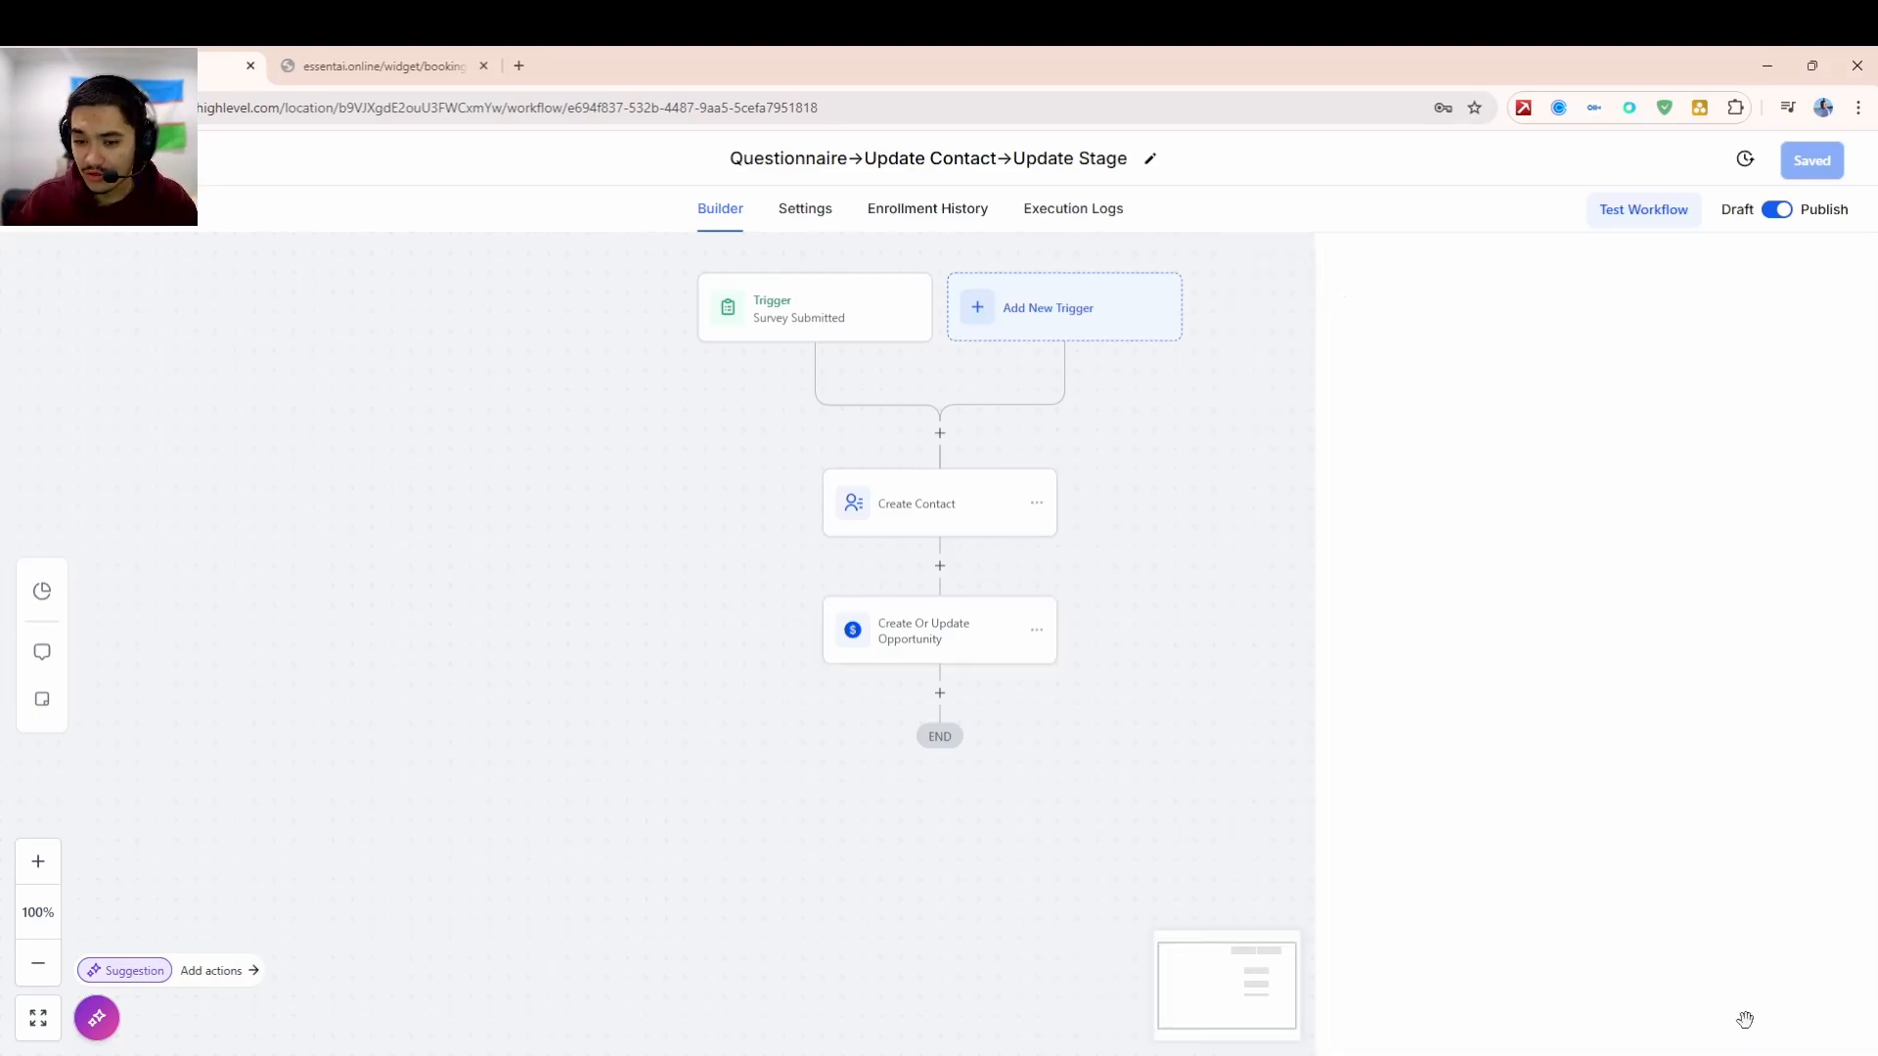
{"action": "left_click", "coordinate": [98, 158]}
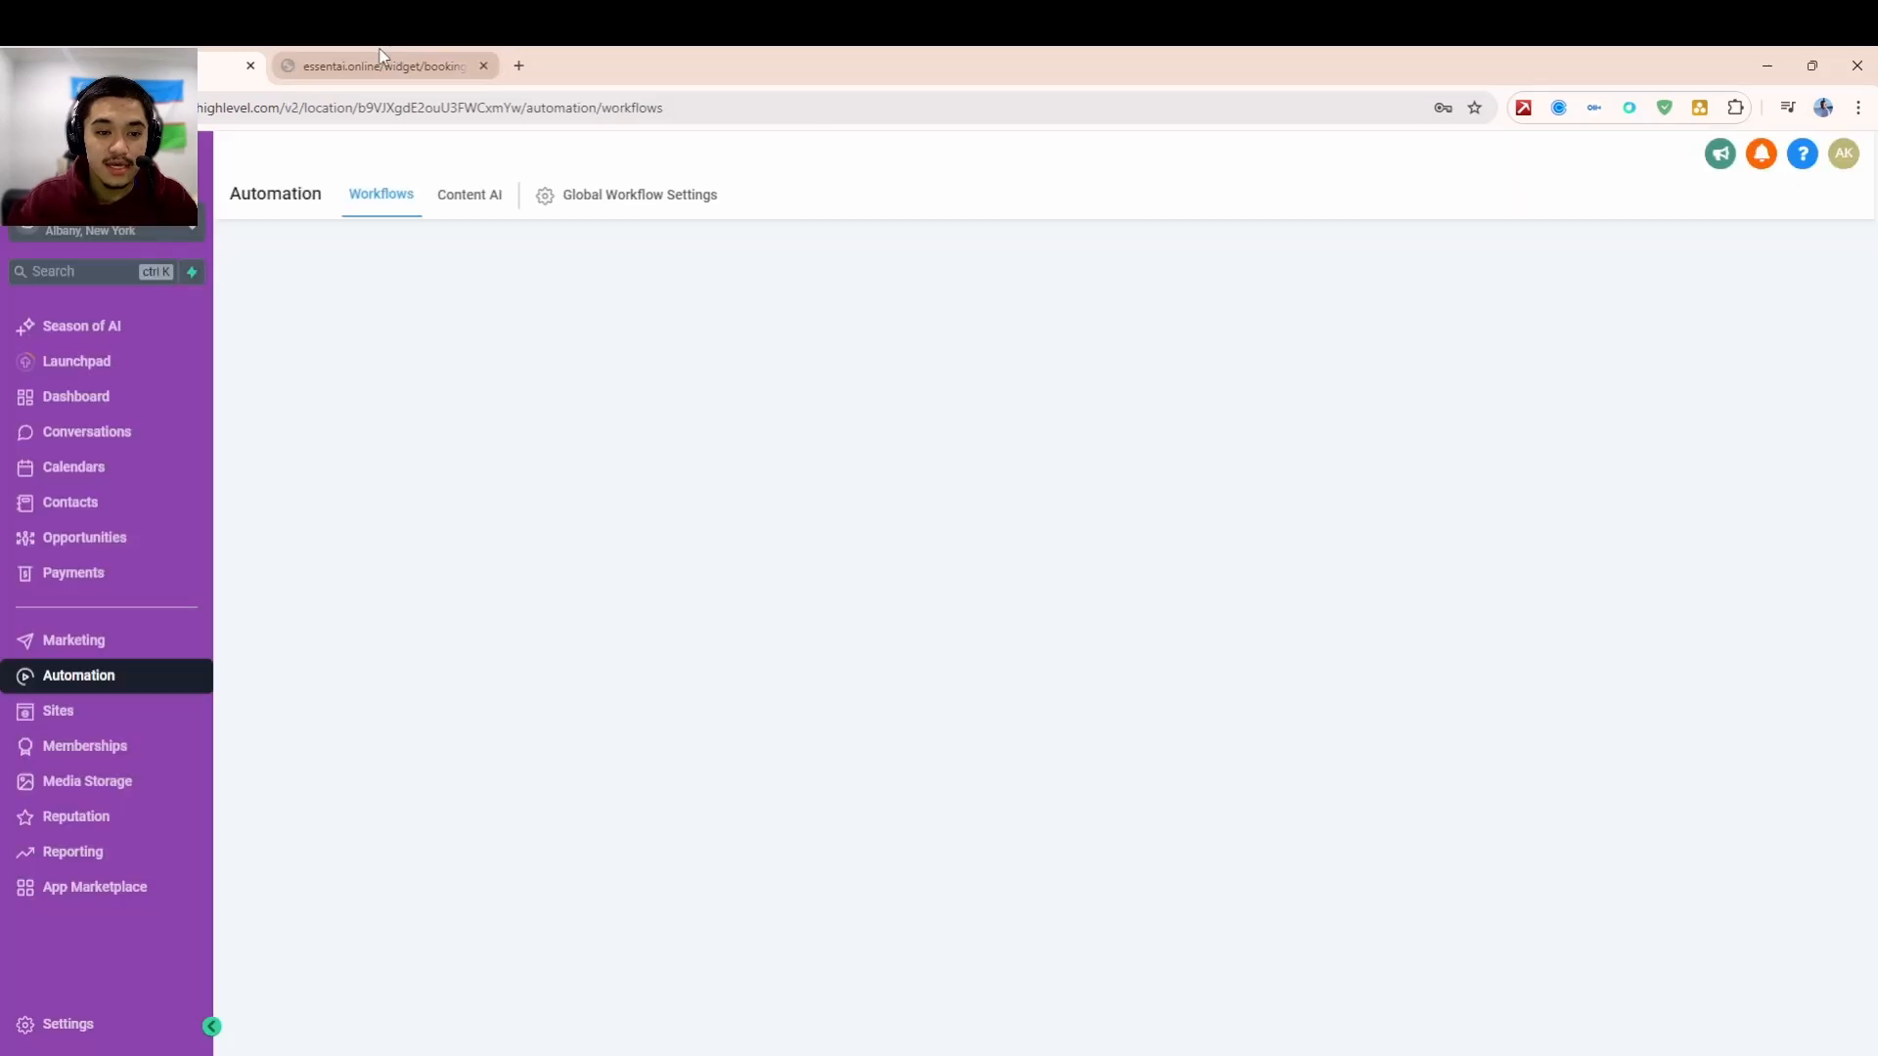
{"action": "left_click", "coordinate": [115, 537]}
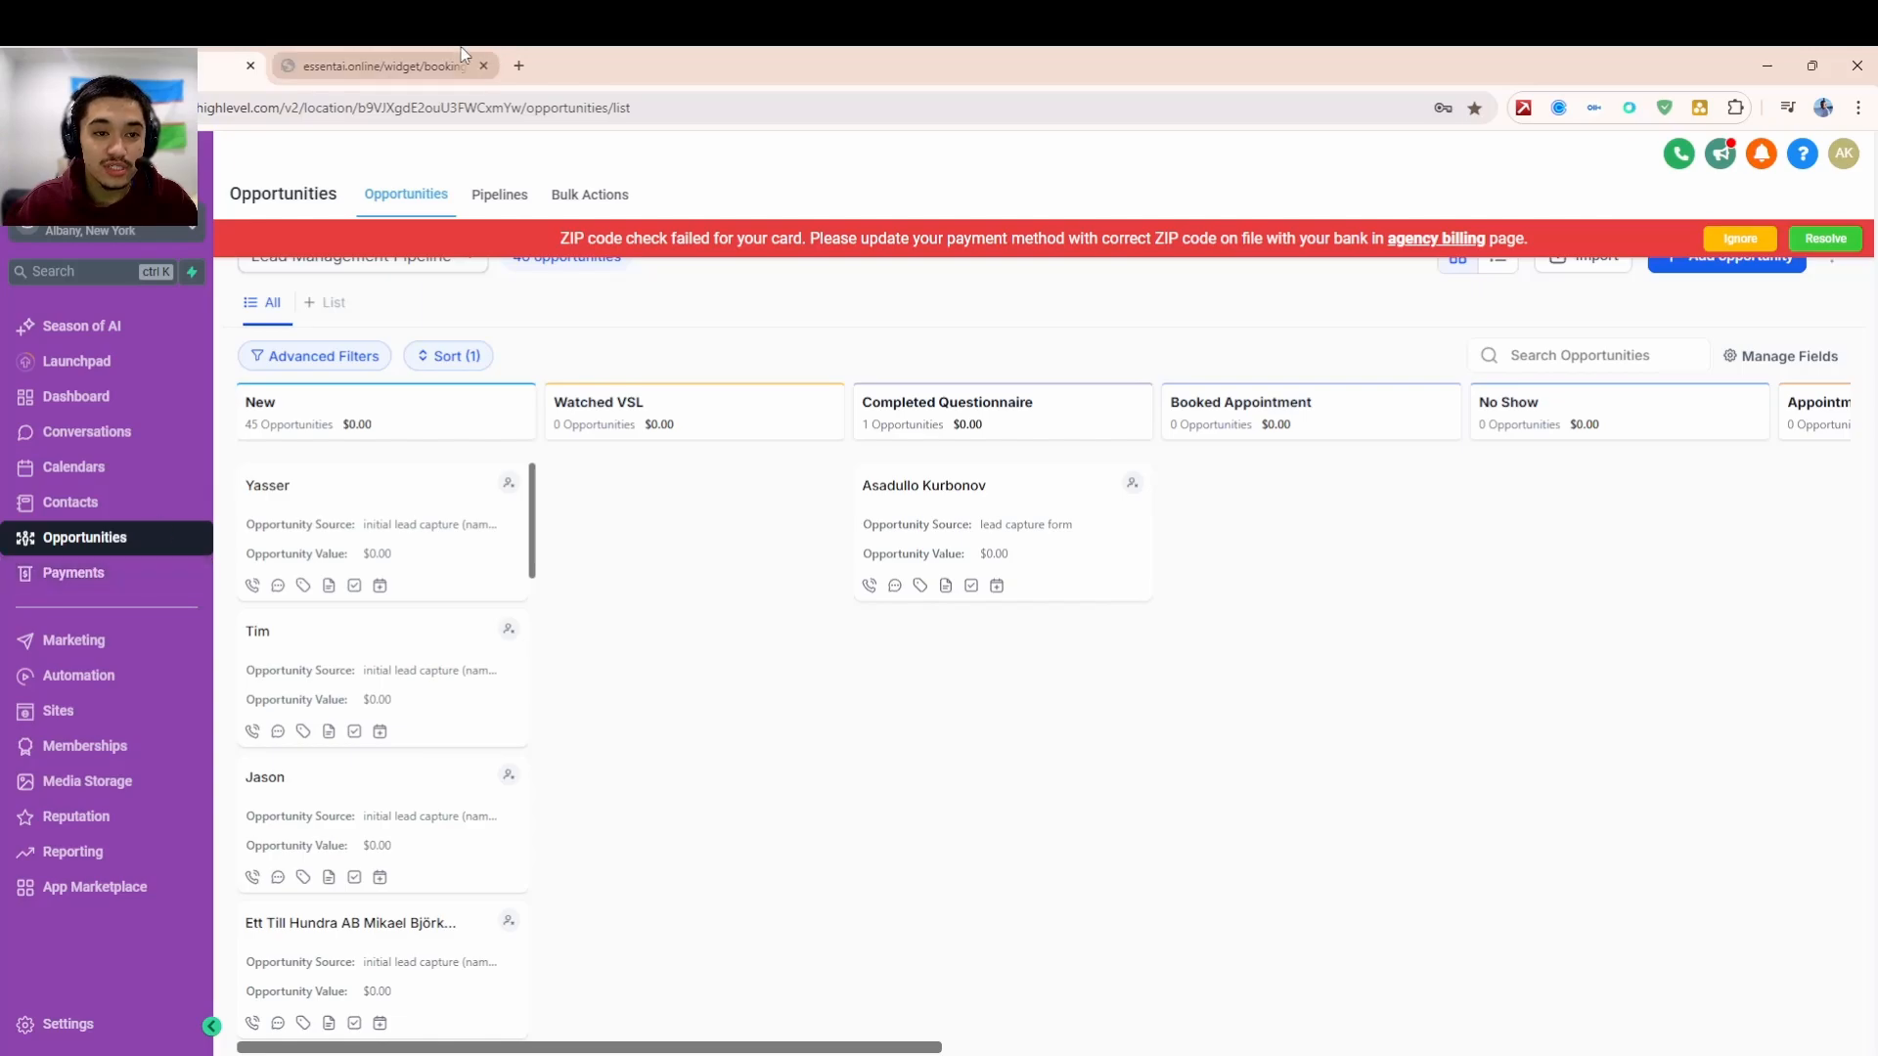
{"action": "left_click", "coordinate": [440, 62]}
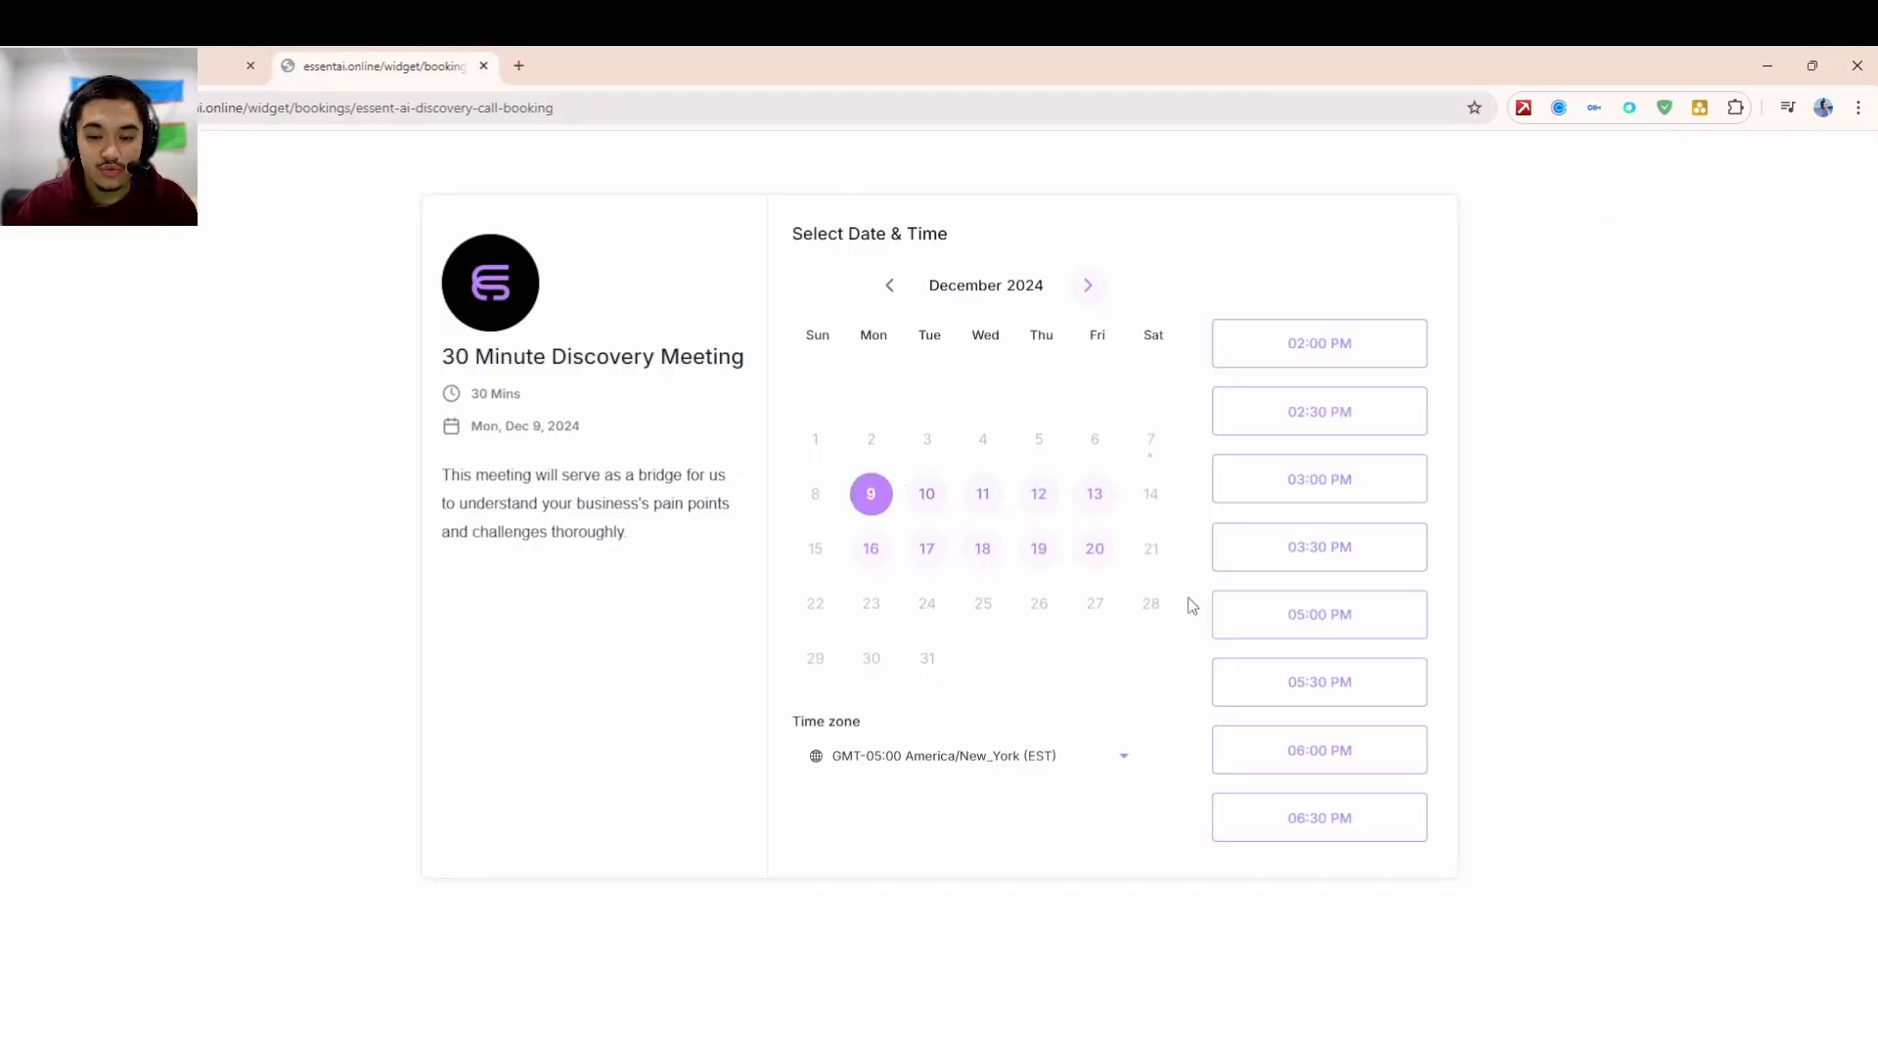
- Pick Wednesday, December 11 at 05:00 PM as the meeting slot
{"action": "left_click", "coordinate": [982, 495]}
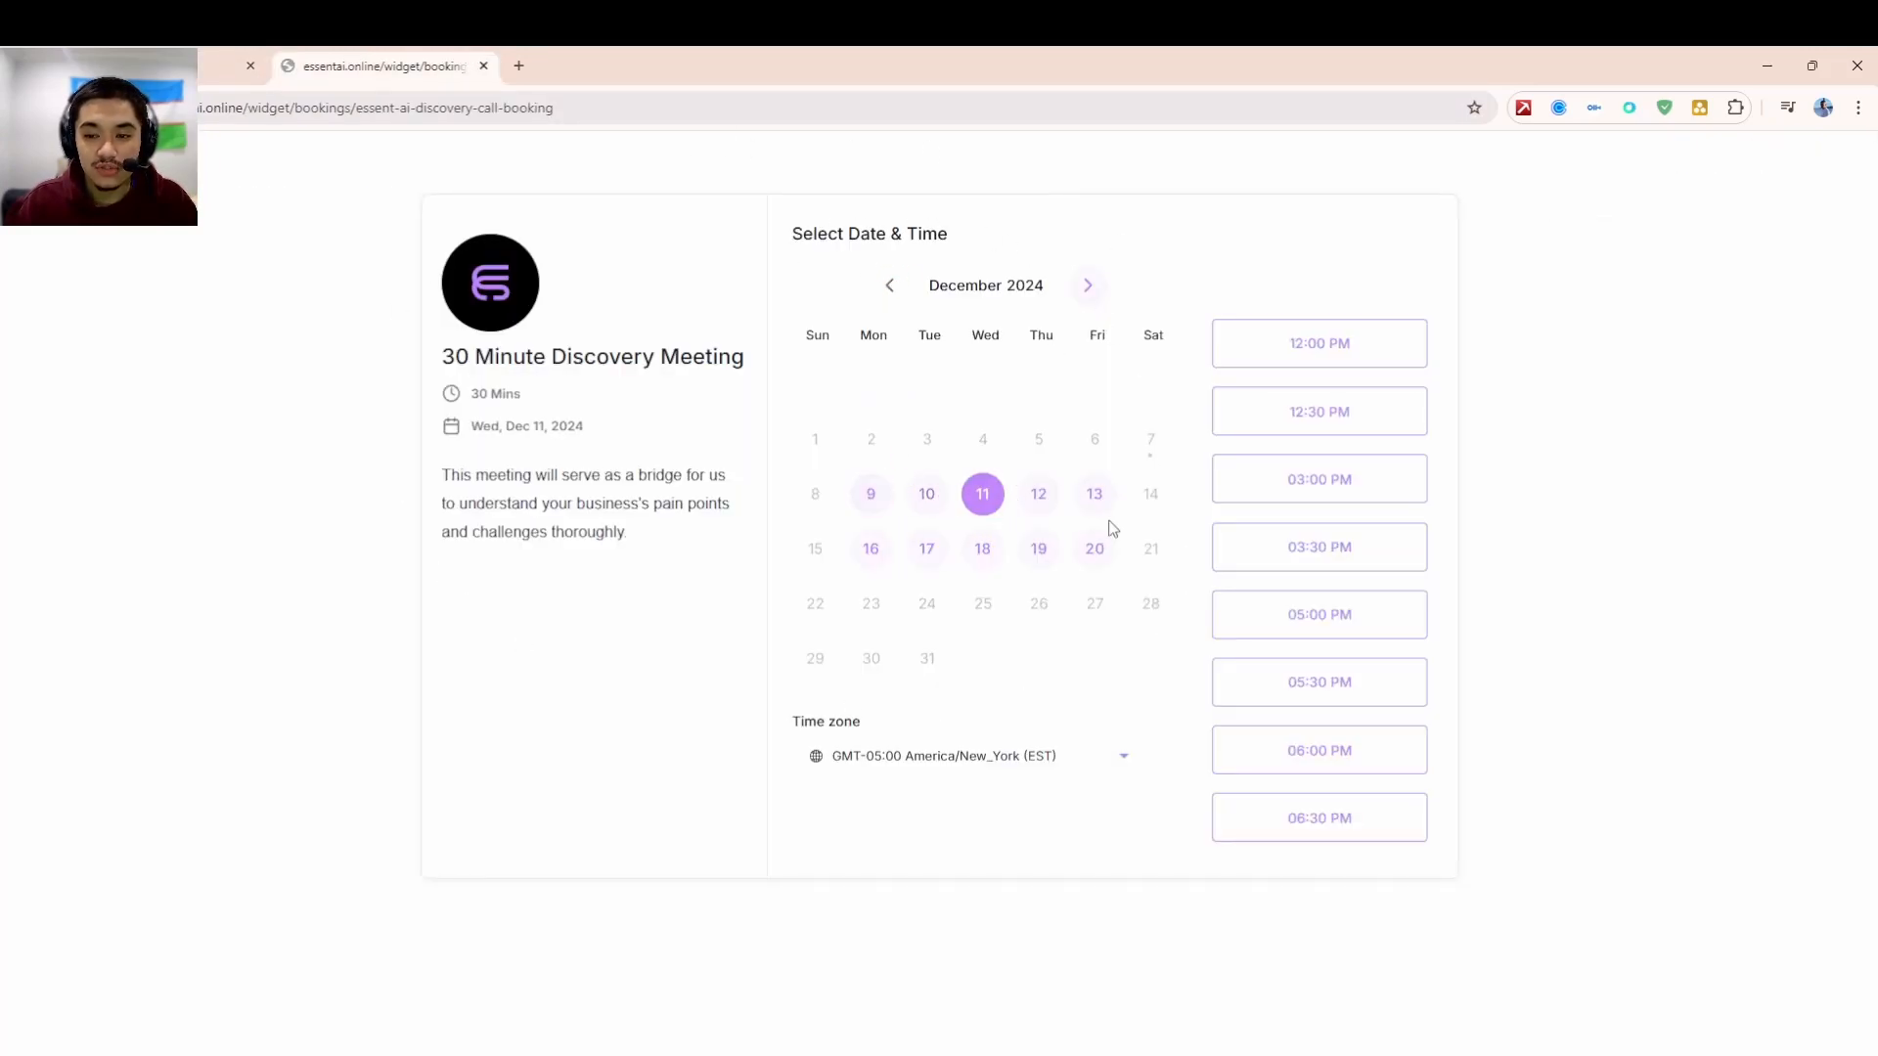
{"action": "left_click", "coordinate": [1333, 626]}
{"action": "left_click", "coordinate": [1375, 618]}
- Fill in the contact's first name, last name, phone number and e-mail address
{"action": "left_click", "coordinate": [927, 294]}
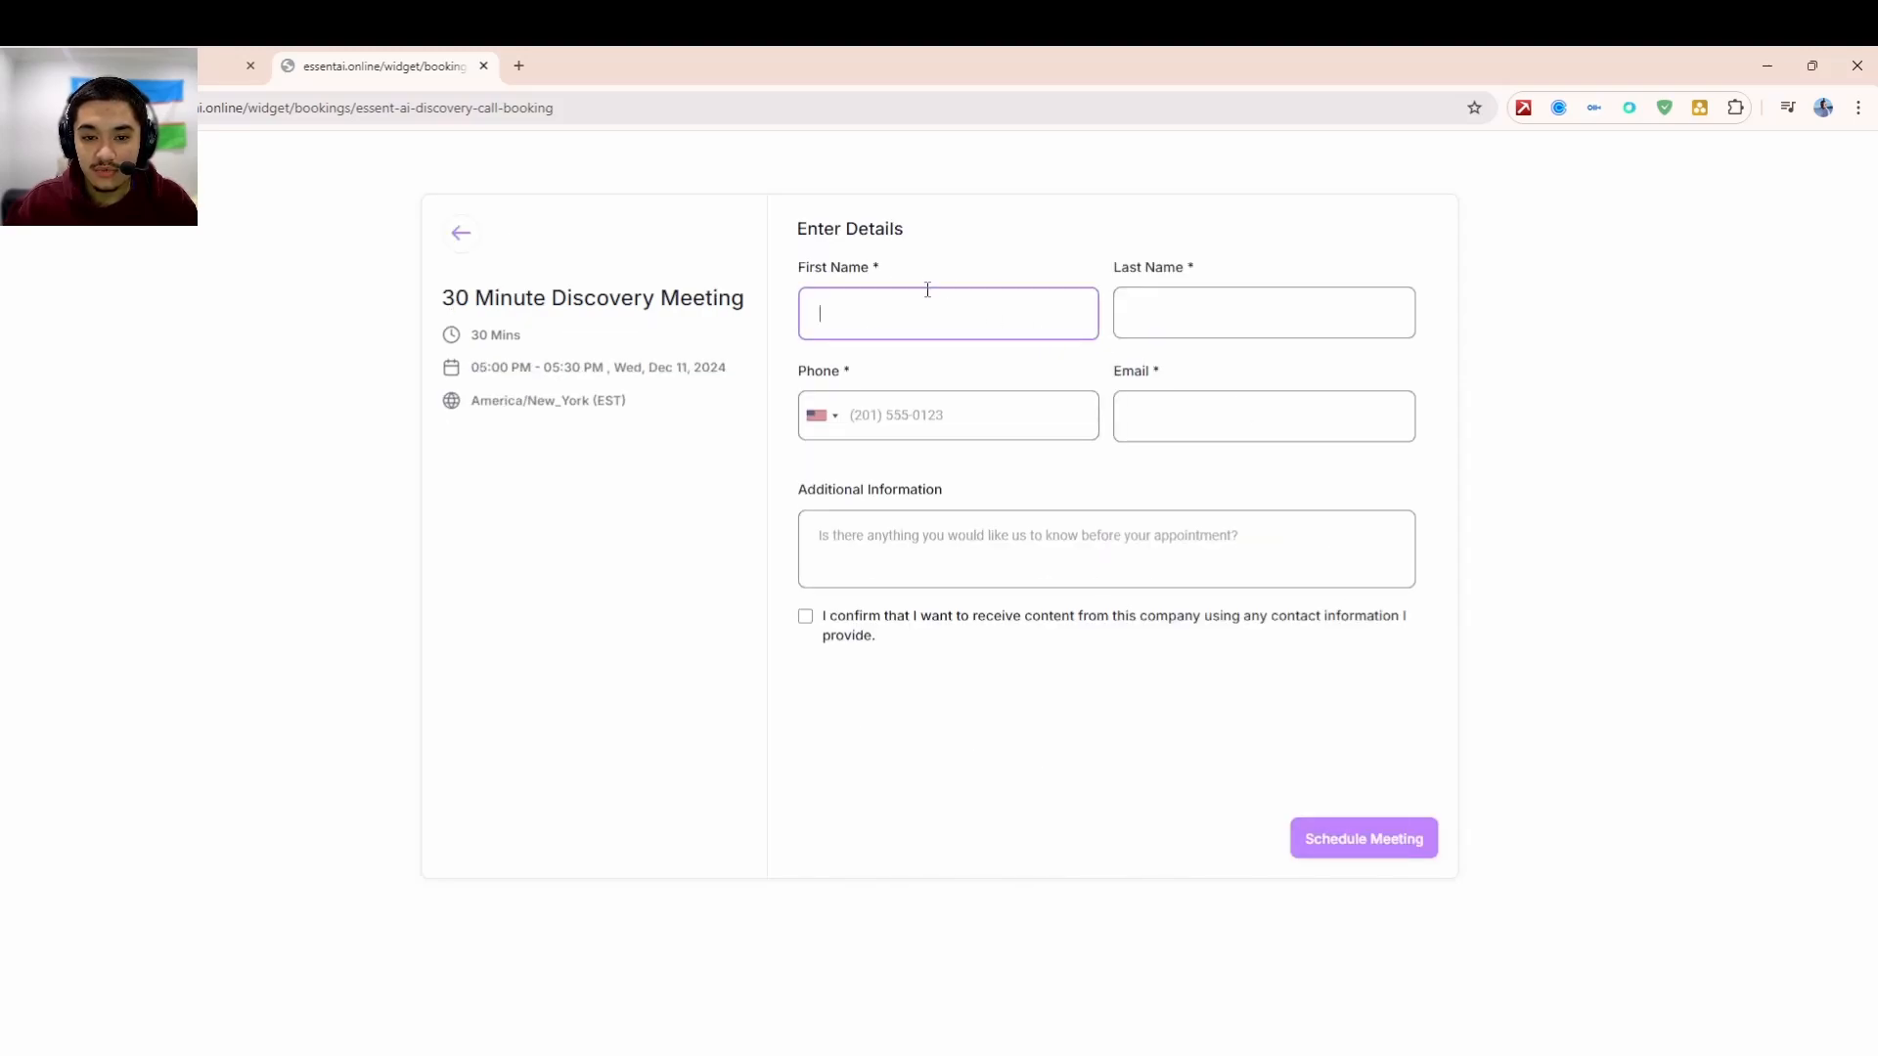
{"action": "left_click", "coordinate": [948, 384]}
{"action": "left_click", "coordinate": [1229, 297]}
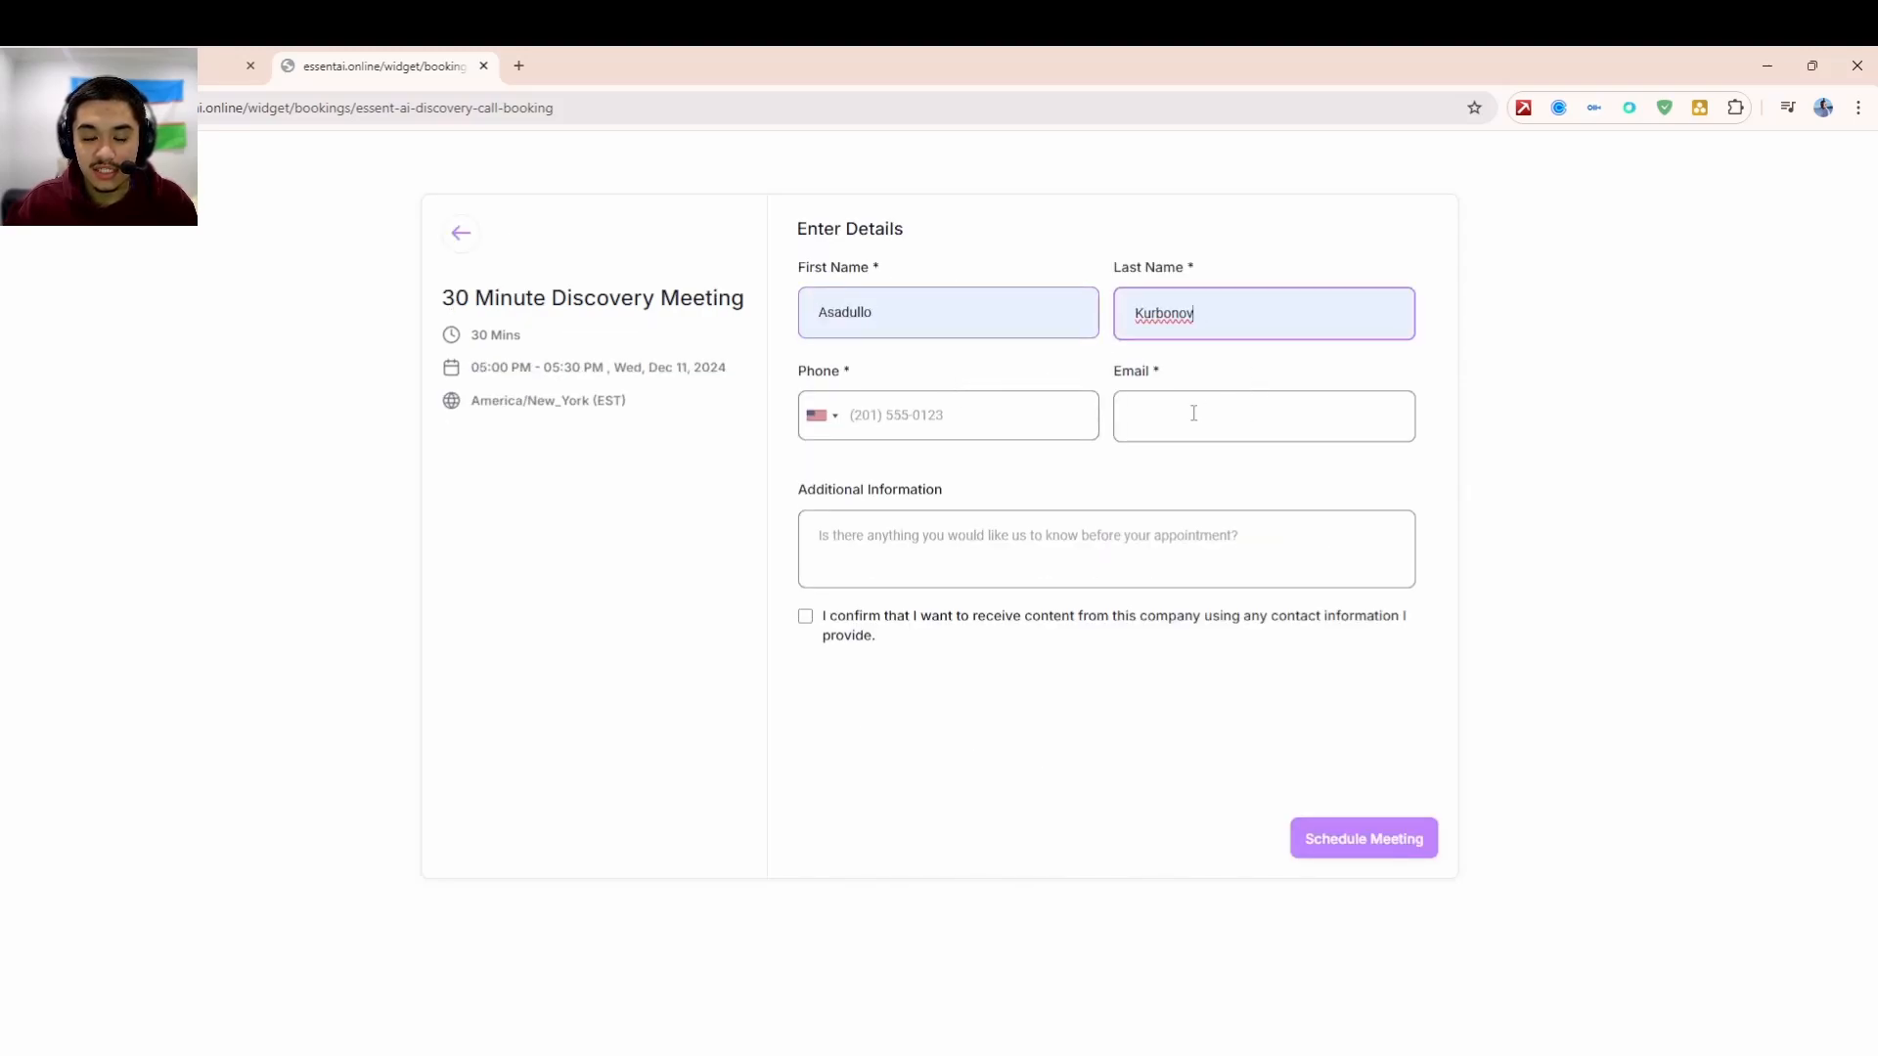
{"action": "left_click", "coordinate": [1032, 414]}
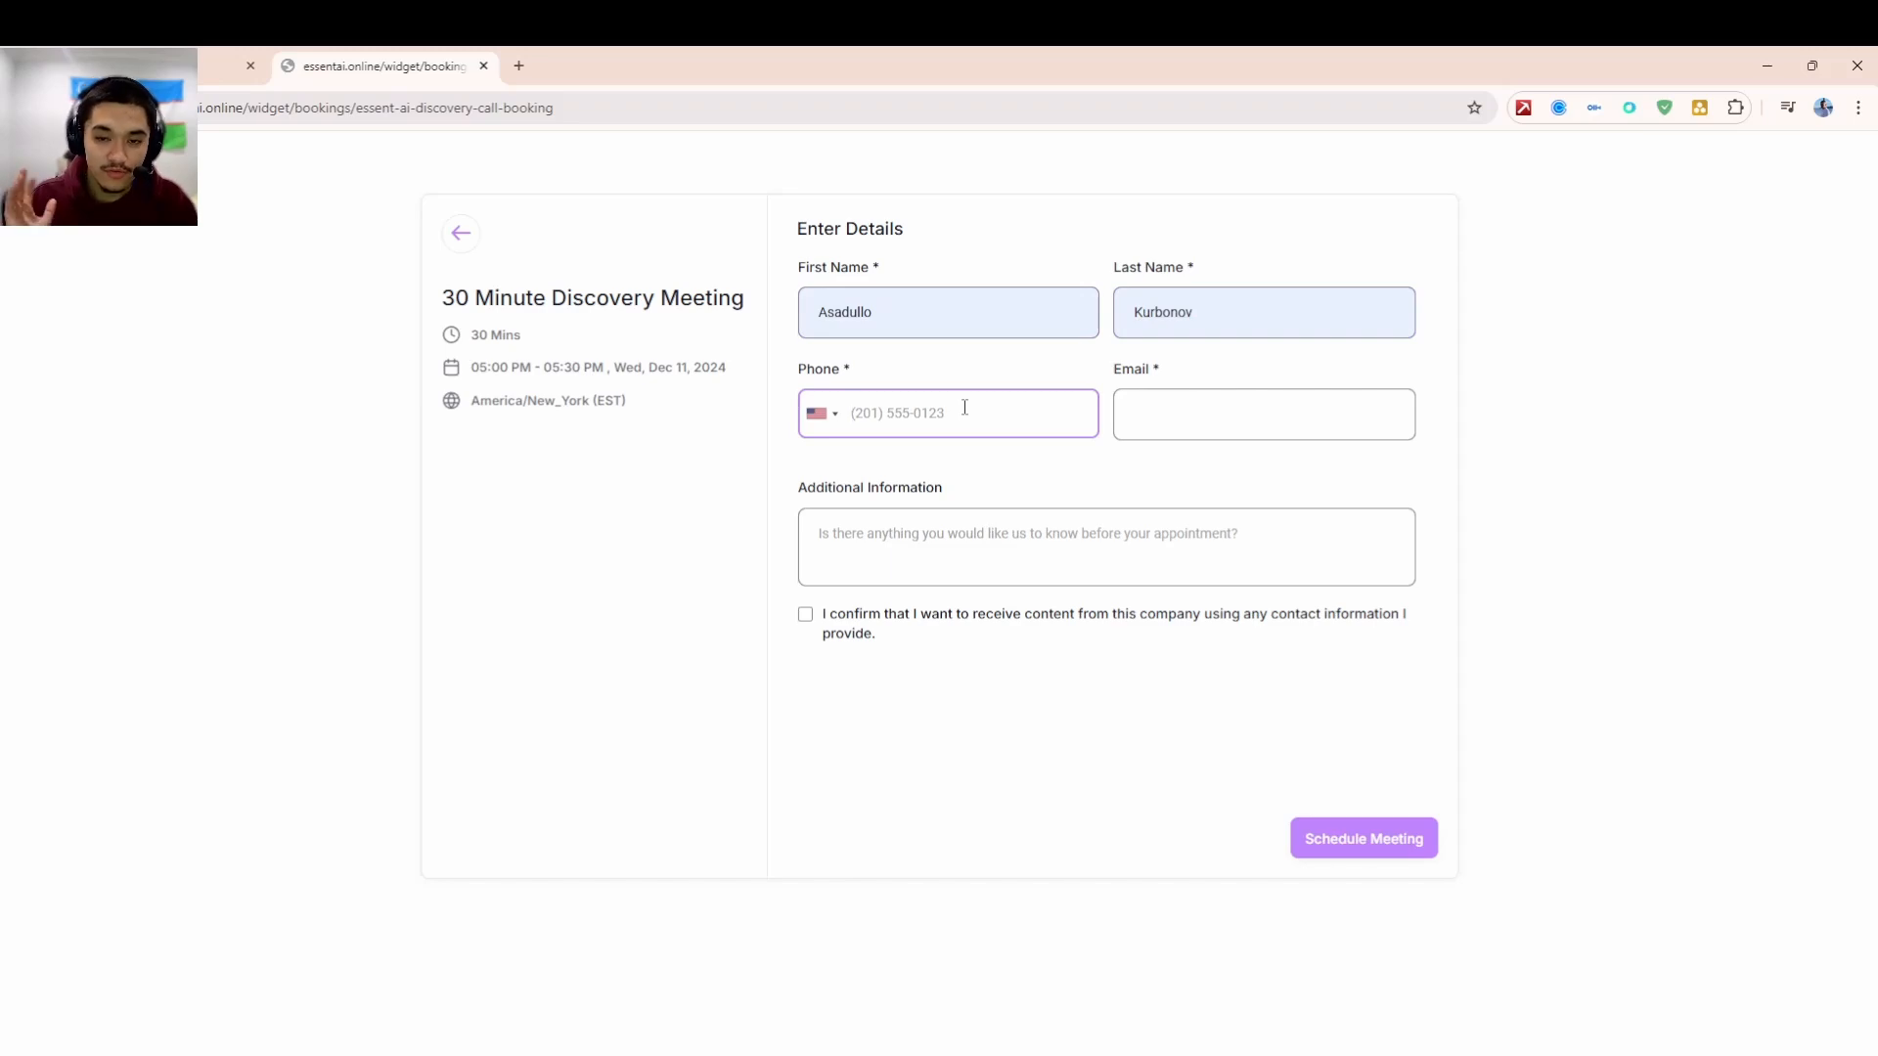
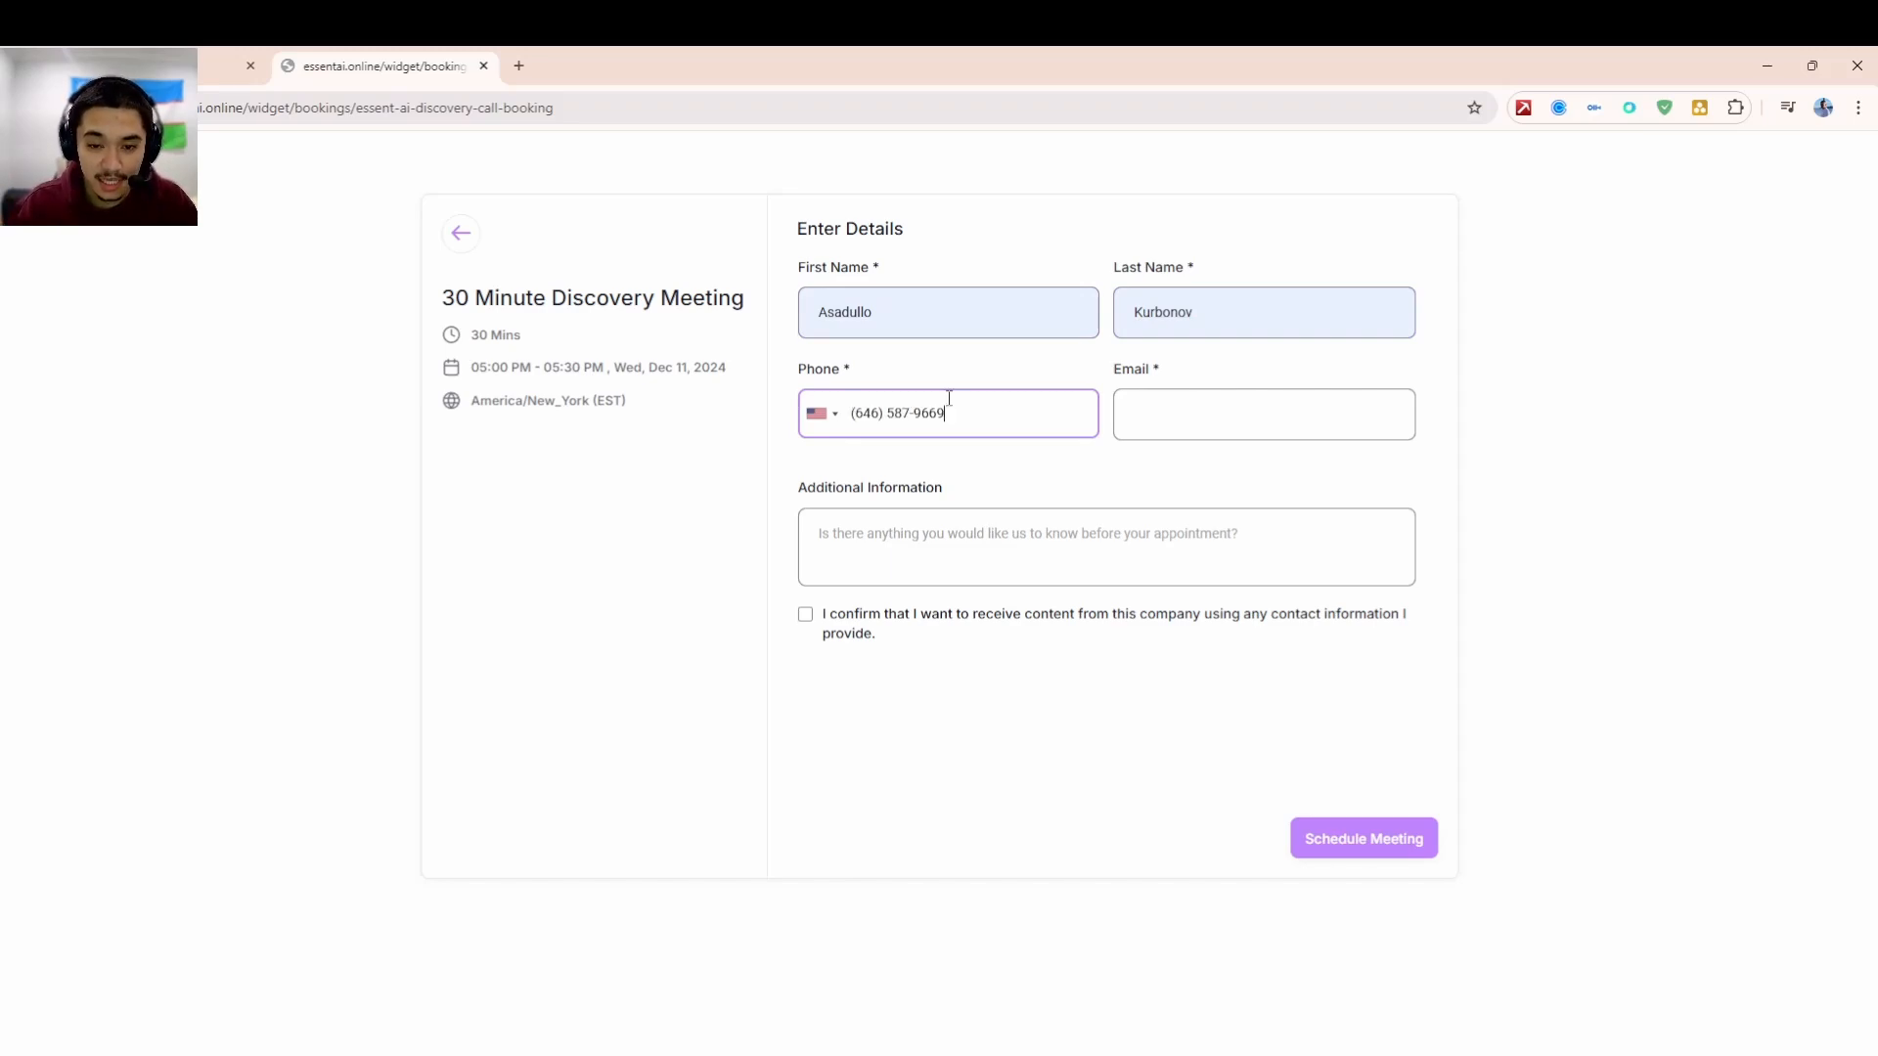
{"action": "left_click", "coordinate": [1181, 421]}
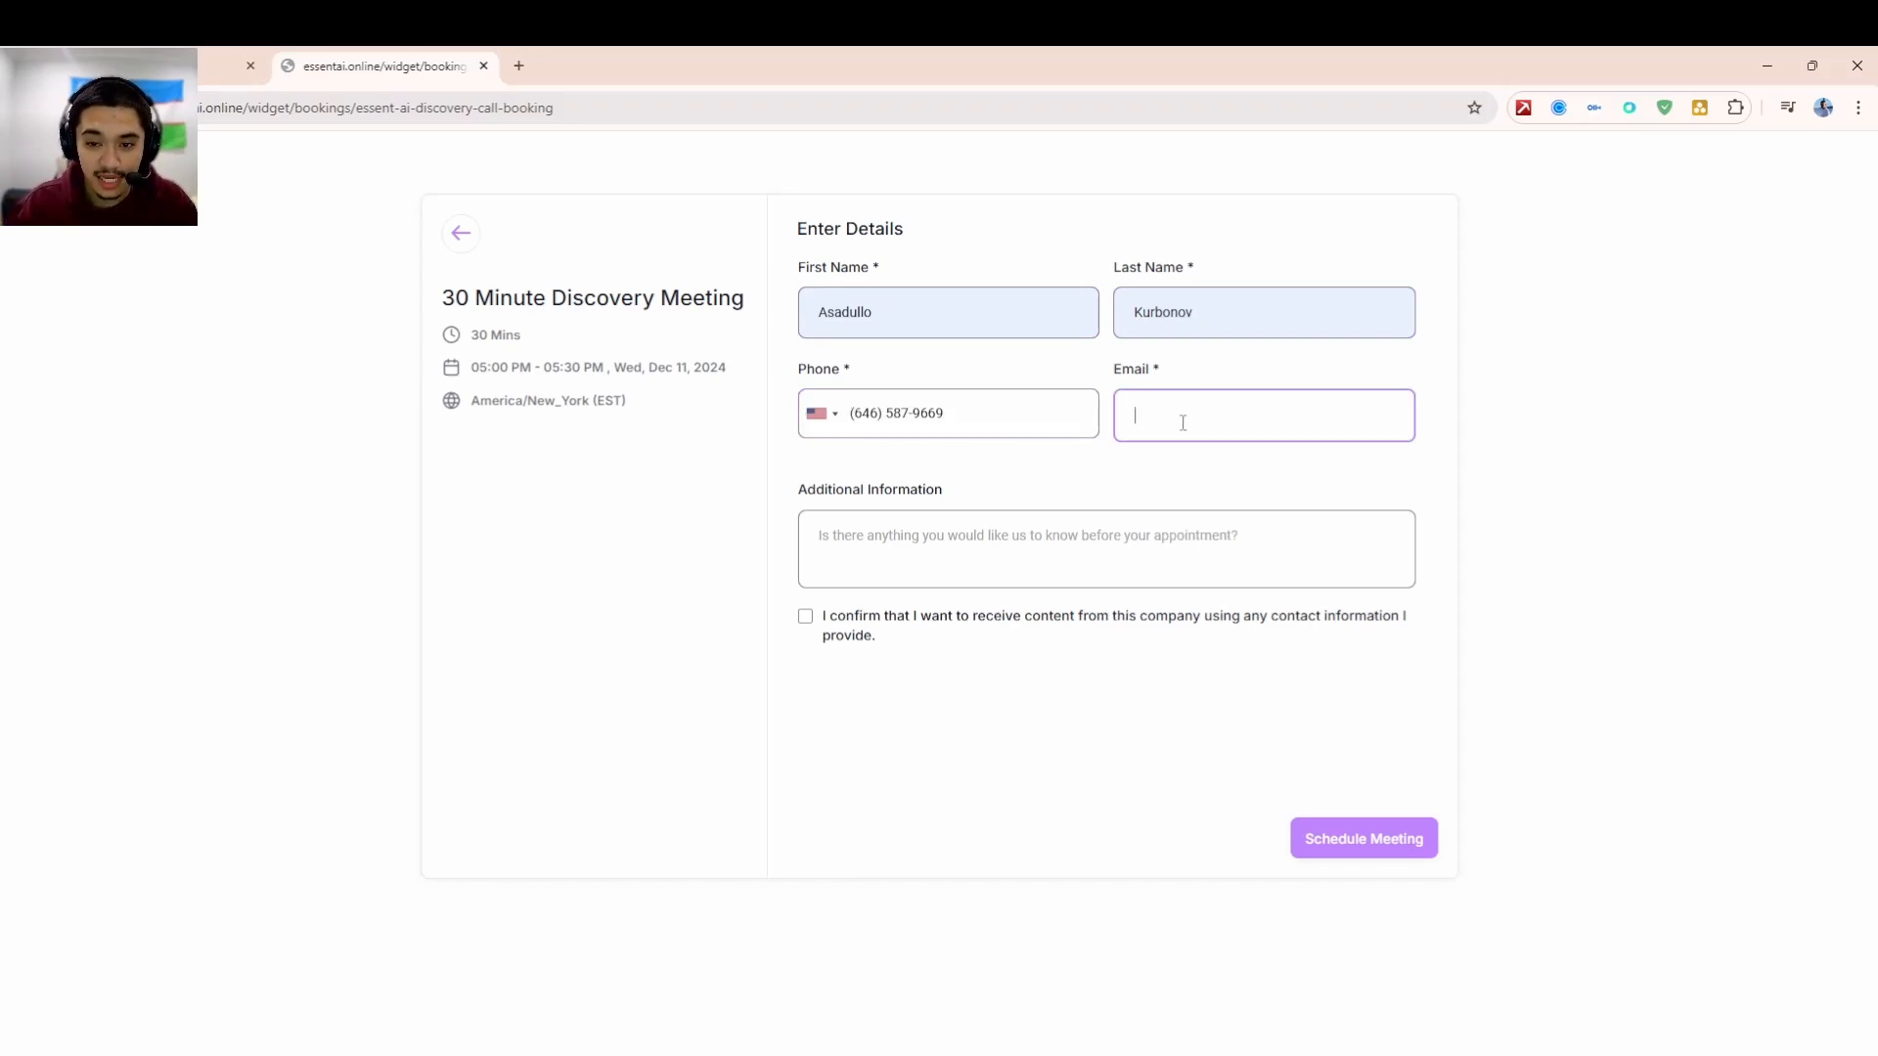
{"action": "left_click", "coordinate": [1260, 503]}
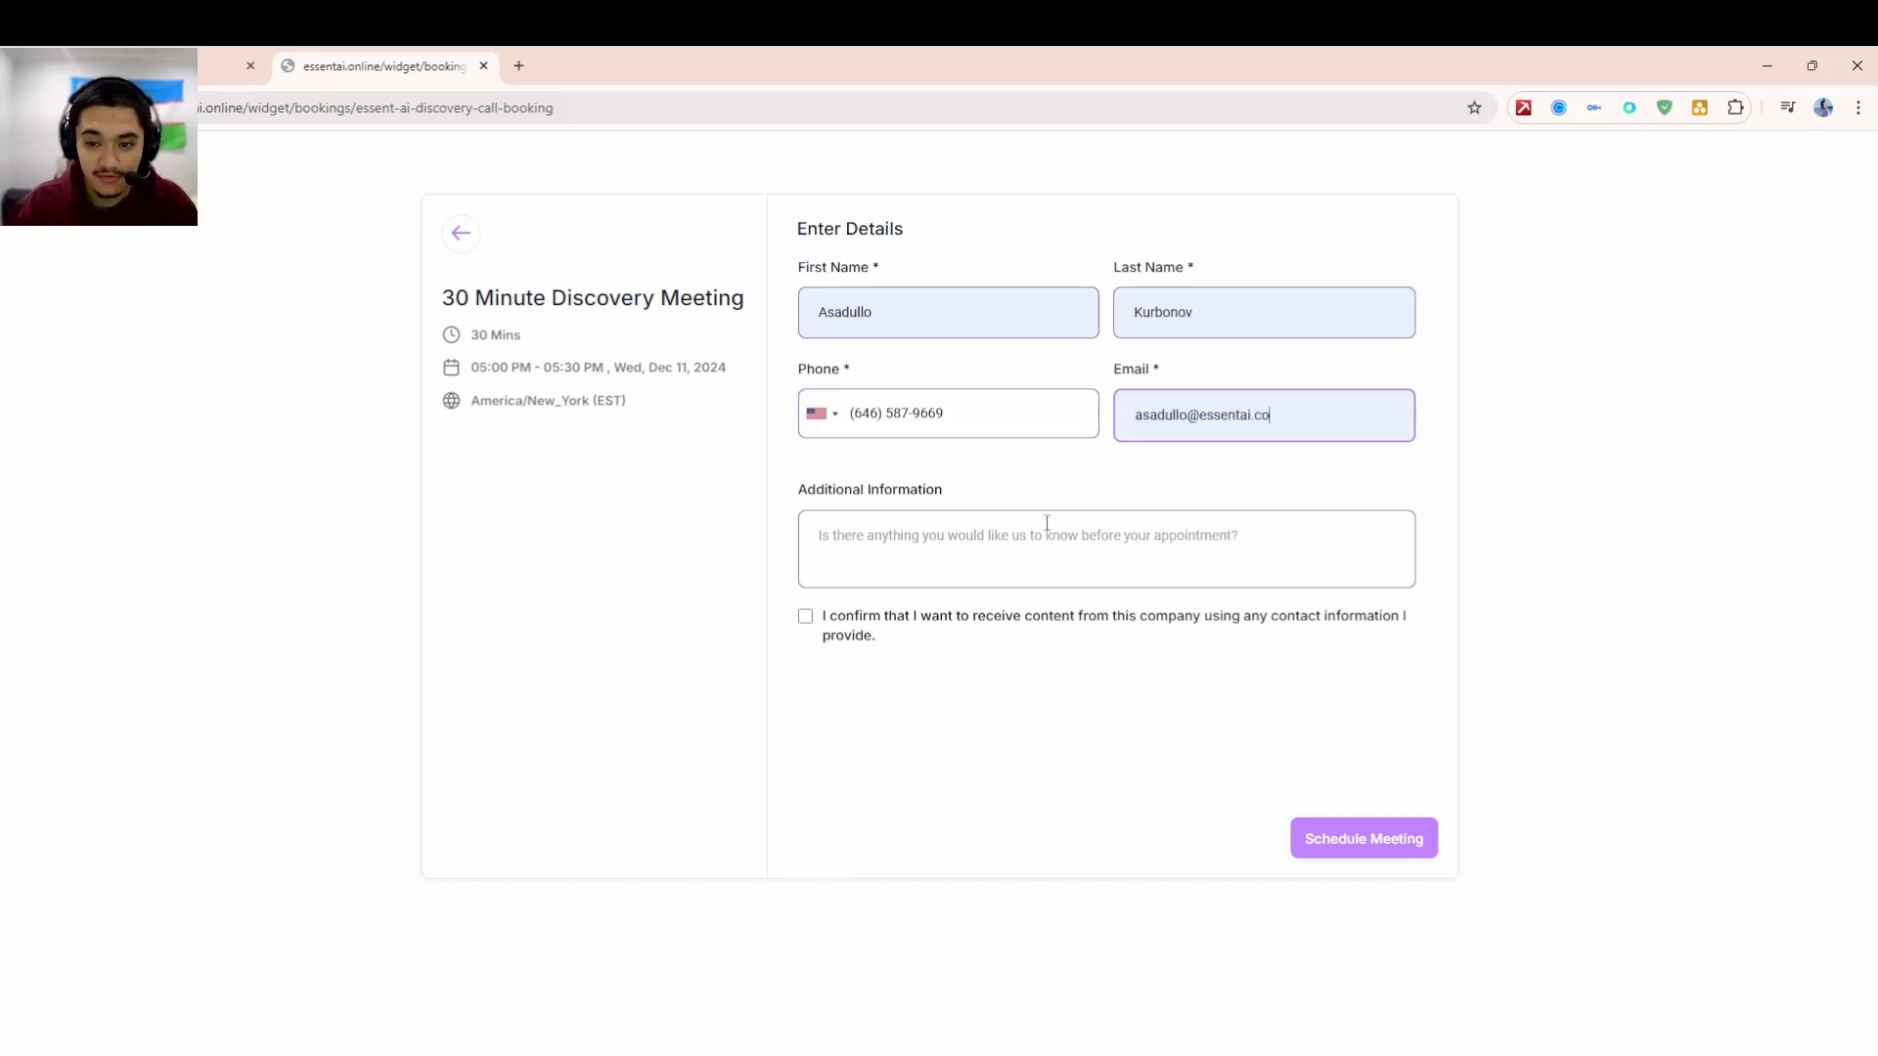
{"action": "left_click", "coordinate": [983, 551]}
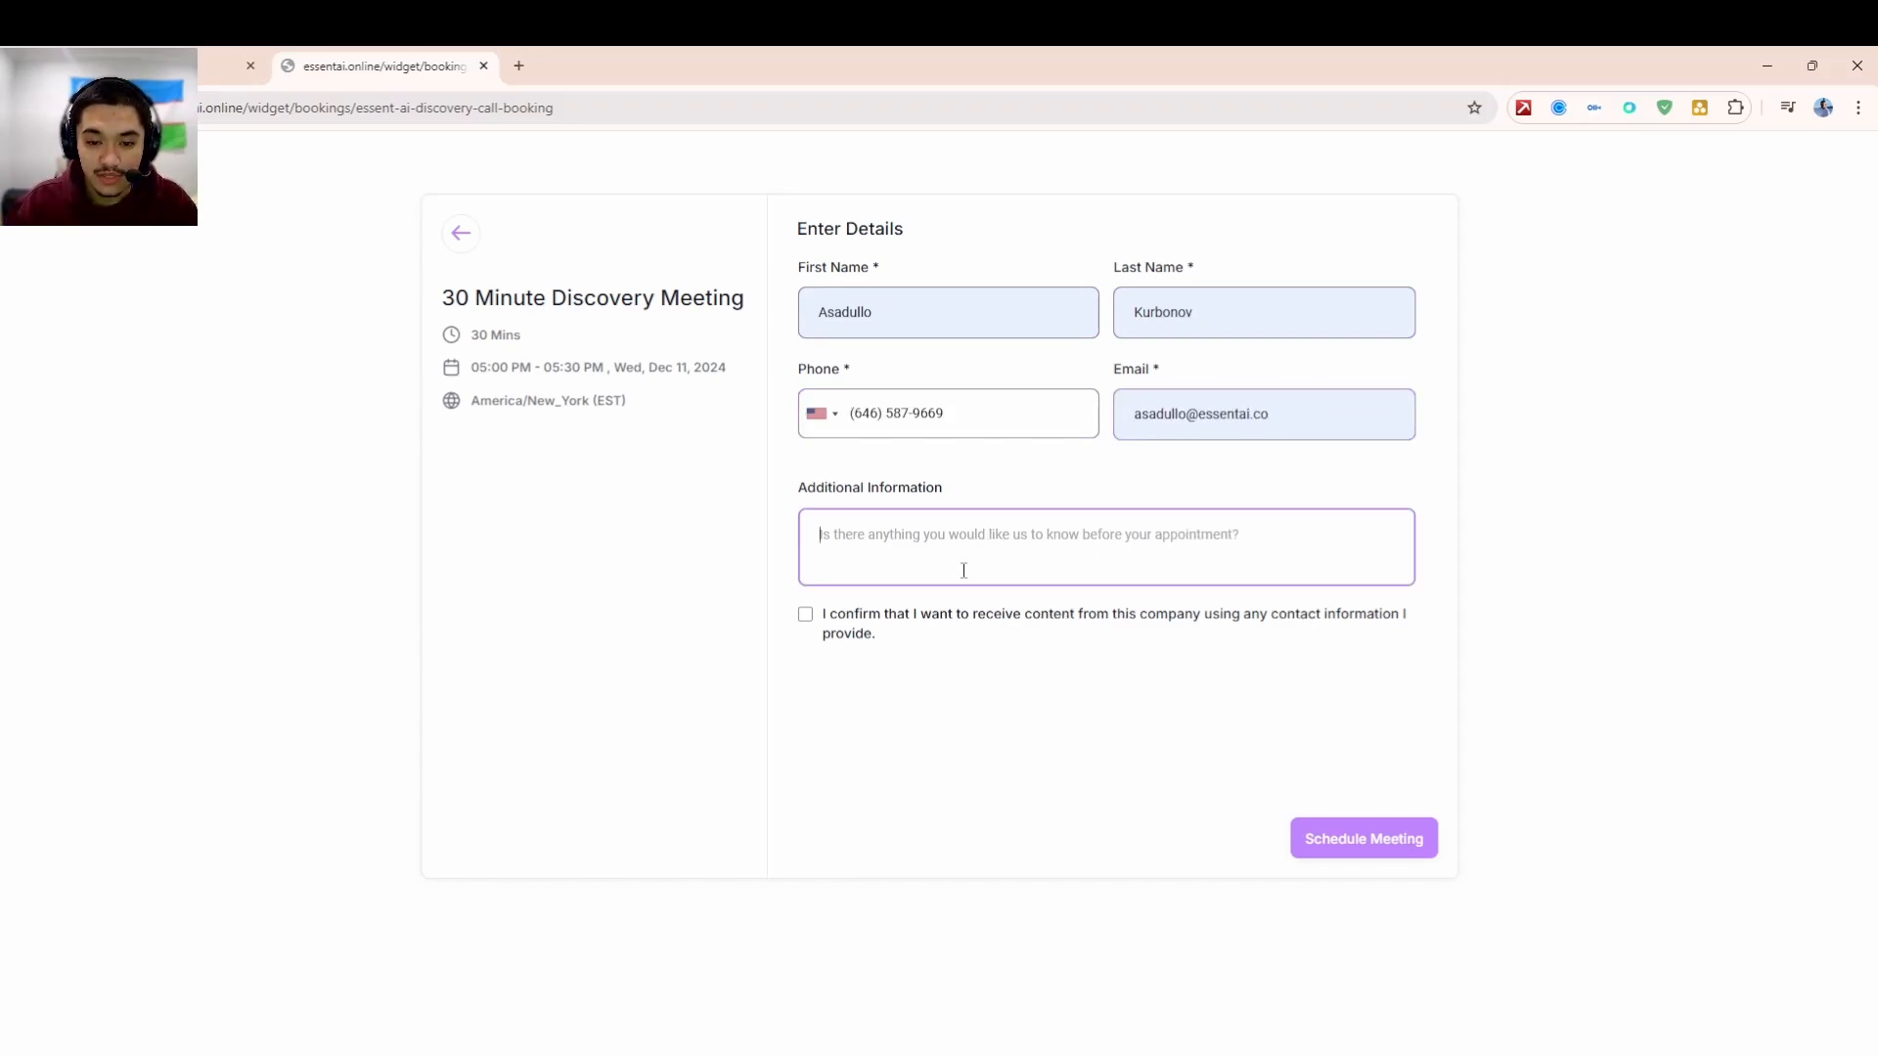
- Agree to receive content, schedule the meeting, and return to the opportunities board
{"action": "left_click", "coordinate": [806, 616]}
{"action": "left_click", "coordinate": [1326, 838]}
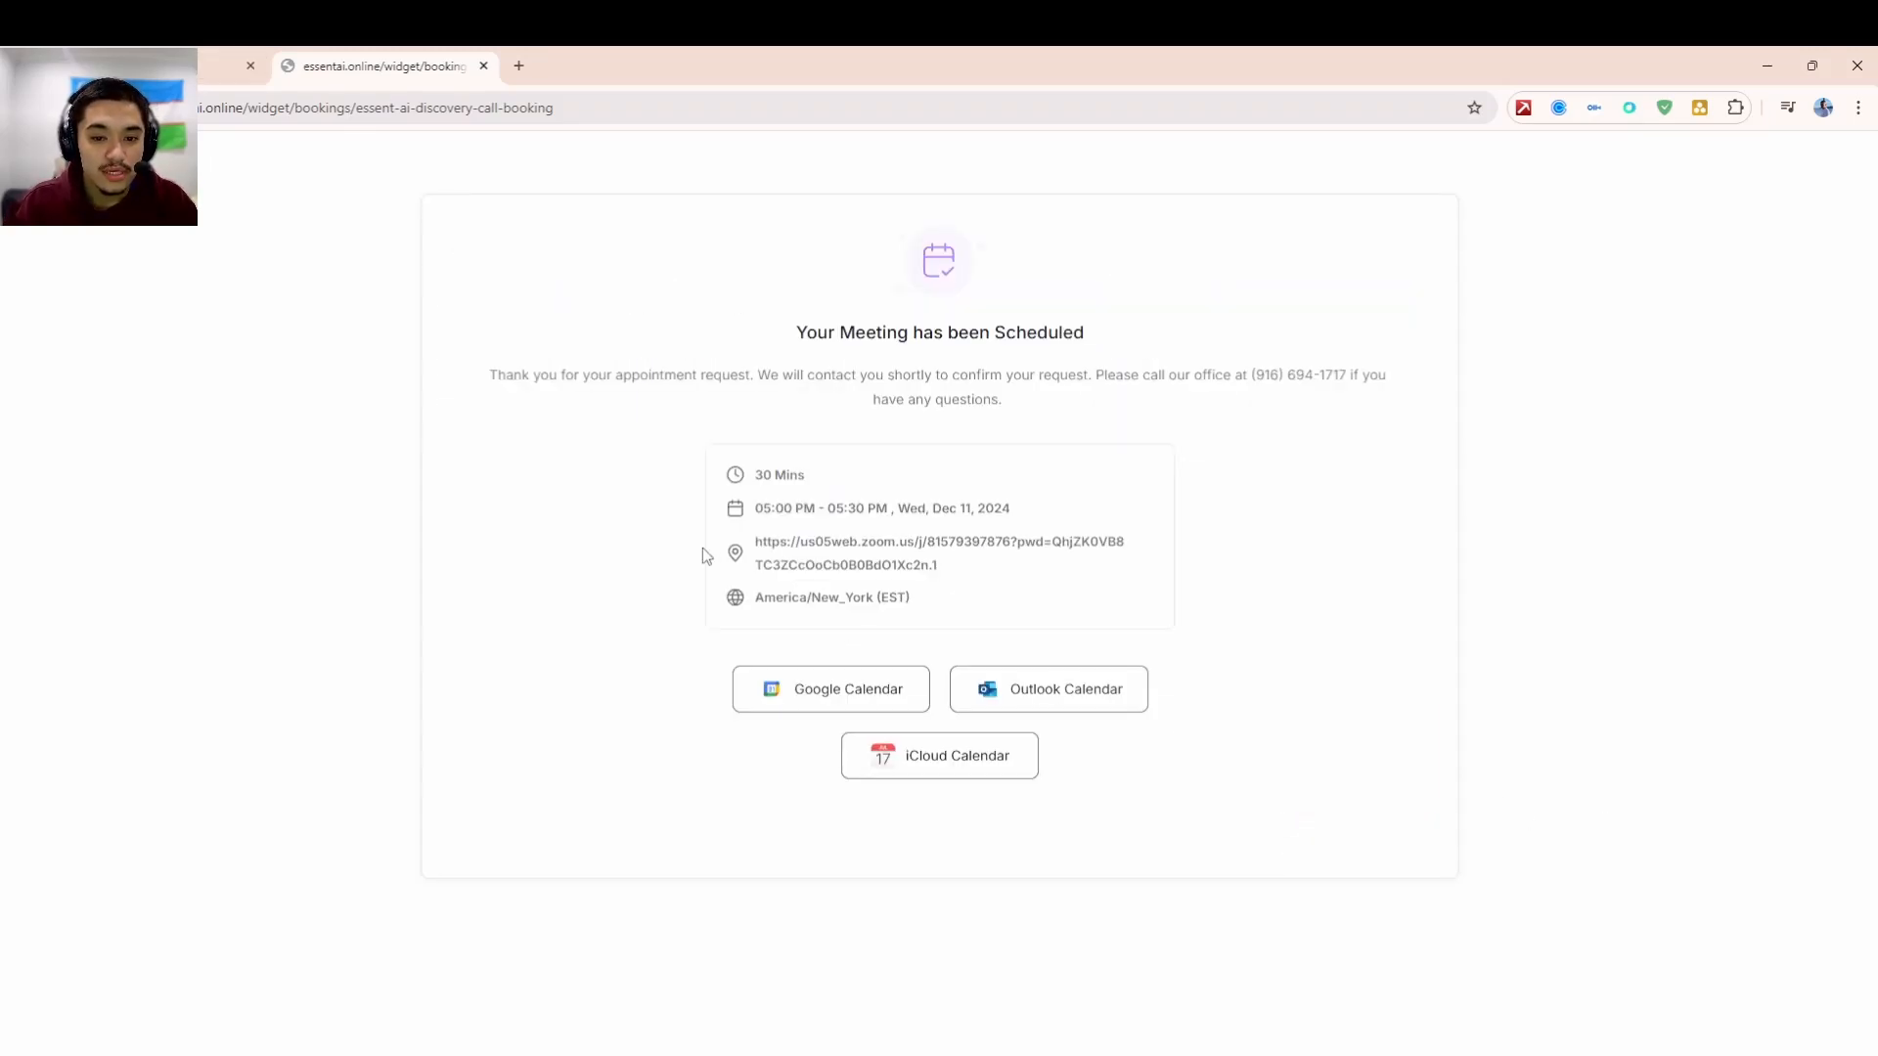
{"action": "left_click", "coordinate": [263, 61]}
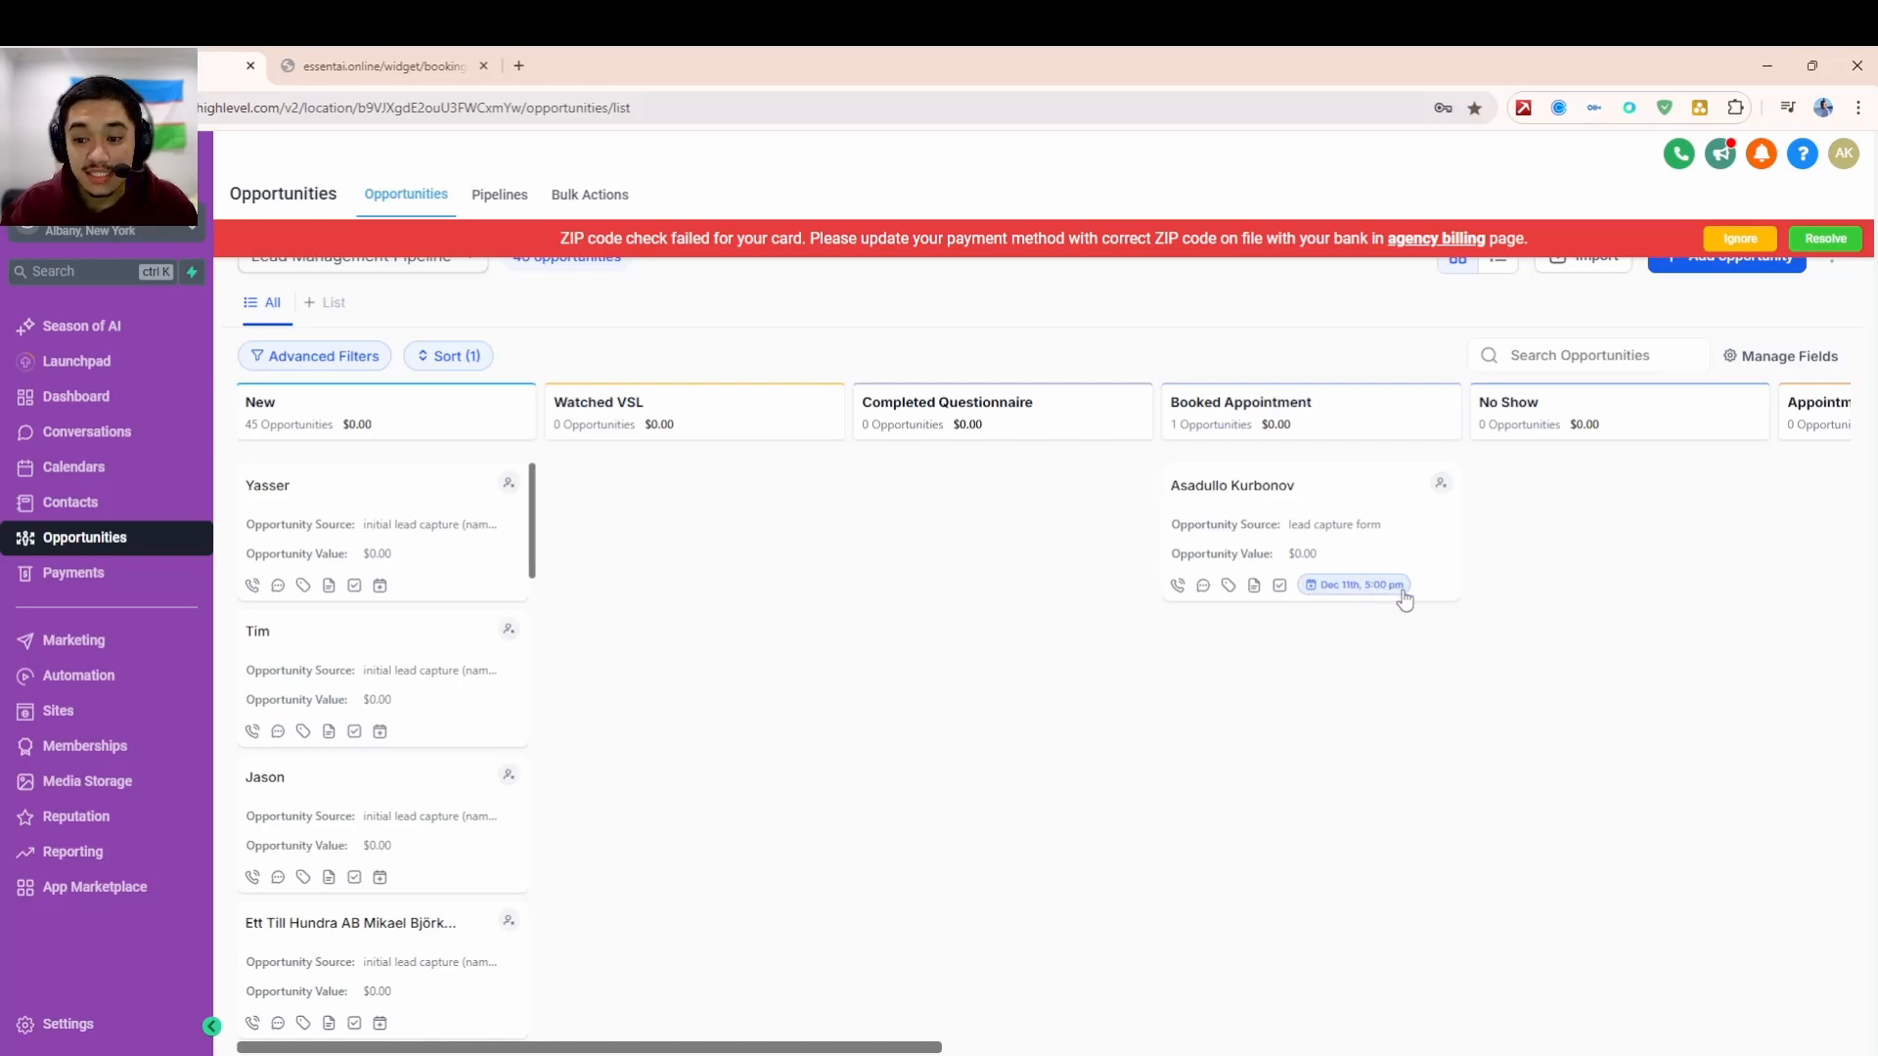
- Open the Booked Appointment→ Update Stage workflow from the Automation workflow list
{"action": "left_click", "coordinate": [93, 673]}
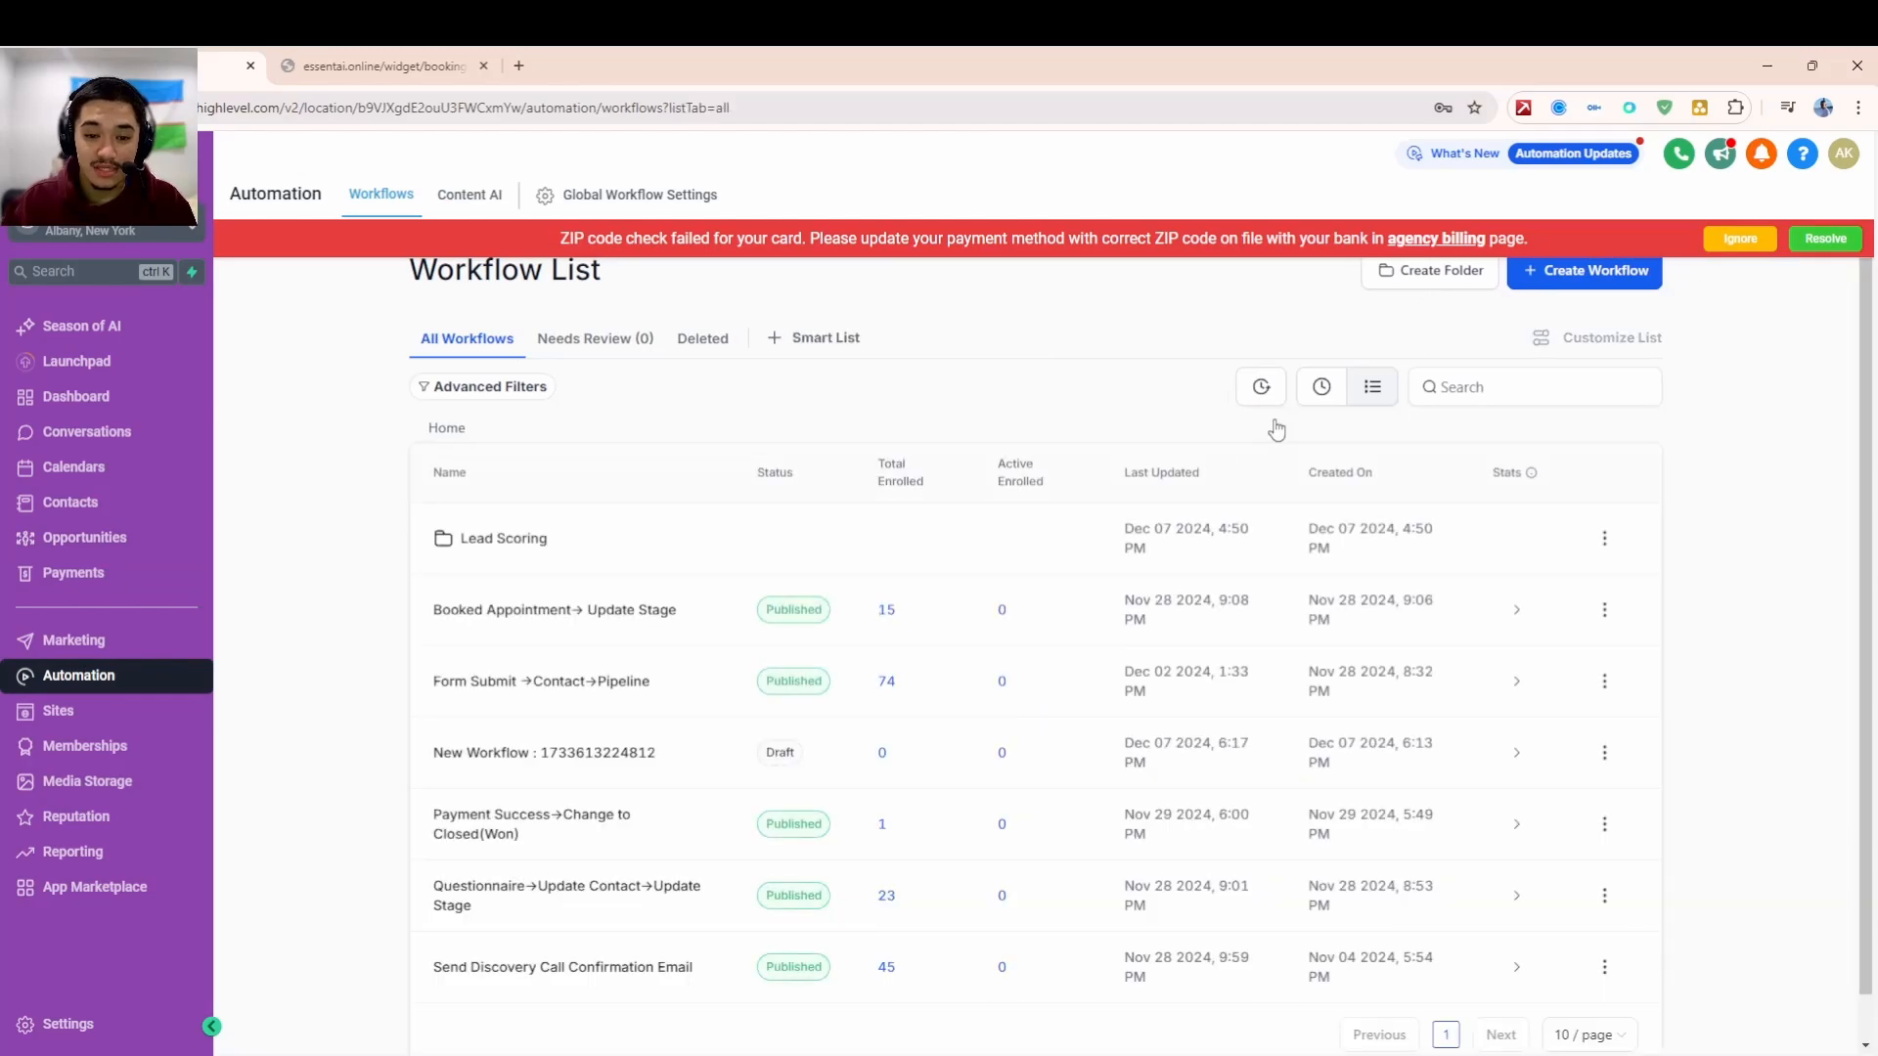
{"action": "scroll", "coordinate": [782, 507], "scroll_direction": "down", "scroll_amount": 1}
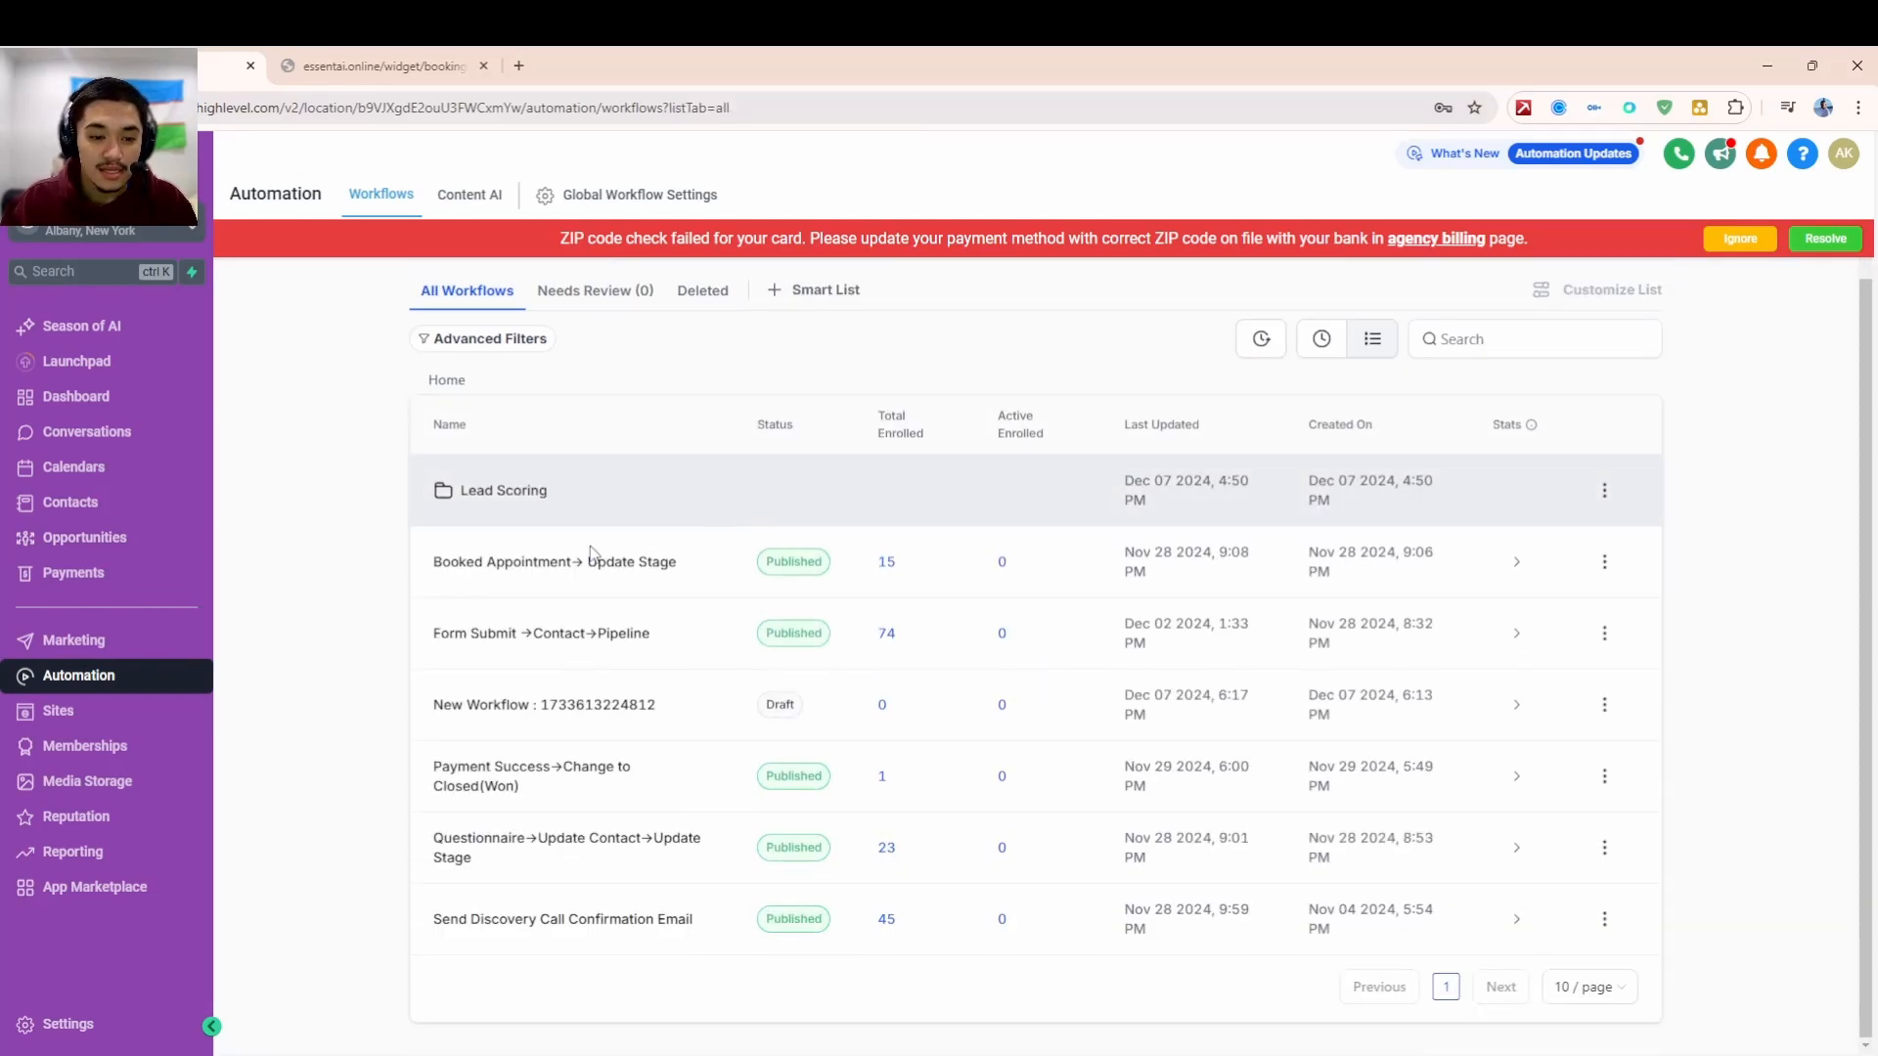
{"action": "left_click", "coordinate": [531, 572]}
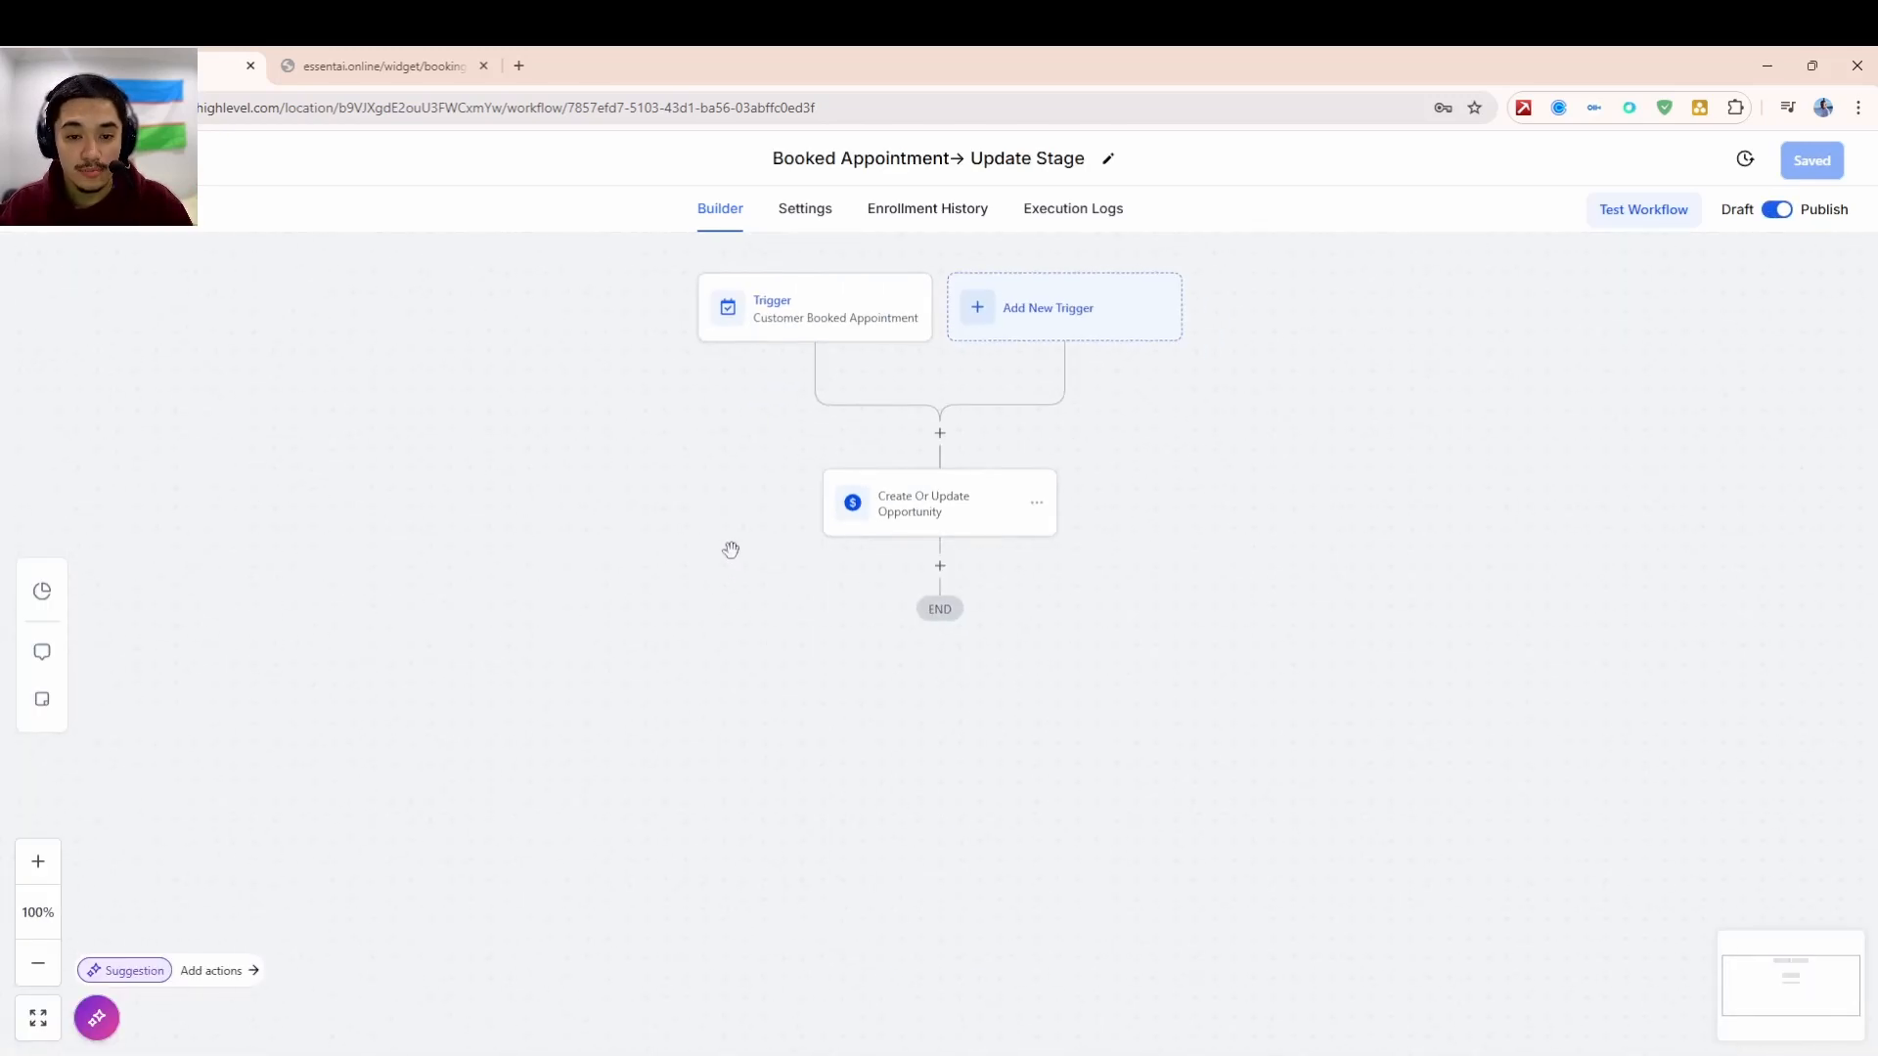
{"action": "left_click", "coordinate": [838, 327]}
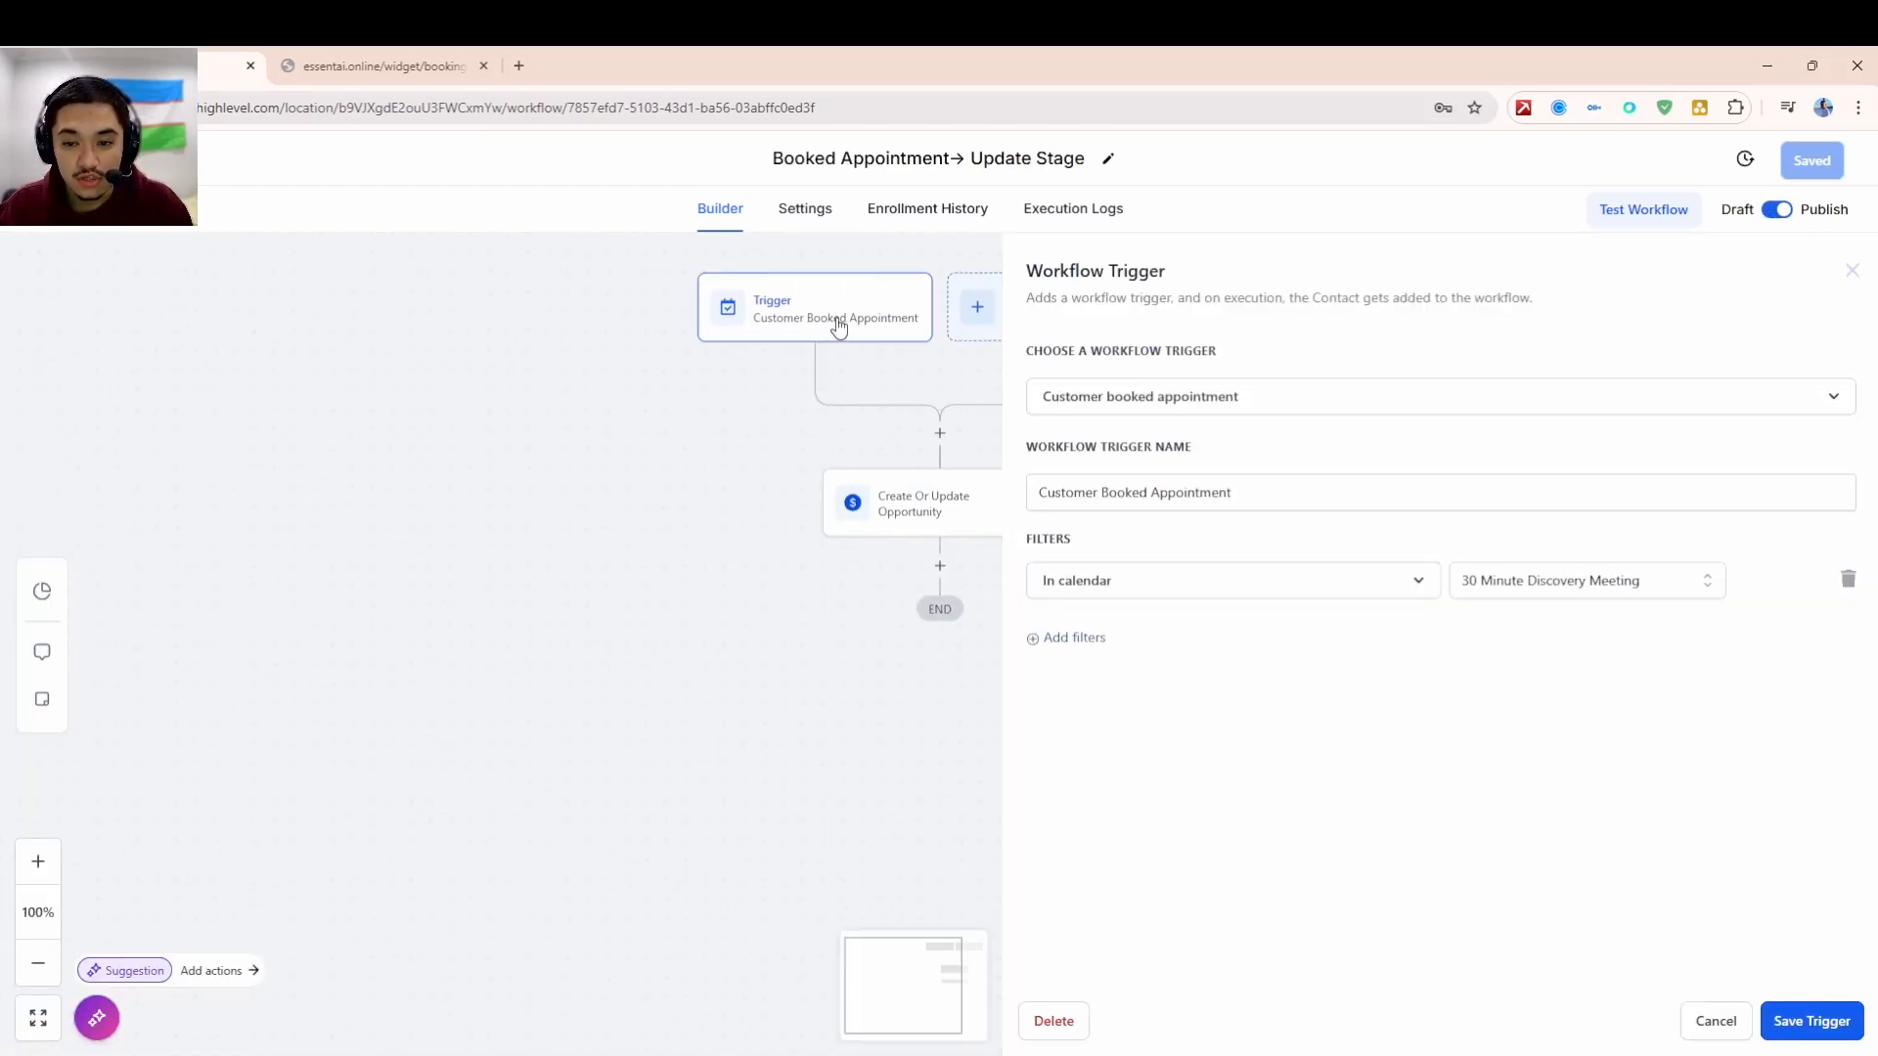
{"action": "left_click", "coordinate": [1209, 404]}
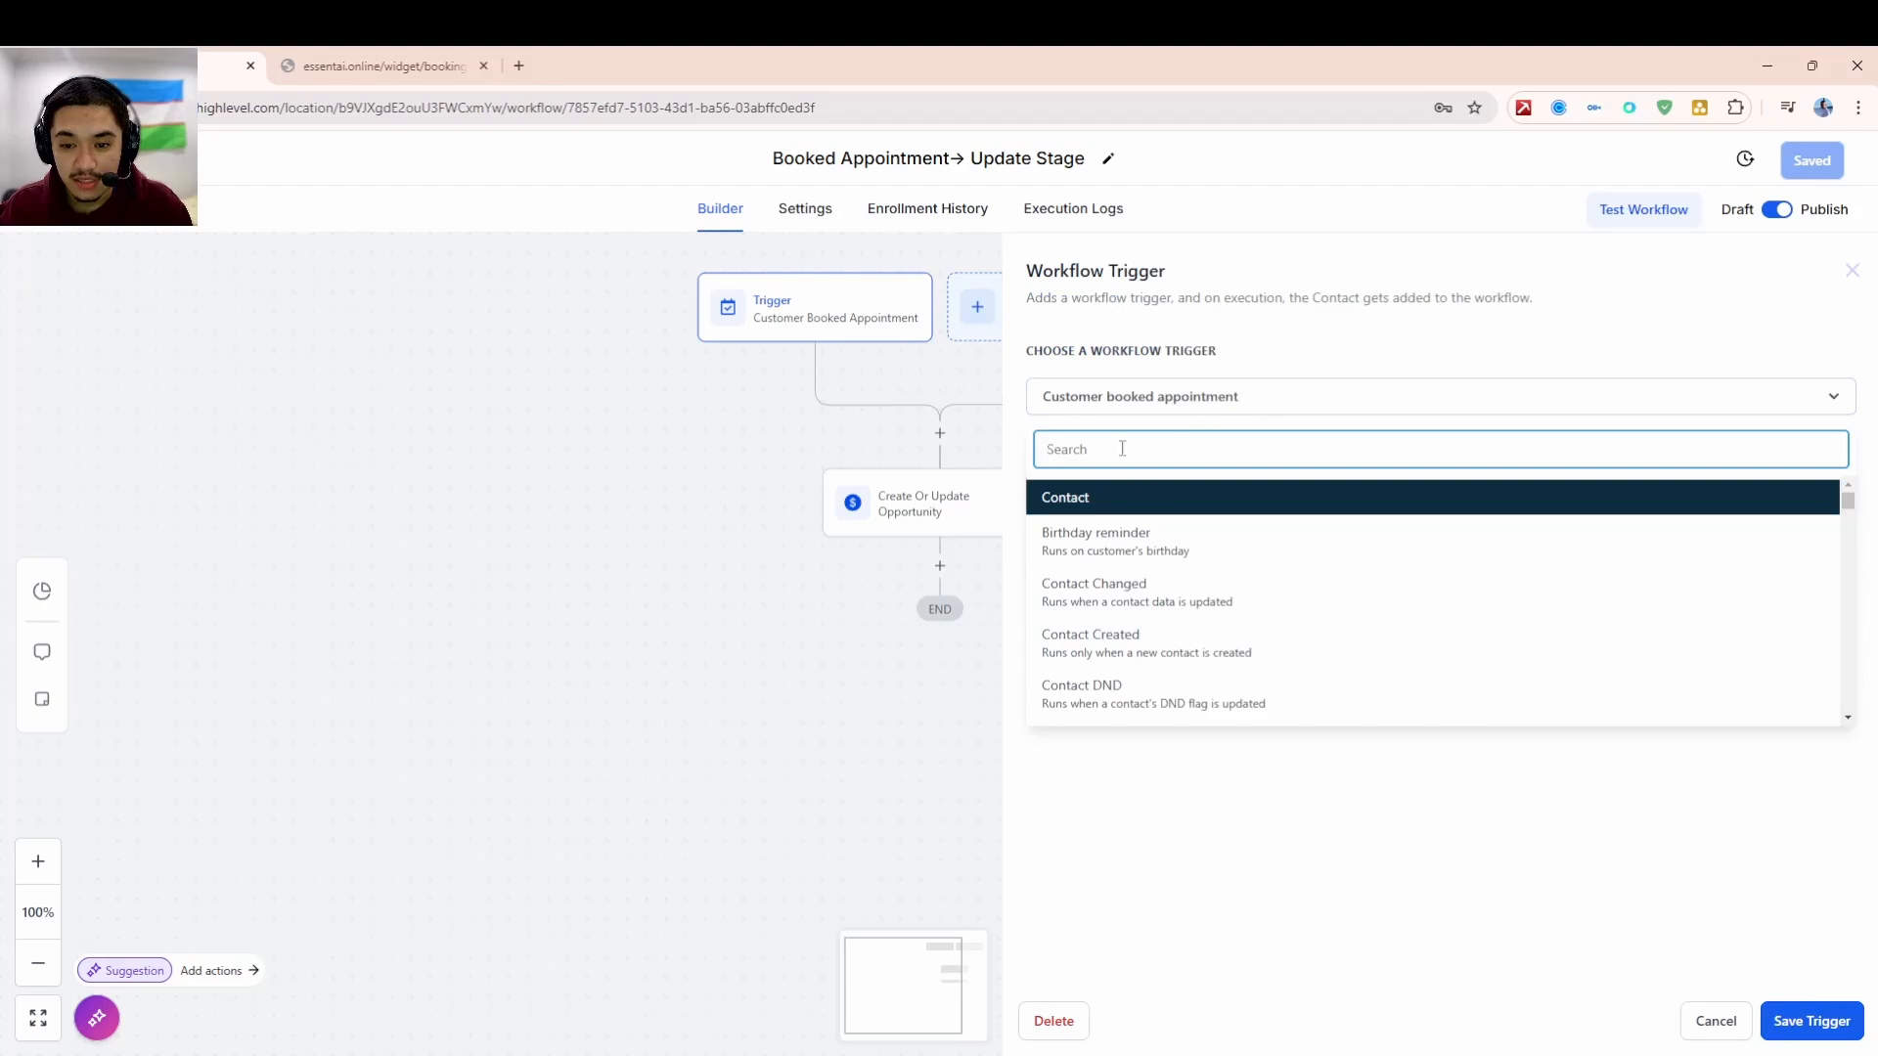
{"action": "left_click", "coordinate": [1119, 415]}
{"action": "left_click", "coordinate": [1162, 407]}
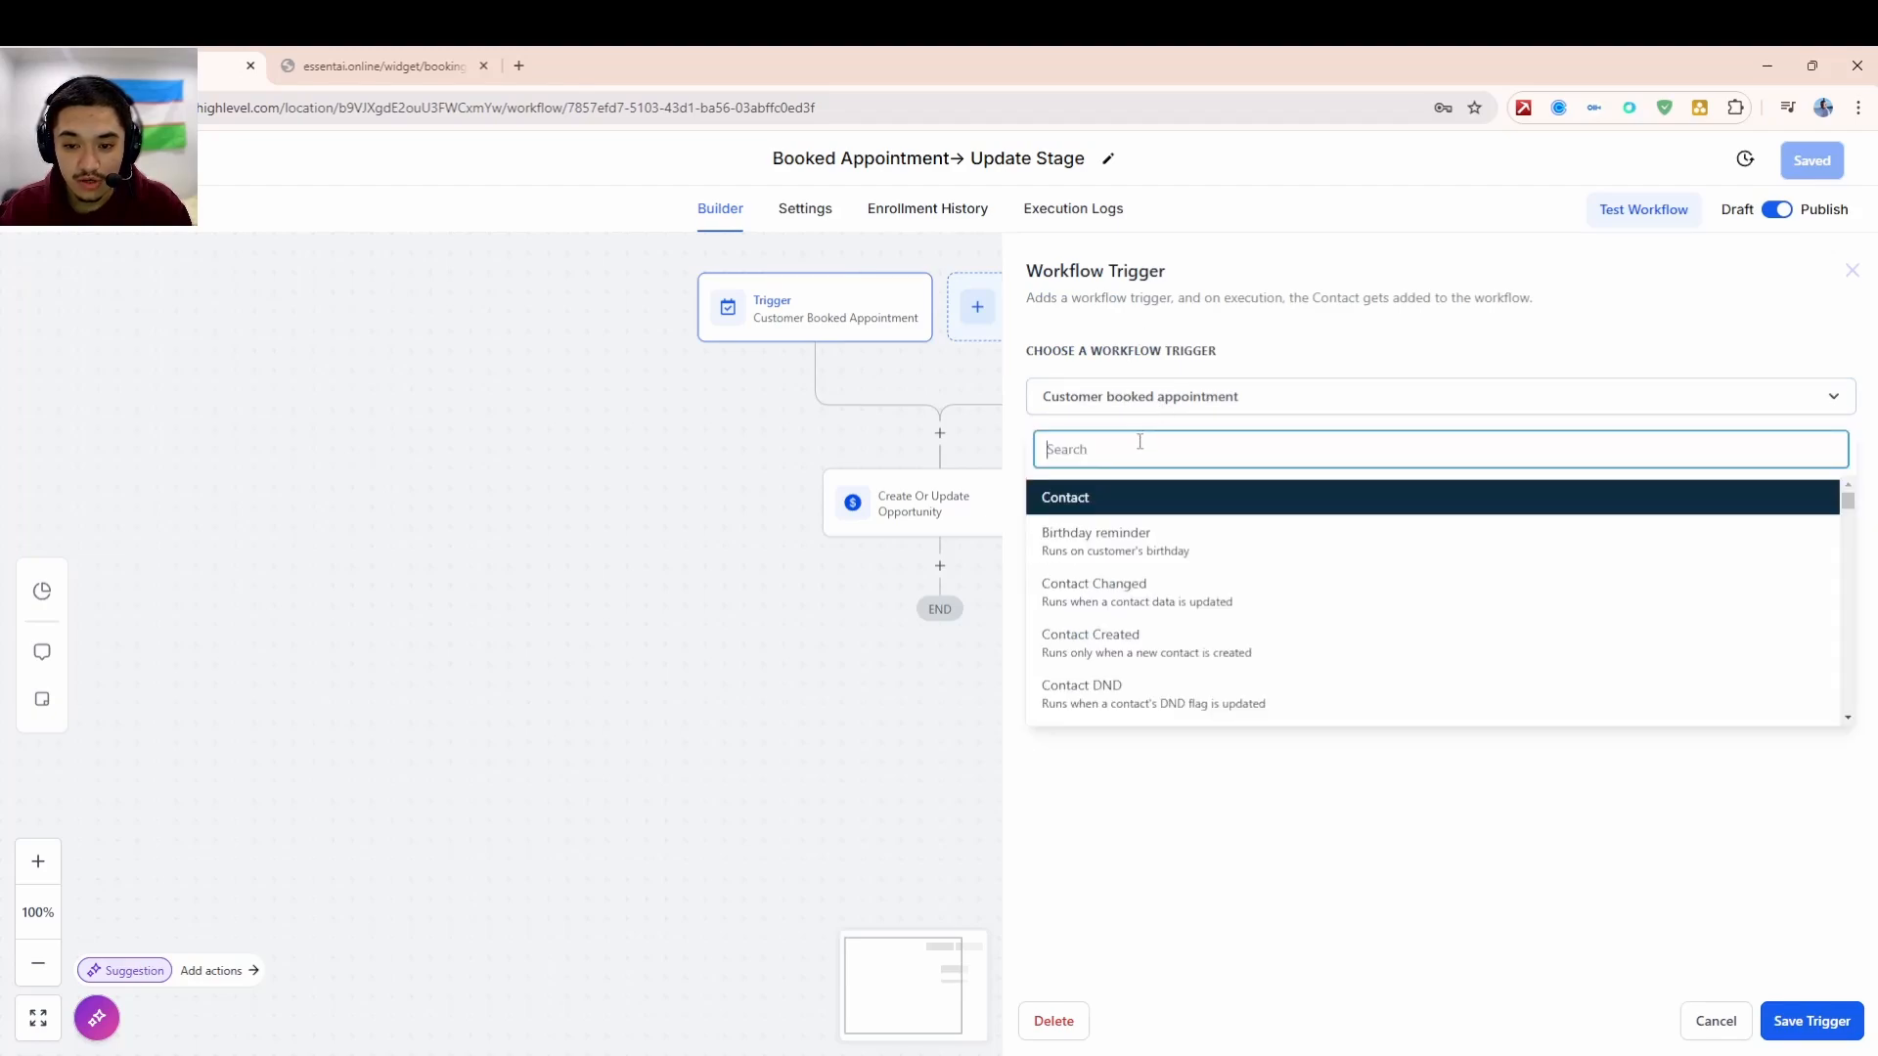
{"action": "type", "text": "app"}
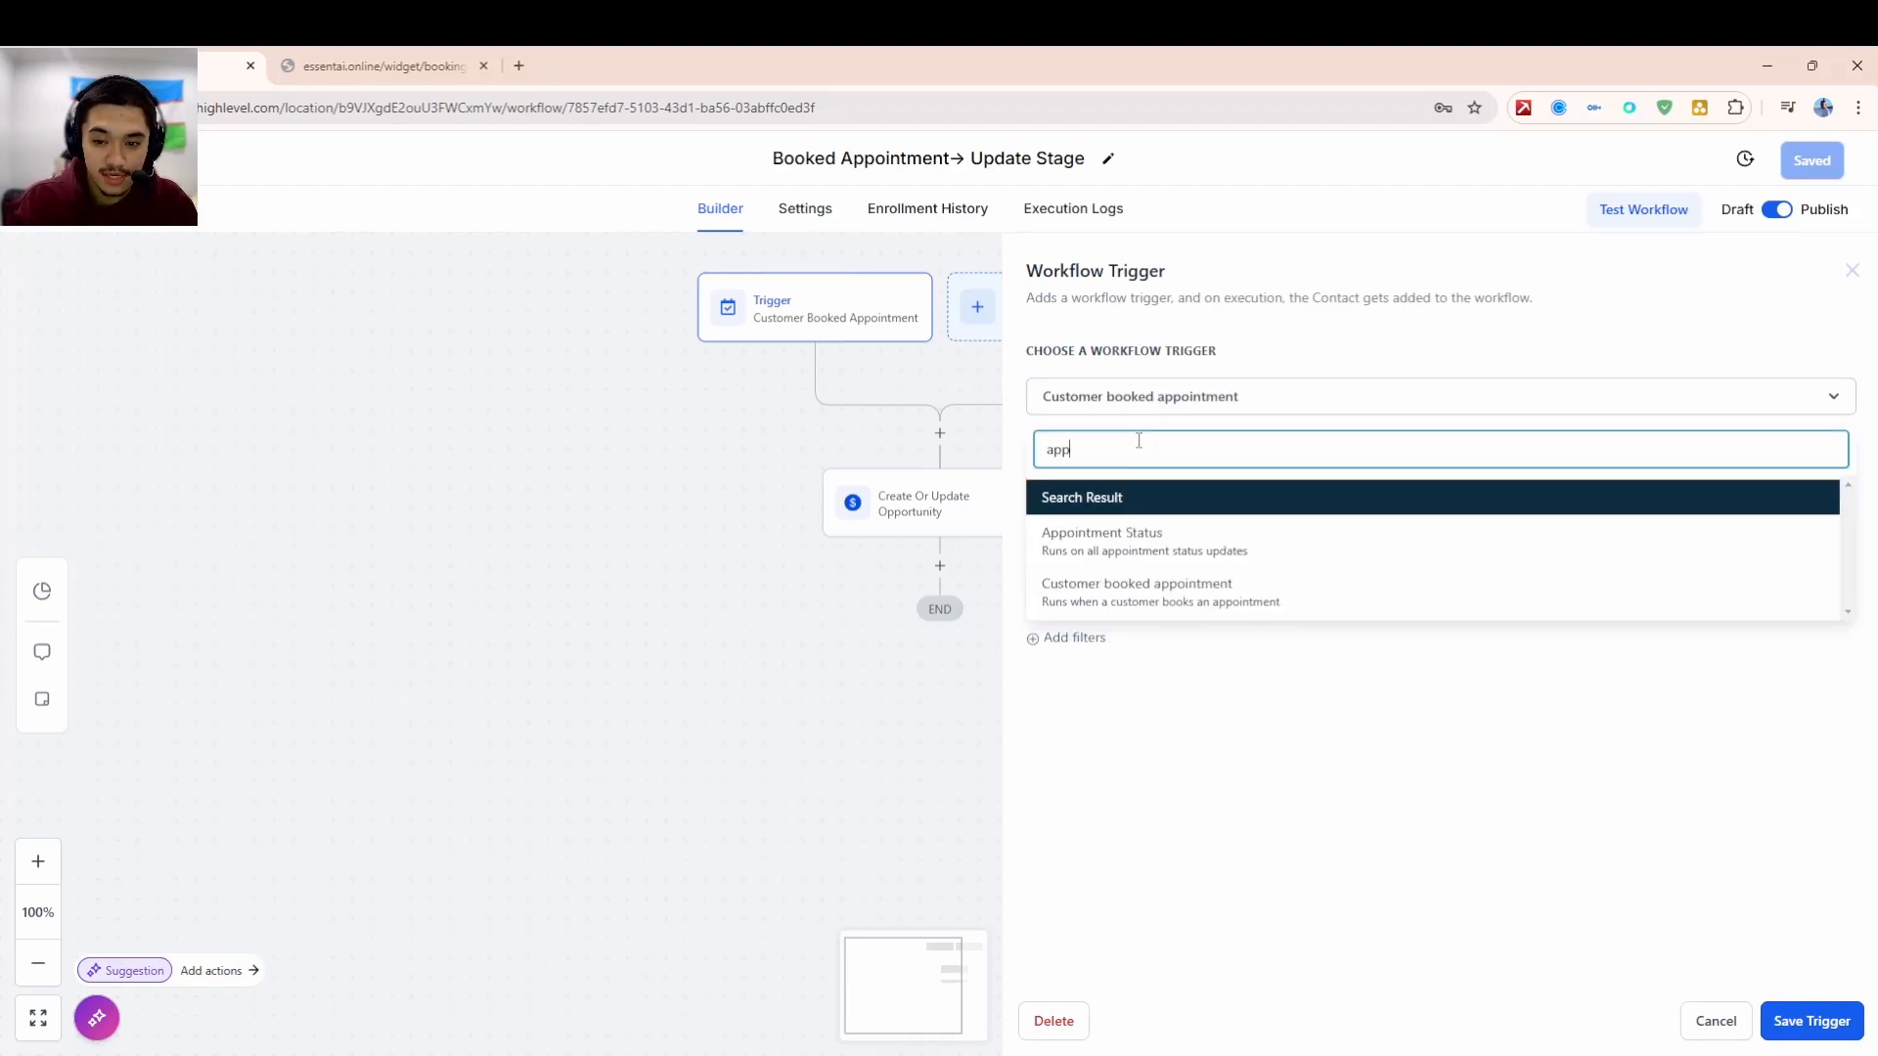
{"action": "left_click", "coordinate": [1144, 600]}
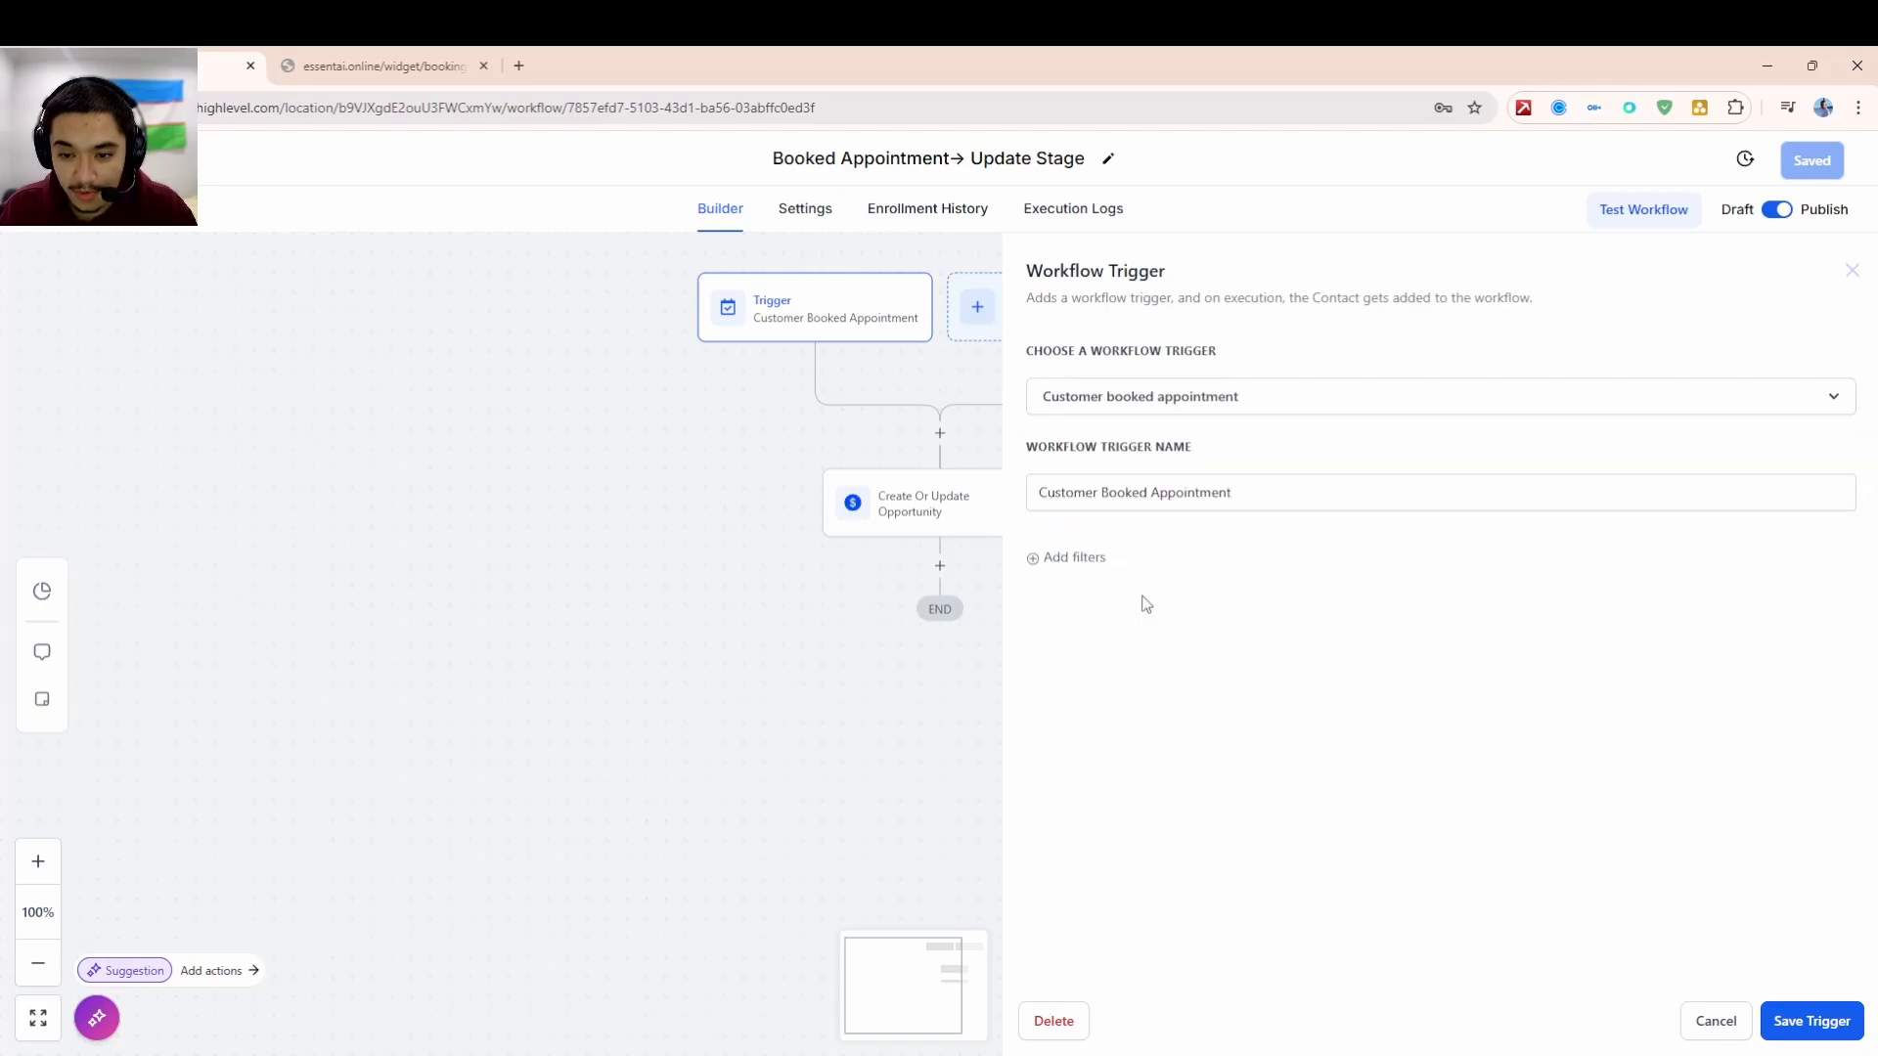
{"action": "left_click", "coordinate": [1076, 557]}
{"action": "left_click", "coordinate": [1102, 590]}
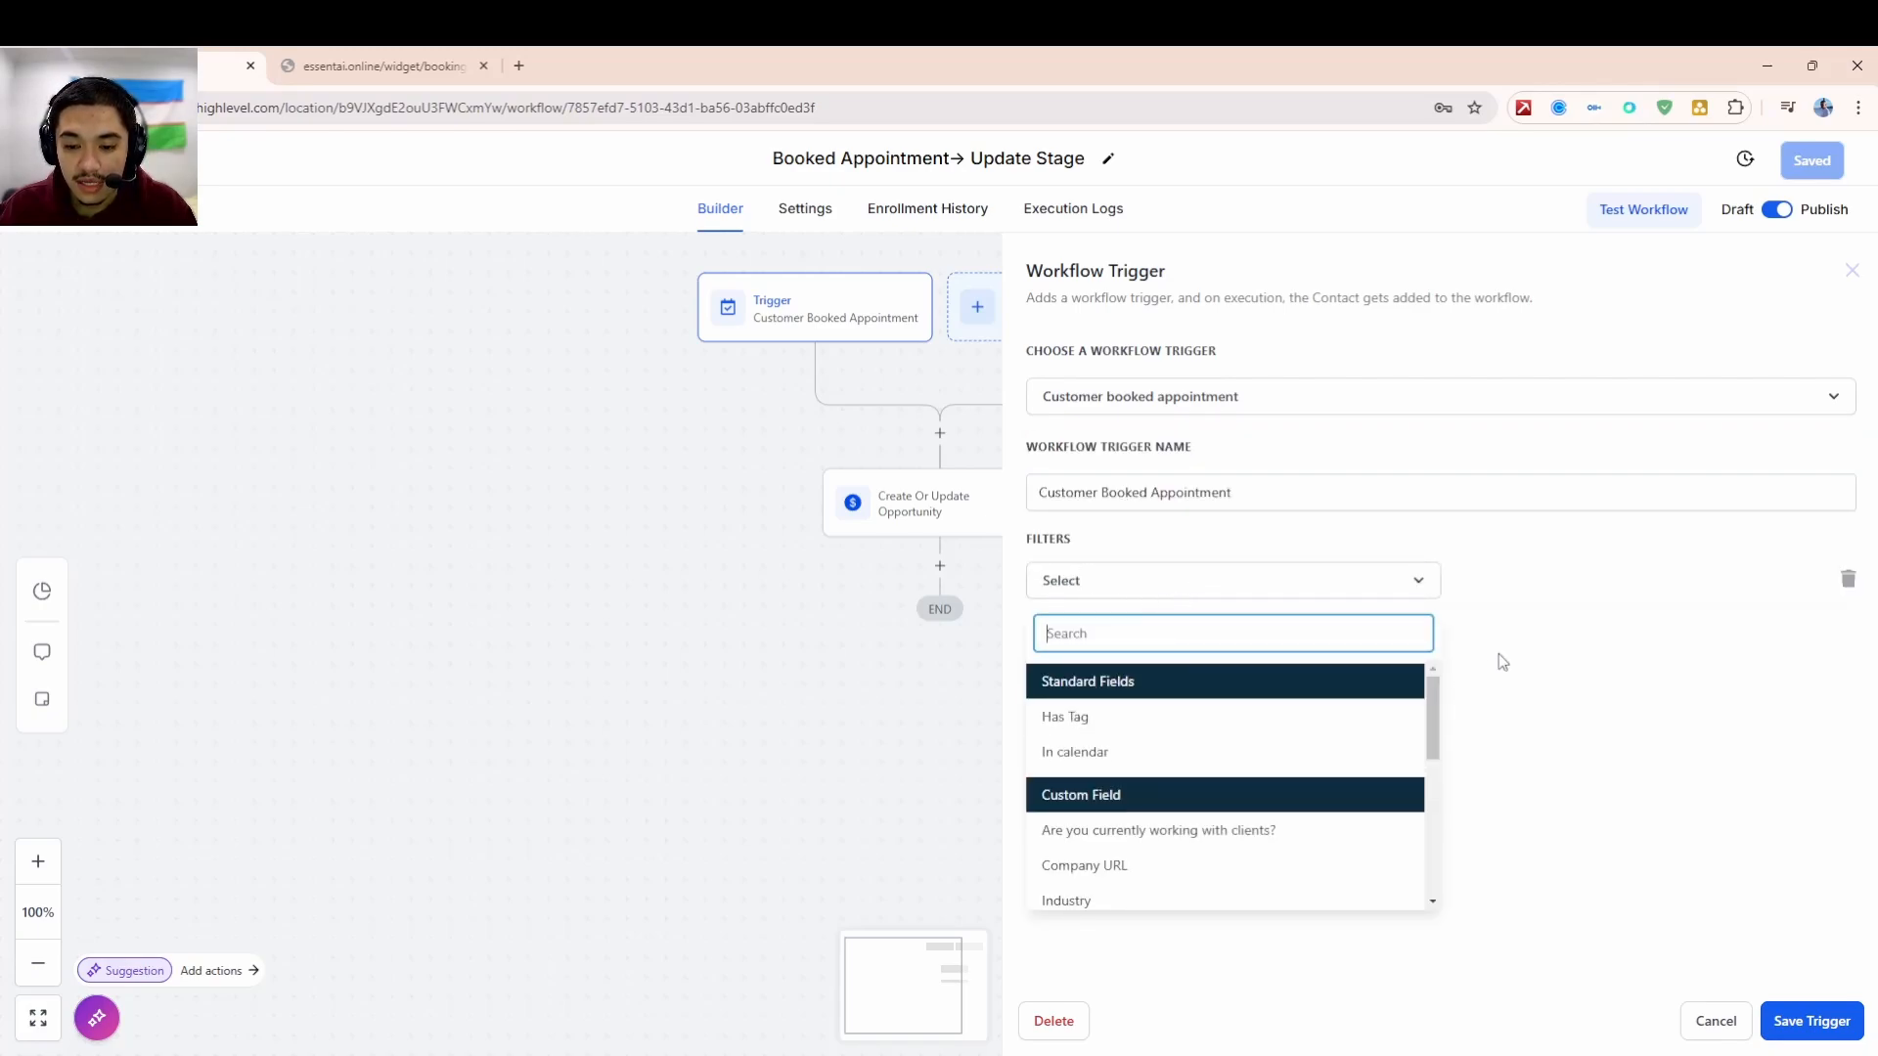
{"action": "left_click", "coordinate": [1336, 759]}
{"action": "left_click", "coordinate": [1525, 578]}
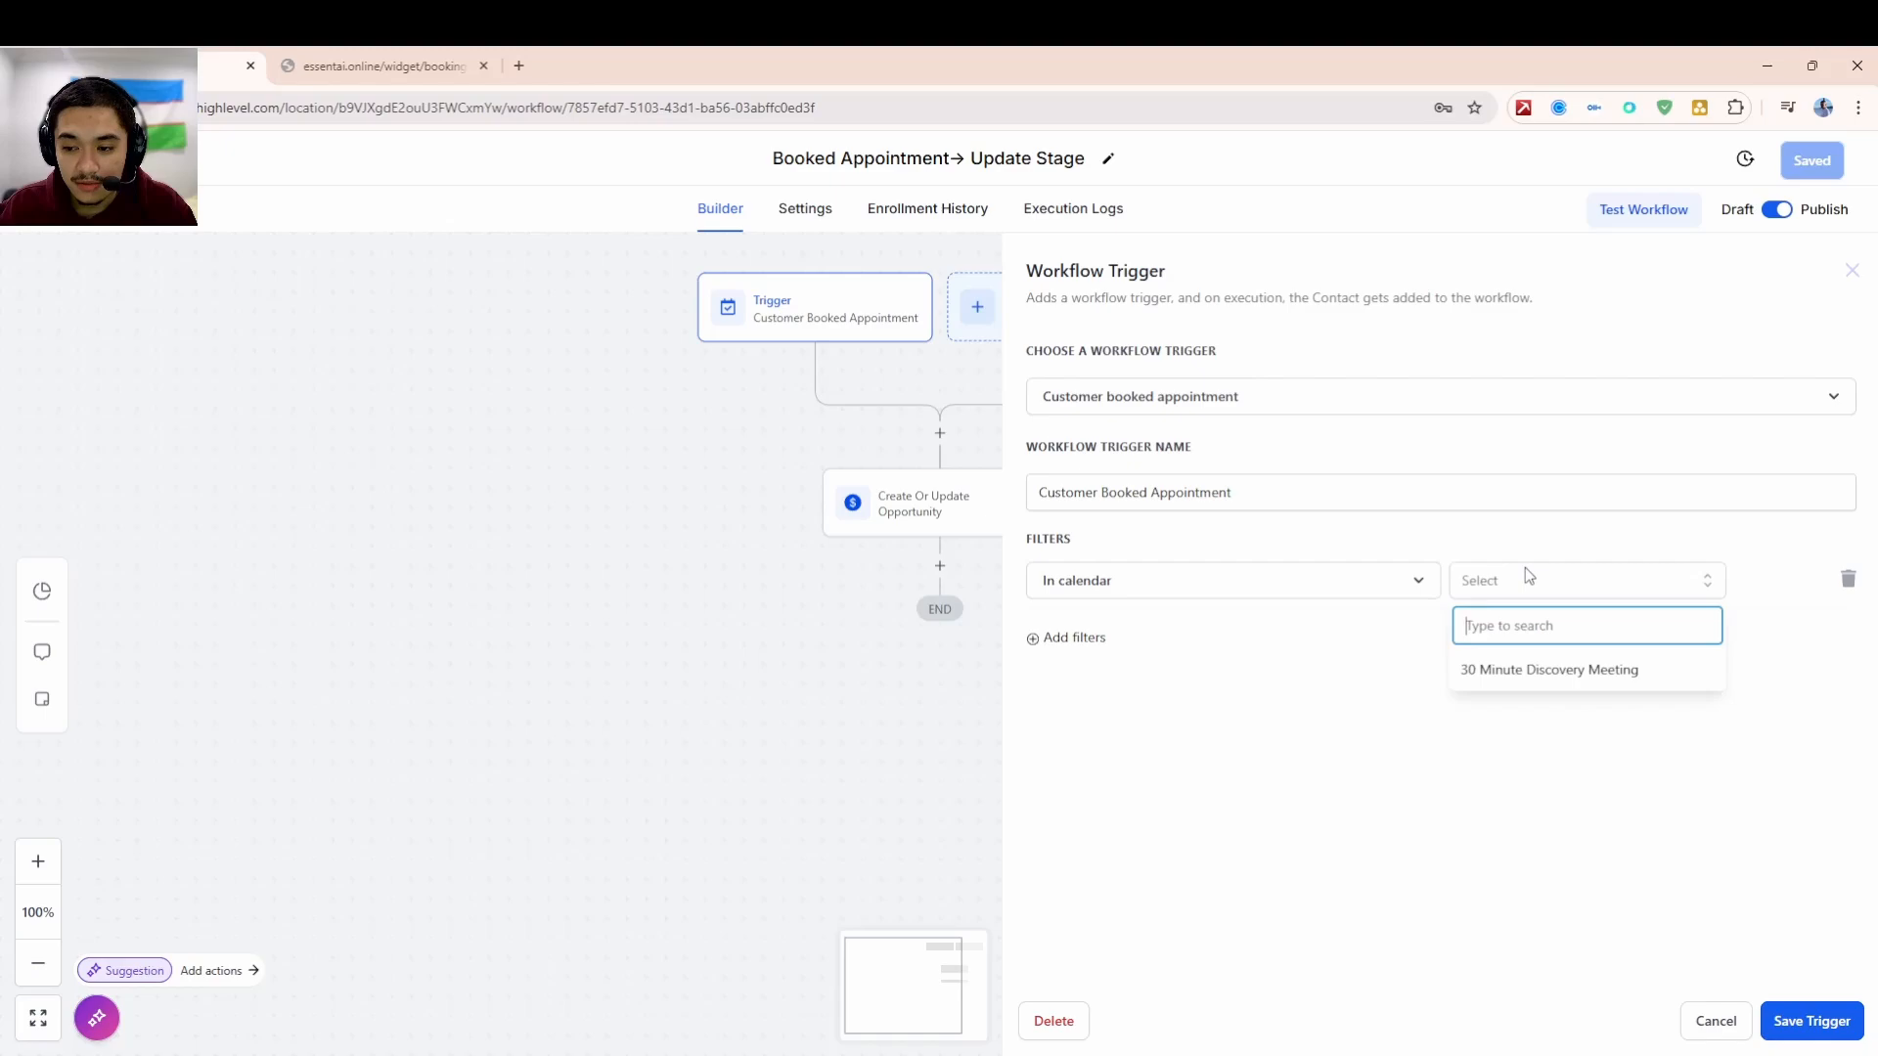
{"action": "left_click", "coordinate": [1526, 662]}
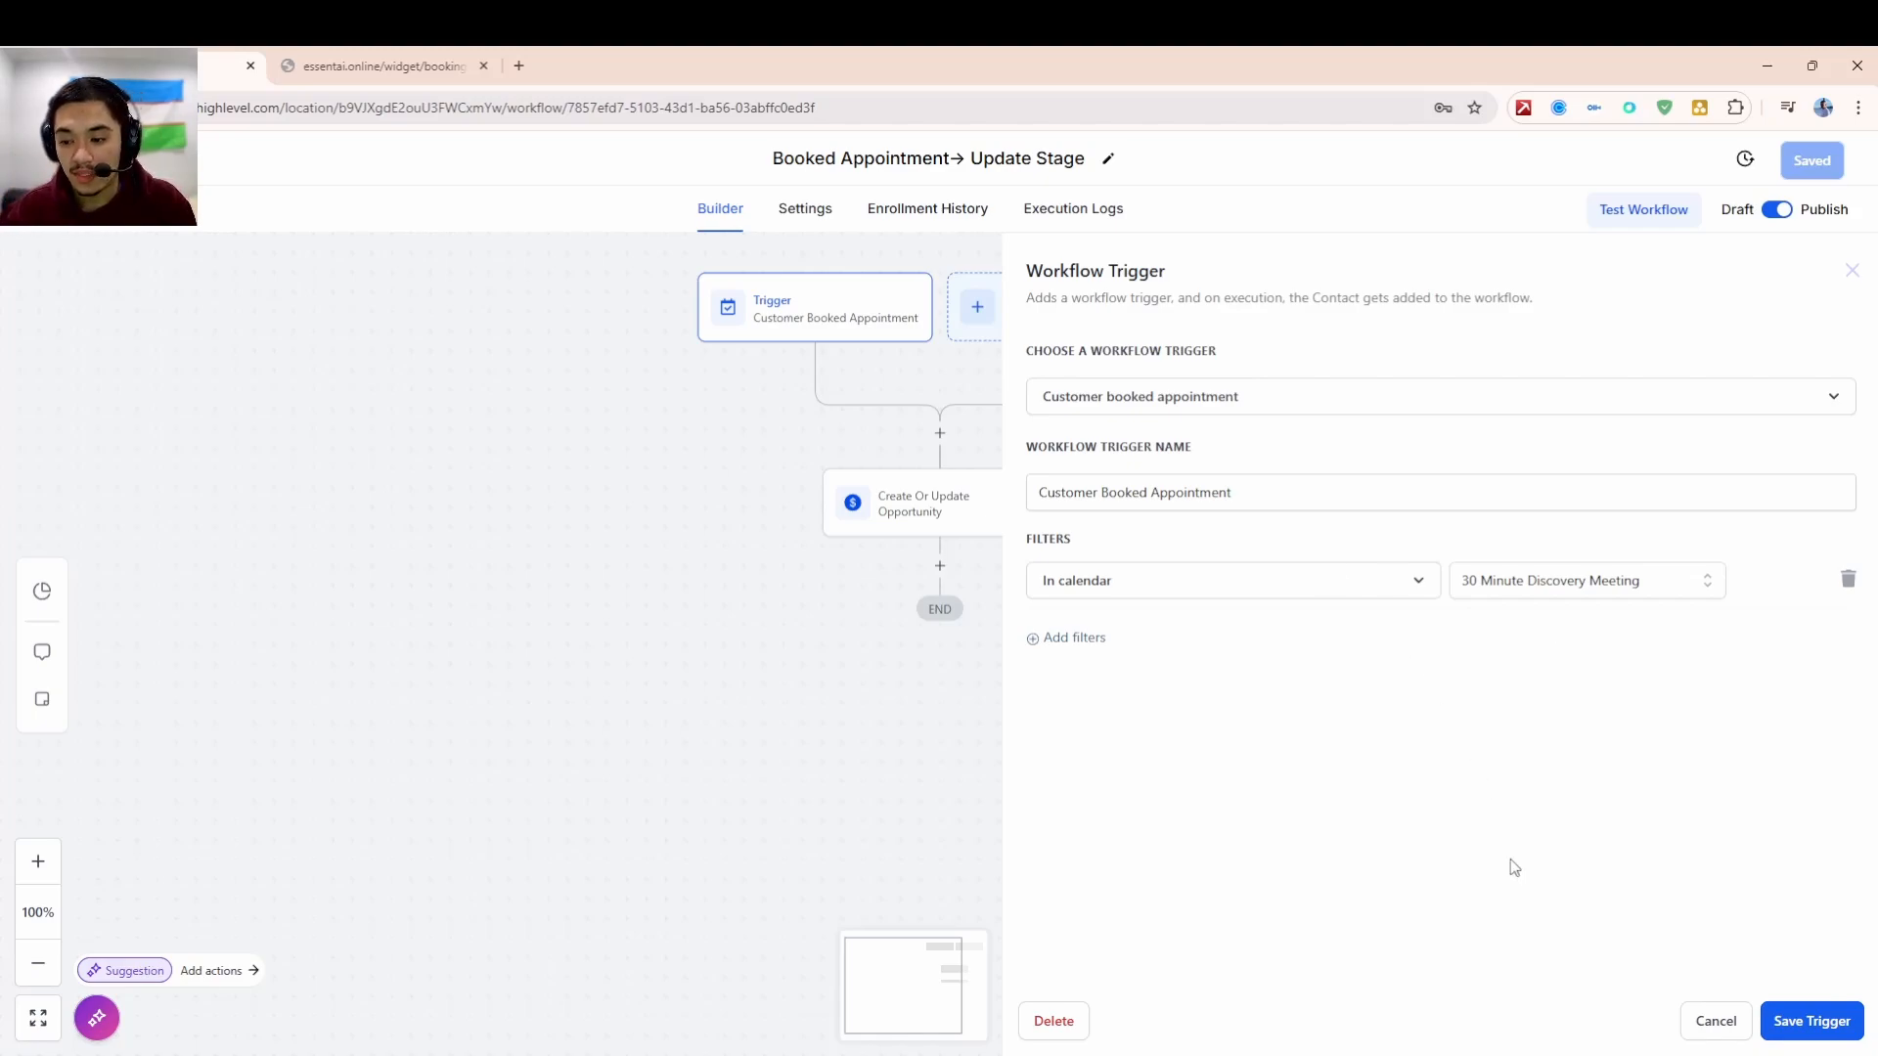
{"action": "left_click", "coordinate": [1715, 1021]}
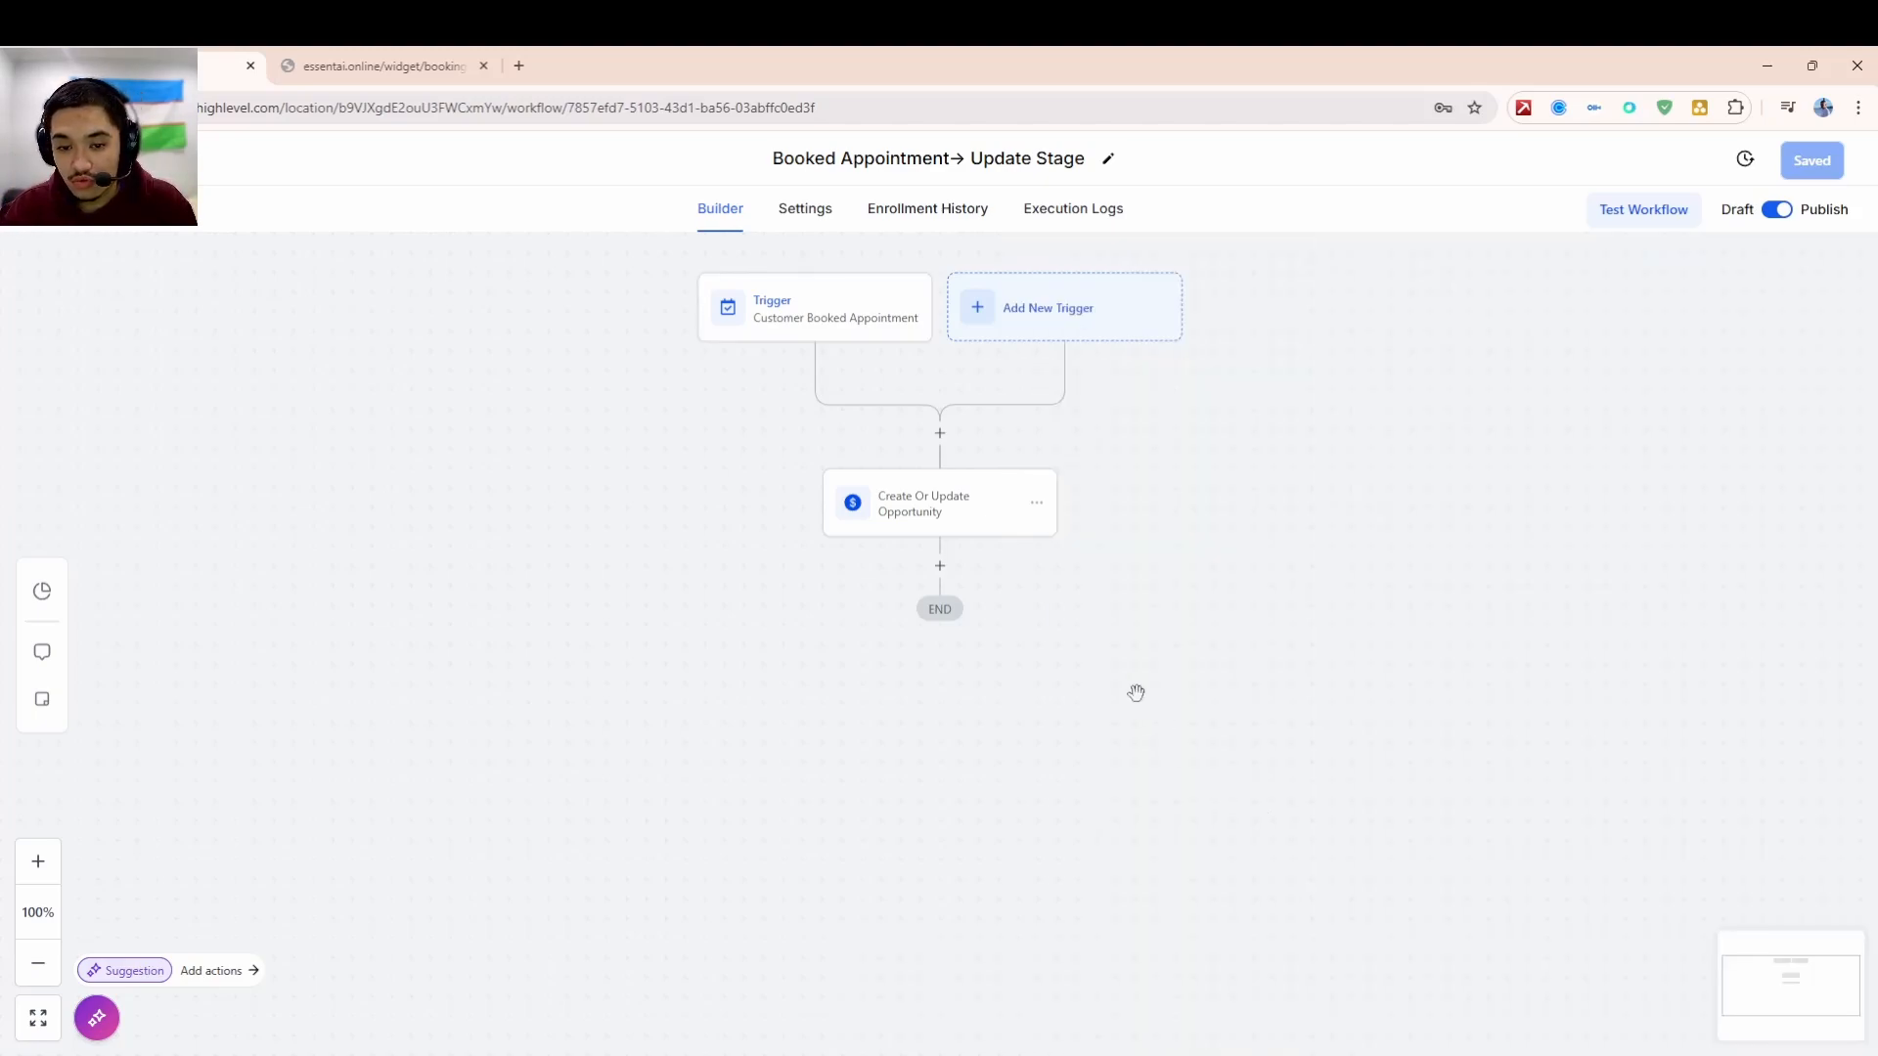
{"action": "left_click", "coordinate": [964, 526]}
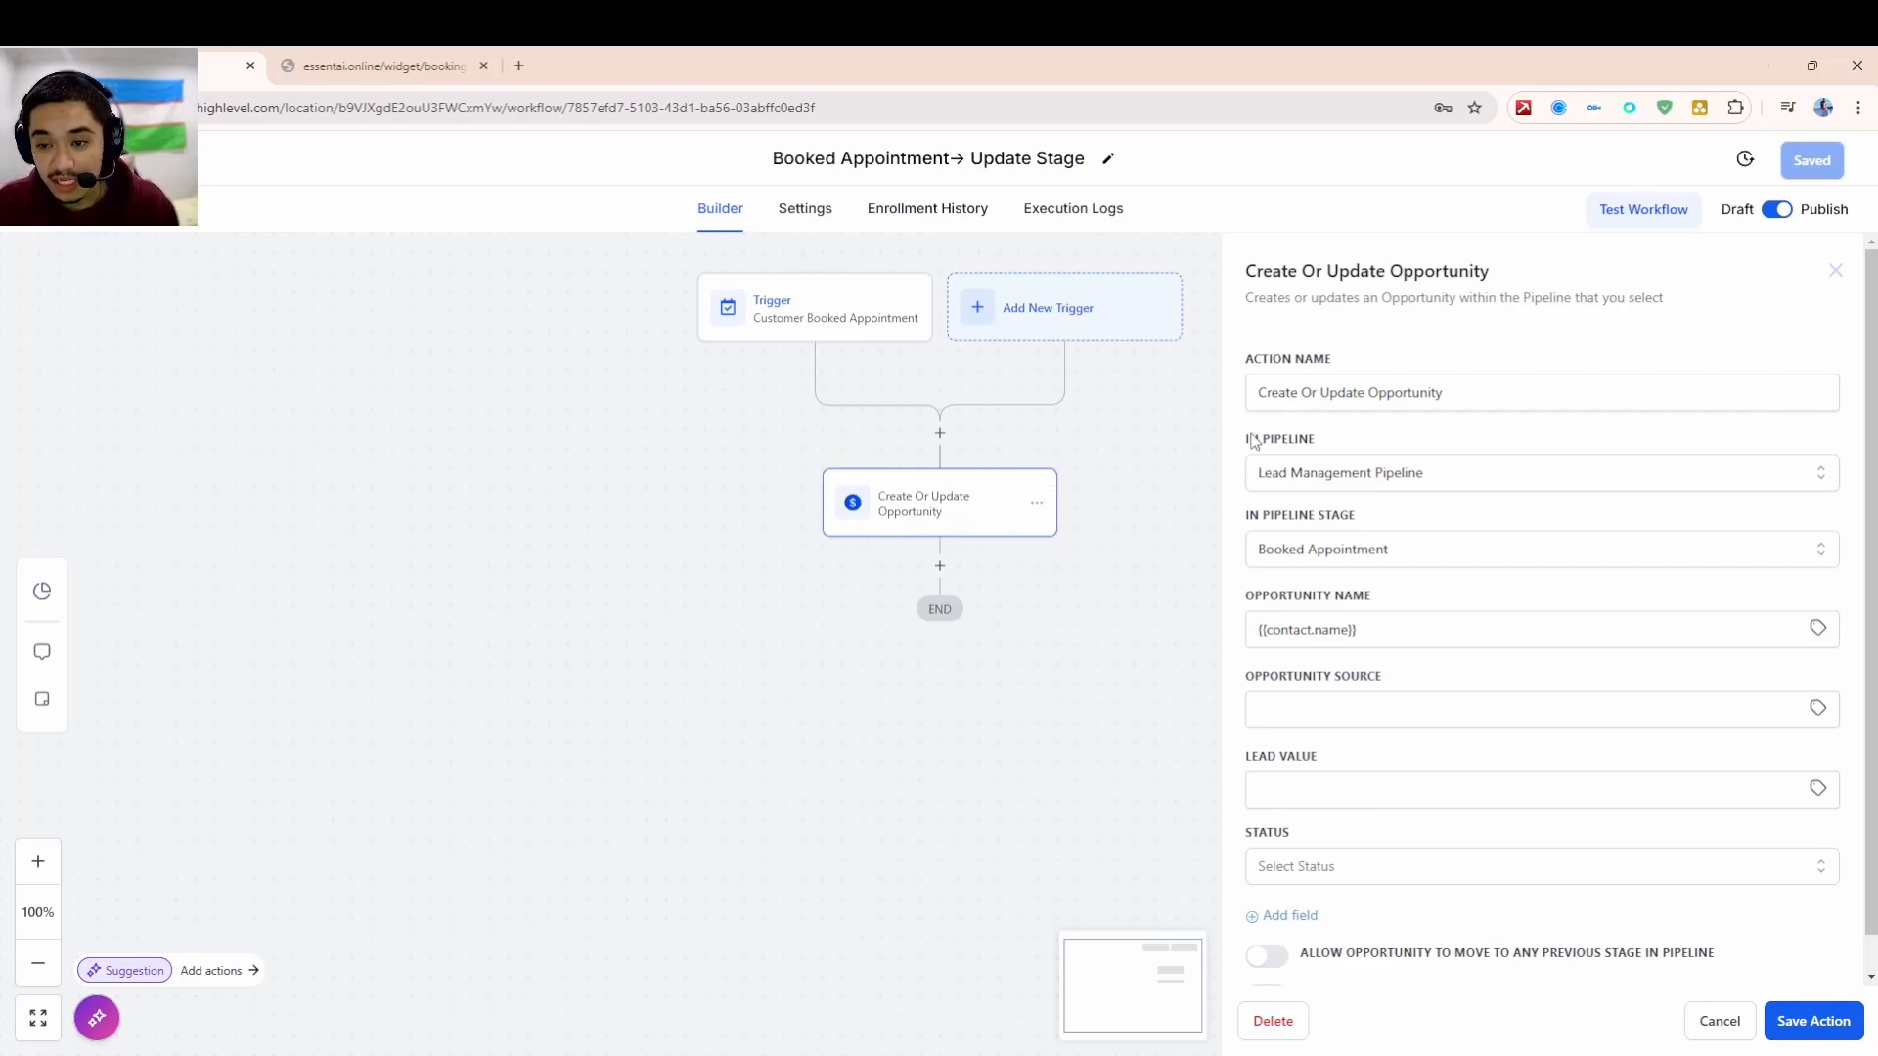
{"action": "left_click_drag", "start_coordinate": [1287, 274], "coordinate": [1433, 271]}
{"action": "left_click", "coordinate": [1483, 277]}
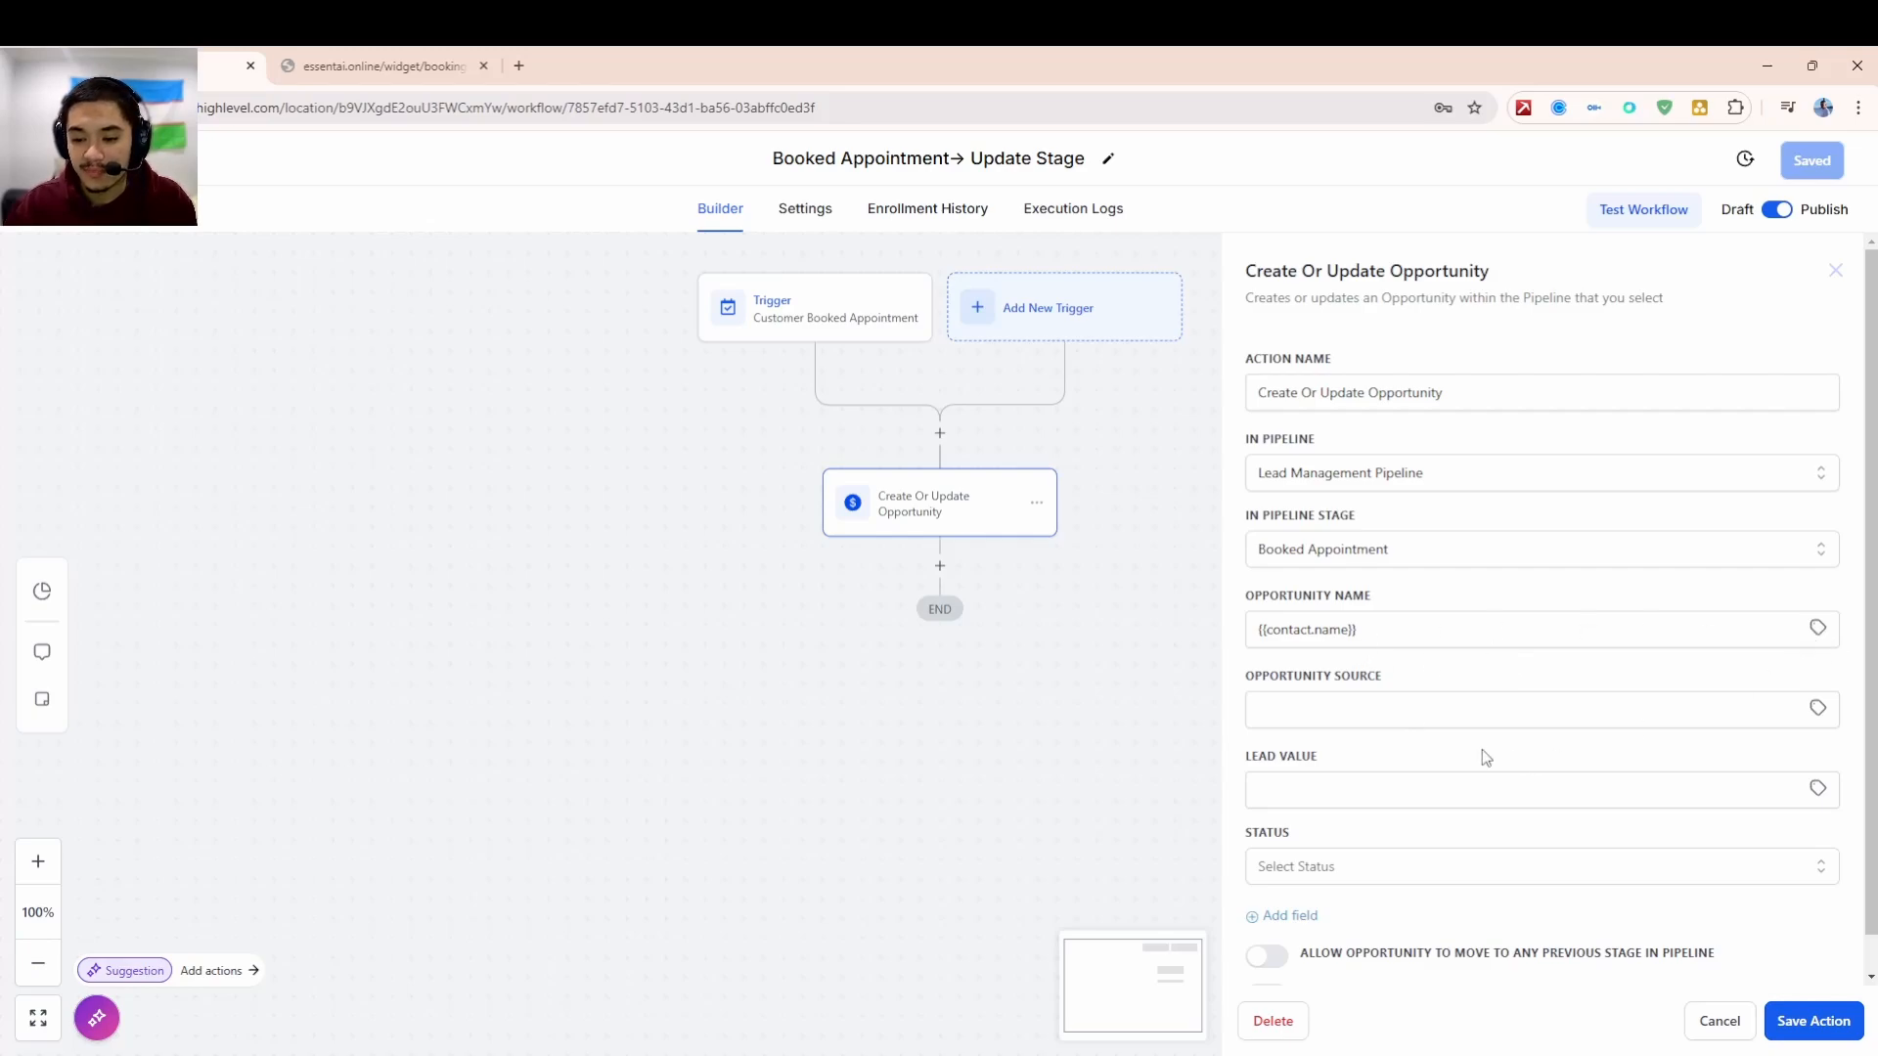
{"action": "left_click", "coordinate": [376, 65]}
{"action": "left_click", "coordinate": [198, 56]}
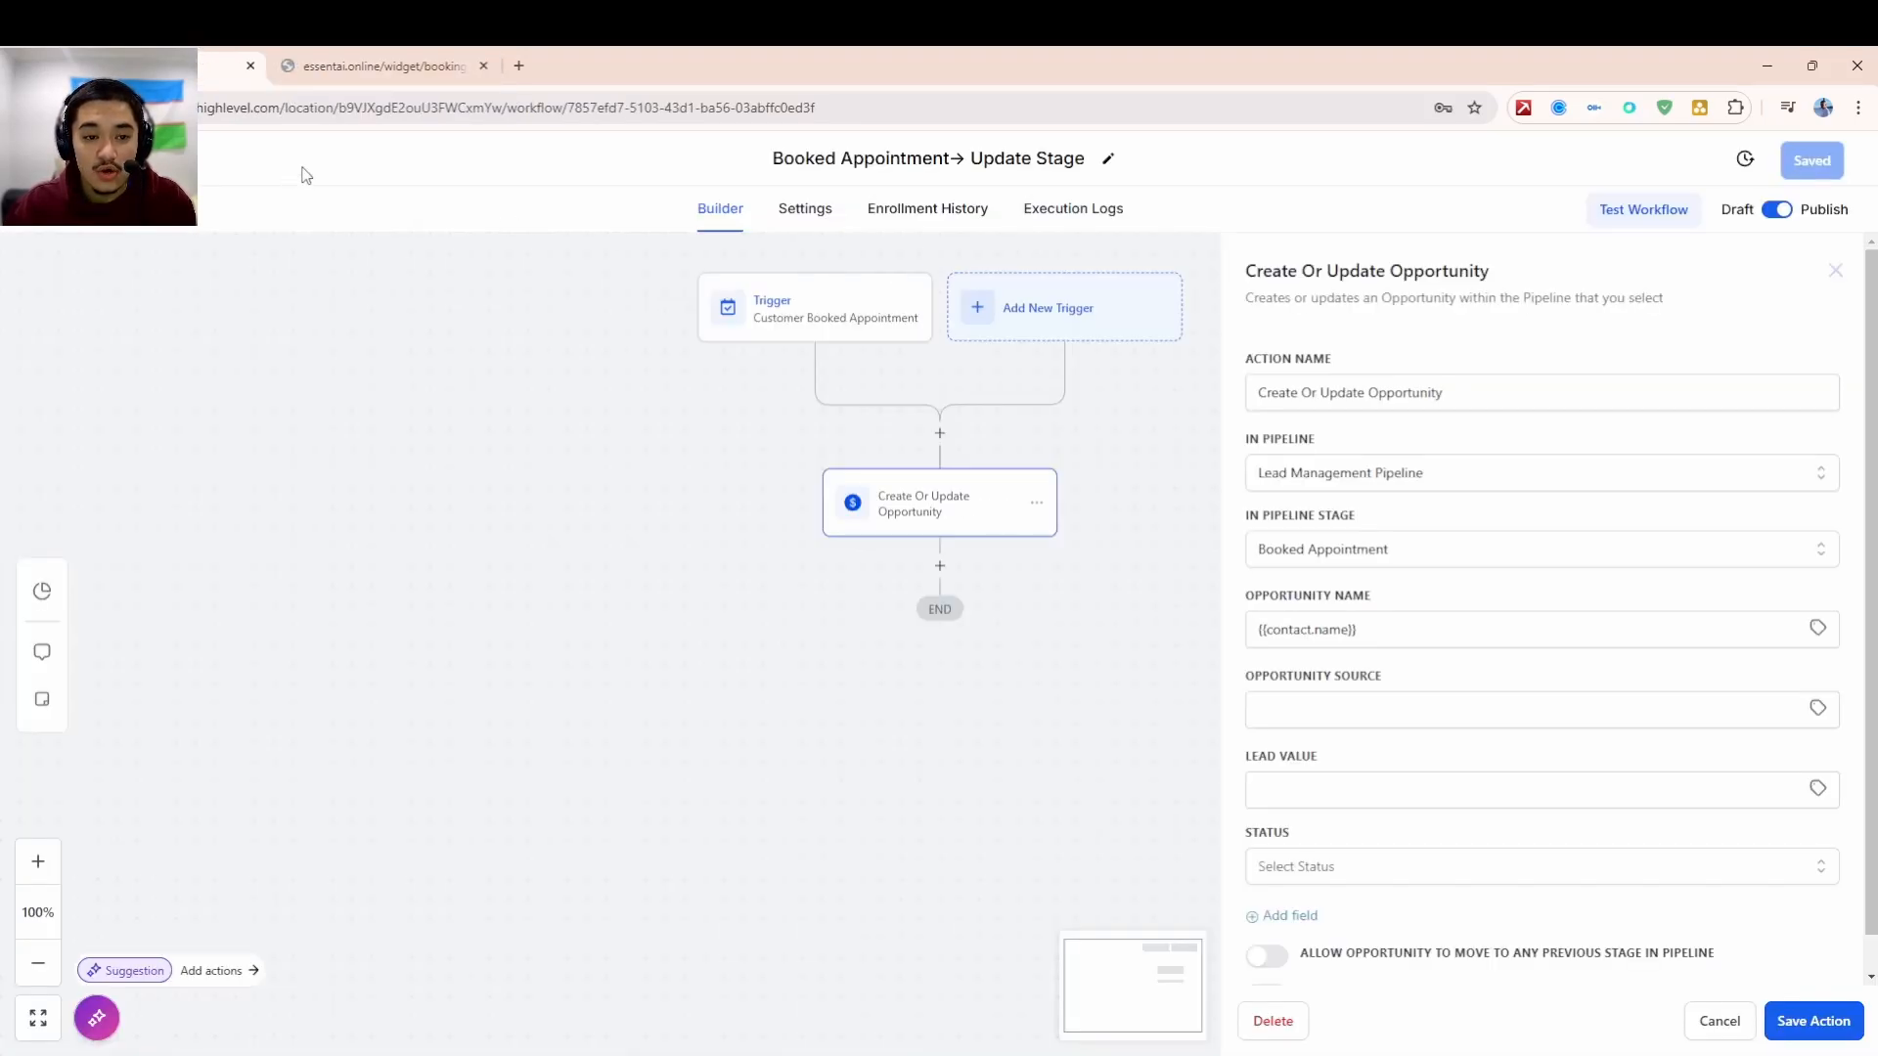
{"action": "left_click", "coordinate": [1790, 1019]}
{"action": "scroll", "coordinate": [1713, 885], "scroll_direction": "down", "scroll_amount": 1}
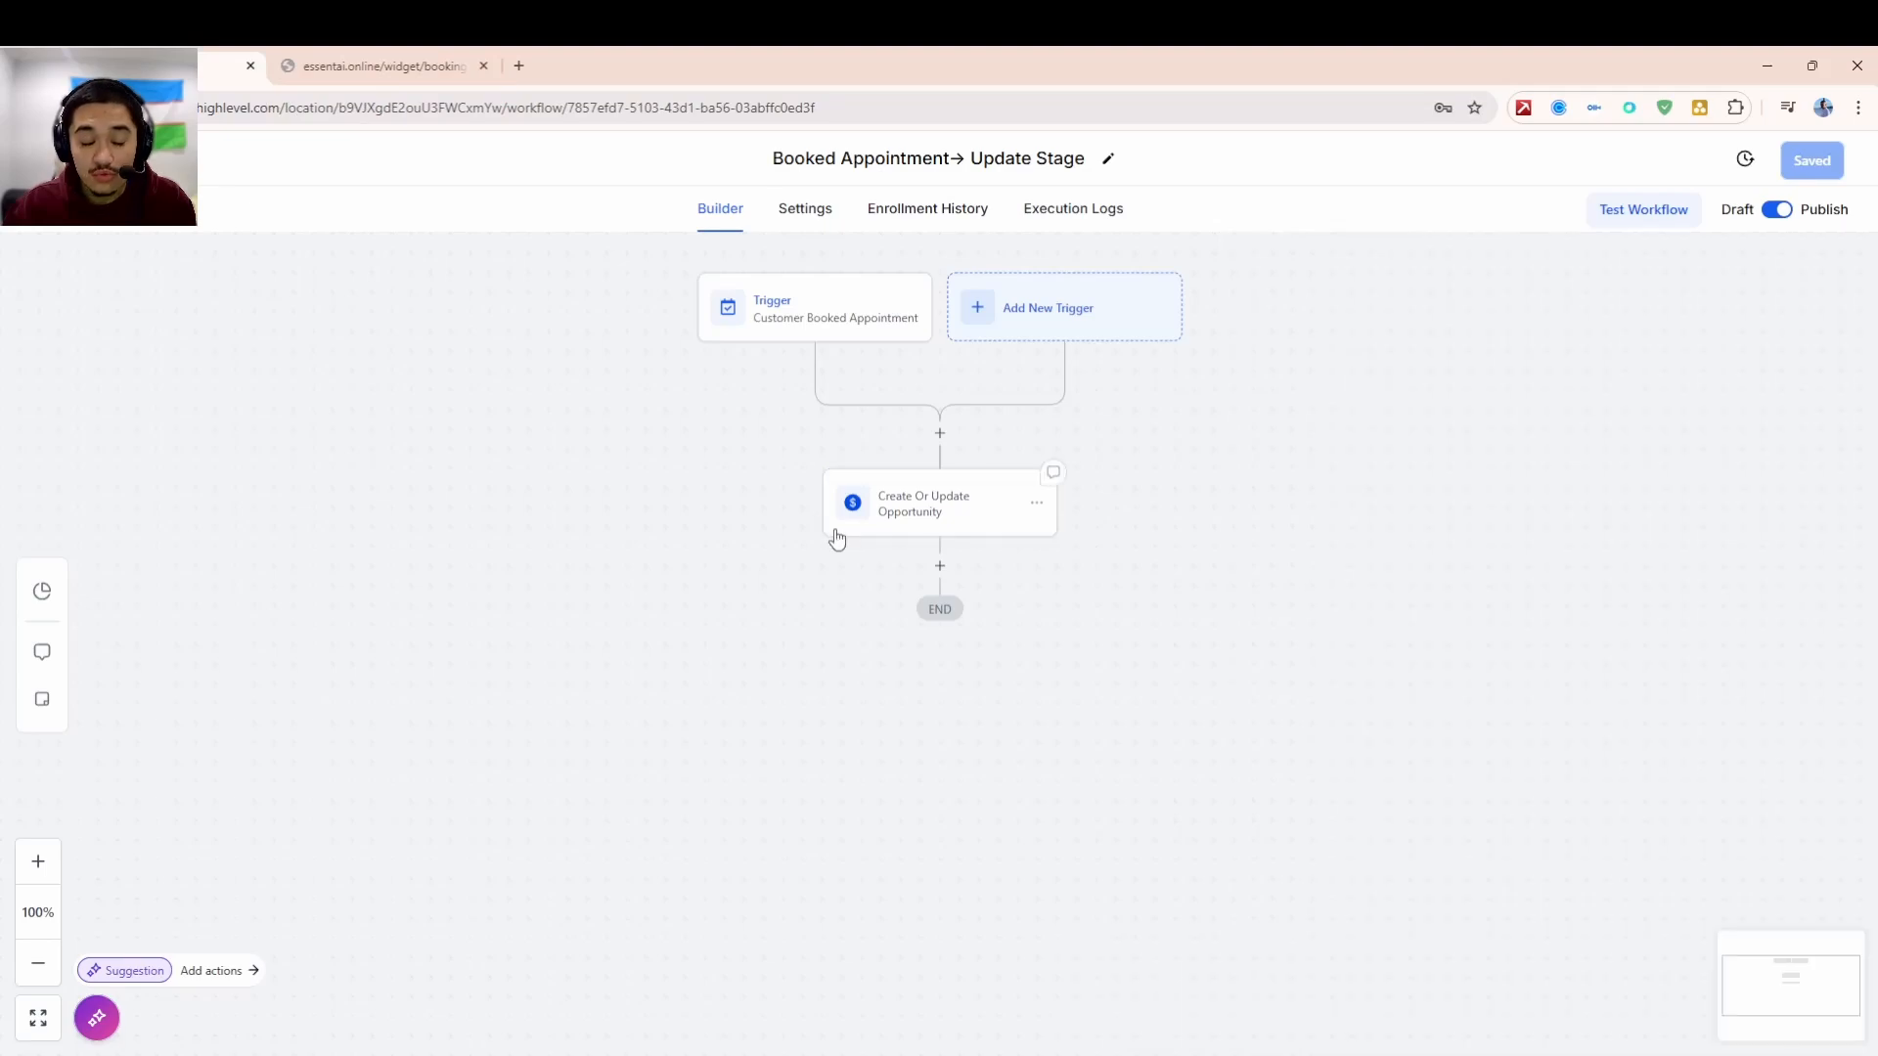
- Leave the workflow builder for the Opportunities board, keeping the card in Booked Appointment
{"action": "left_click", "coordinate": [98, 158]}
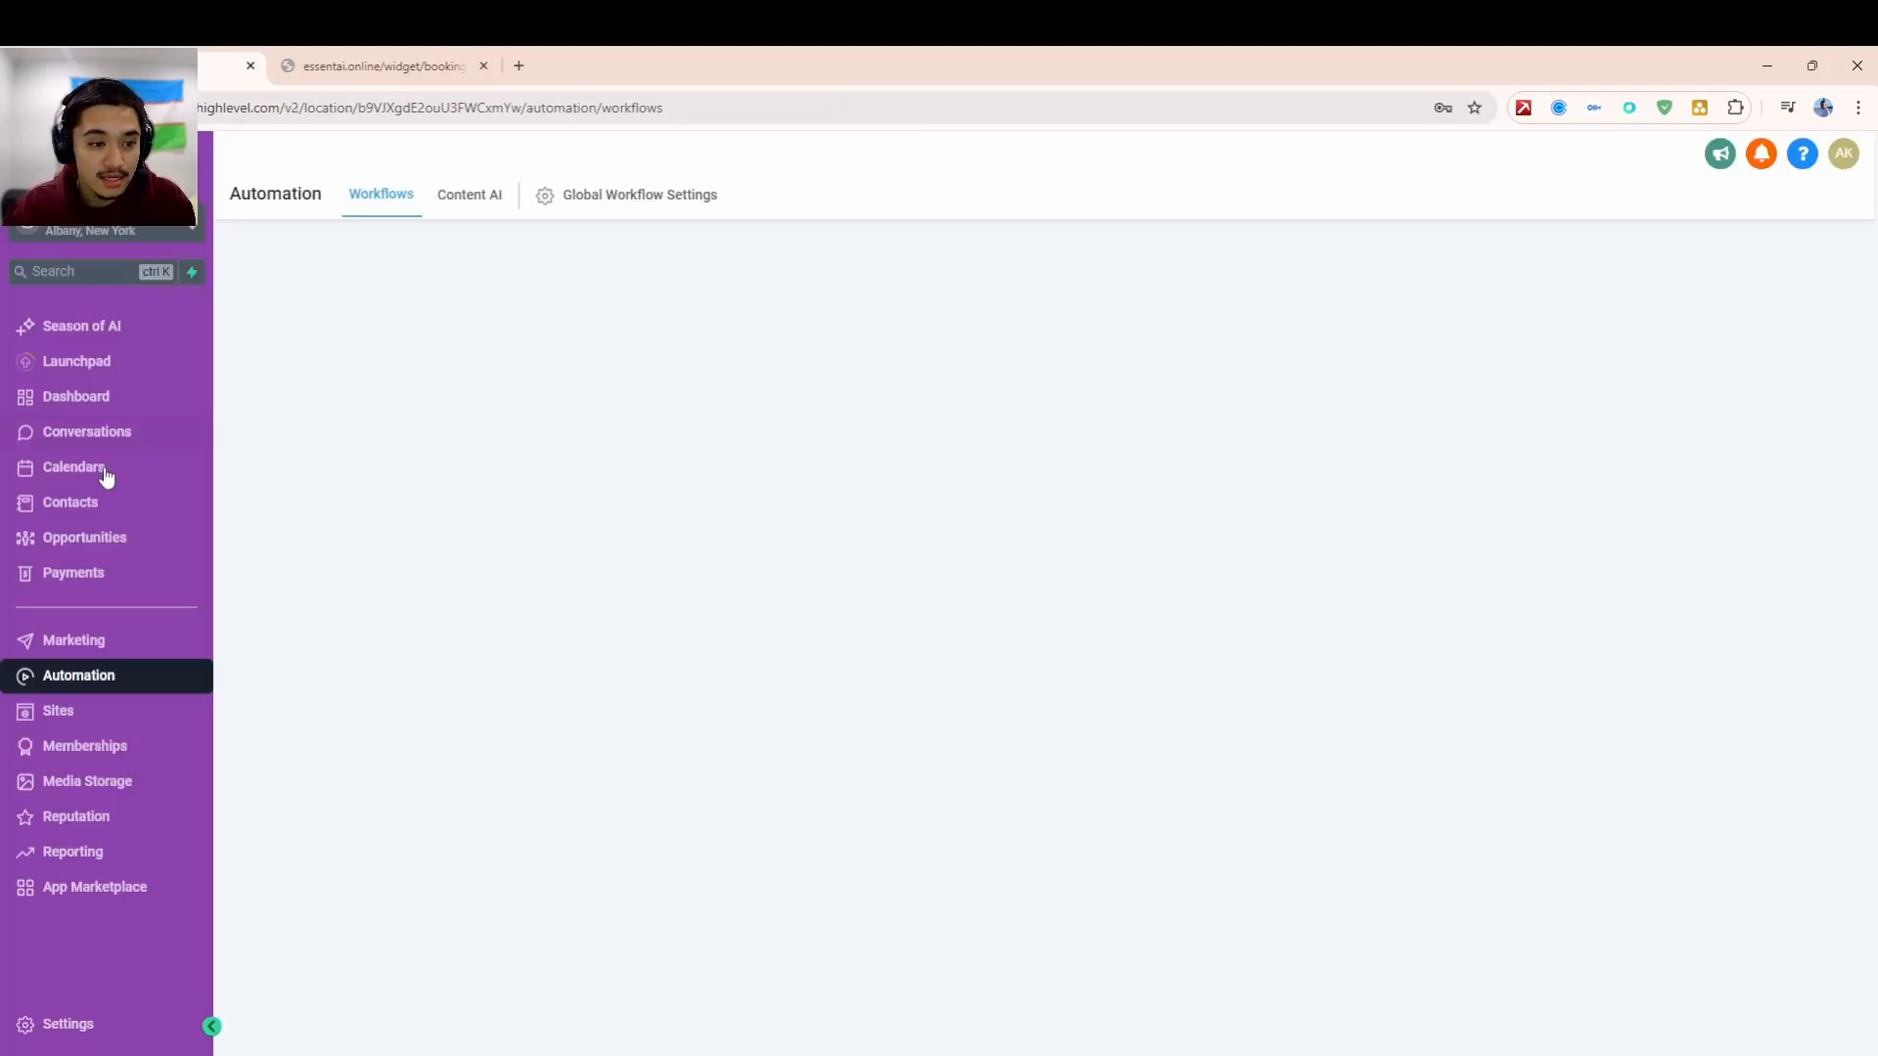
{"action": "left_click", "coordinate": [117, 540]}
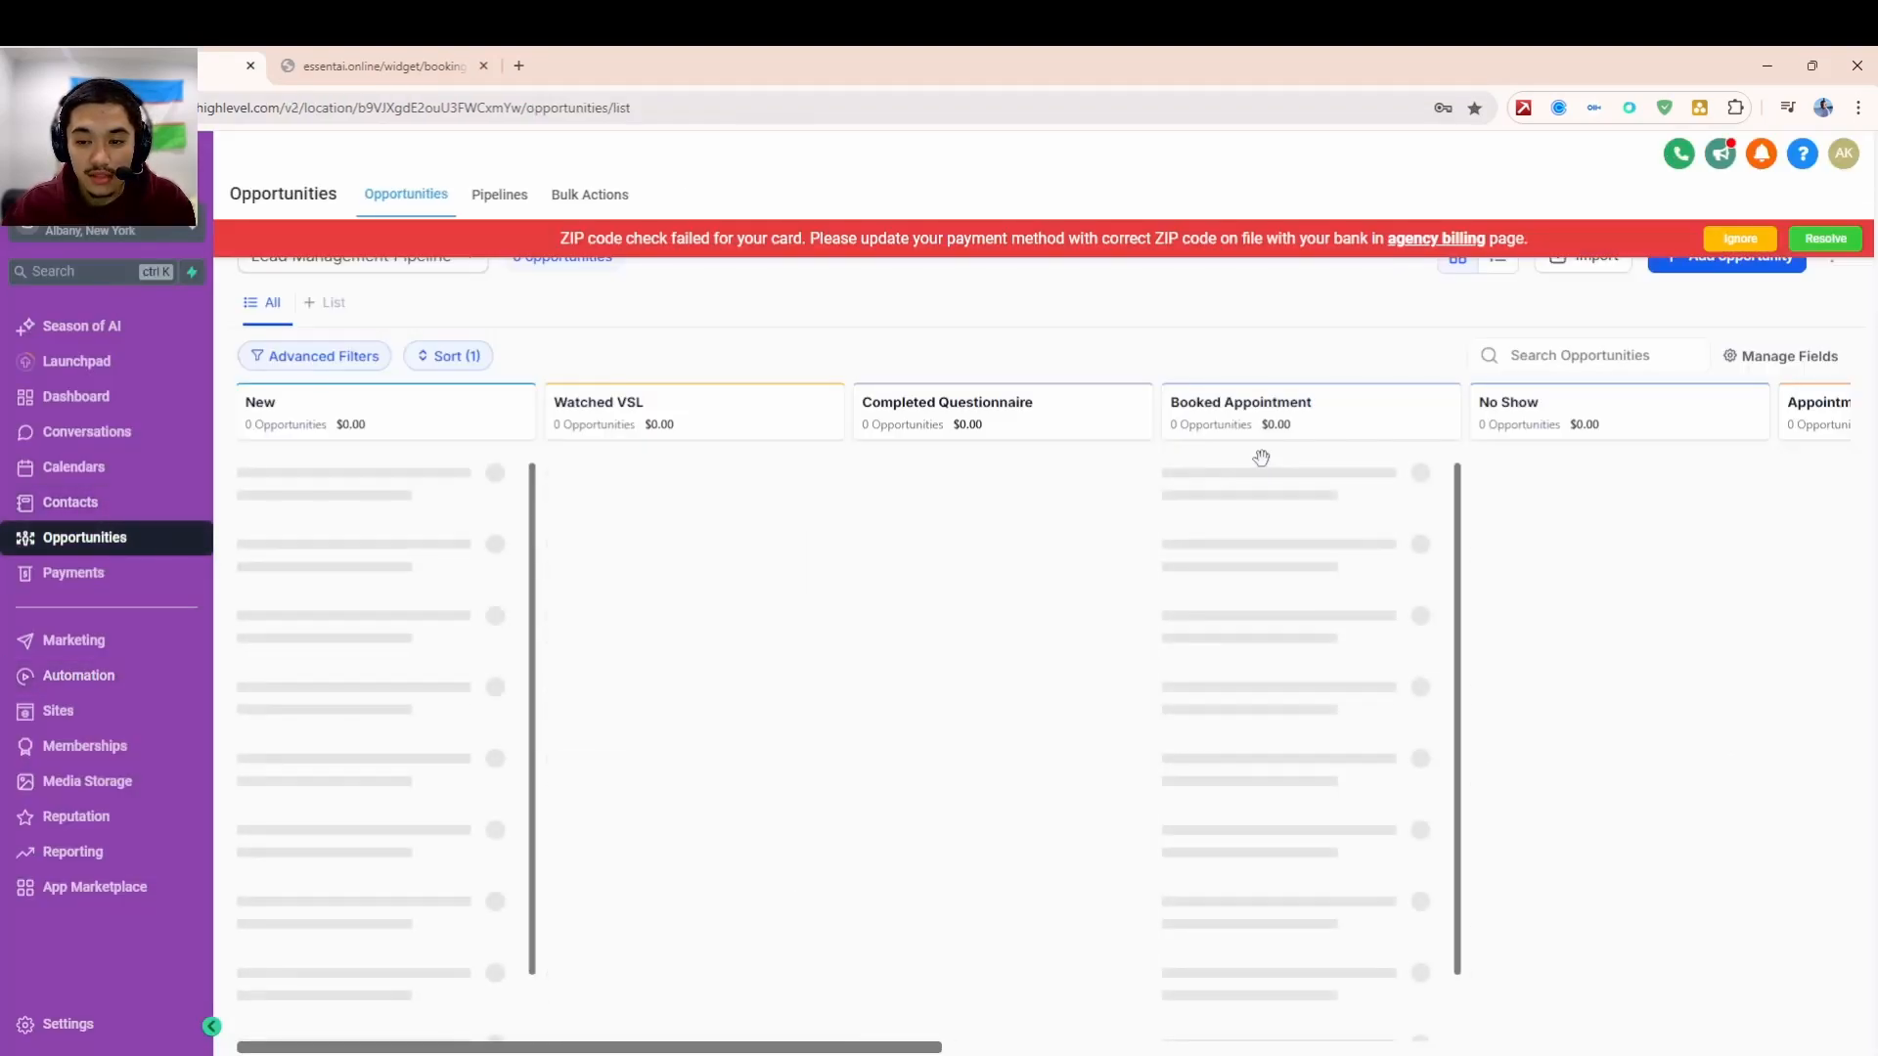
{"action": "mouse_move", "coordinate": [1301, 524]}
{"action": "left_mouse_down"}
{"action": "mouse_move", "coordinate": [1291, 494]}
{"action": "mouse_move", "coordinate": [1311, 503]}
{"action": "mouse_move", "coordinate": [1274, 533]}
{"action": "left_mouse_up"}
- Review the test opportunity's details and its Dec 11, 5:00 PM appointment
{"action": "left_click", "coordinate": [1335, 531]}
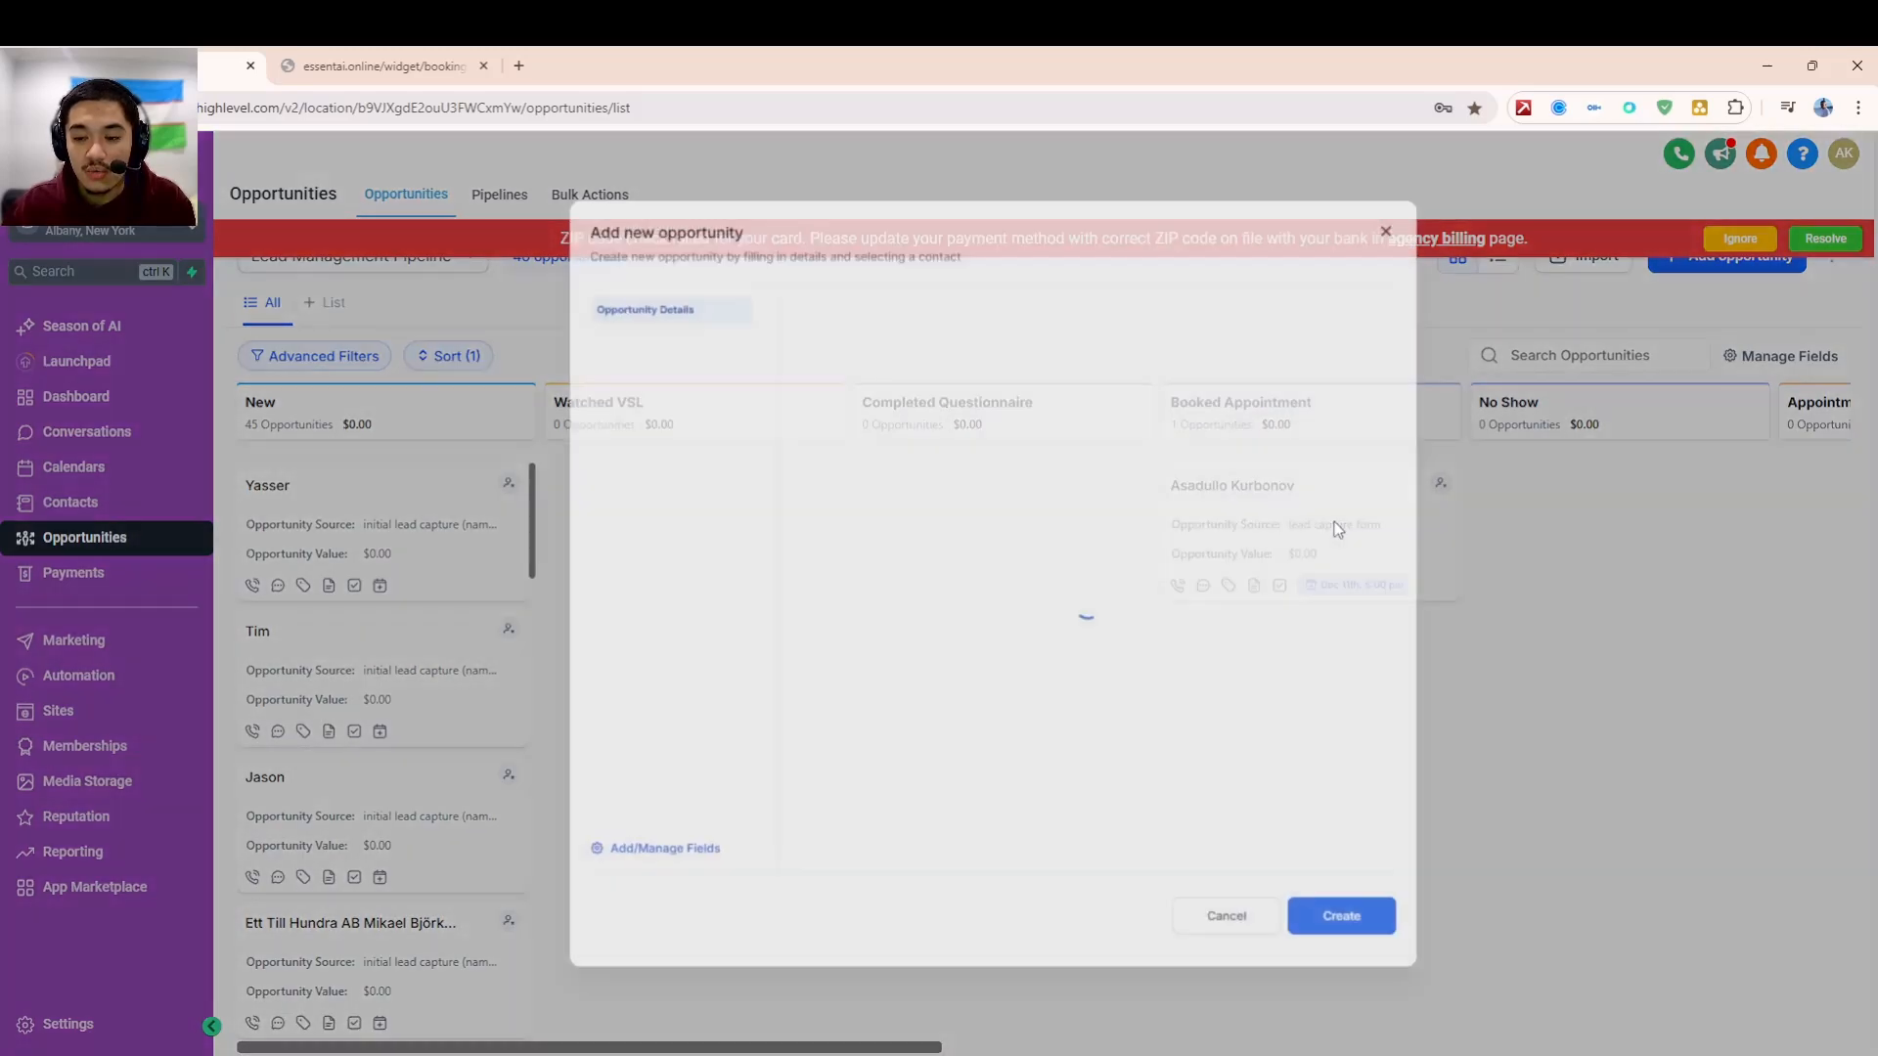
{"action": "key", "text": "Escape"}
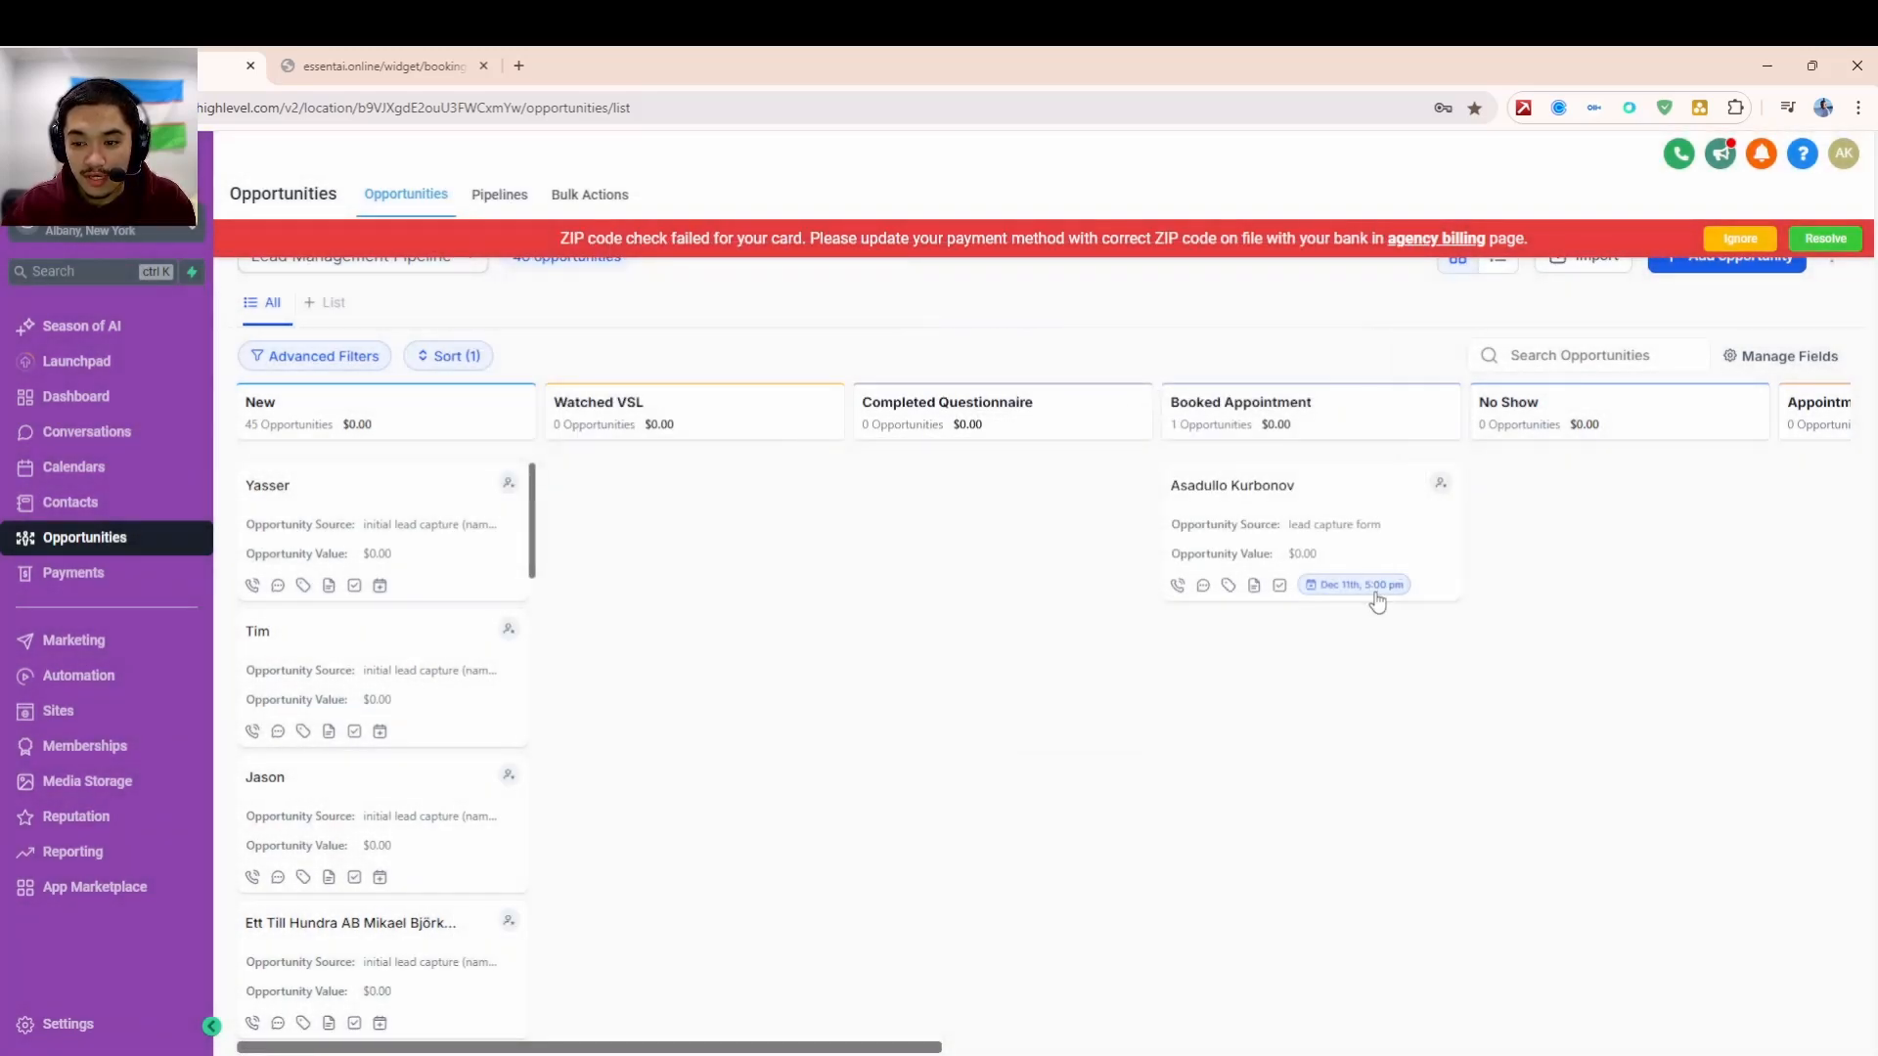
{"action": "left_click", "coordinate": [1372, 592]}
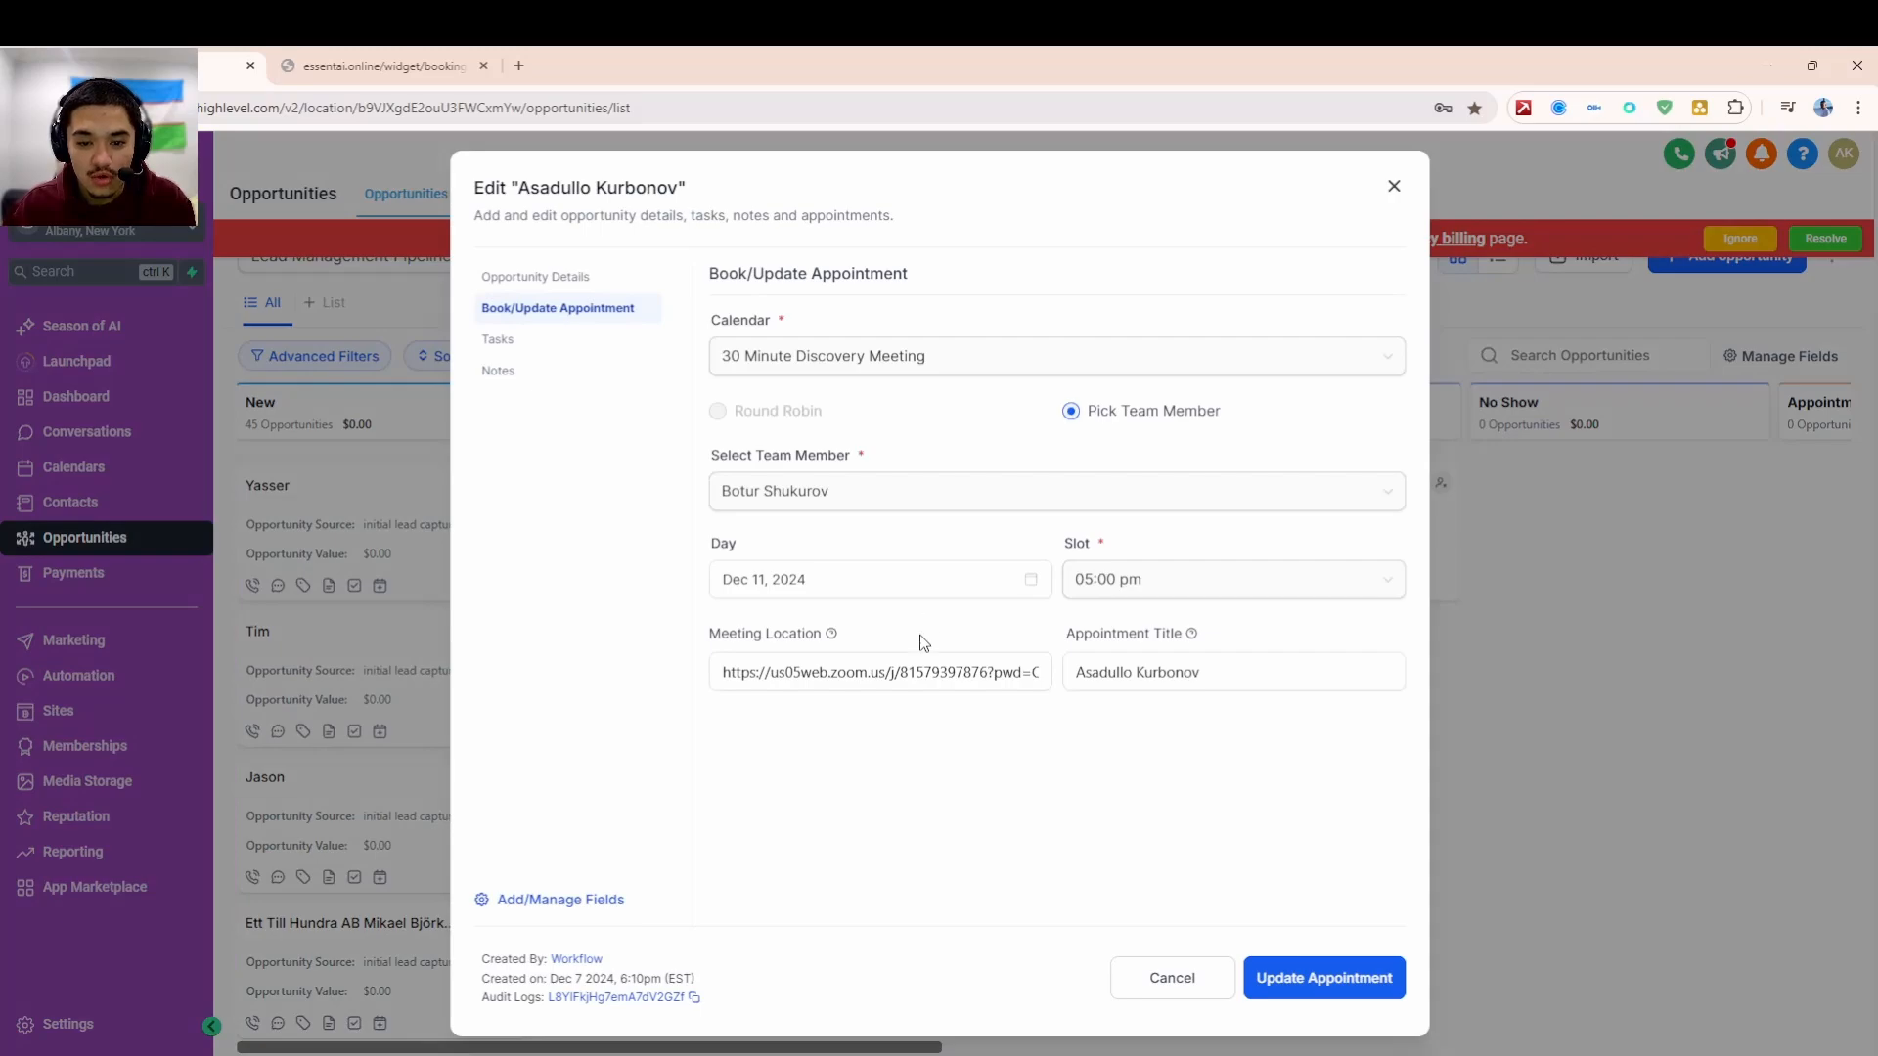
{"action": "left_click", "coordinate": [1470, 641]}
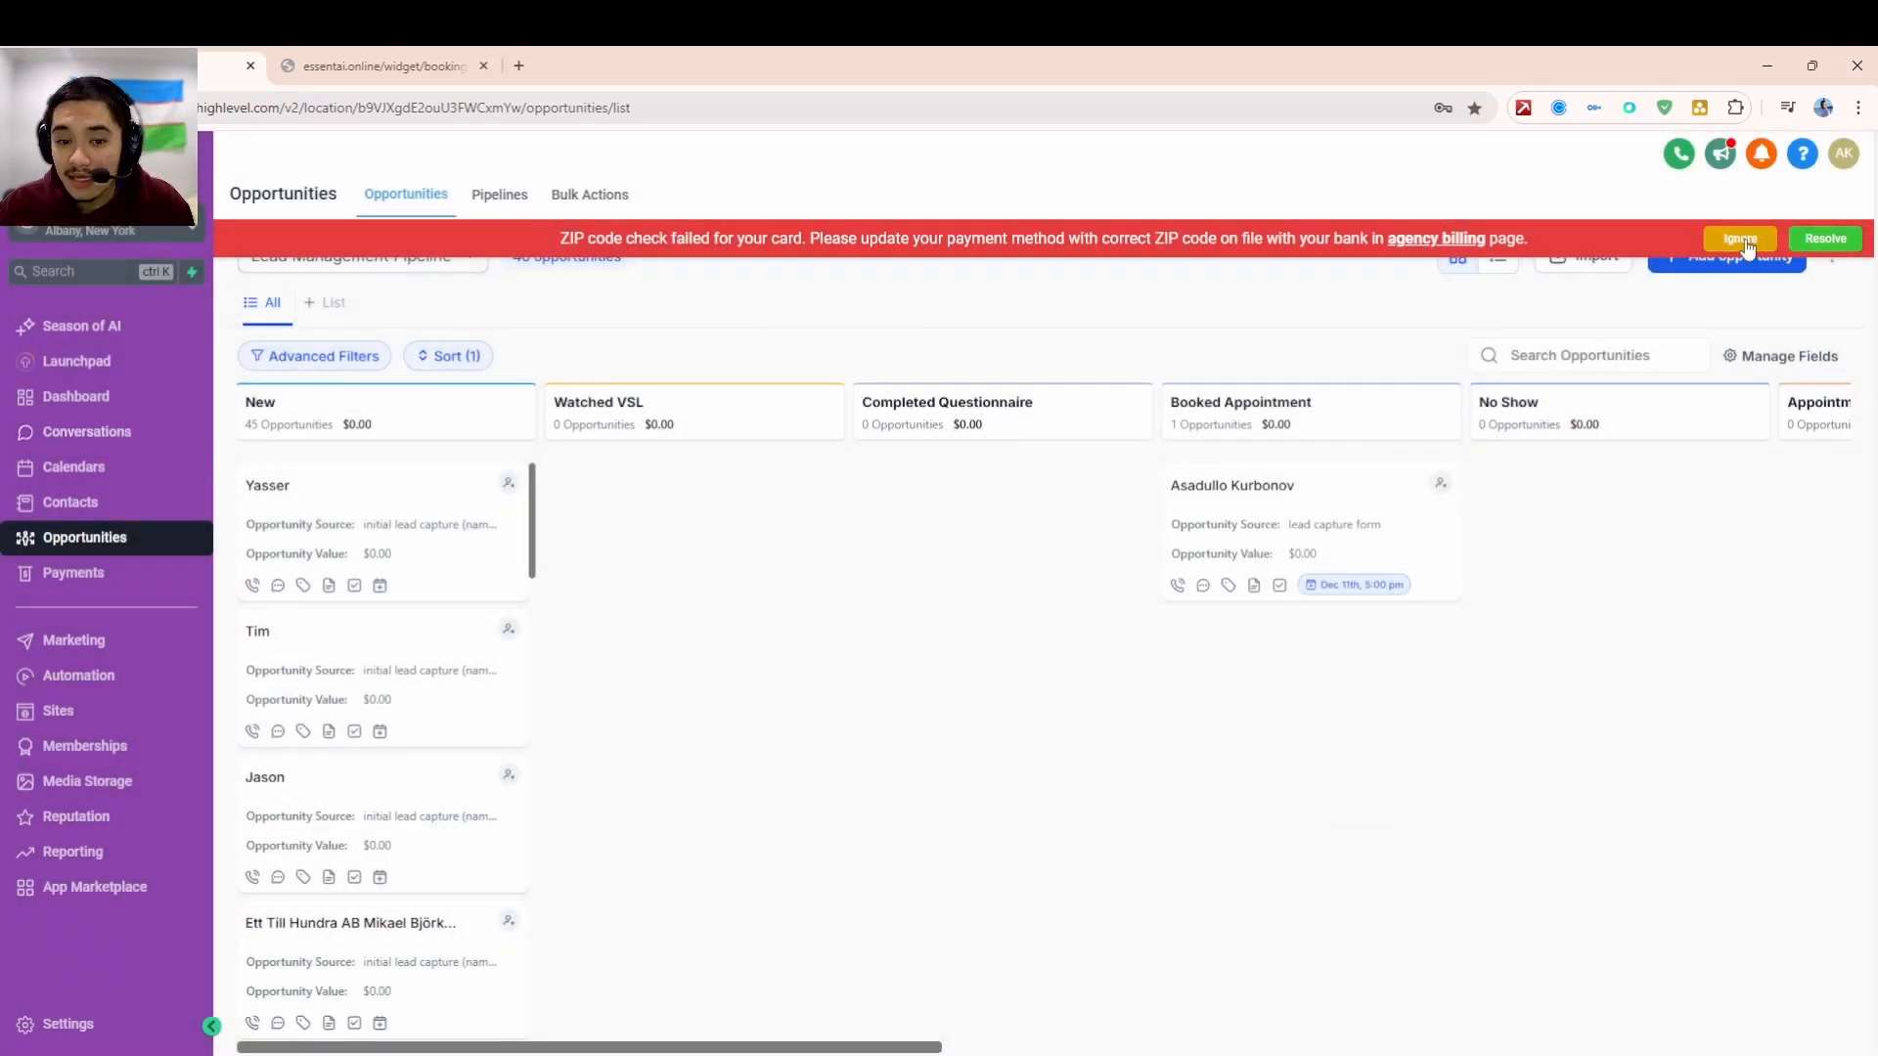